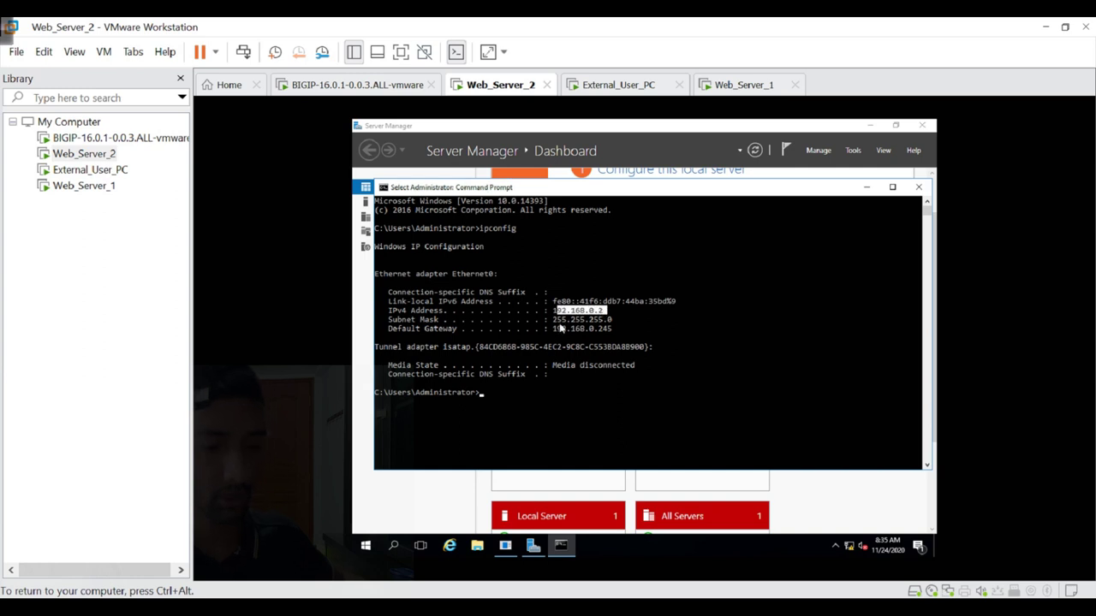
Highlight gateway 192.168.0.245 in Web_Server_2's ipconfig, then bring up the F5 lab topology diagram.
drag(596, 334, 612, 335)
key(ctrl+alt)
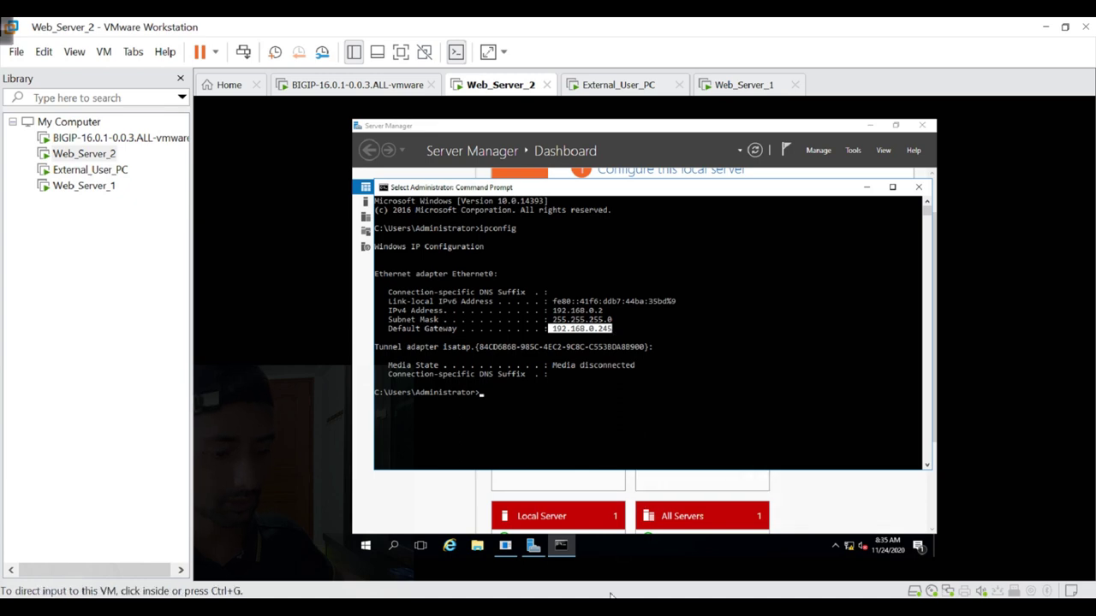
key(alt+Tab)
scroll(585, 469, down, 12)
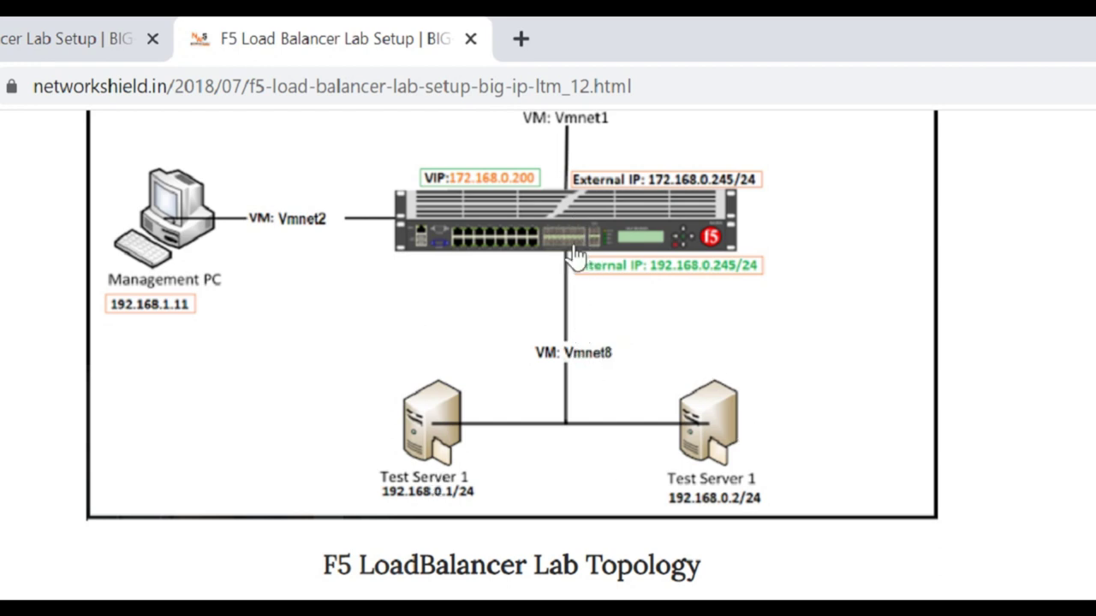
Scroll the topology page back up and minimize Chrome to reveal Web_Server_2's ipconfig output.
scroll(534, 397, up, 3)
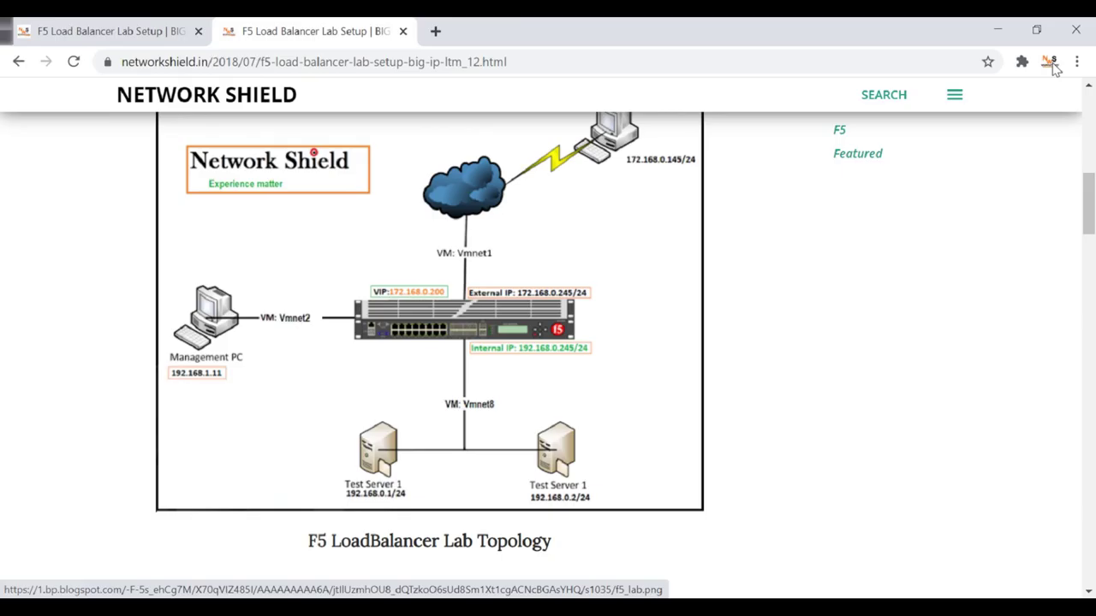
click(1001, 30)
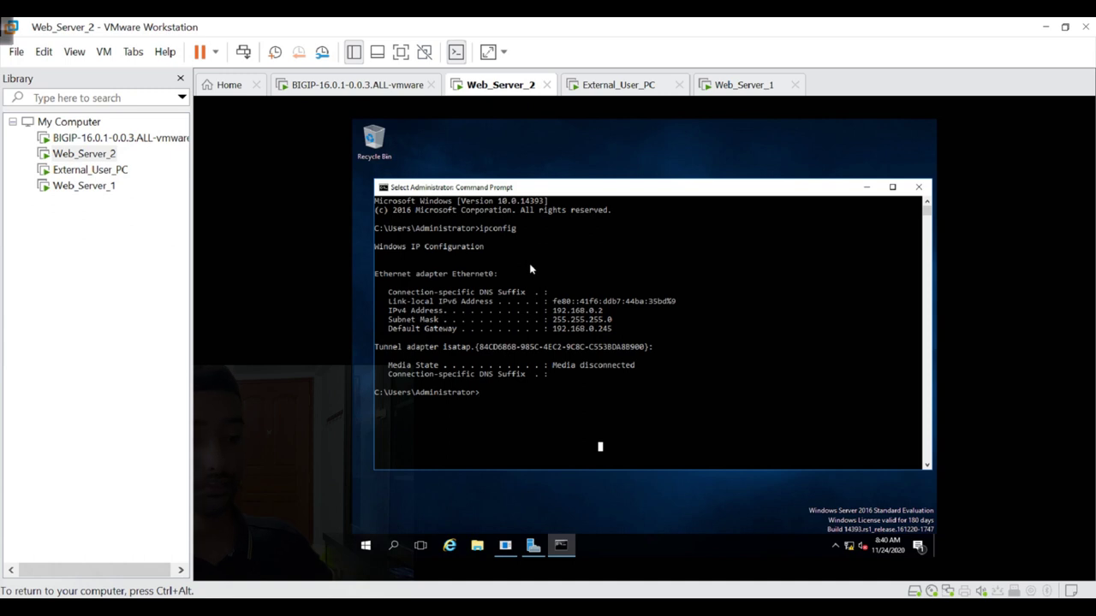
Load Web_Server_2's Welcome to Web-Server 2 page at 192.168.0.2 in Internet Explorer.
click(456, 546)
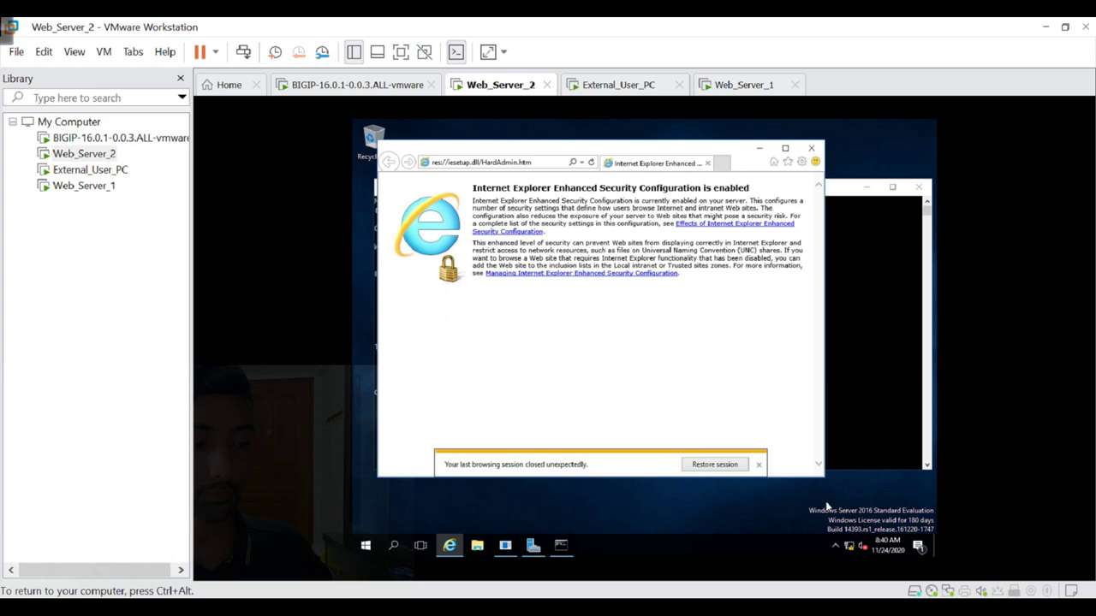
click(759, 464)
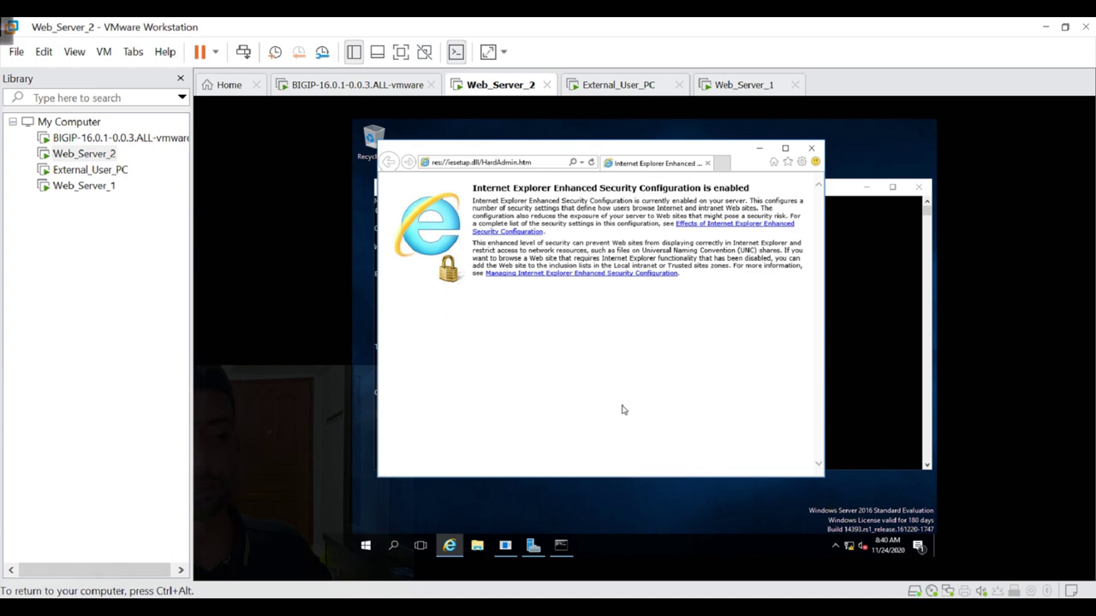
click(501, 162)
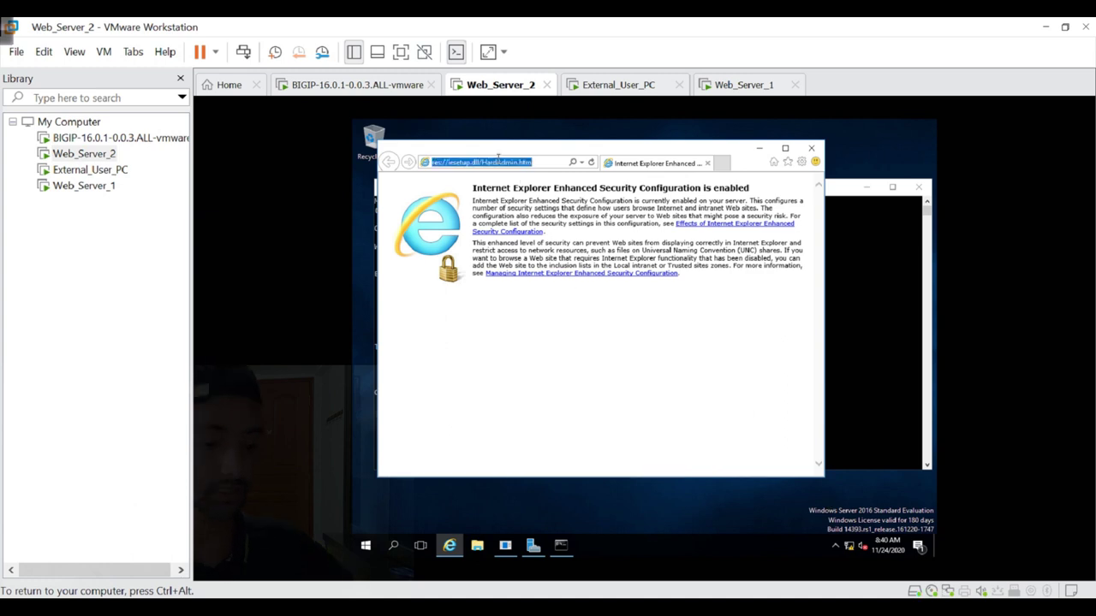
text(192.168.0.2/)
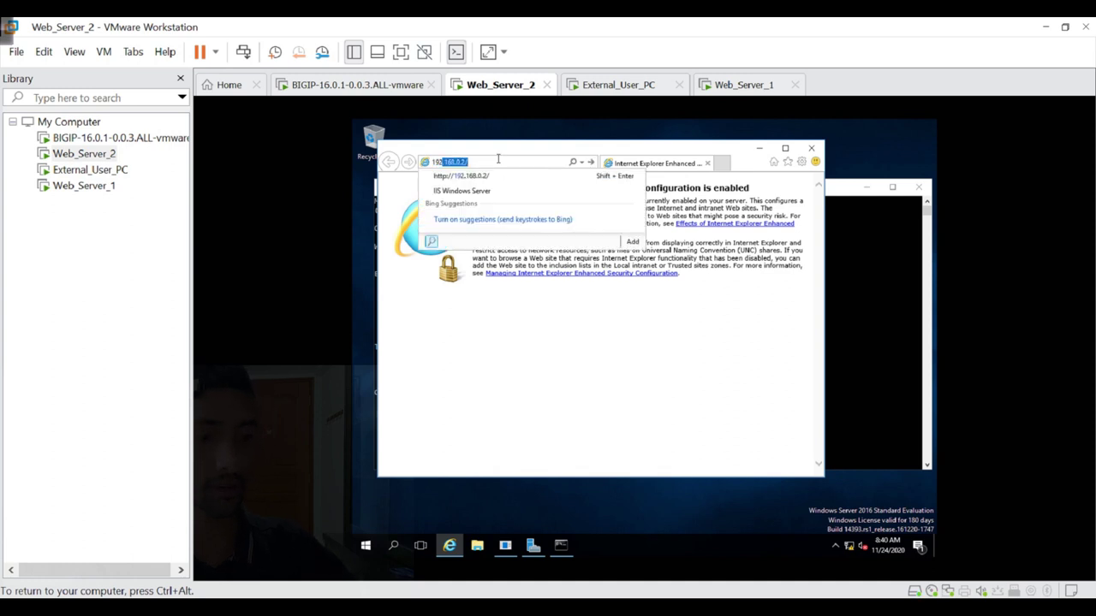
key(Return)
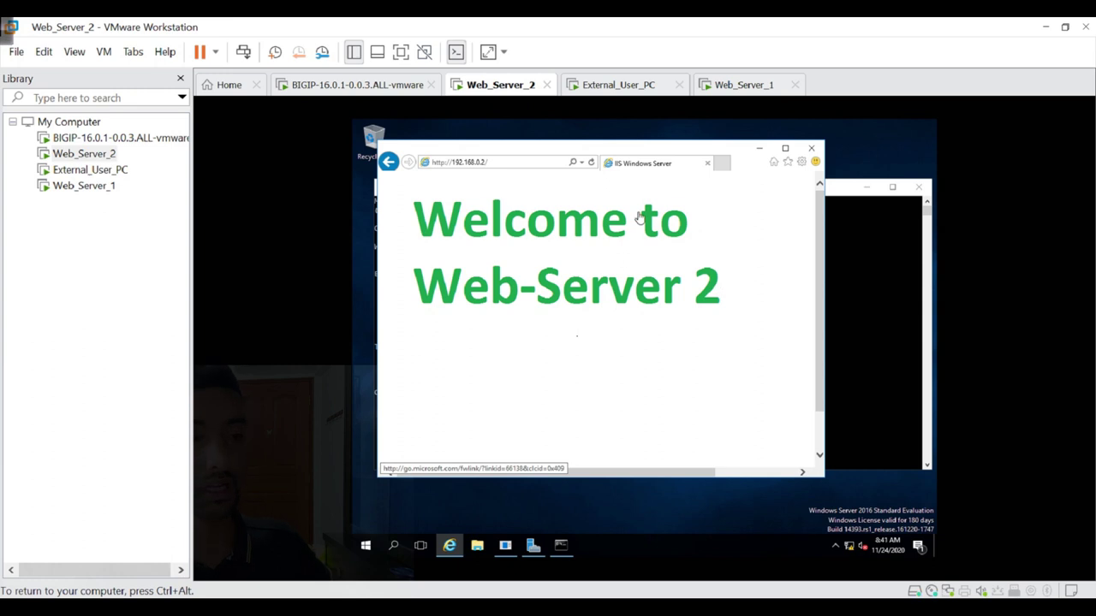
Switch to the External_User_PC virtual machine and give it keyboard focus.
click(609, 96)
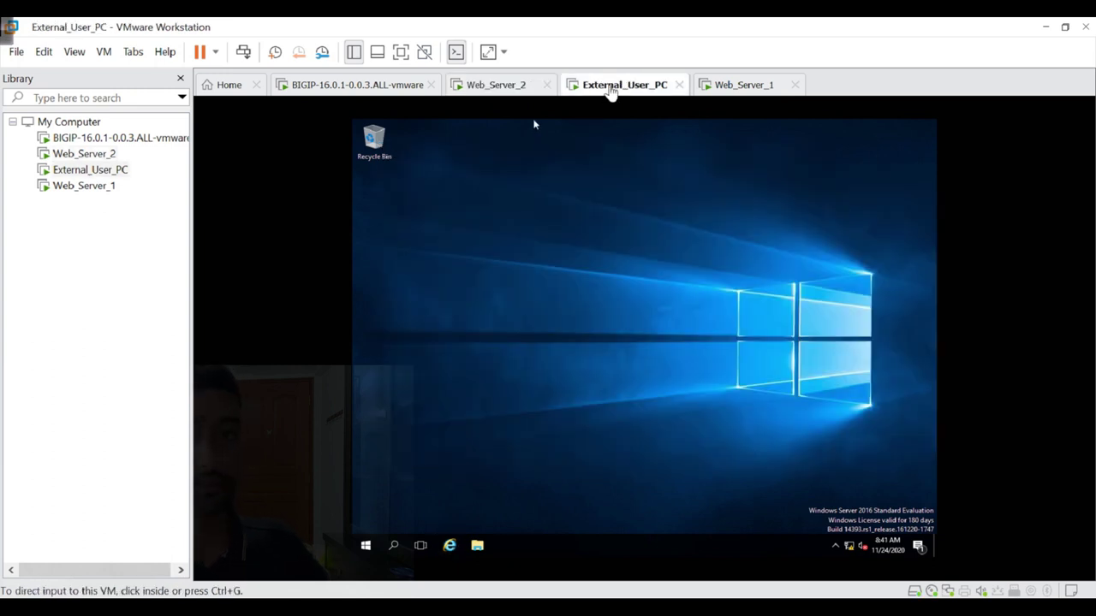
click(512, 85)
click(565, 86)
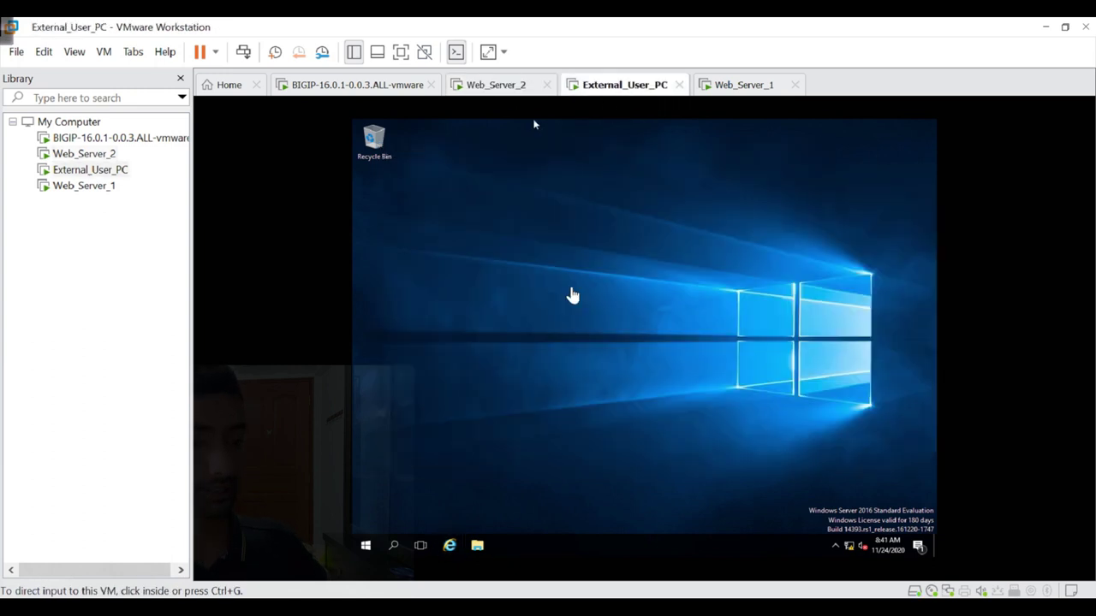
click(453, 543)
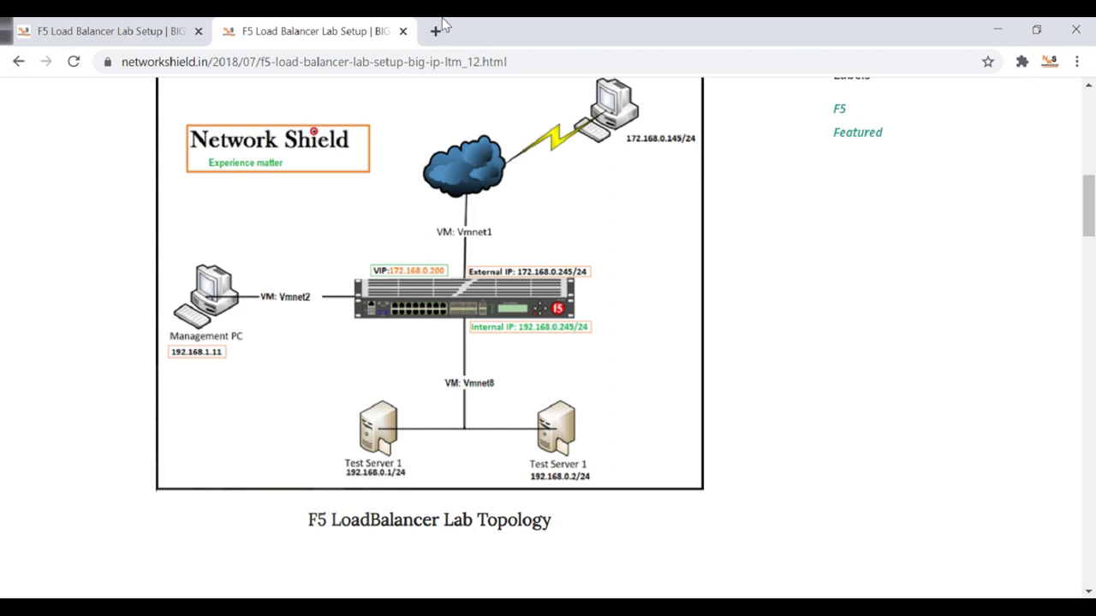
Open a new Chrome tab and launch Command Prompt from the Start search.
click(436, 31)
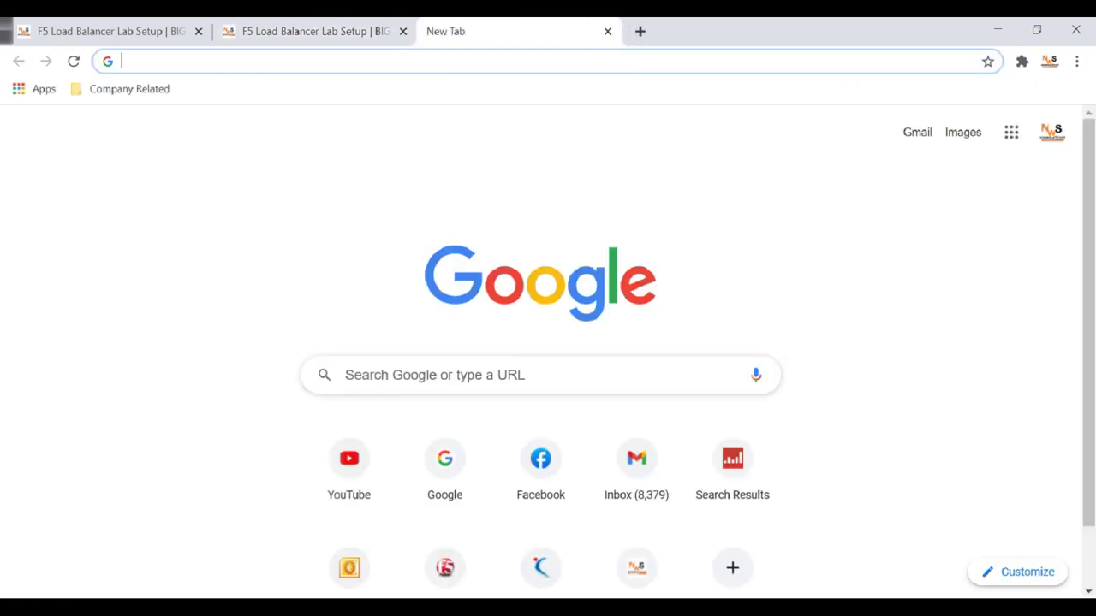
key(super)
text(cmd)
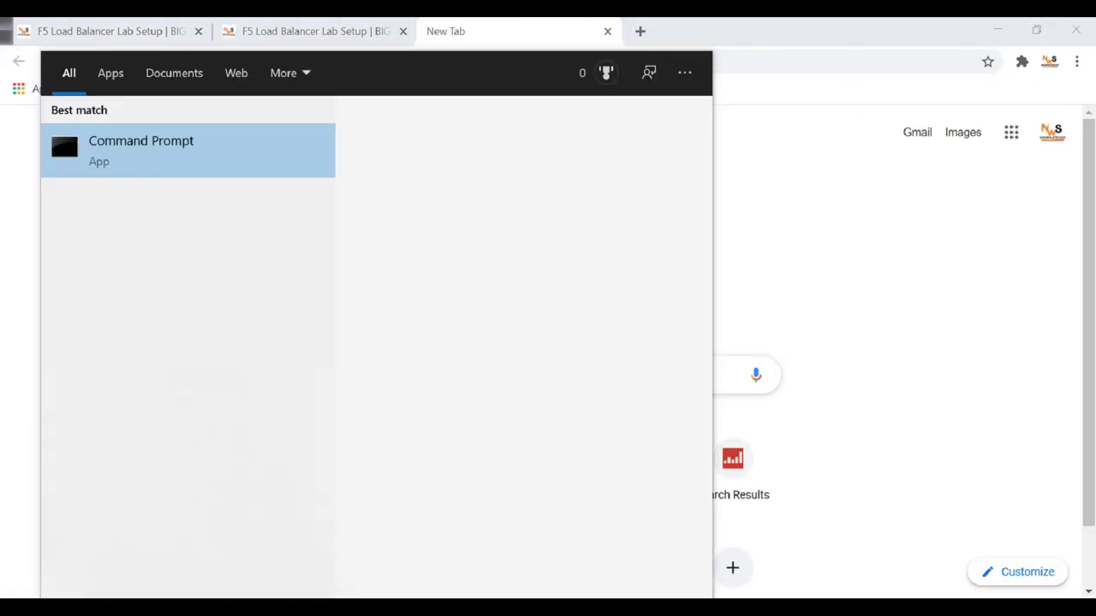
key(Return)
Ping 192.168.1.245, correcting the mistyped 192.180 address.
text(ping )
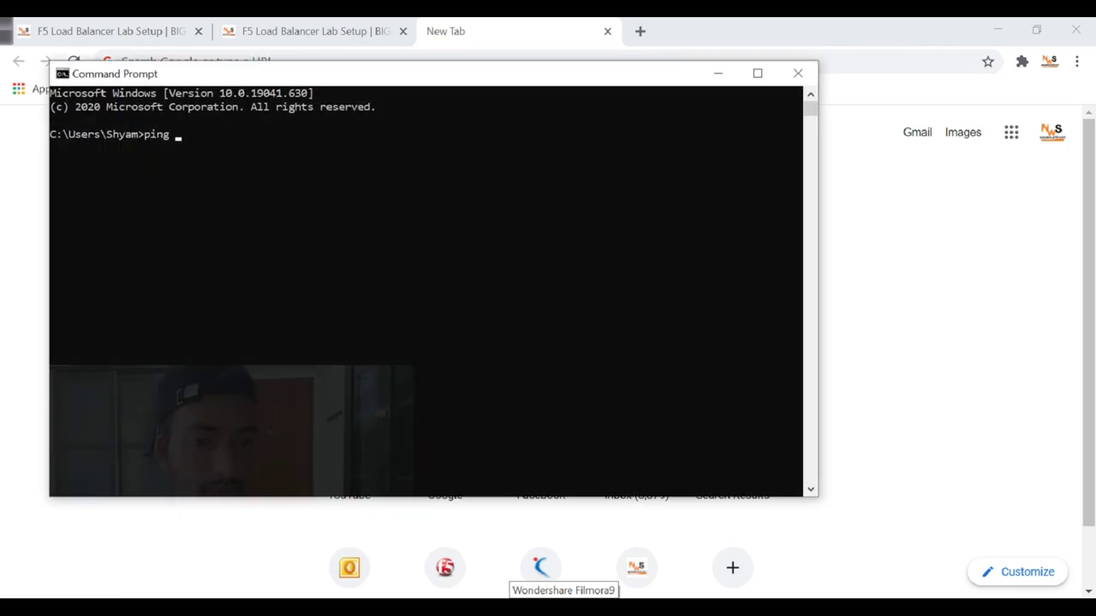
text(192)
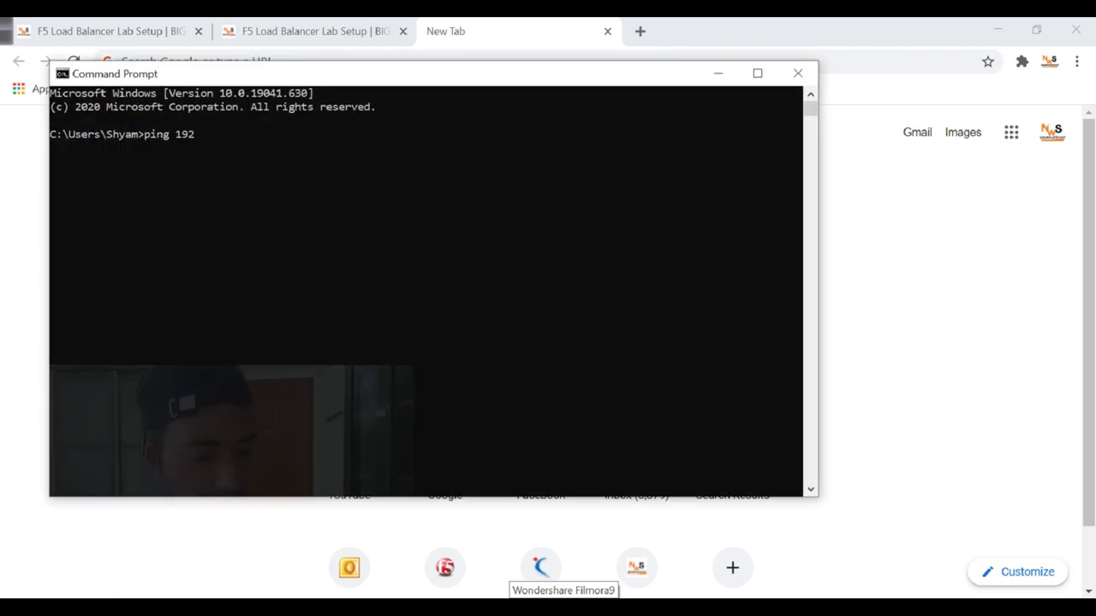
text(.180.1.245)
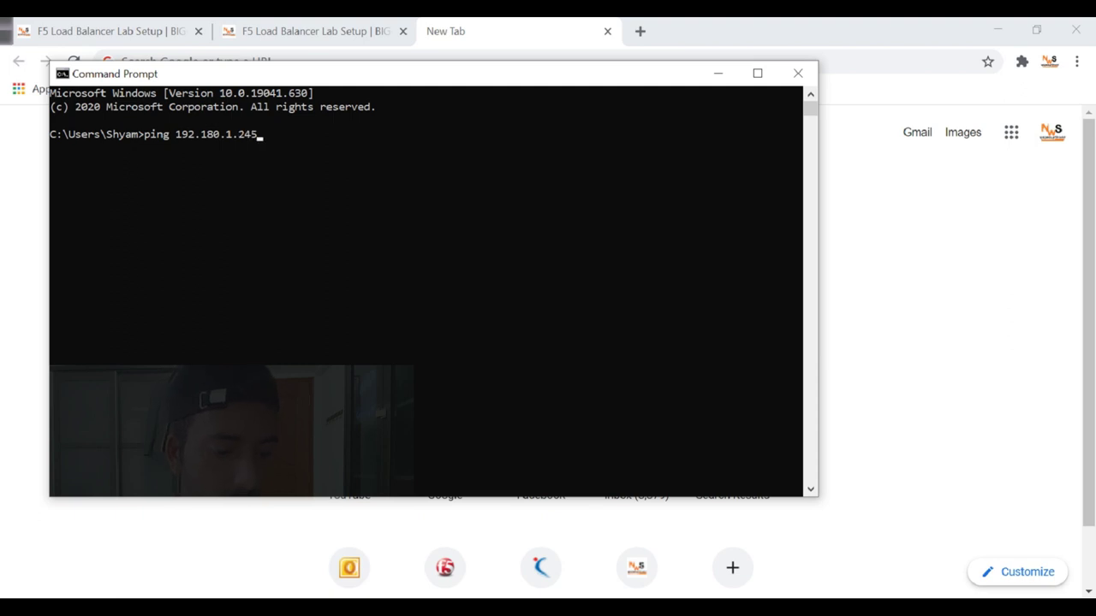
key(Return)
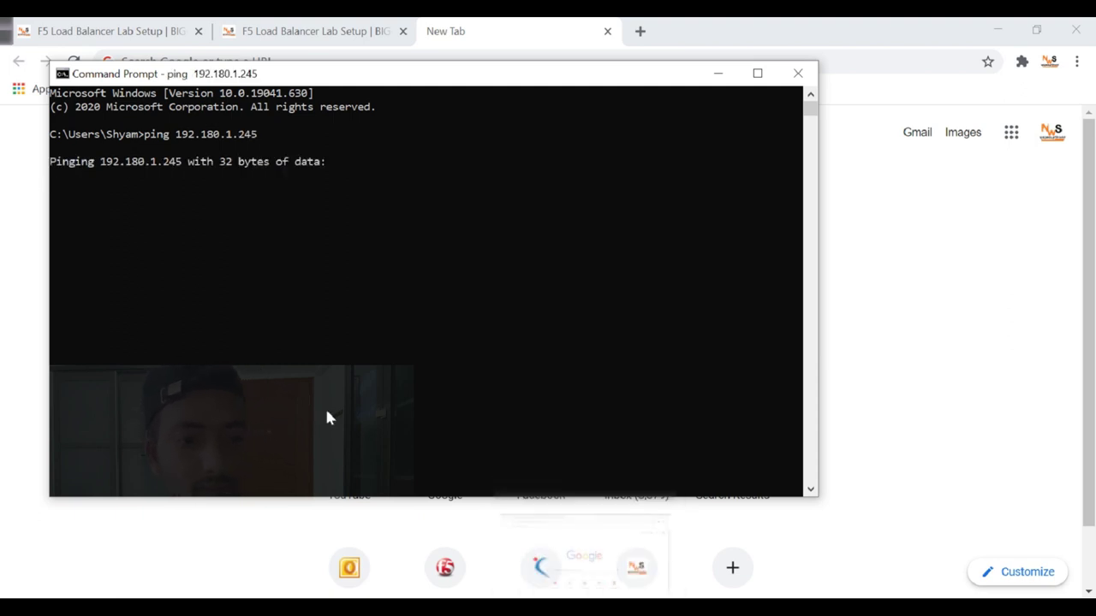
key(ctrl+c)
key(Up)
key(Left)
key(Left)
key(Left)
key(Left)
key(Left)
key(Left)
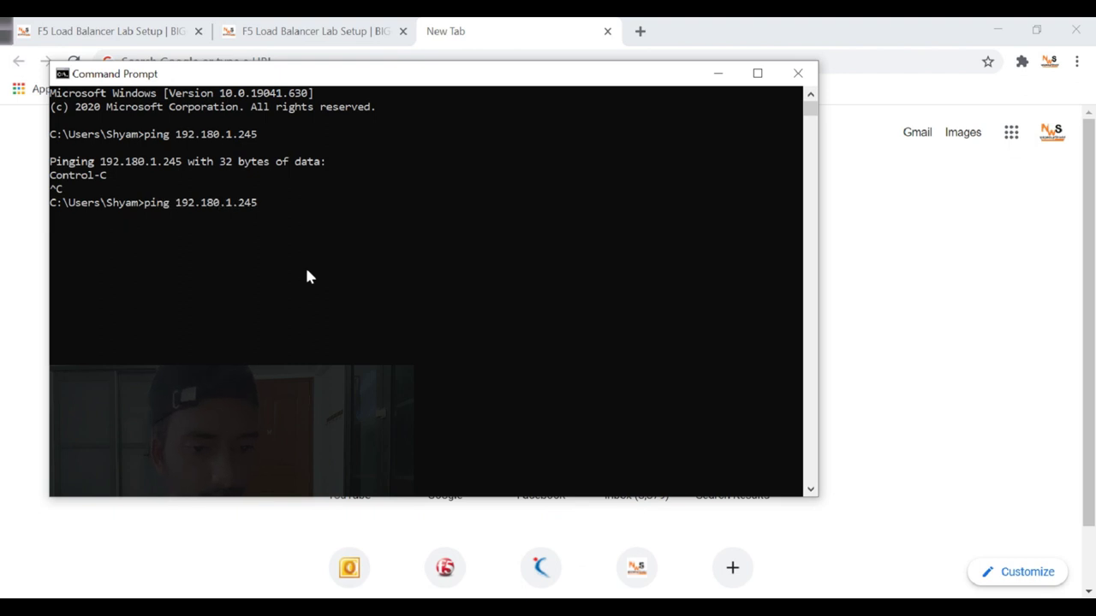
key(BackSpace)
key(BackSpace)
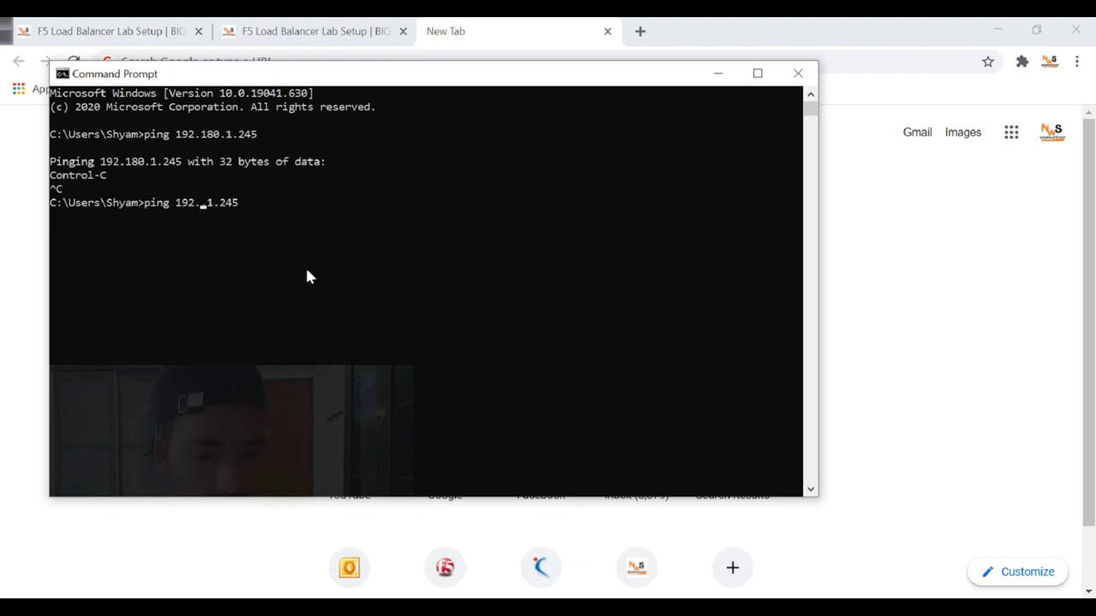
text(68.1)
key(Return)
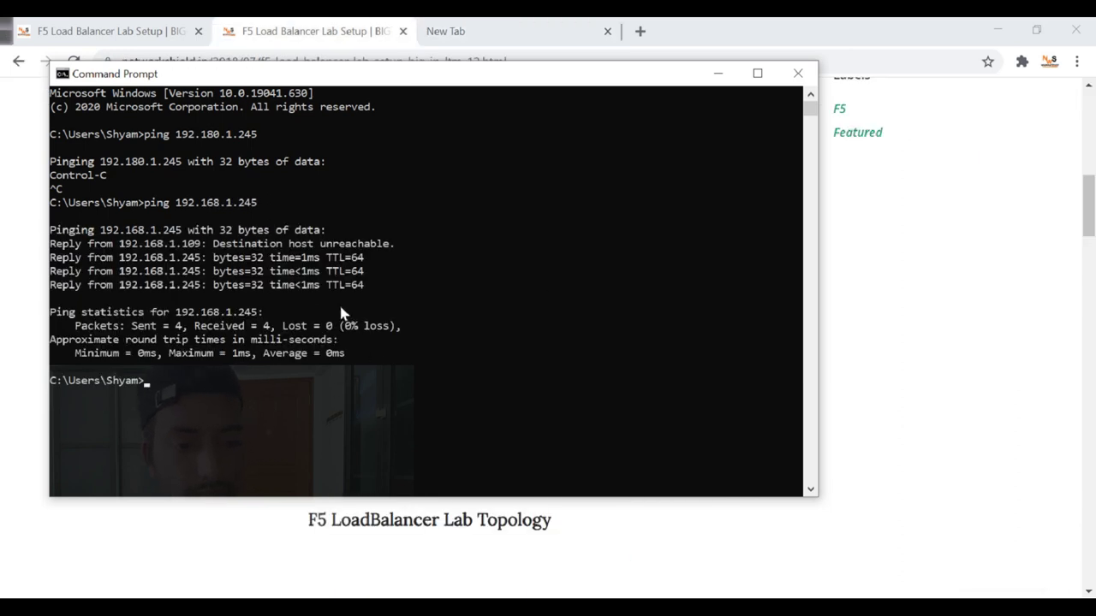
Review the unreachable and reply lines, then rerun ping 192.168.1.245.
drag(394, 244, 50, 246)
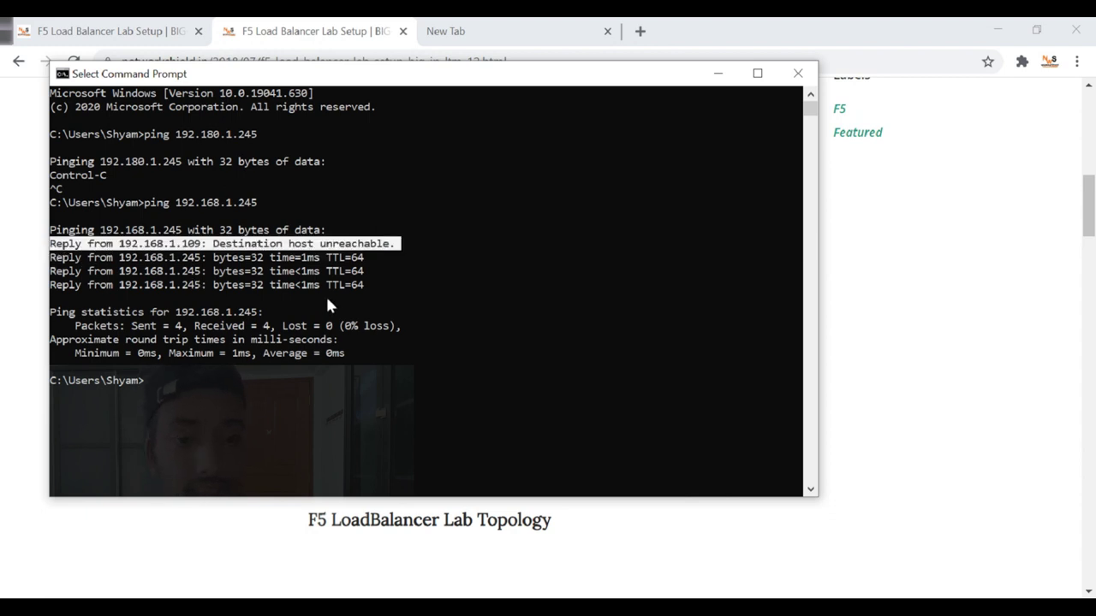
drag(373, 291, 334, 285)
click(311, 341)
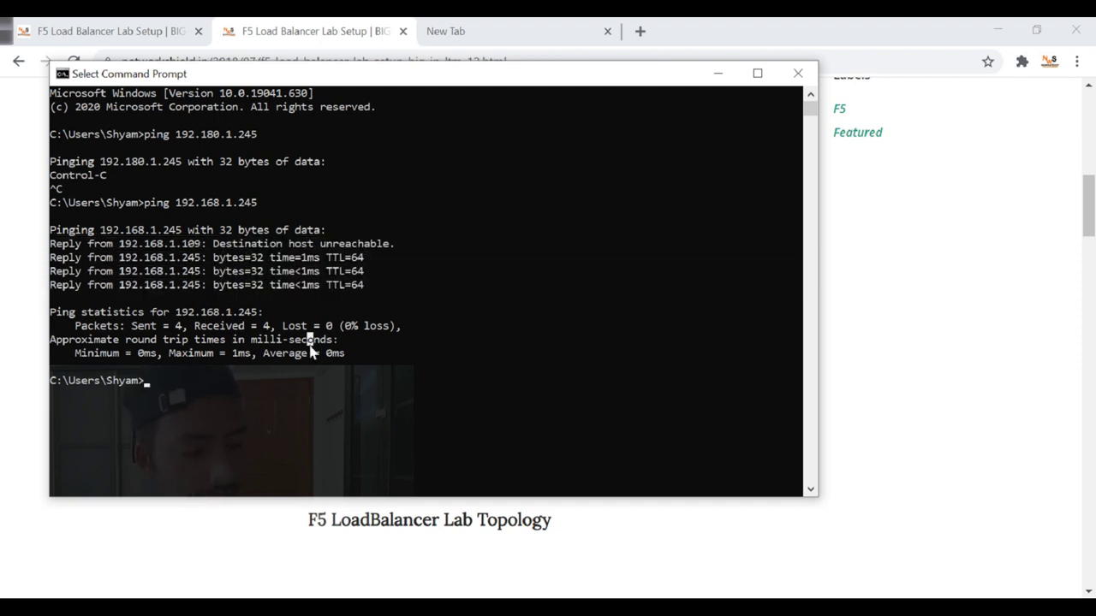
key(Up)
key(Return)
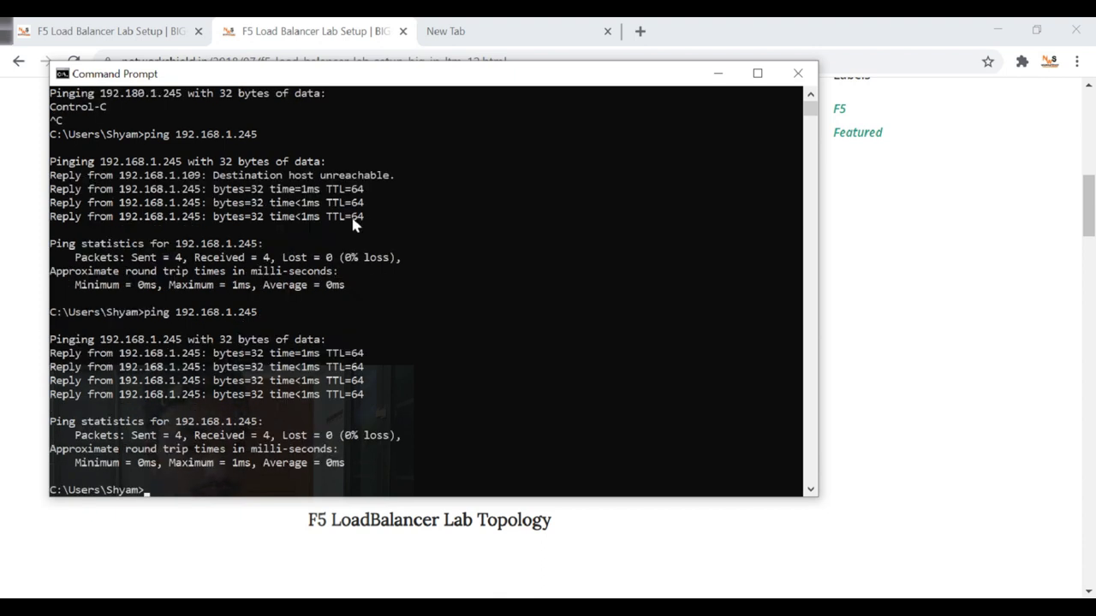
Confirm the successful replies, copy 192.168.1.245 and minimize Command Prompt.
drag(69, 176, 218, 182)
click(399, 179)
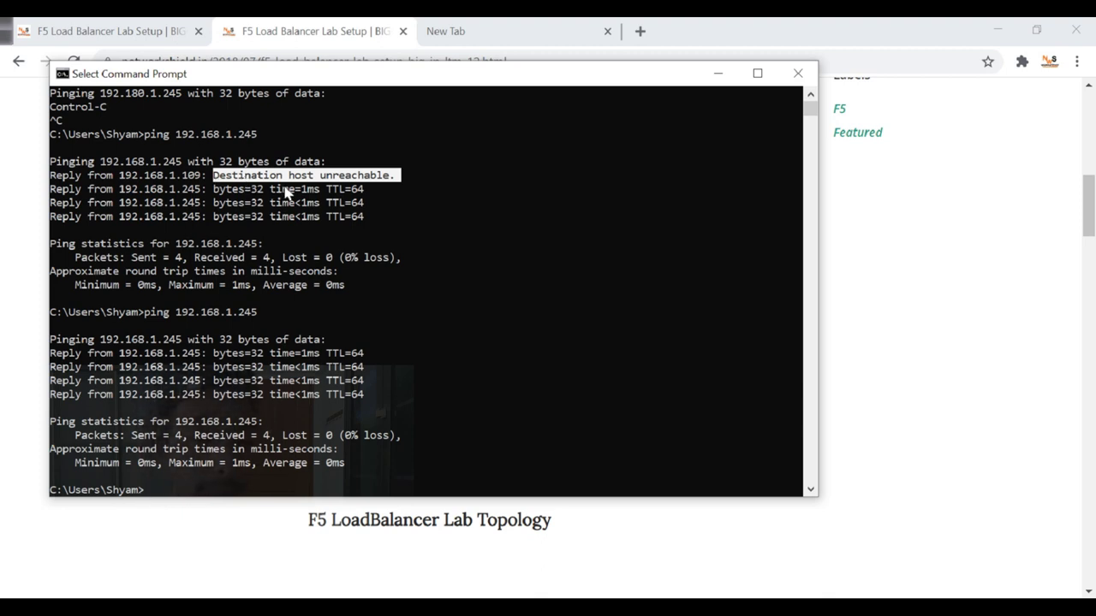
drag(382, 394, 75, 355)
click(349, 244)
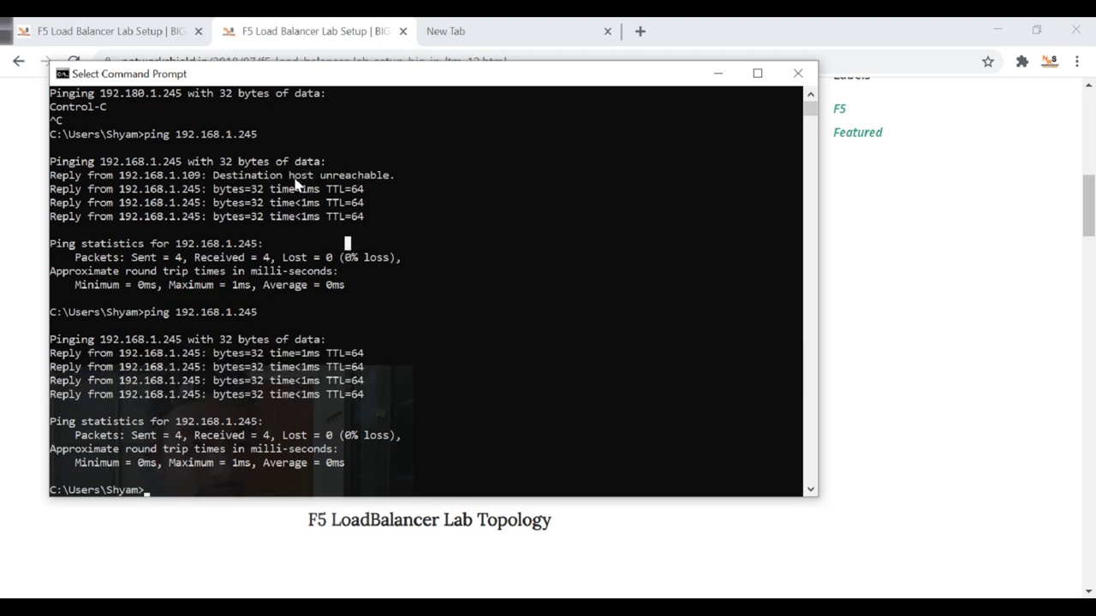
drag(261, 246, 180, 250)
right_click(362, 264)
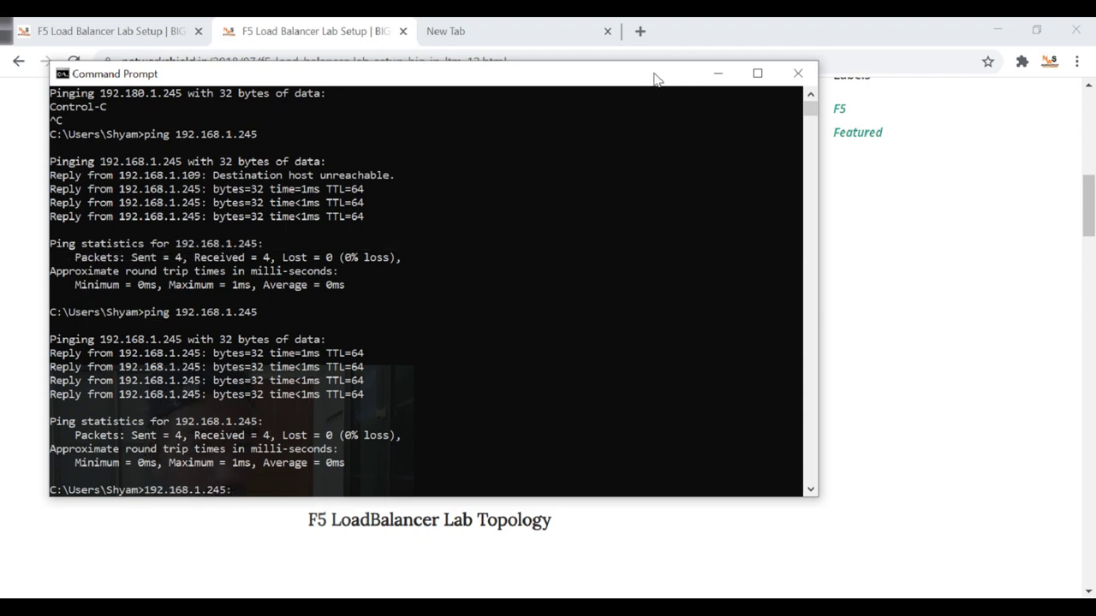
click(717, 72)
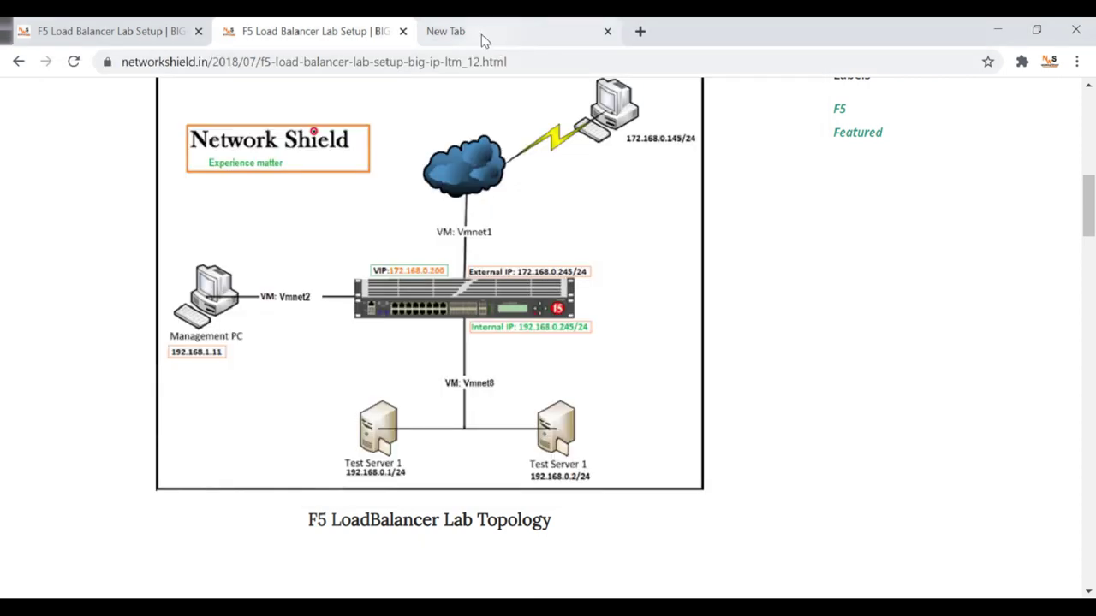
Open the BIG-IP login at 192.168.1.245 in the new tab and sign in with the account password.
click(482, 36)
click(484, 73)
key(ctrl+v)
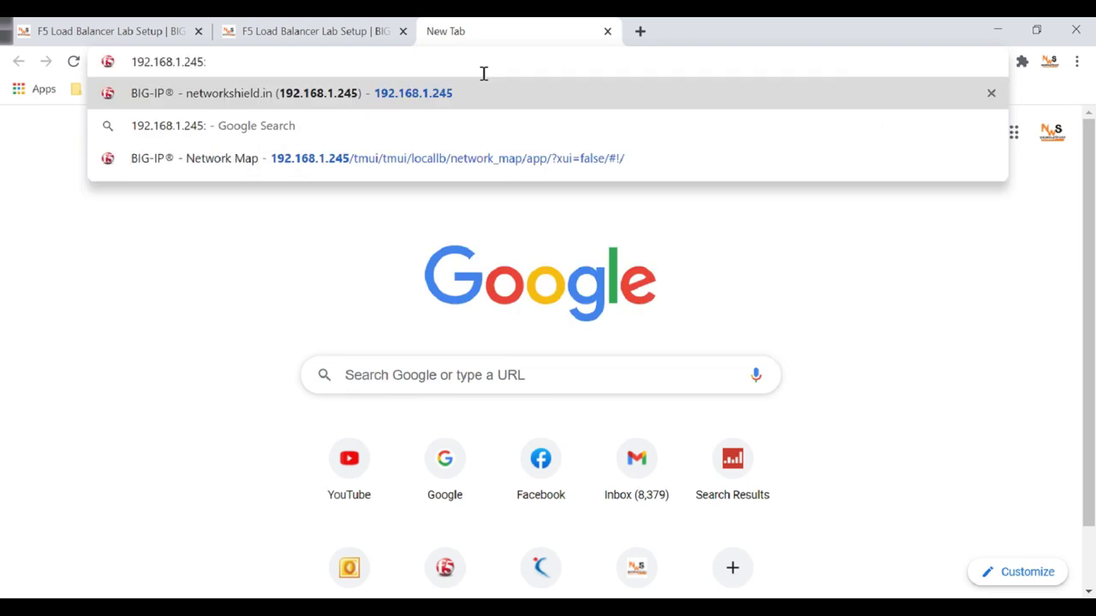
key(Return)
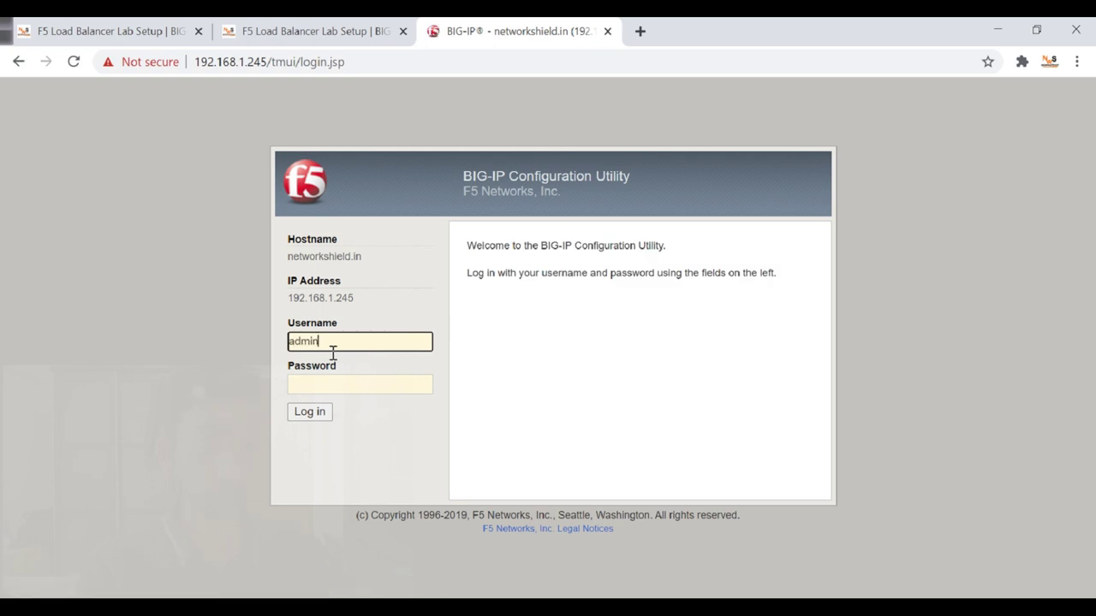
key(Tab)
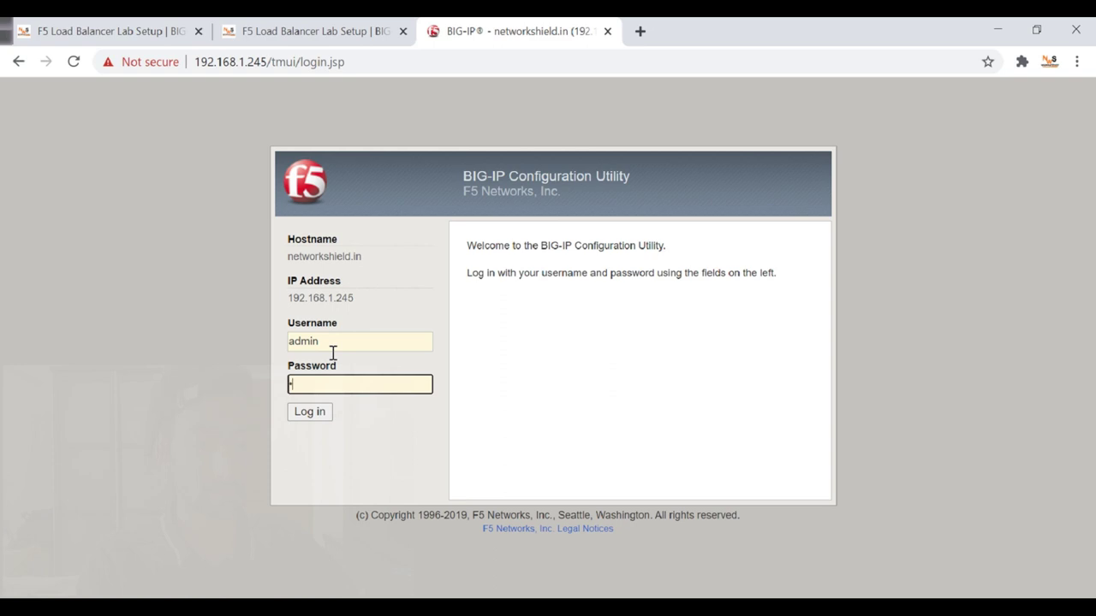
text(password)
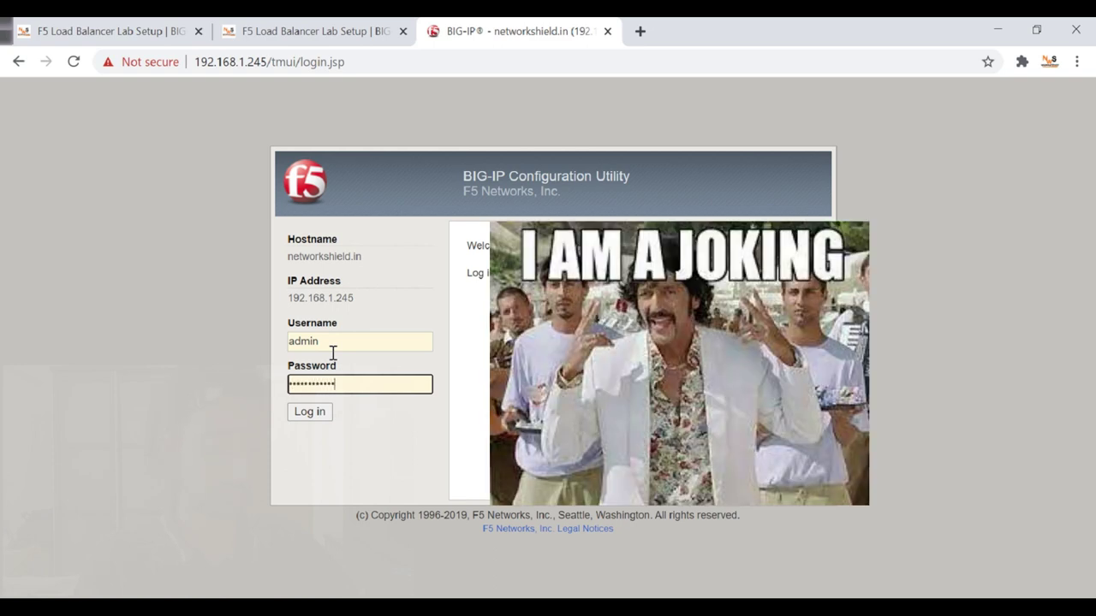
key(Return)
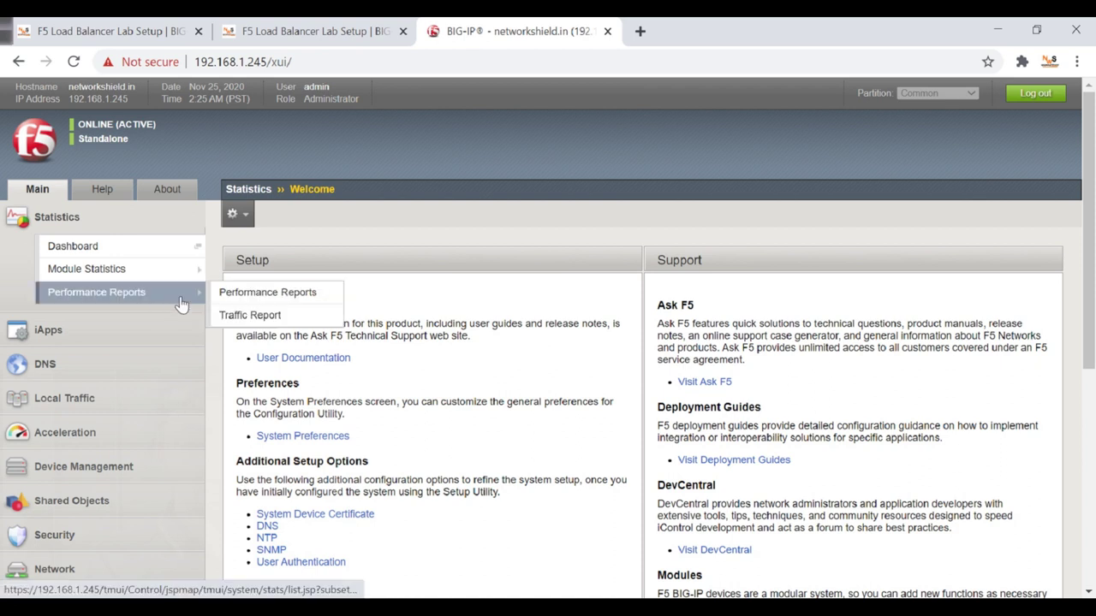
Open Network > Interfaces to list interfaces 1.1, 1.2 and 1.3.
scroll(195, 344, down, 4)
click(54, 226)
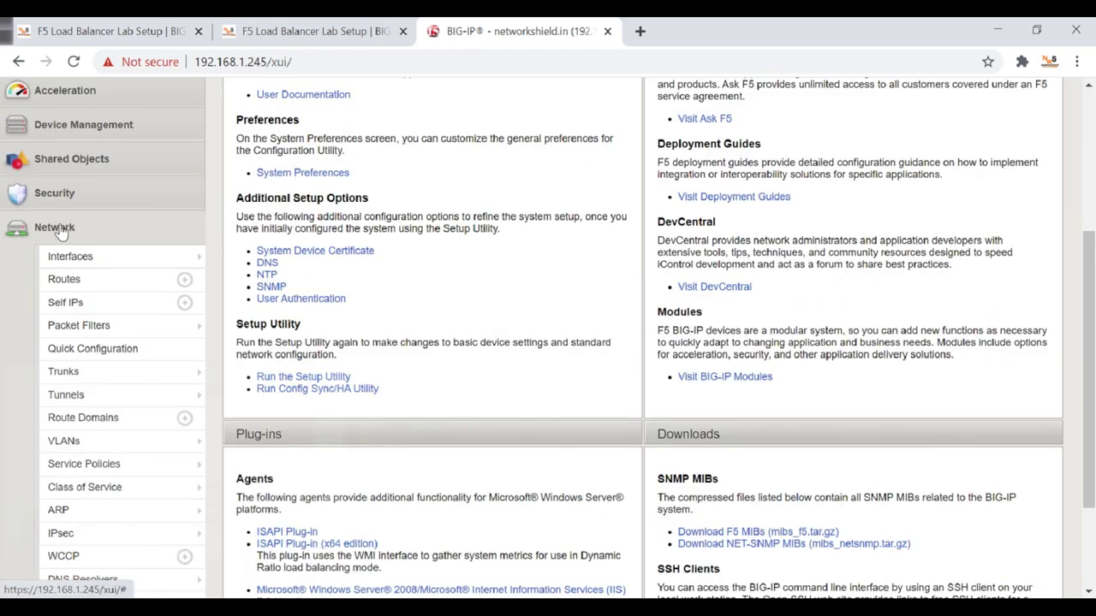
click(88, 266)
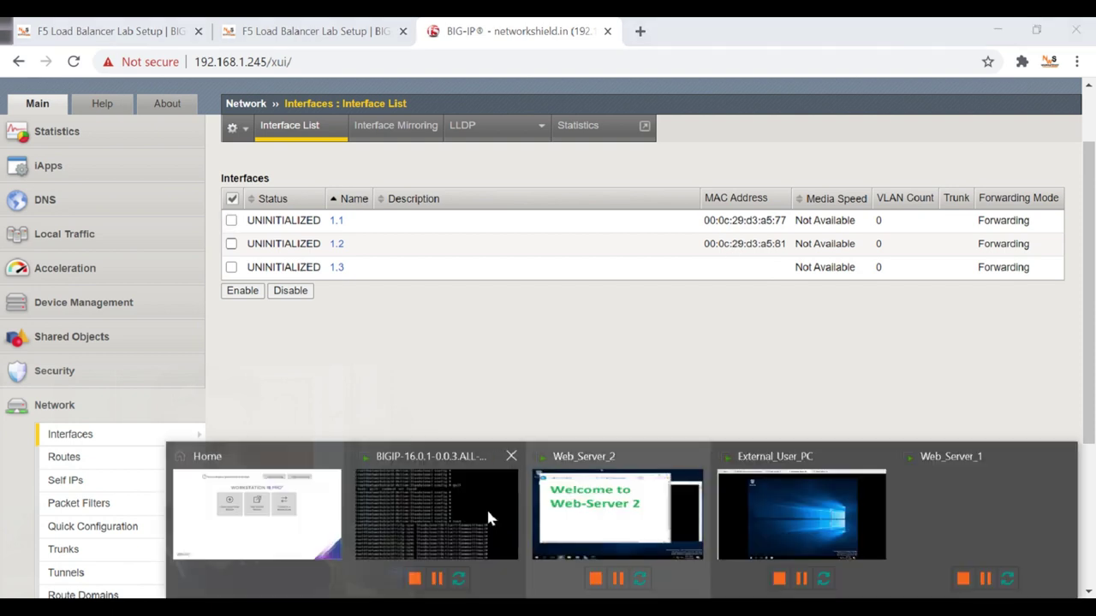
Open the BIG-IP VM's network adapter settings in VMware.
click(466, 514)
click(448, 237)
key(ctrl+alt)
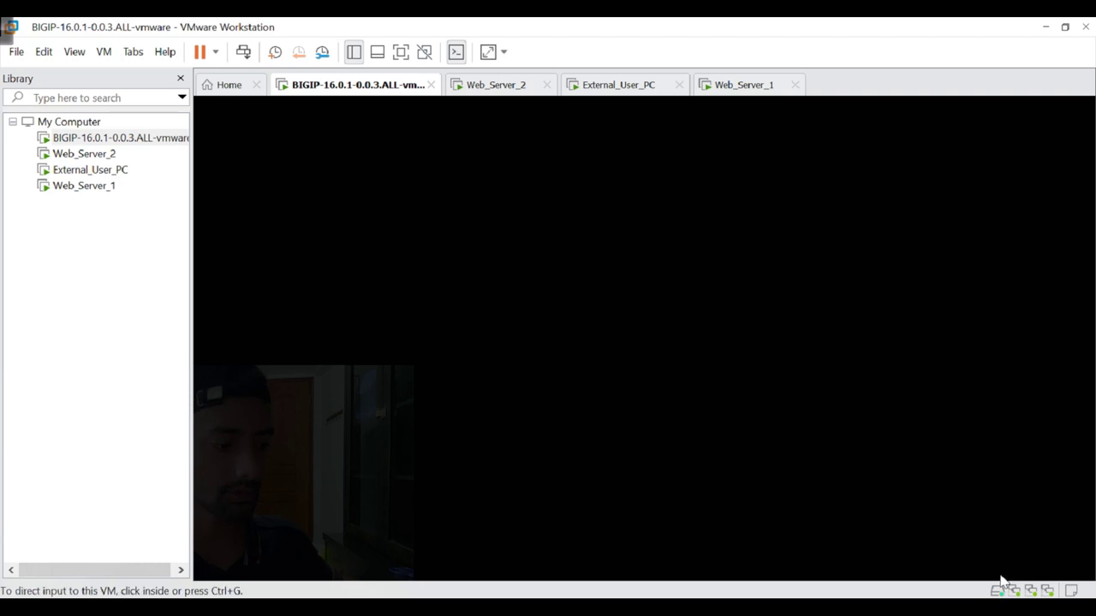
click(1014, 591)
click(1016, 575)
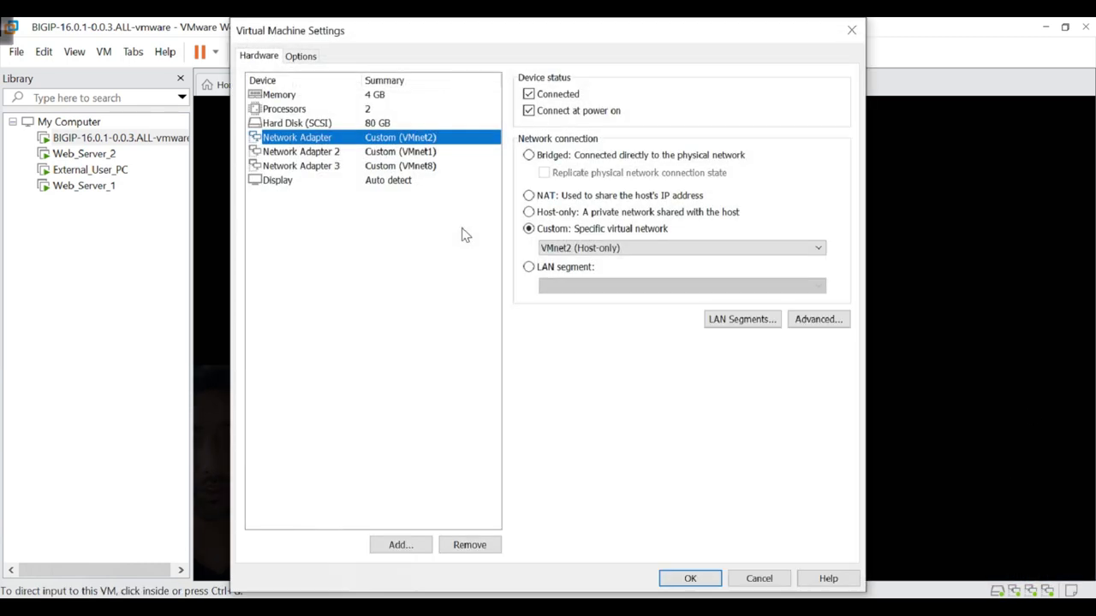
Arrange the VM settings window beside the shrunken lab topology diagram.
drag(408, 34, 523, 51)
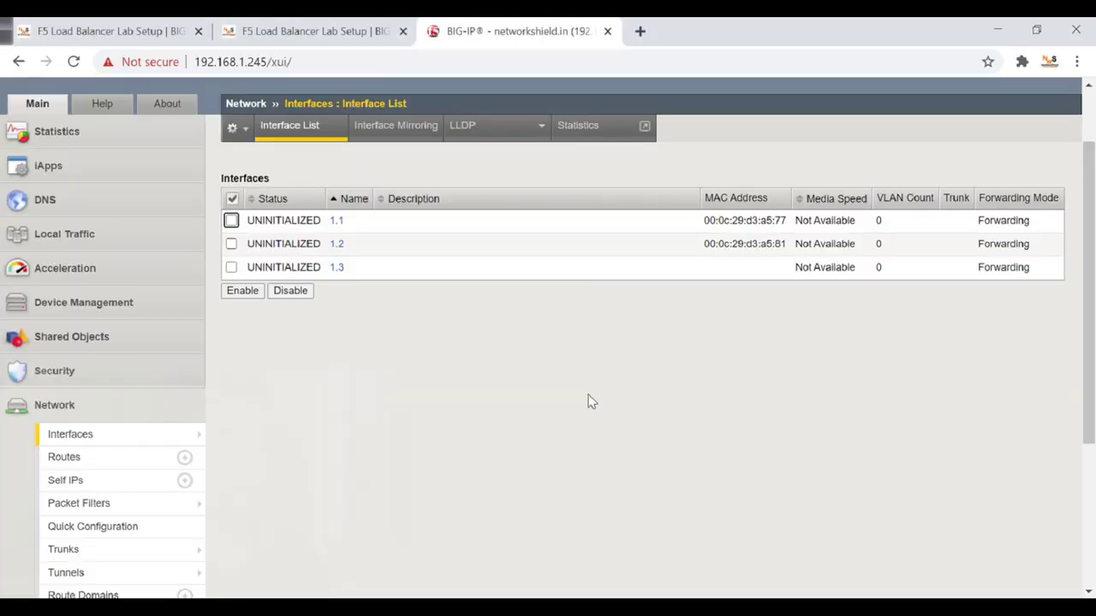
click(294, 32)
drag(729, 28, 235, 180)
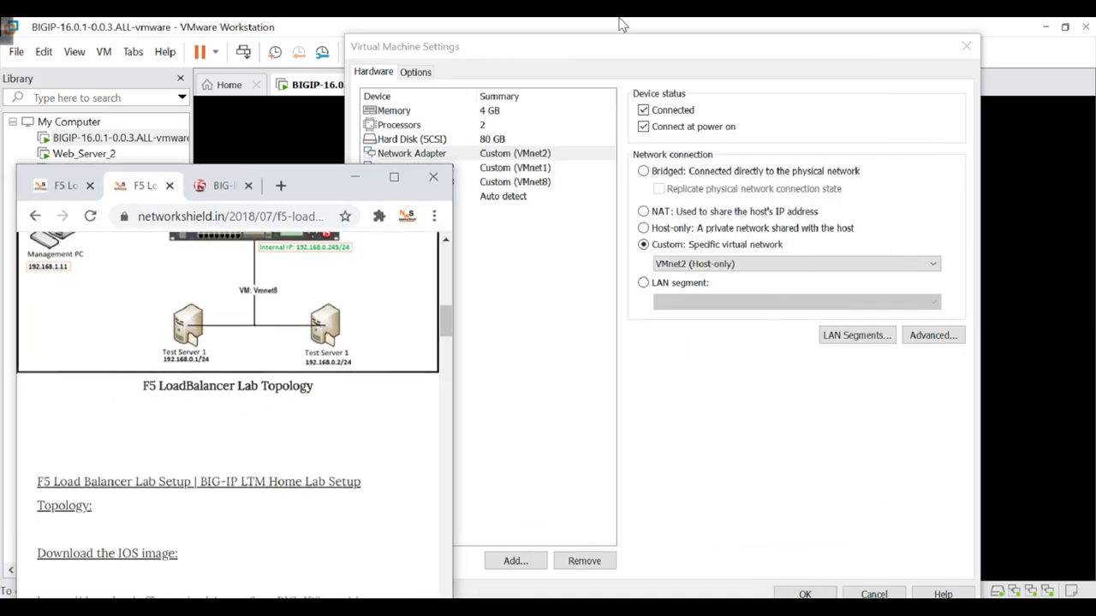
drag(571, 58, 830, 65)
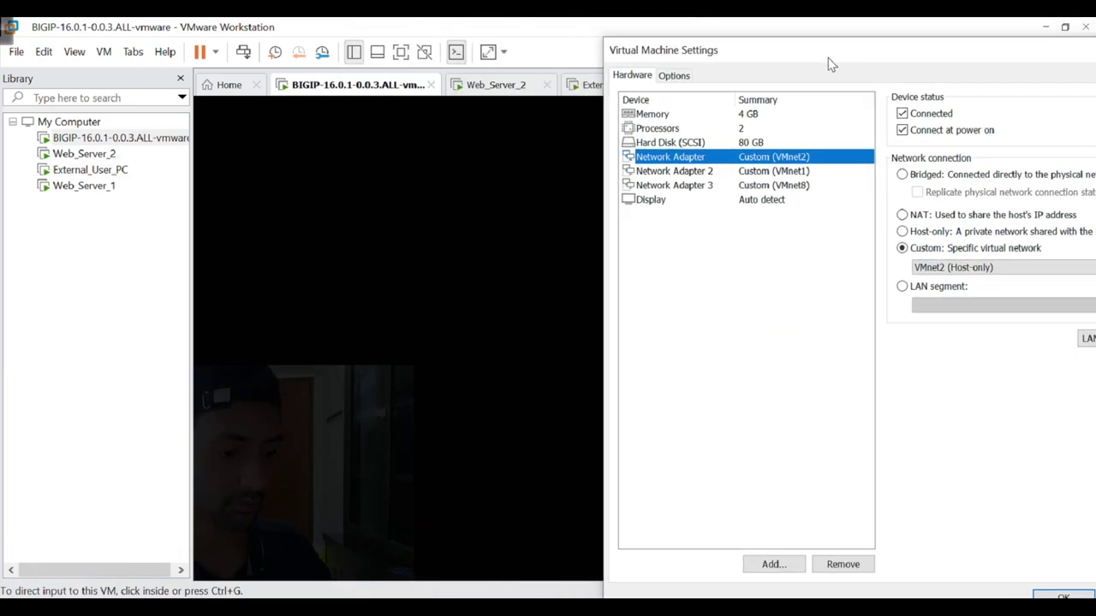
key(alt+Tab)
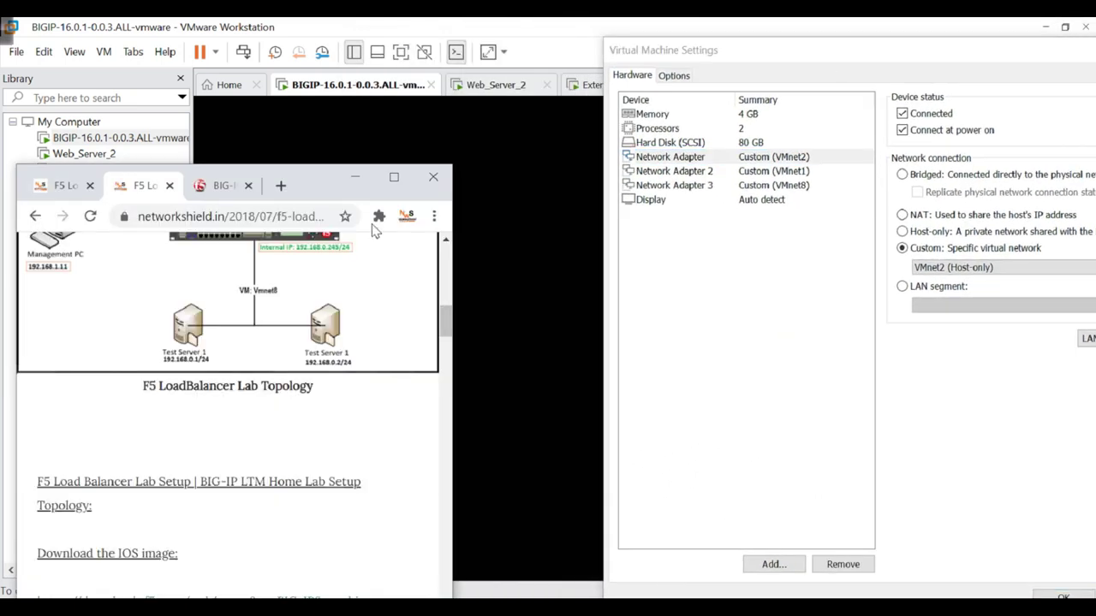
drag(305, 185, 350, 114)
drag(493, 253, 576, 249)
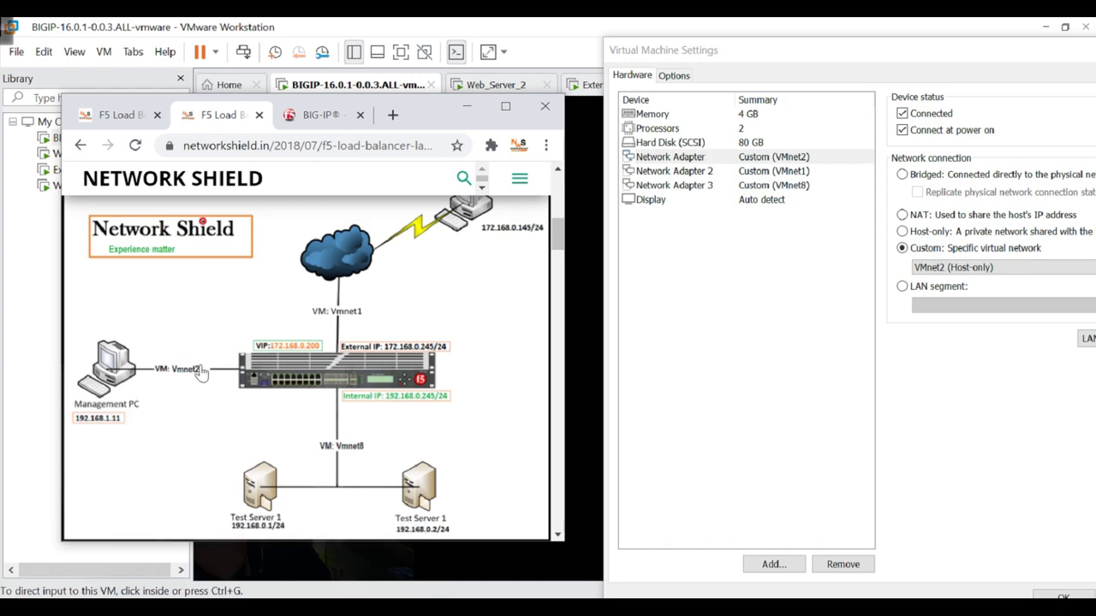
Select the first adapter (VMnet2) and inspect its advanced MAC address 00:0C:29:D3:A5:6D.
click(709, 171)
click(699, 160)
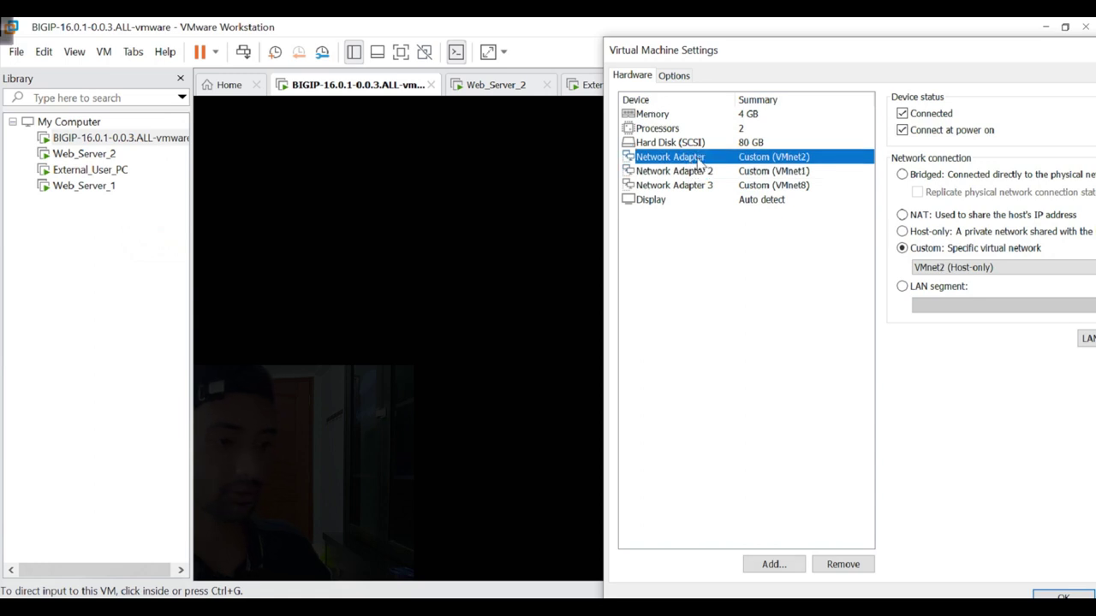
drag(753, 54, 646, 61)
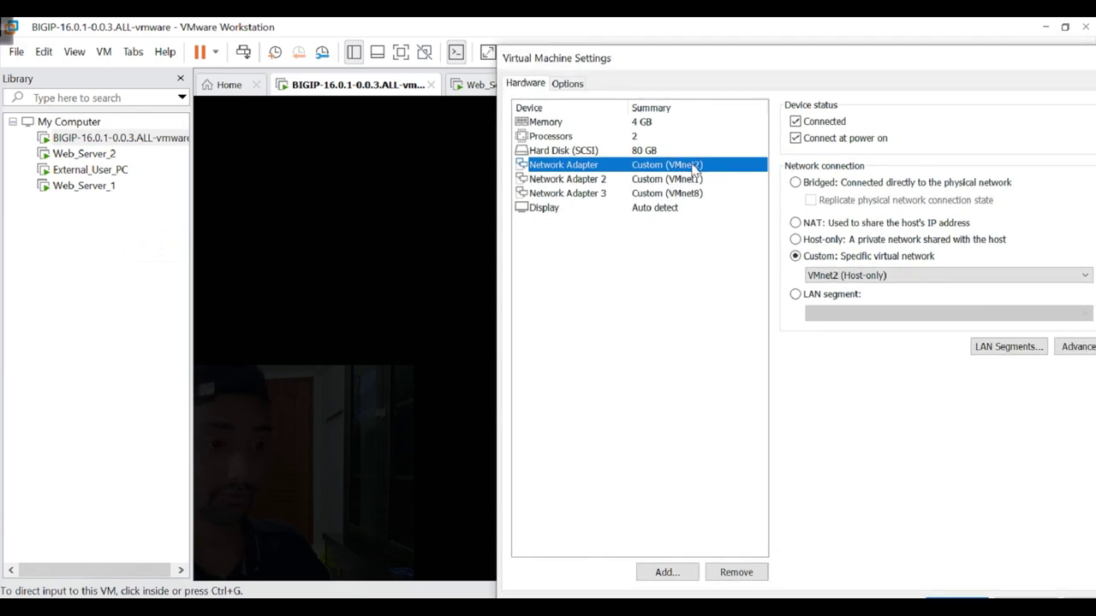
drag(751, 69, 667, 63)
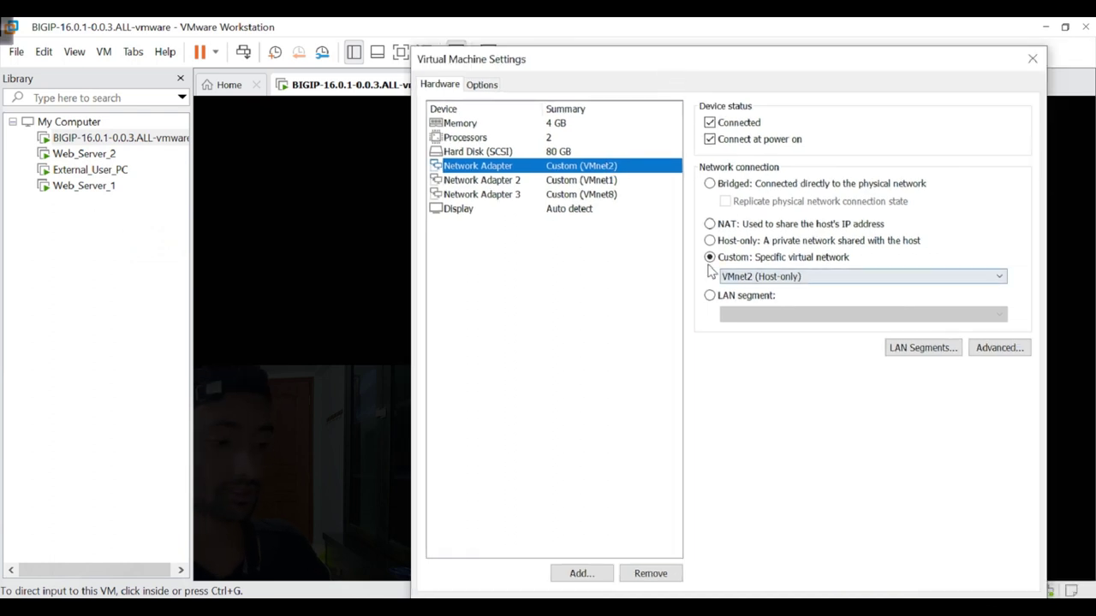
click(996, 347)
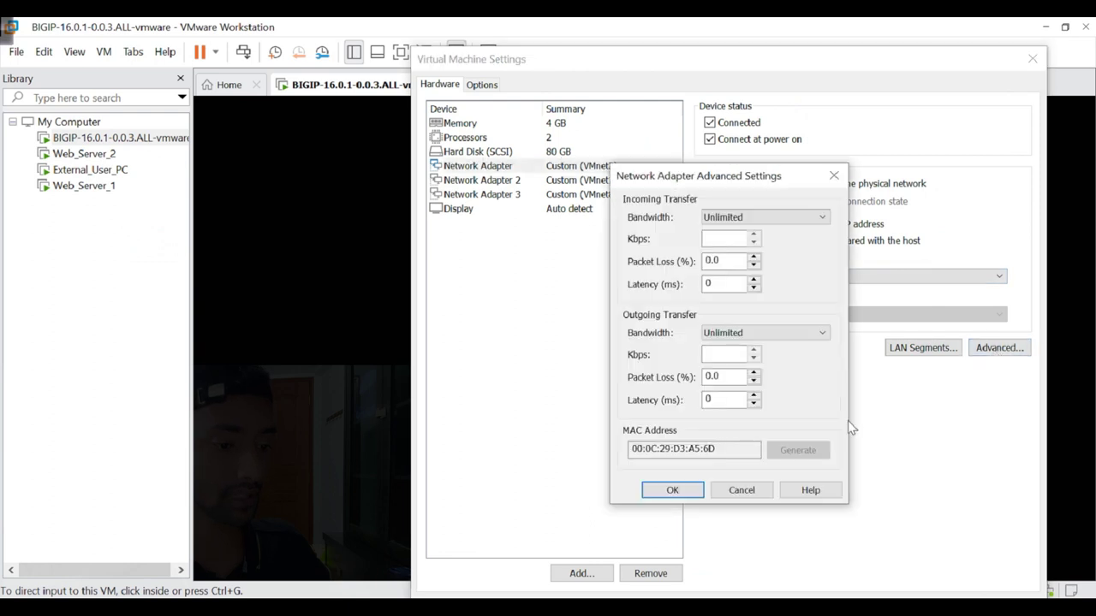
click(713, 460)
drag(713, 462, 638, 463)
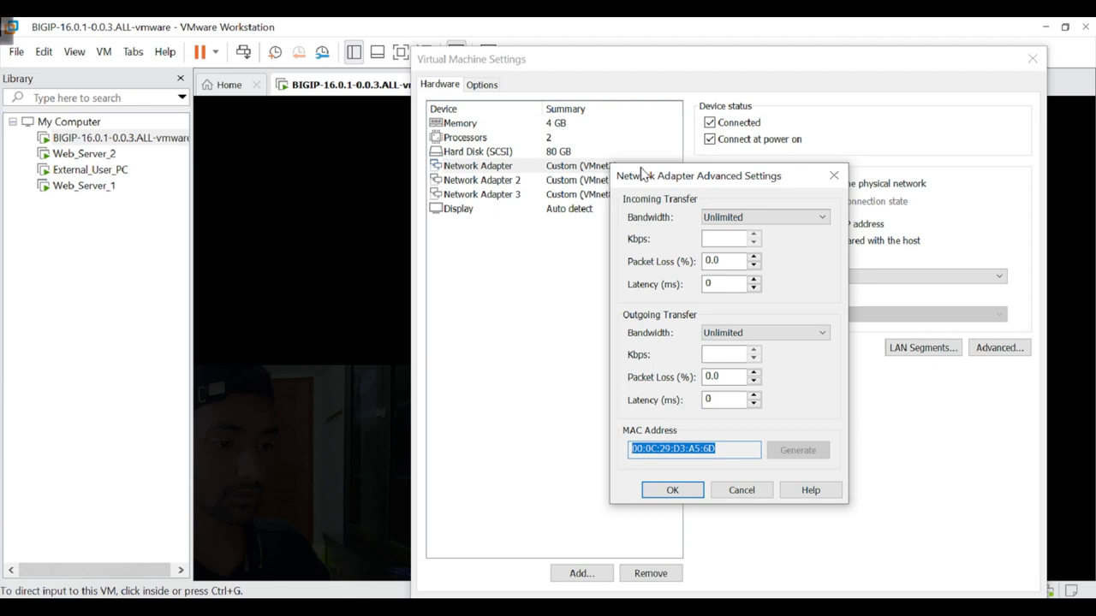
drag(630, 176, 649, 182)
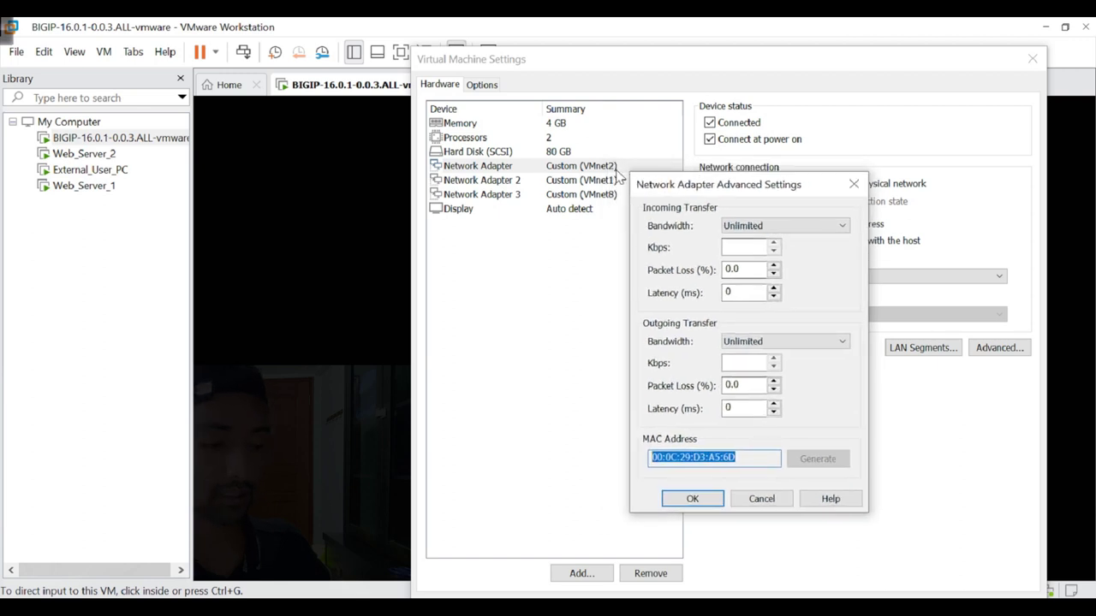
click(667, 460)
drag(710, 462, 650, 465)
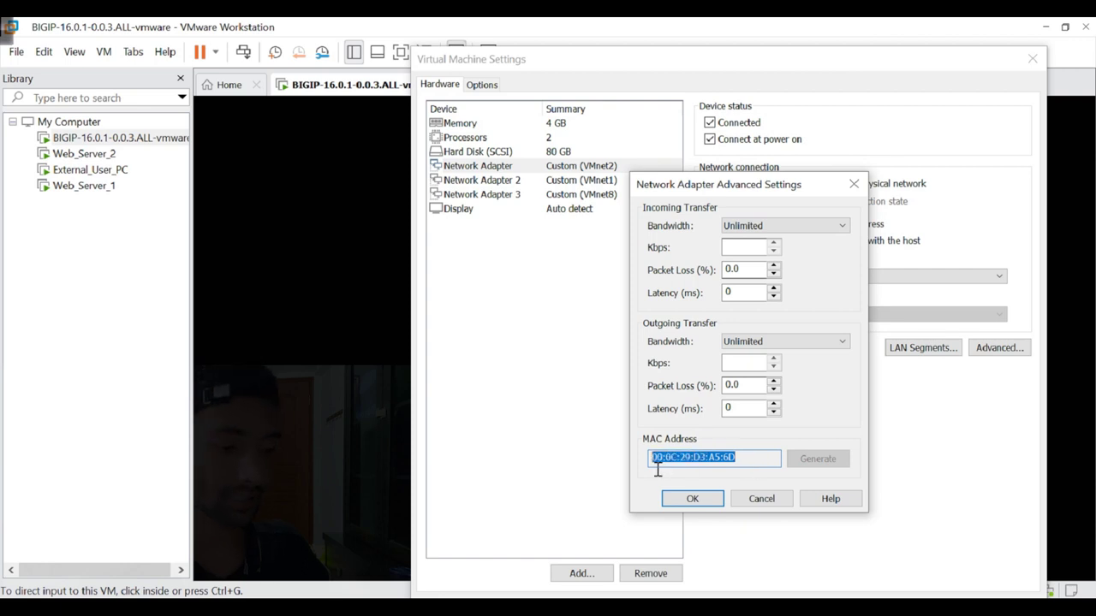
Highlight the mgmt MAC in PuTTY's ifconfig output and compare it with the VMware adapter.
click(323, 359)
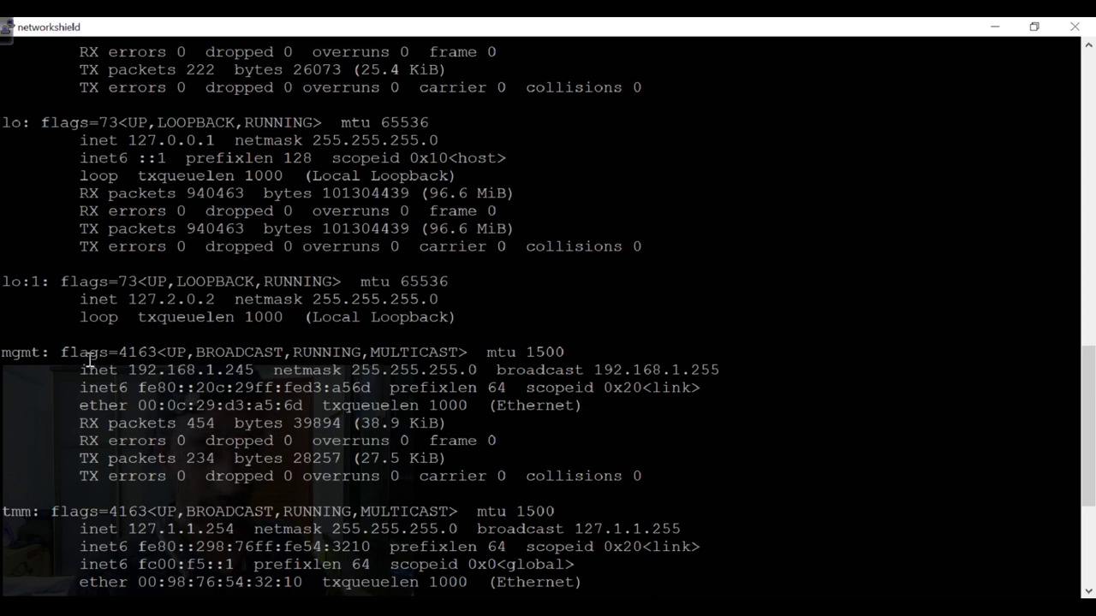
drag(310, 414, 154, 416)
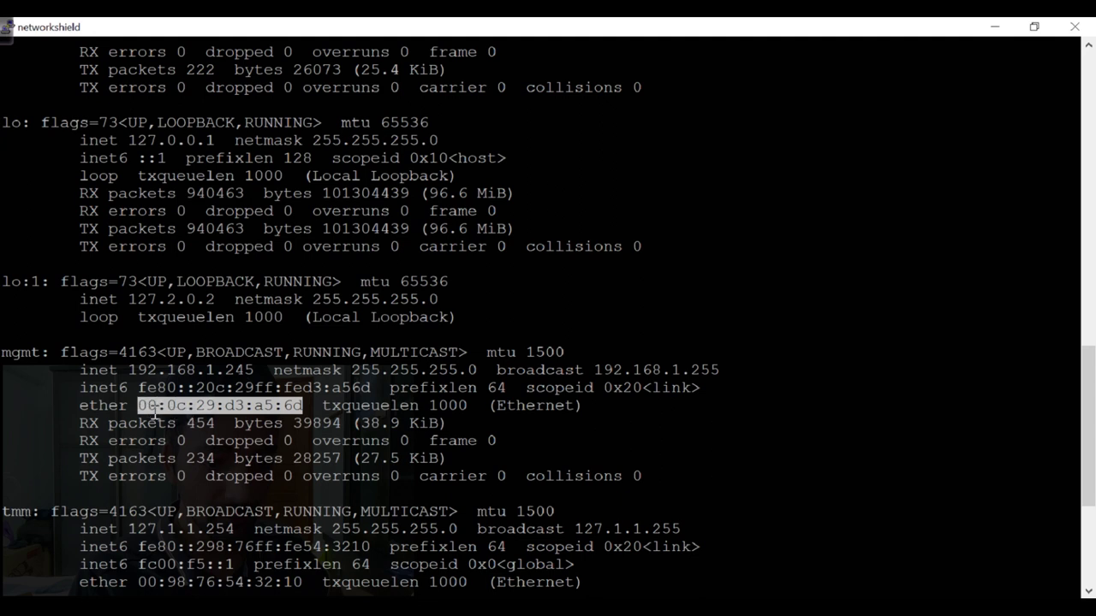
mouse_move(620, 610)
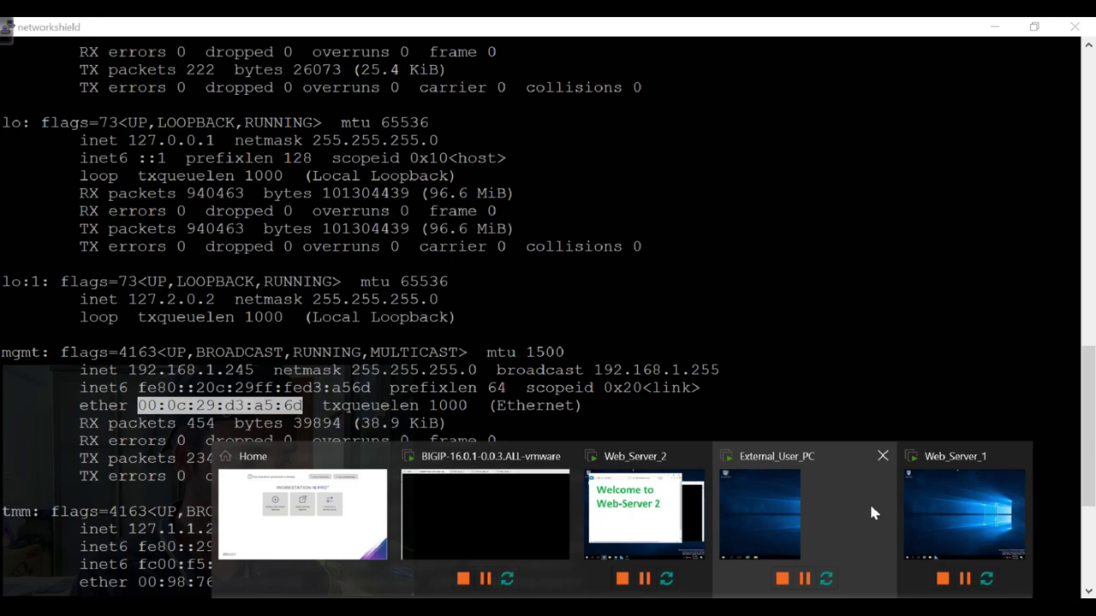
click(302, 514)
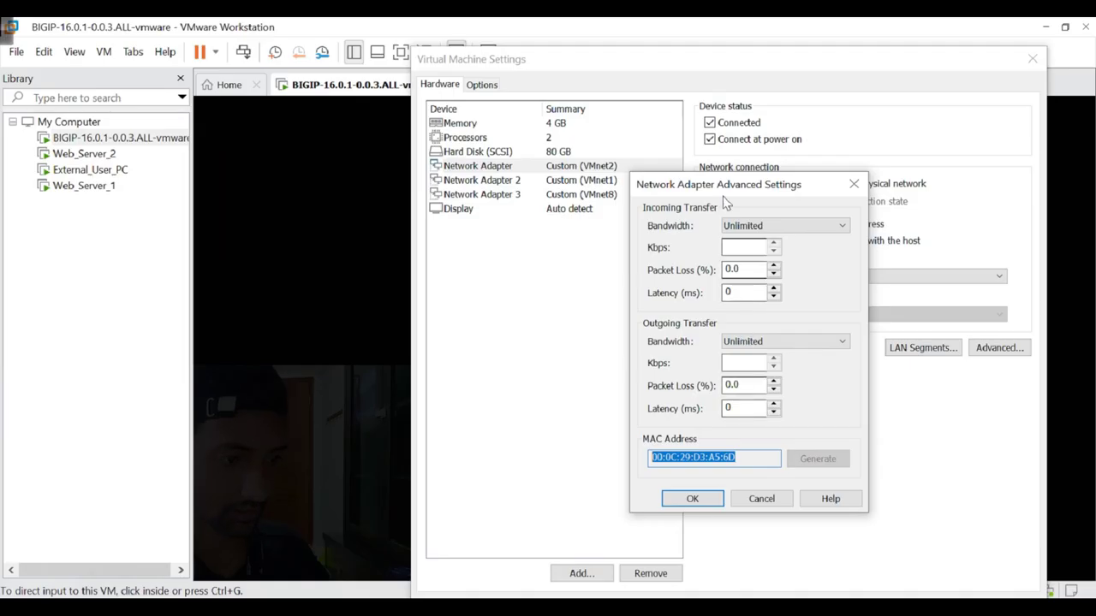
key(alt+Tab)
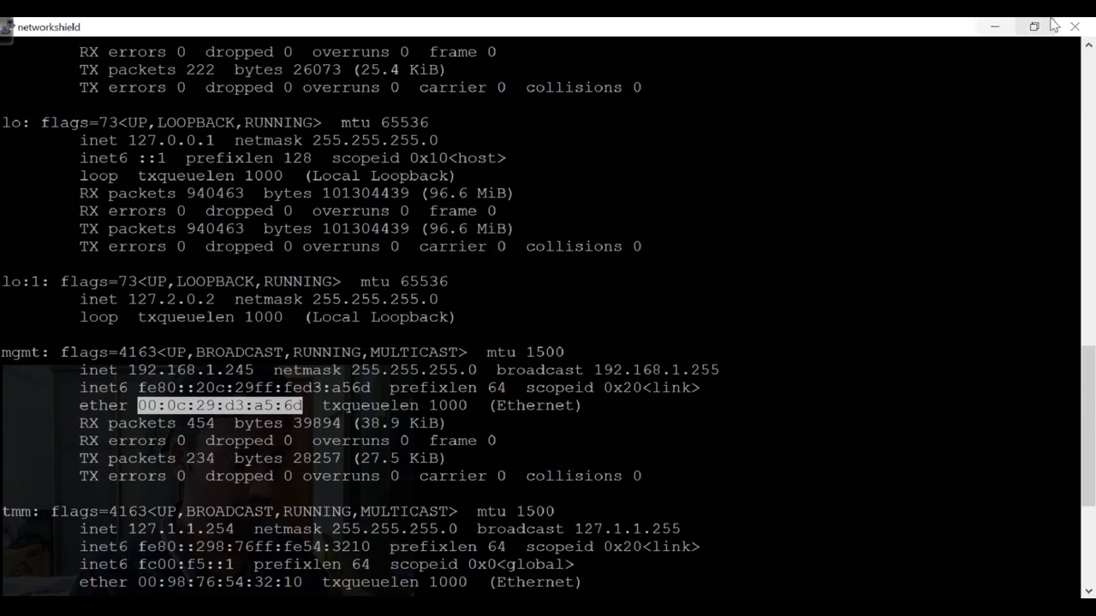
Restore PuTTY smaller and highlight mgmt, 192.168.1.245 and MAC 00:0c:29:d3:a5:6d.
click(1034, 26)
drag(726, 209, 433, 2)
key(super+Down)
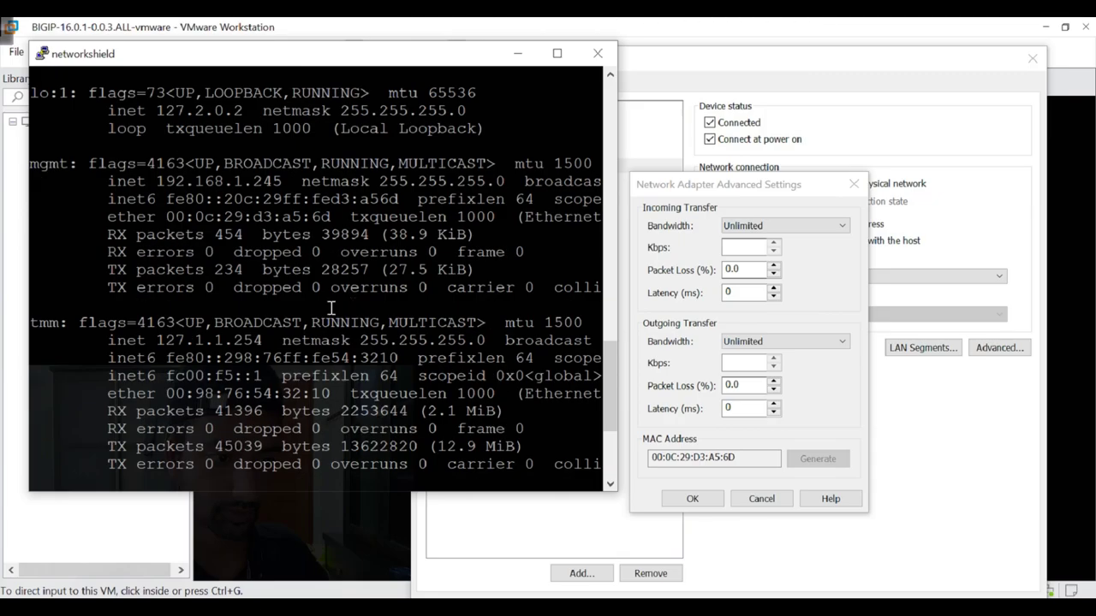
drag(341, 226, 177, 233)
drag(31, 167, 79, 172)
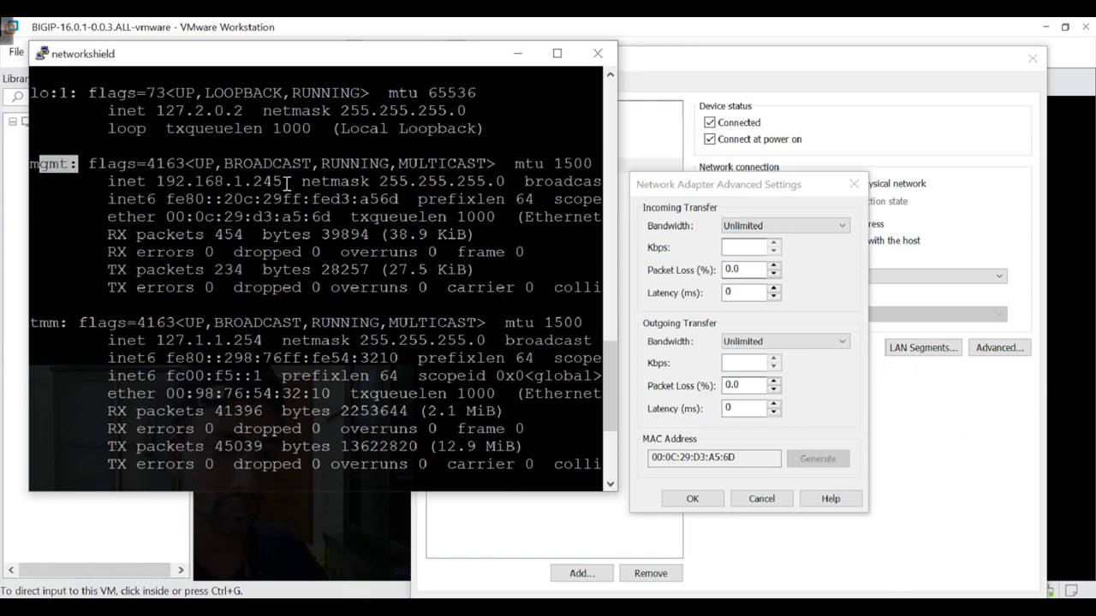
drag(293, 184, 156, 185)
drag(342, 225, 183, 231)
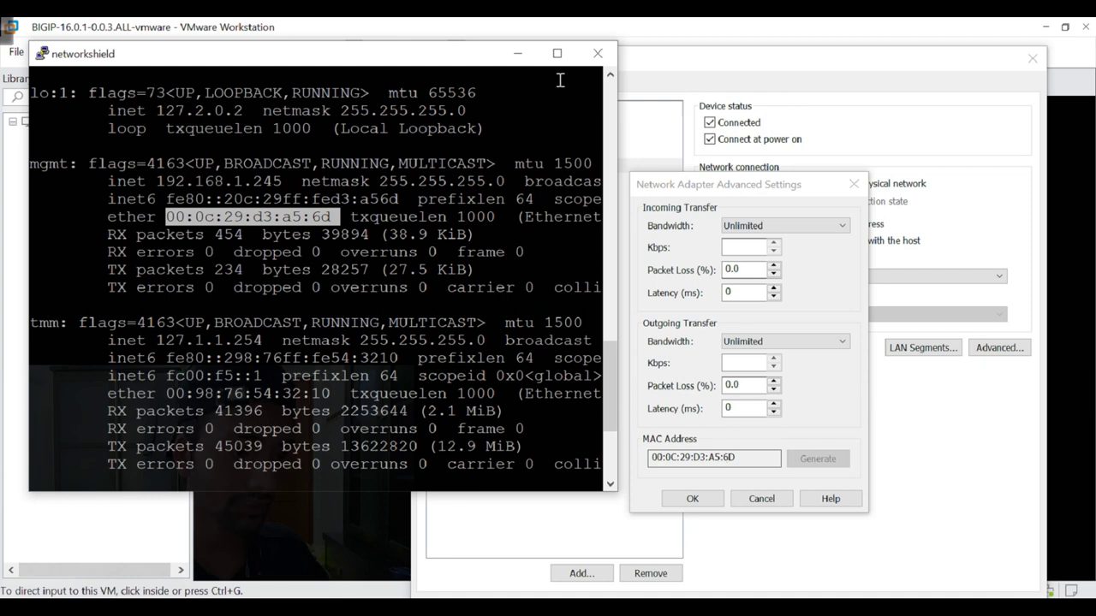
drag(470, 55, 401, 349)
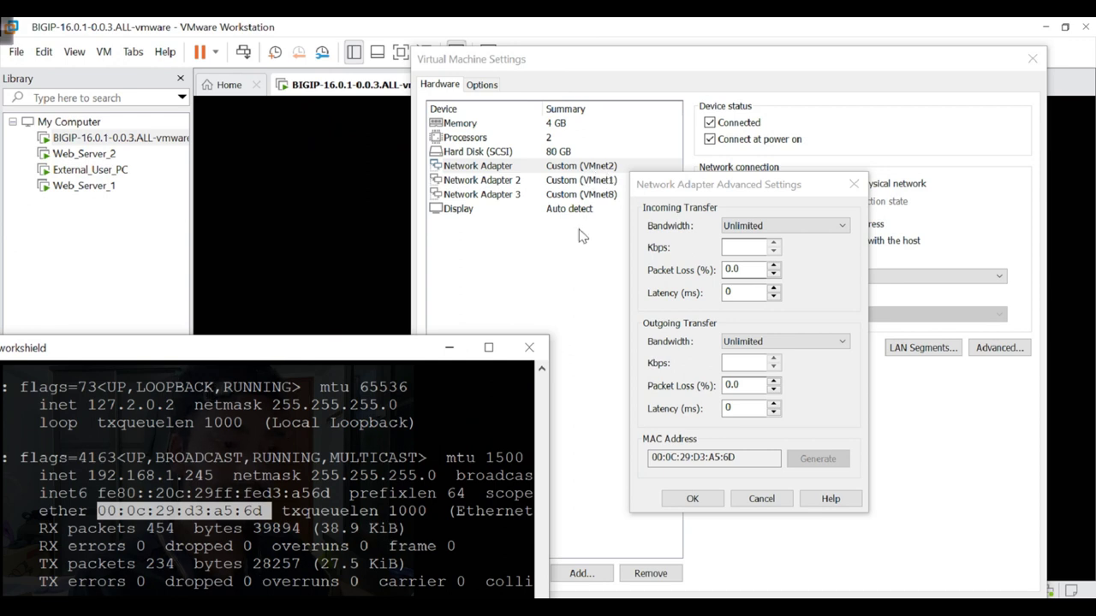
Reposition PuTTY and highlight the mgmt MAC address ending in 6d.
drag(368, 347, 364, 229)
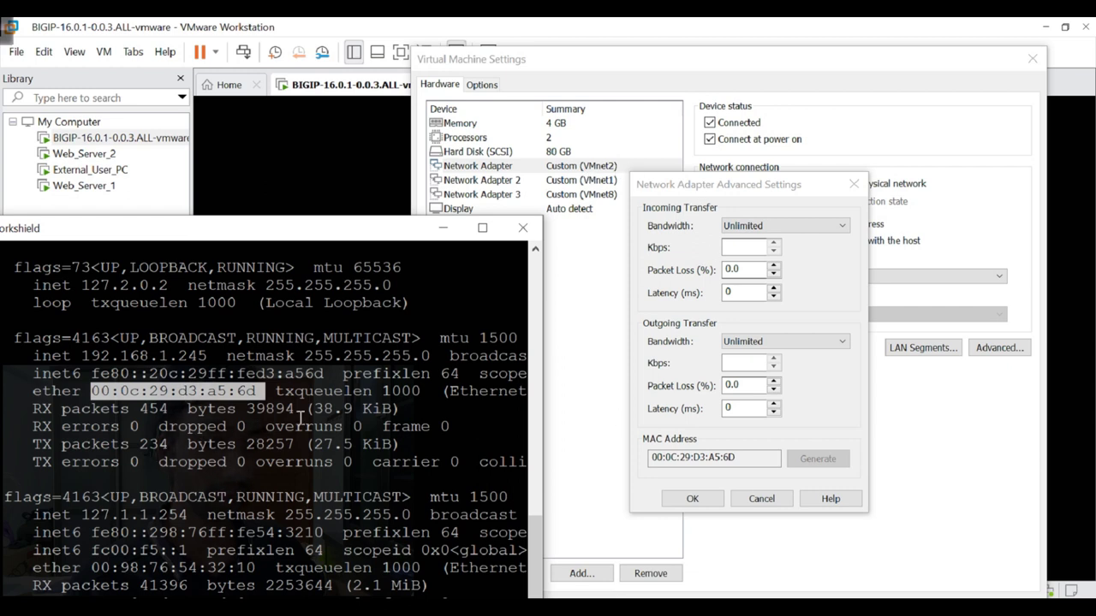
click(264, 400)
drag(270, 400, 107, 404)
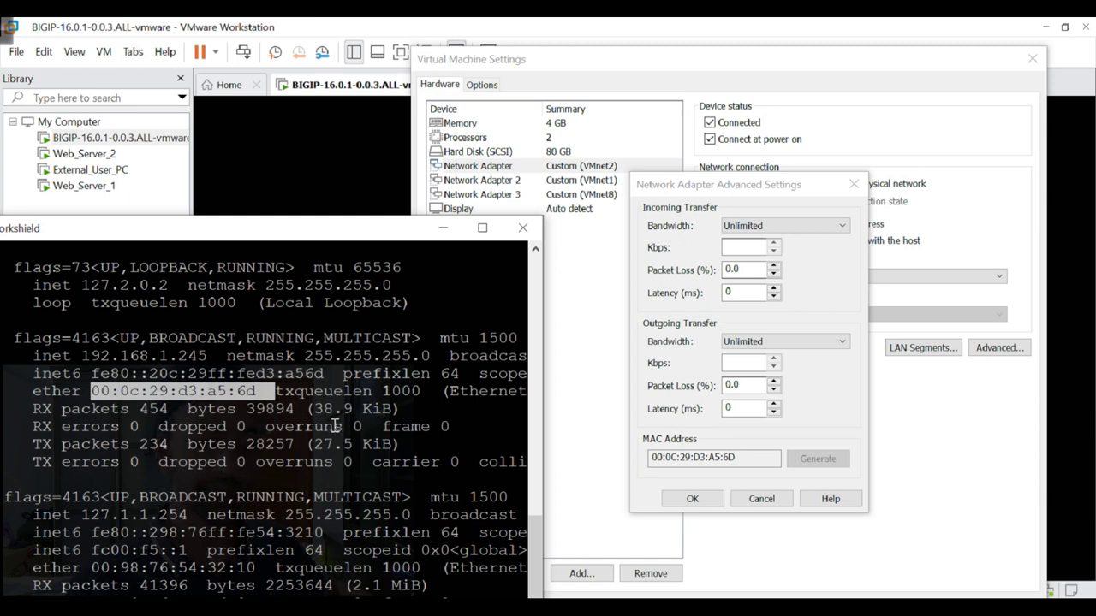
click(256, 402)
drag(266, 399, 114, 405)
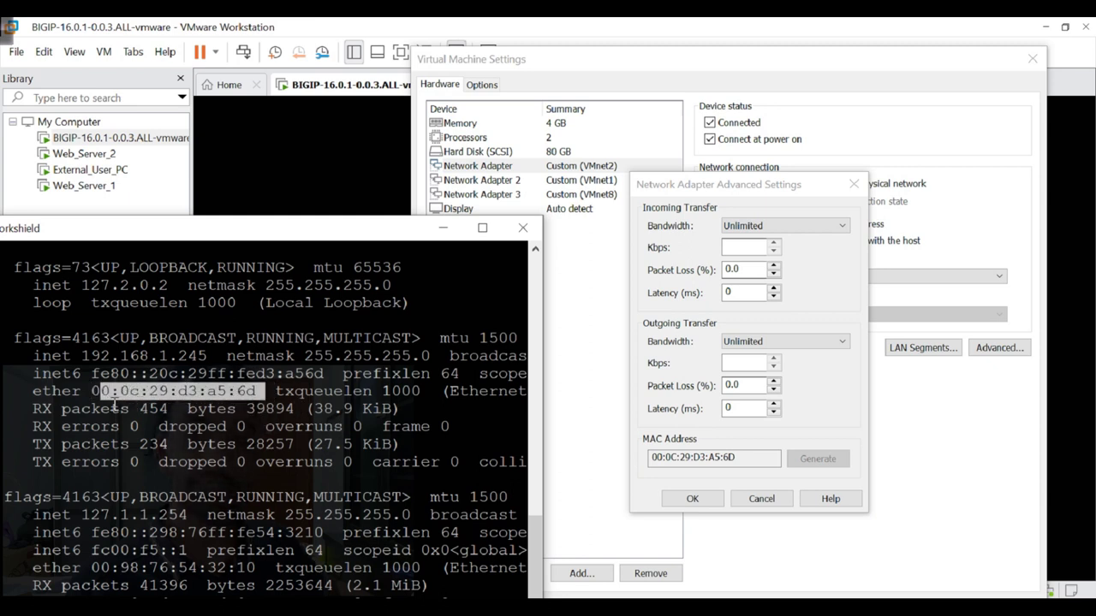
click(188, 408)
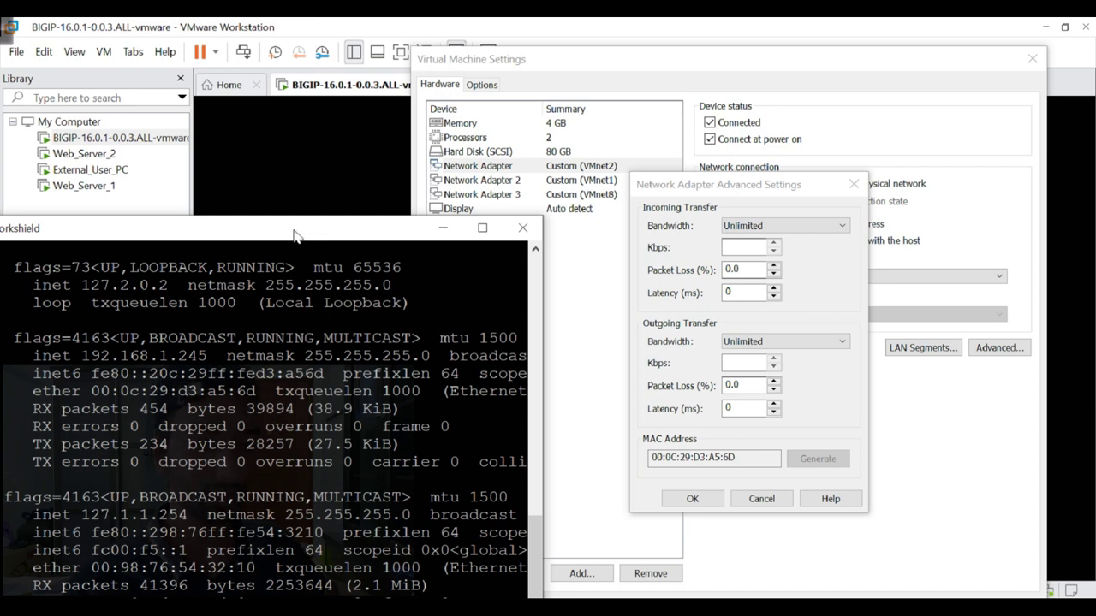
Match the mgmt IP and MAC ending with the adapter's MAC, then minimize PuTTY.
drag(306, 240, 333, 167)
drag(29, 275, 108, 272)
drag(238, 290, 120, 292)
drag(293, 320, 175, 328)
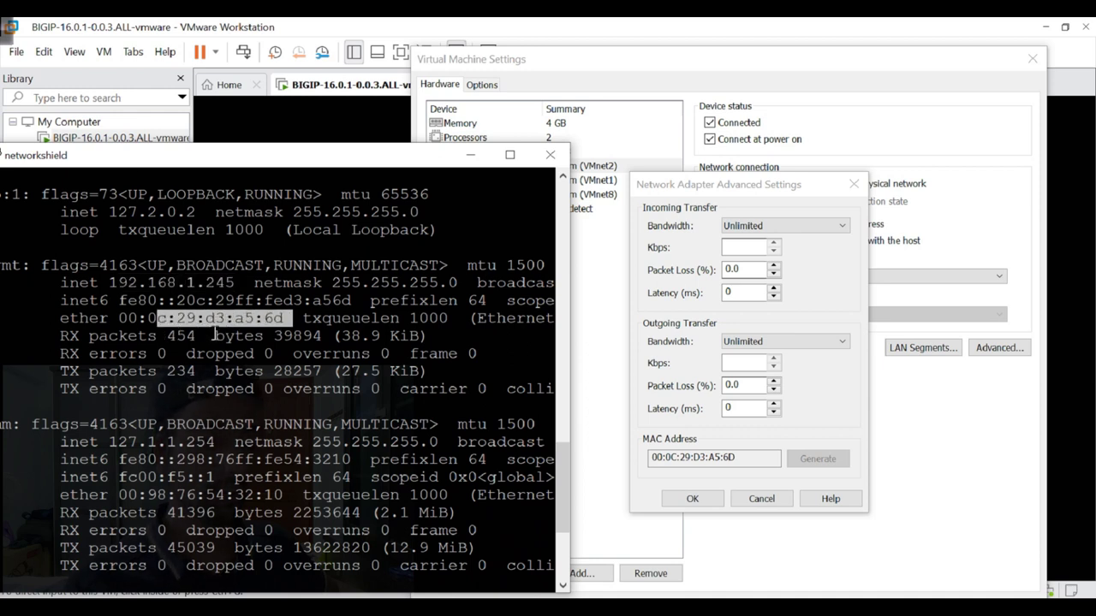
drag(758, 460, 567, 254)
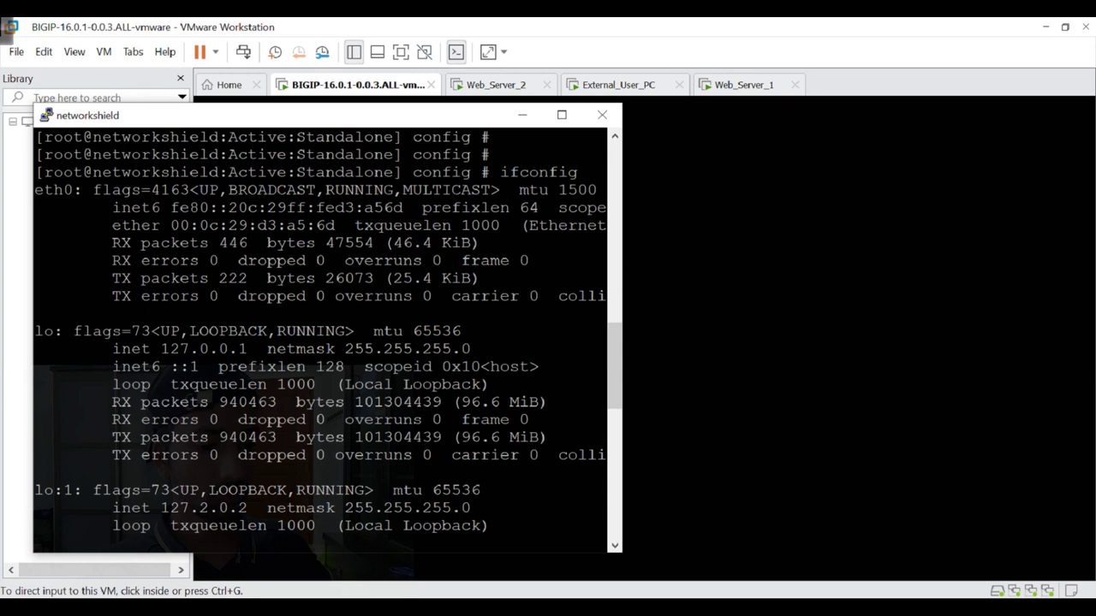
key(Return)
key(Return)
key(Return)
key(Return)
key(Return)
key(Return)
key(Return)
key(Return)
key(Return)
key(Return)
key(Return)
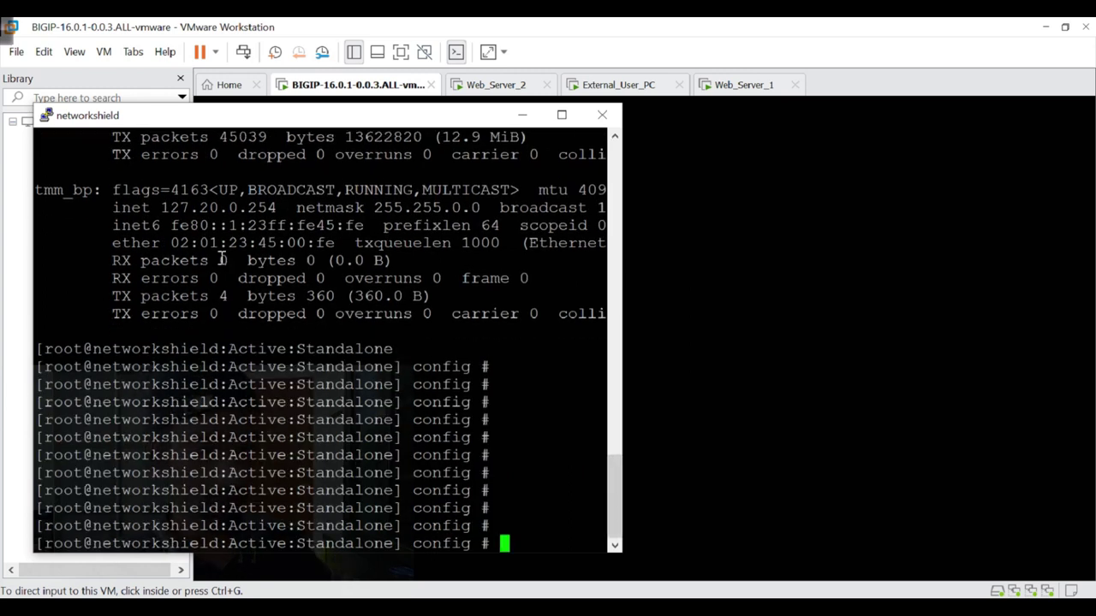
click(522, 114)
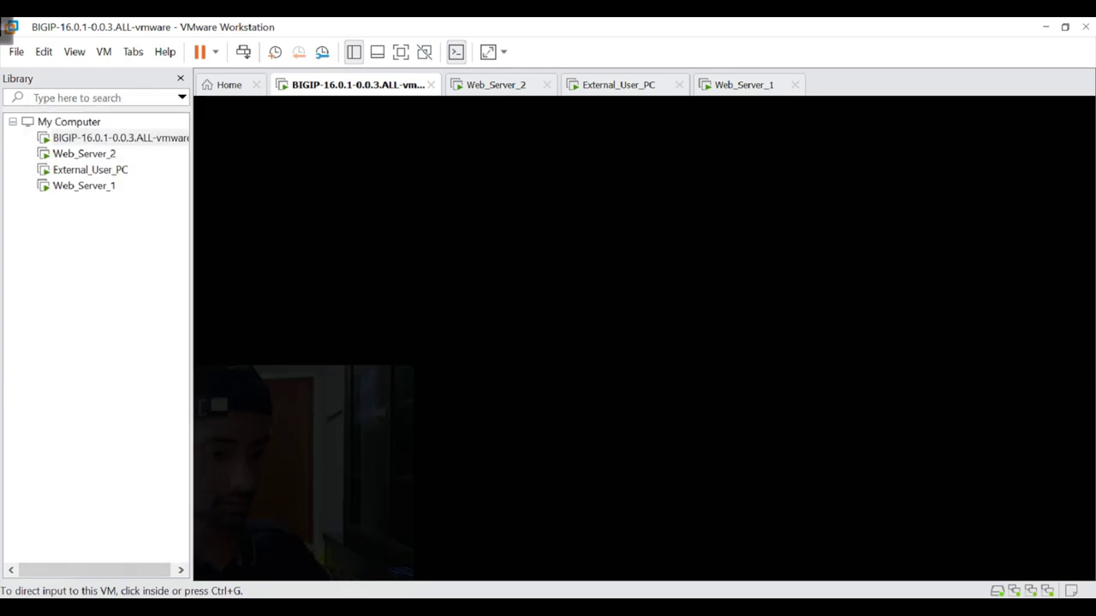
Bring Chrome forward on the BIG-IP tab and open Network > VLANs > VLAN List.
click(532, 112)
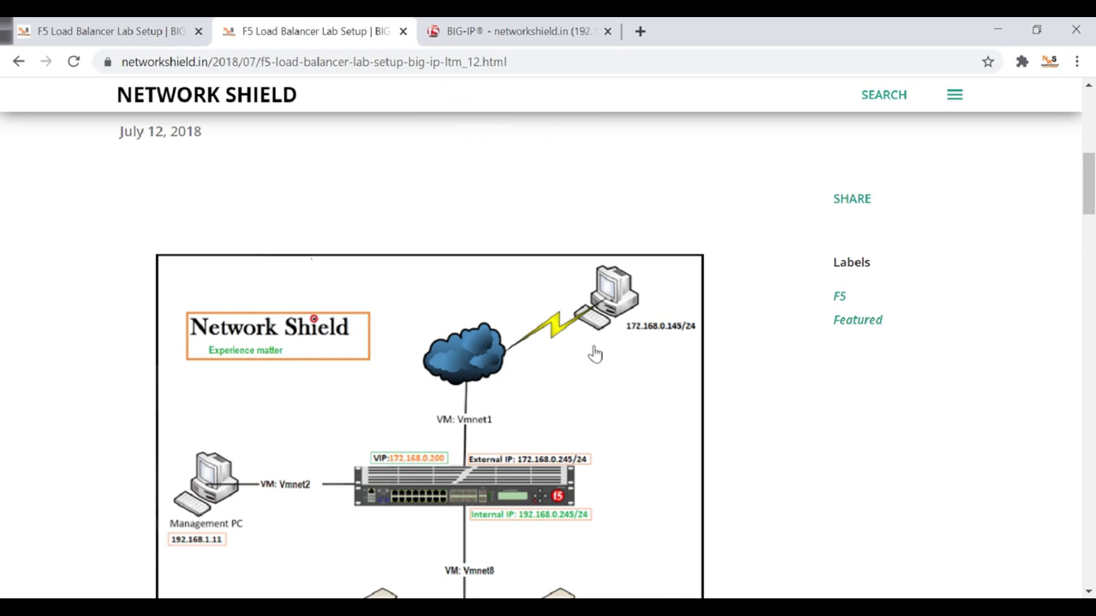
click(517, 31)
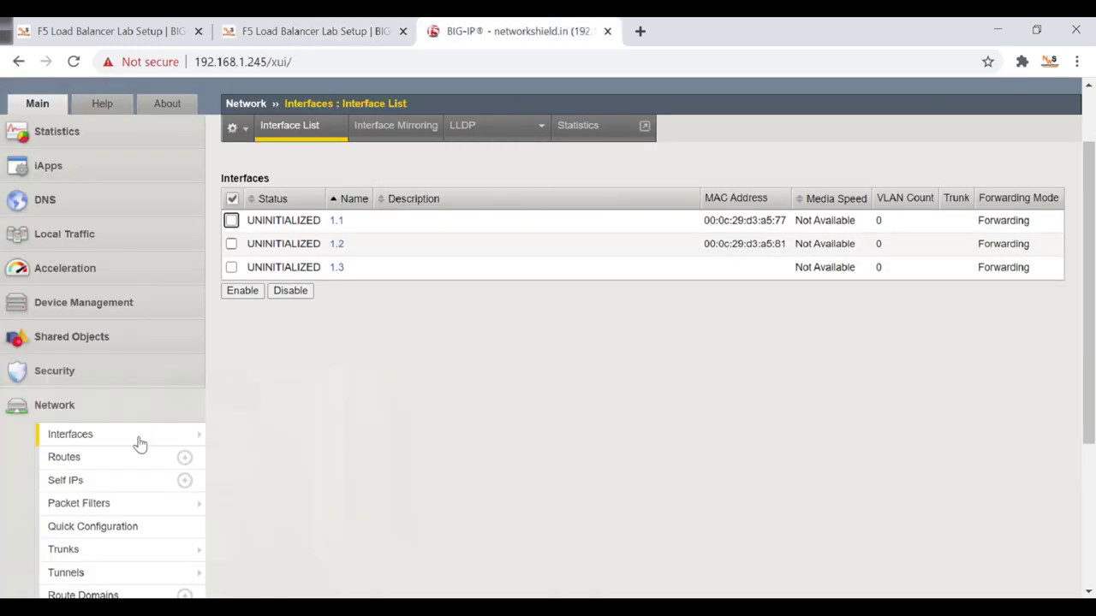
scroll(140, 443, down, 1)
scroll(162, 316, down, 2)
mouse_move(162, 323)
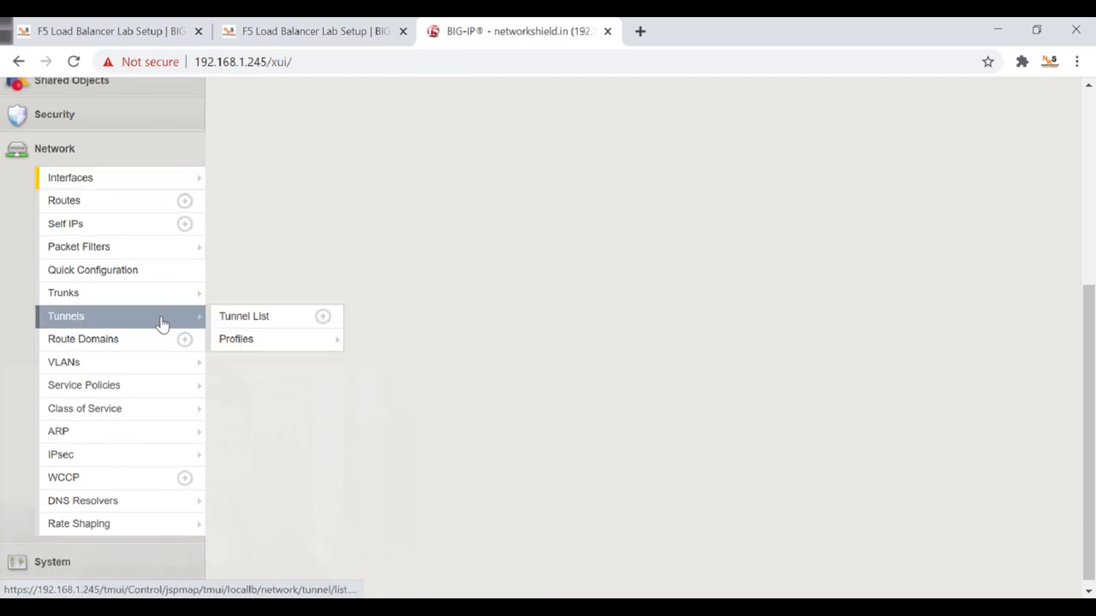
mouse_move(128, 370)
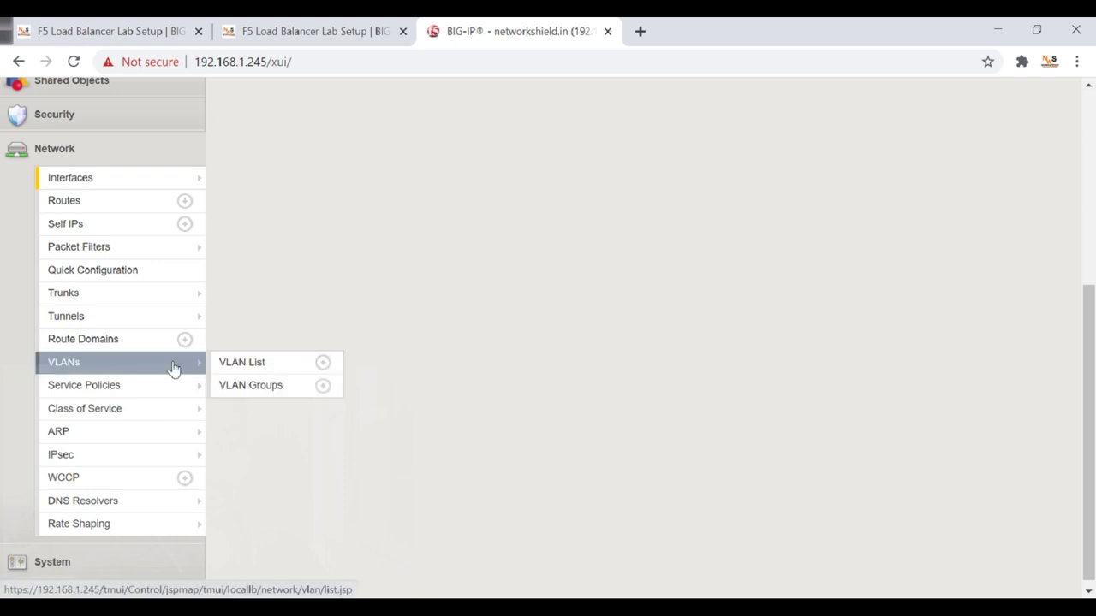
click(128, 371)
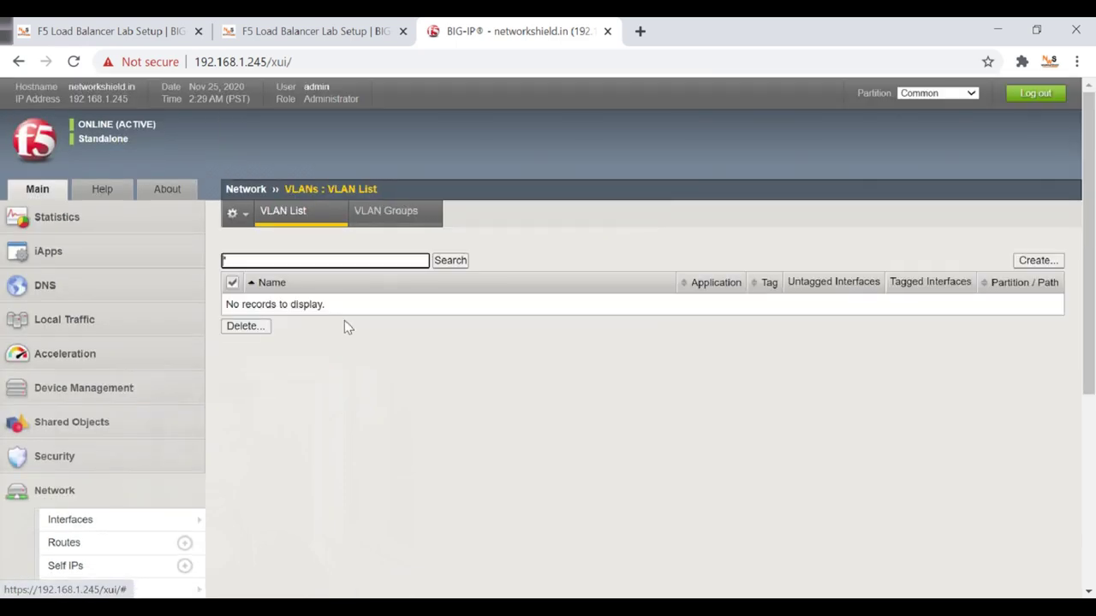
Start a new VLAN and name it Internal.
scroll(516, 296, down, 1)
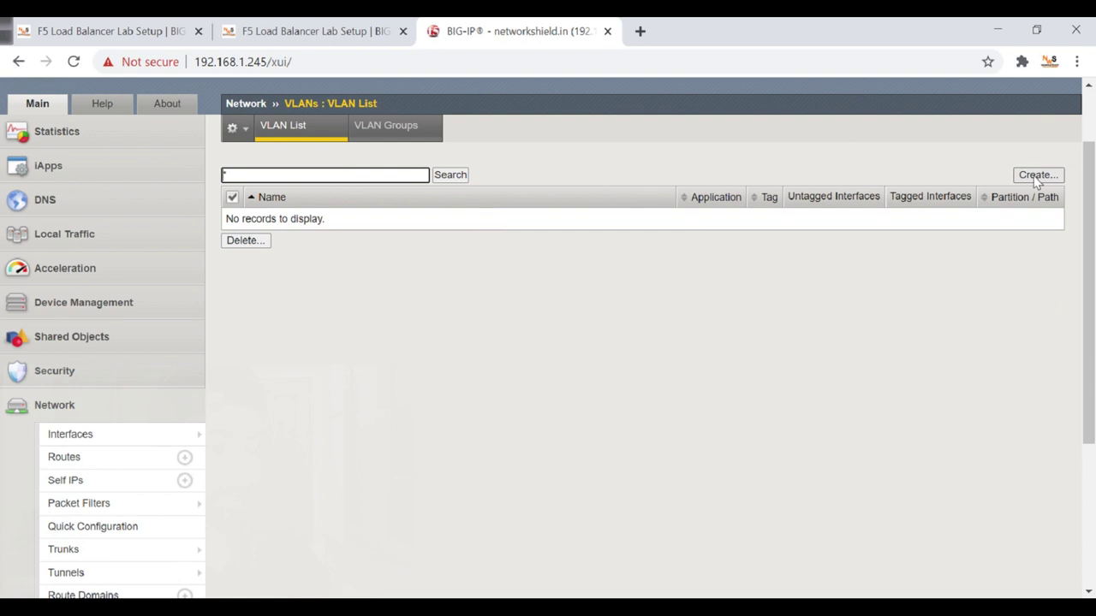
click(1038, 175)
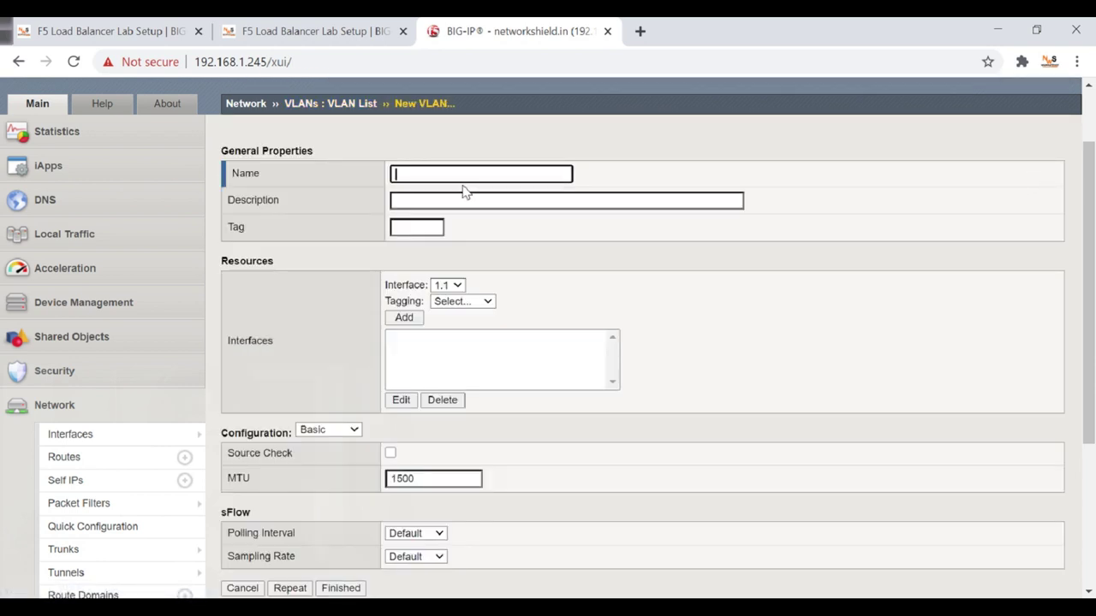
click(463, 175)
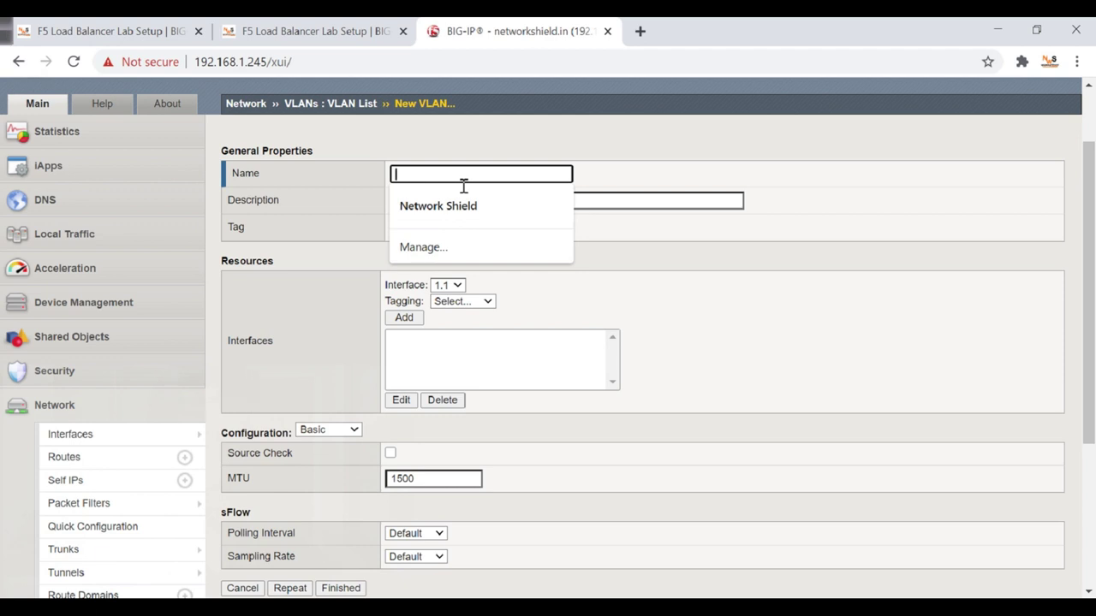
text(Inter)
click(469, 206)
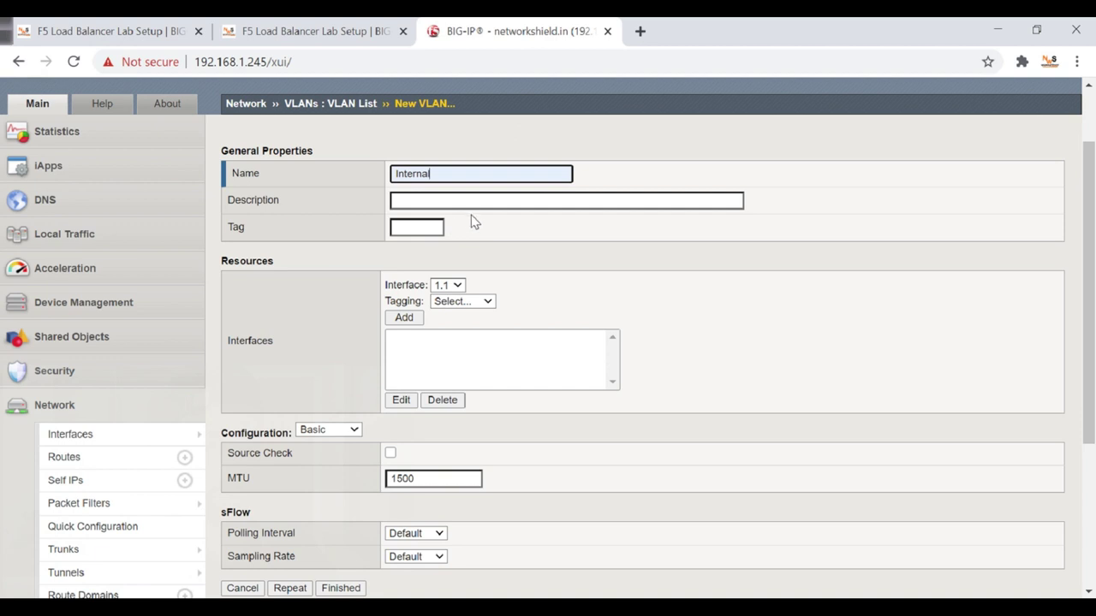
scroll(475, 222, down, 1)
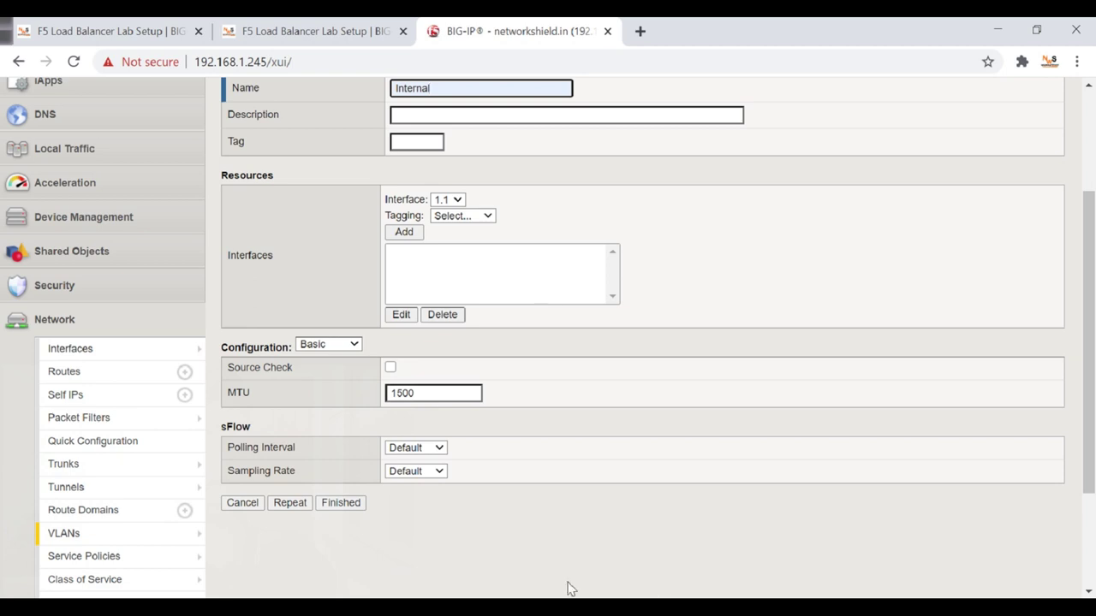
Check the lab topology diagram, then return to the New VLAN form.
click(316, 31)
scroll(509, 370, down, 3)
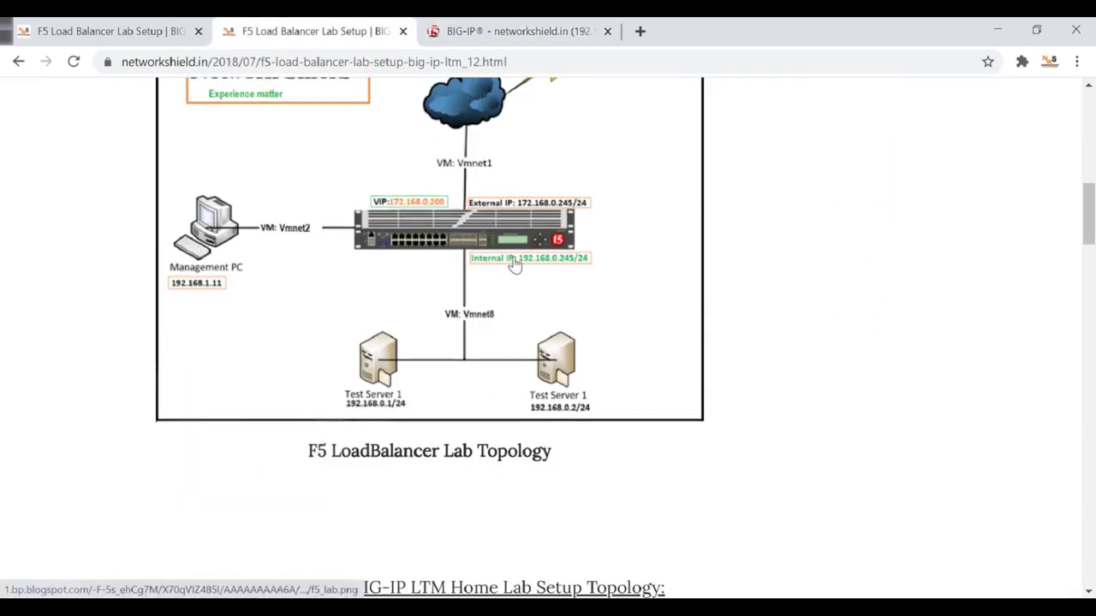
scroll(522, 267, up, 2)
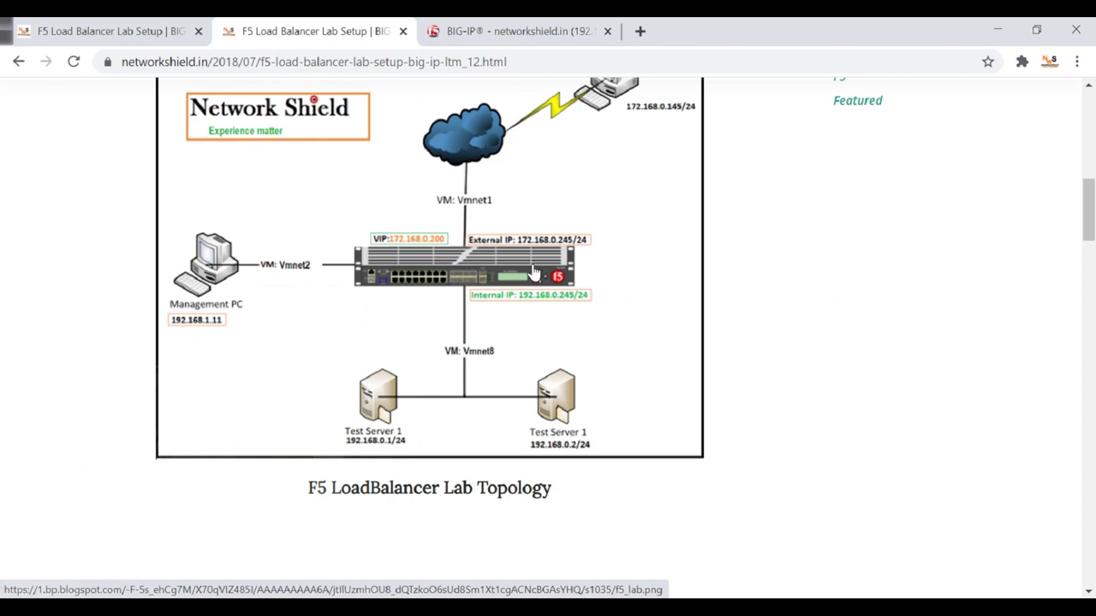
click(493, 29)
scroll(487, 265, up, 1)
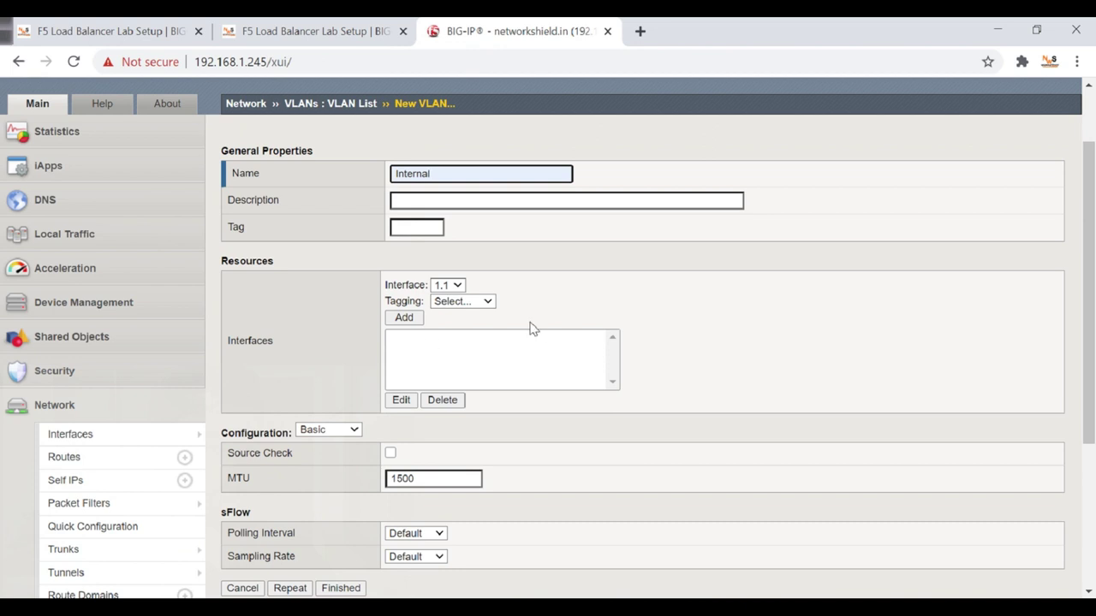
Set interface 1.1 to Untagged and add it to the Internal VLAN.
click(490, 306)
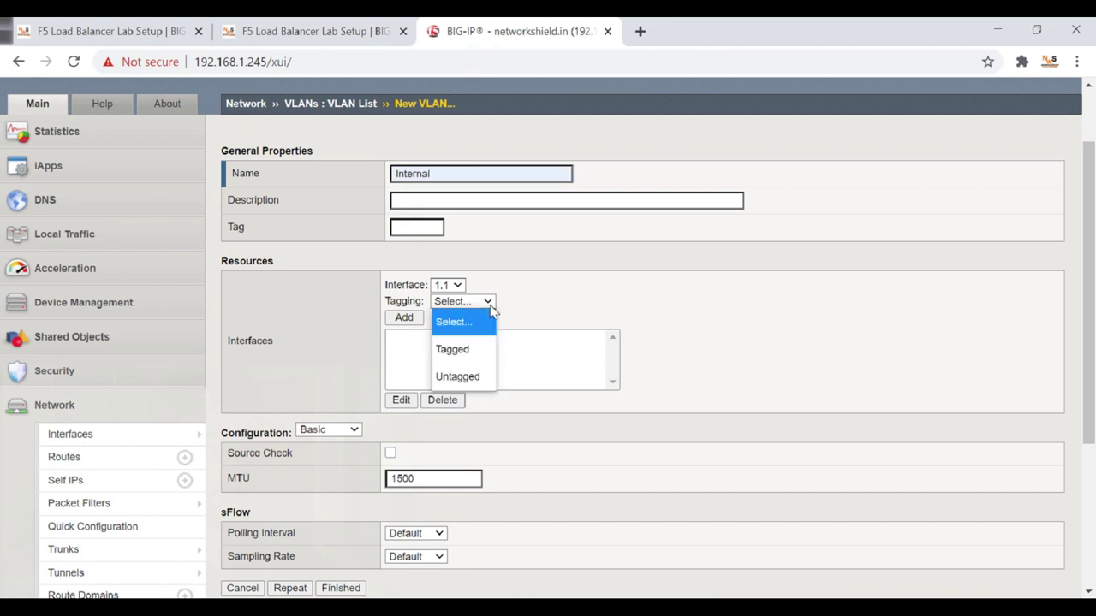
click(490, 284)
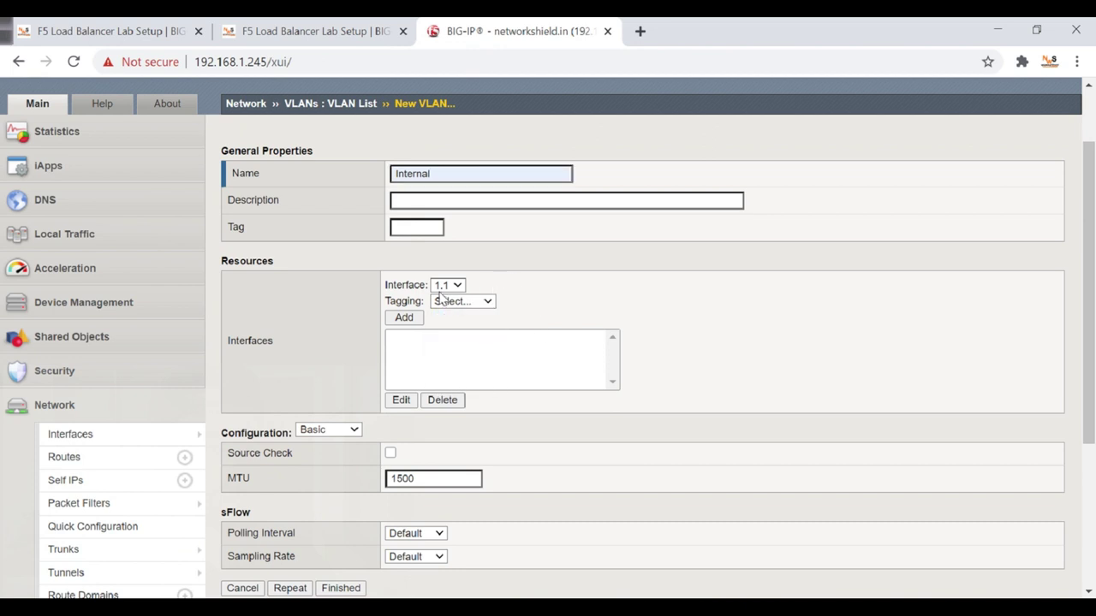
click(486, 301)
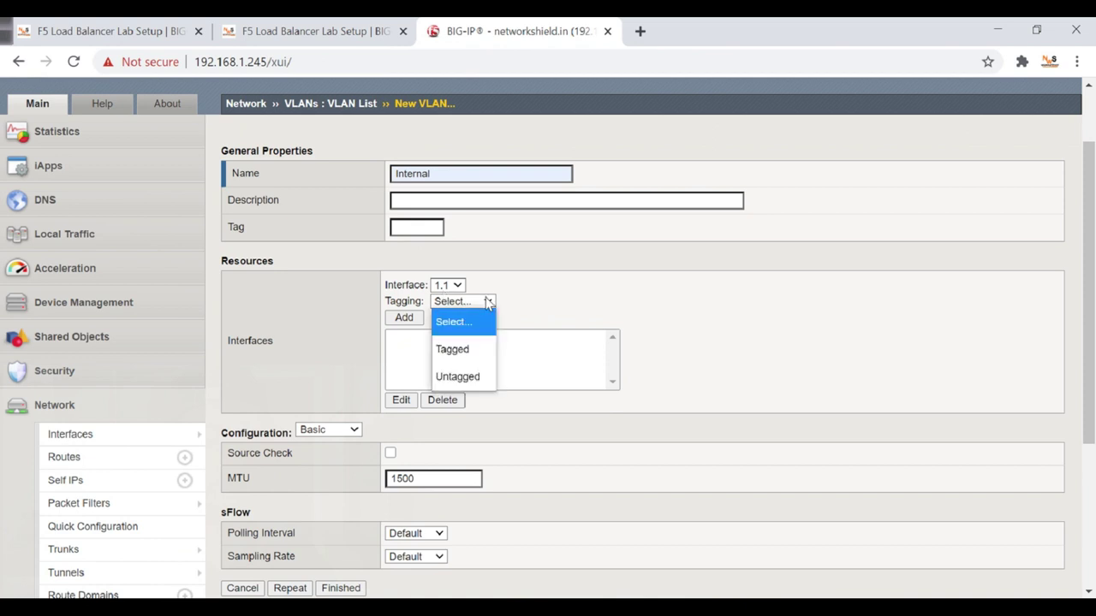
click(466, 380)
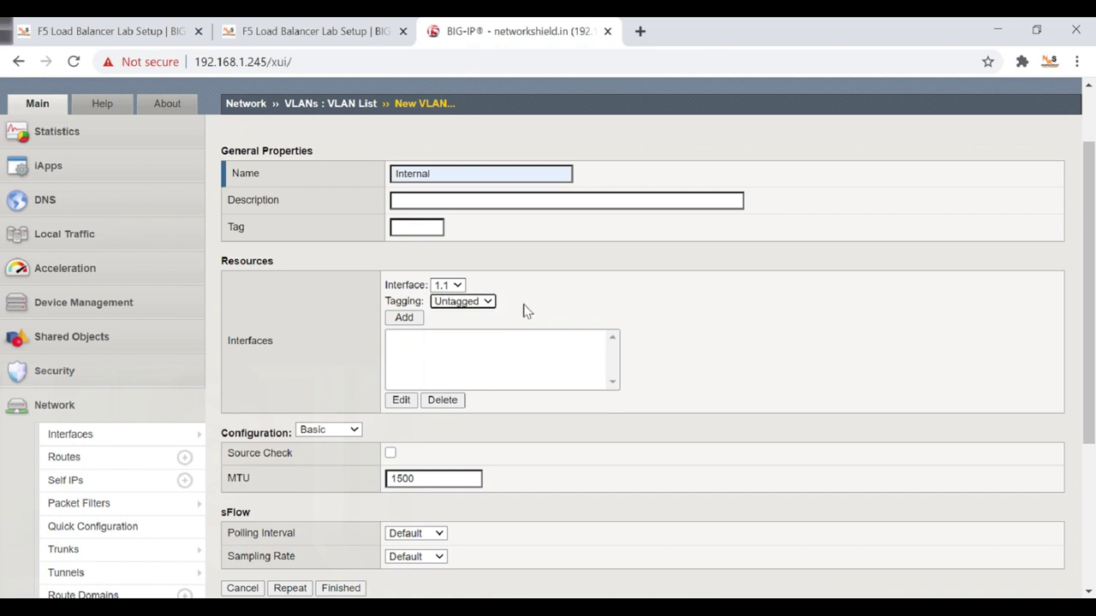
click(488, 305)
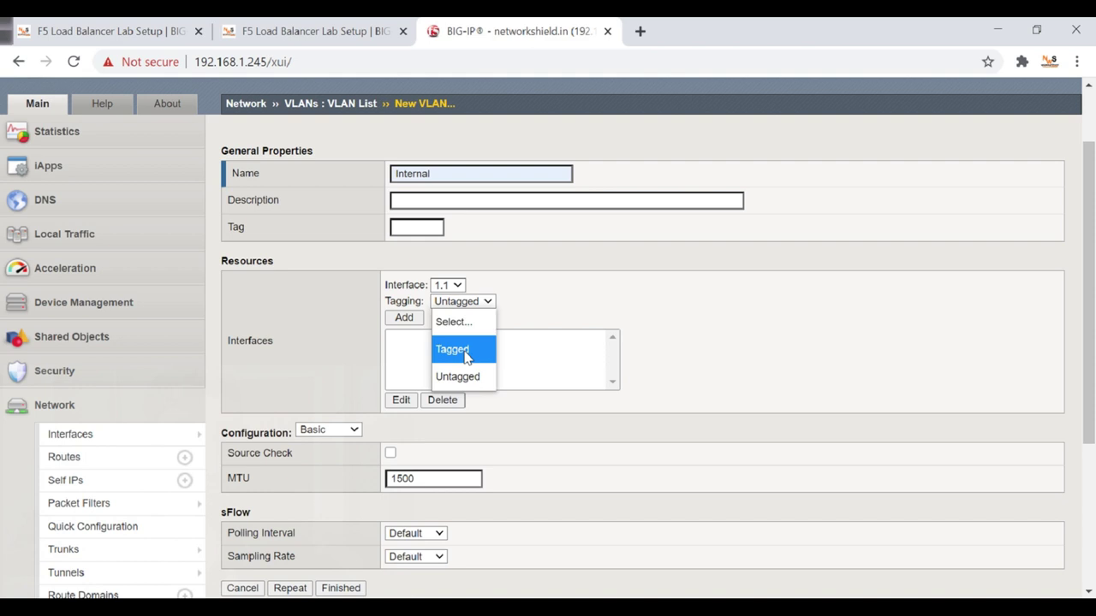
click(522, 351)
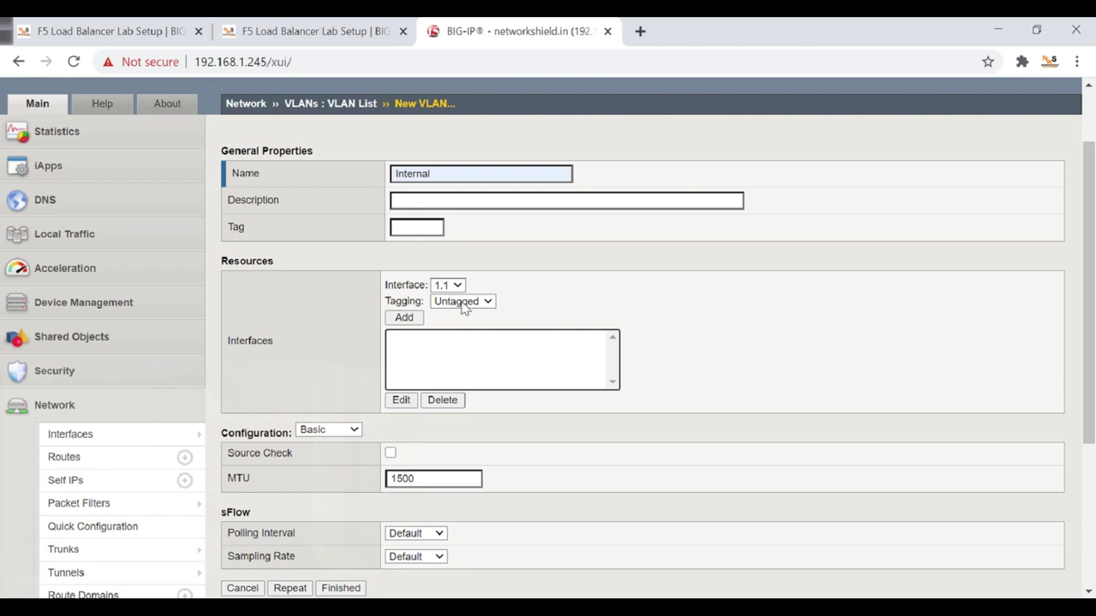
click(404, 317)
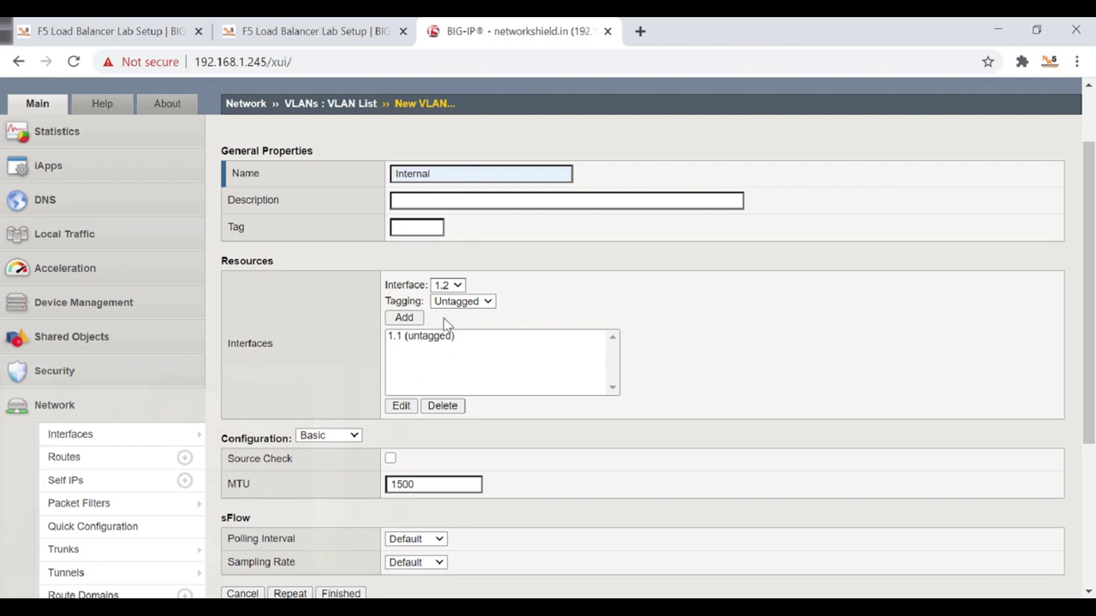
Confirm the VLAN name Internal and finish creating the VLAN.
double_click(436, 180)
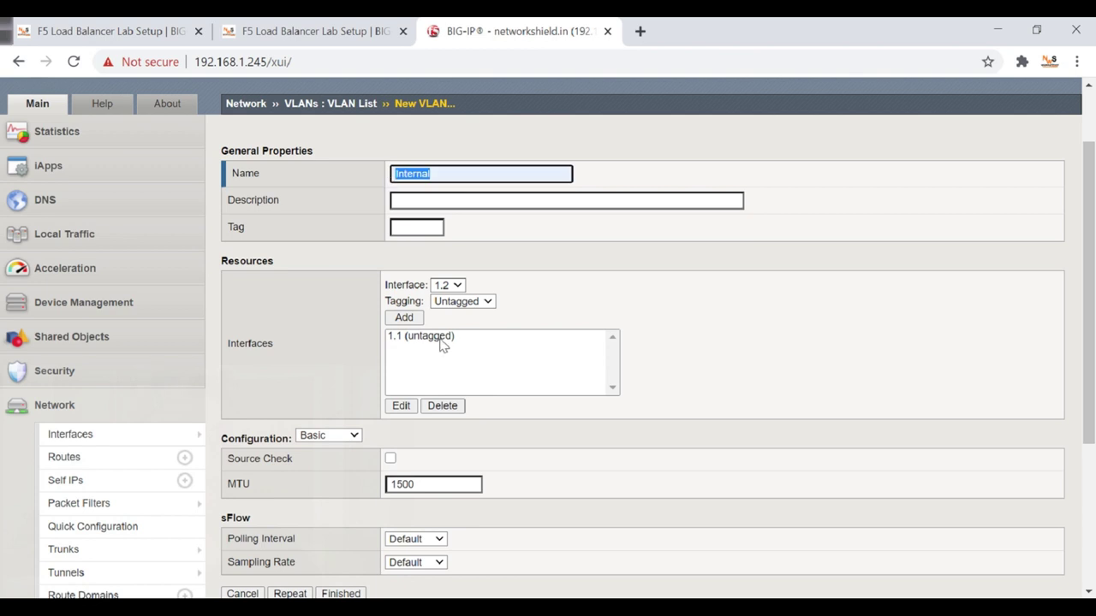
scroll(452, 355, down, 1)
scroll(459, 400, up, 1)
scroll(460, 343, down, 3)
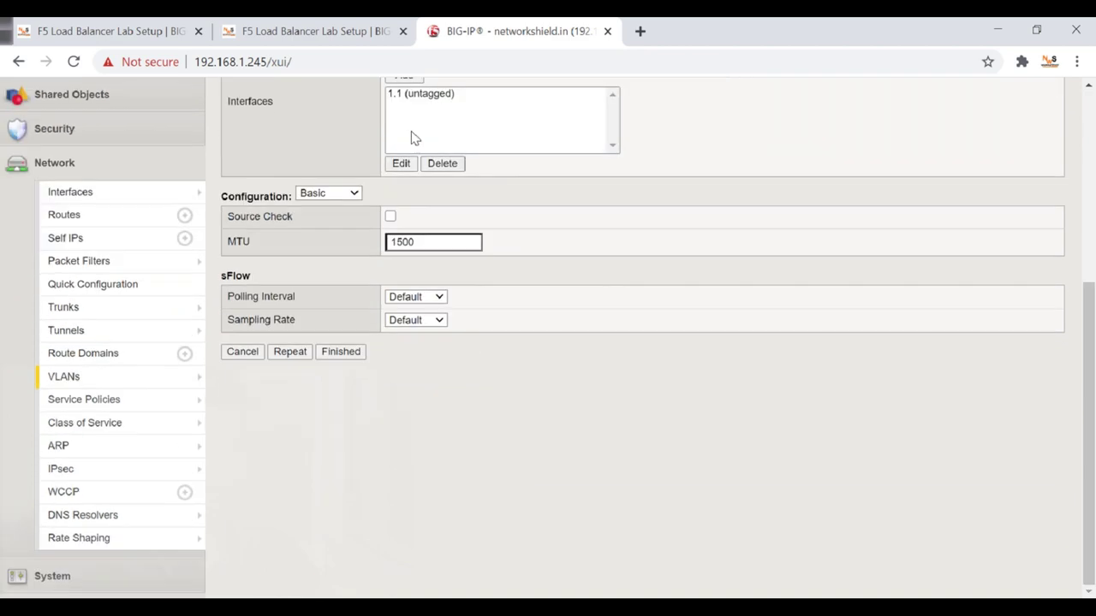
scroll(550, 272, up, 1)
scroll(551, 271, down, 1)
click(340, 352)
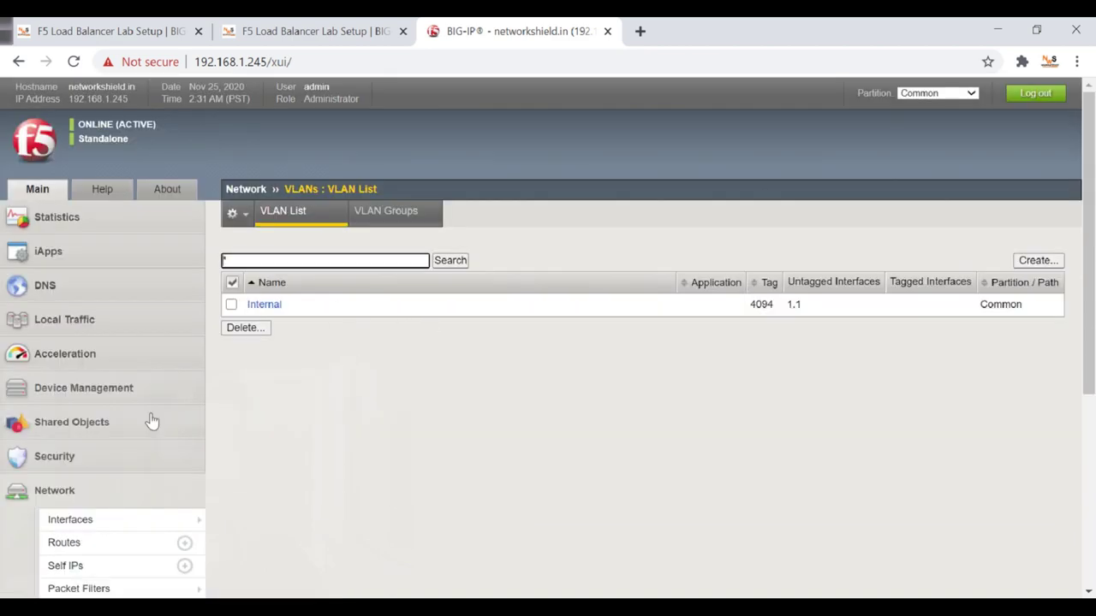
scroll(172, 386, down, 4)
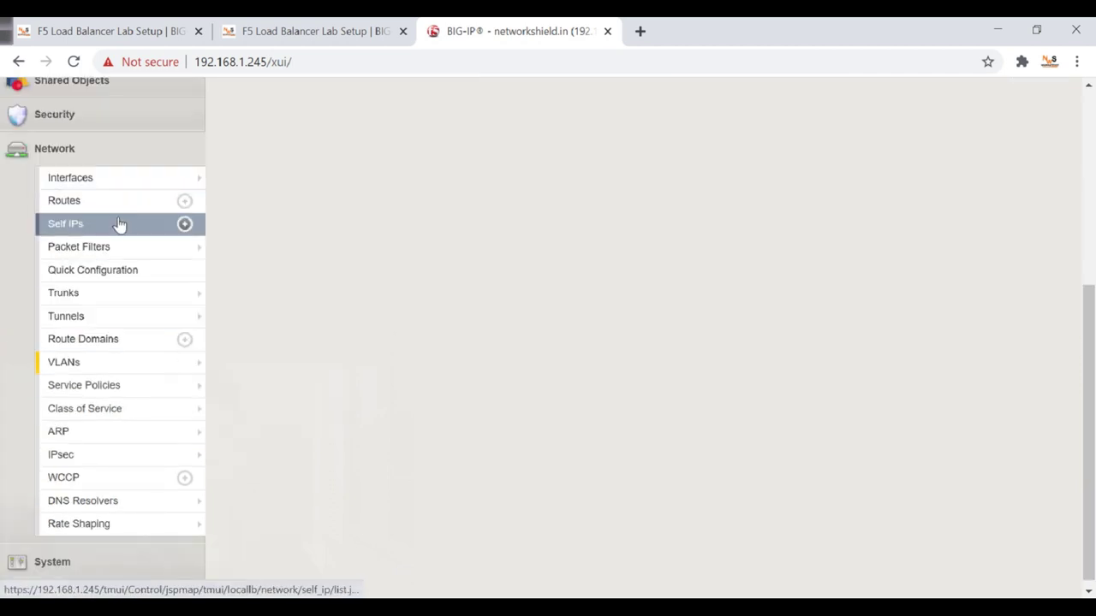
Start a new self IP and name it 'Internal Self IP'.
click(119, 224)
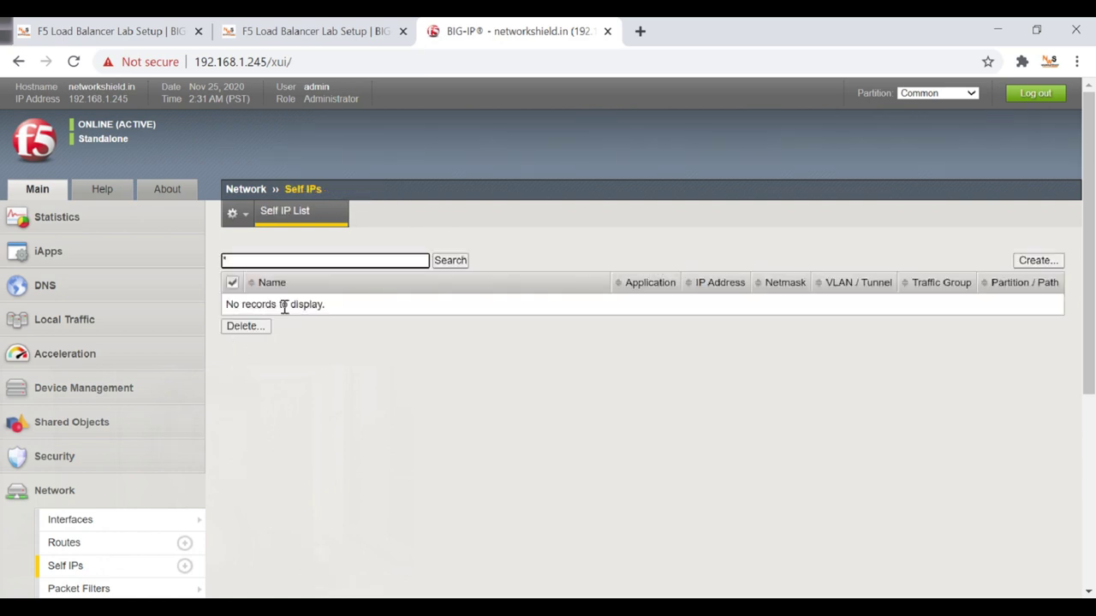
click(1038, 261)
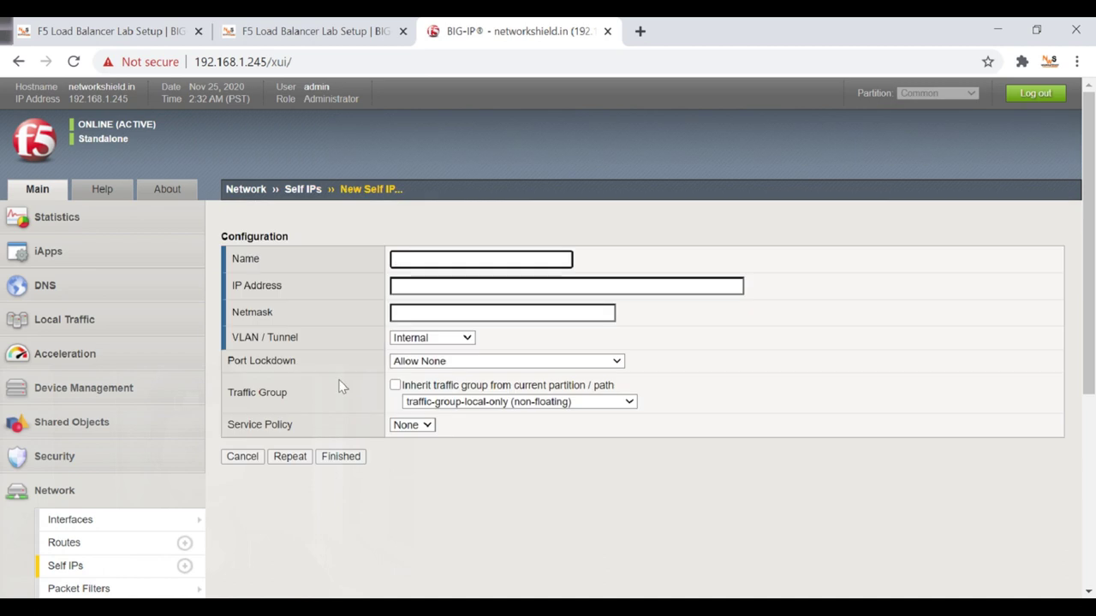
scroll(435, 284, down, 1)
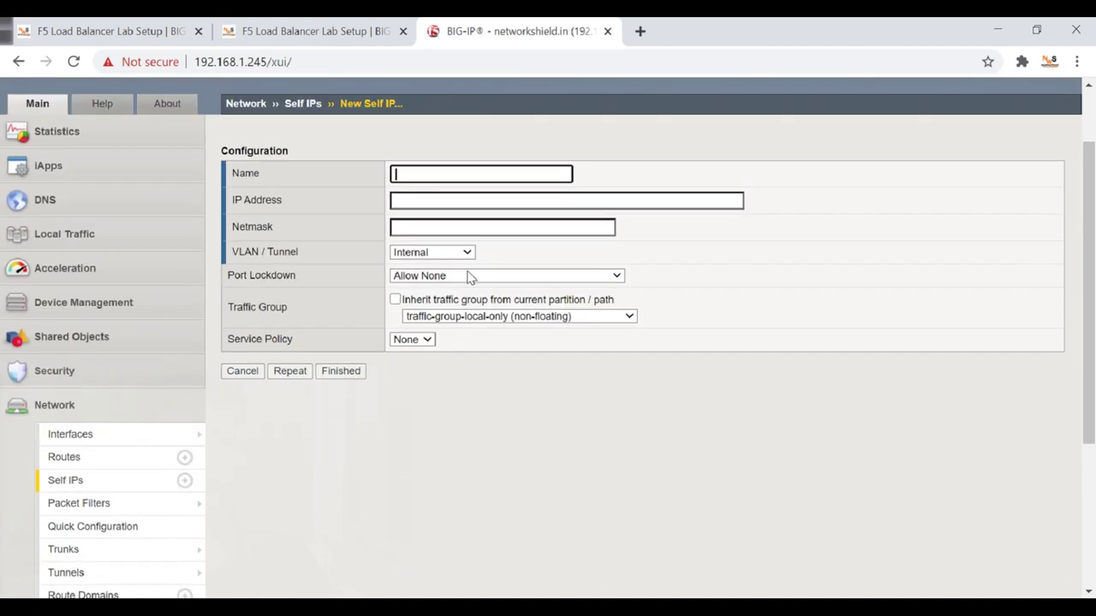
click(433, 177)
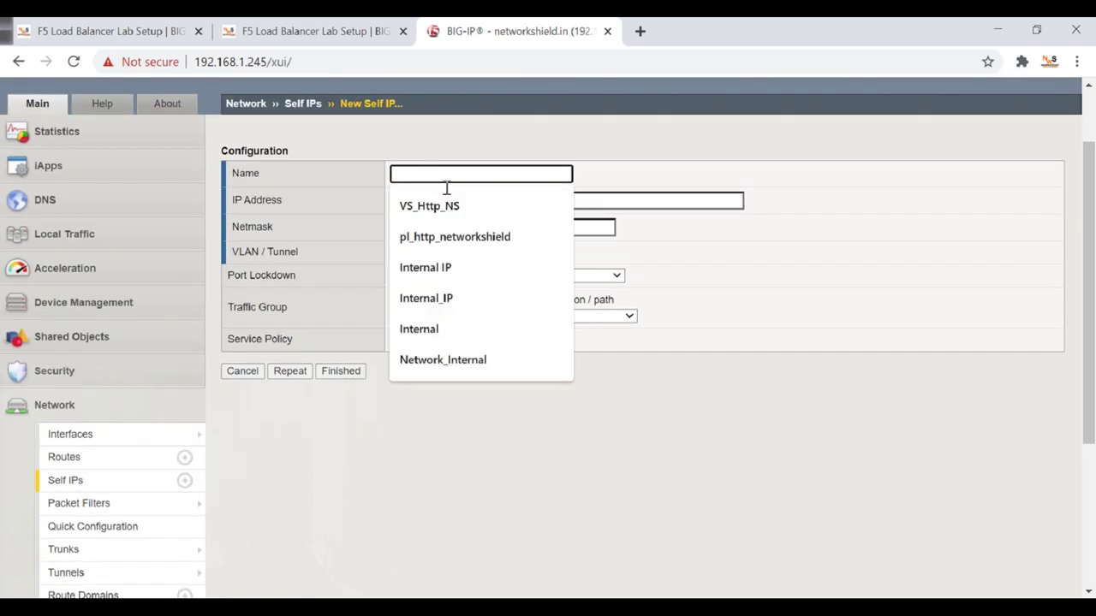
click(450, 146)
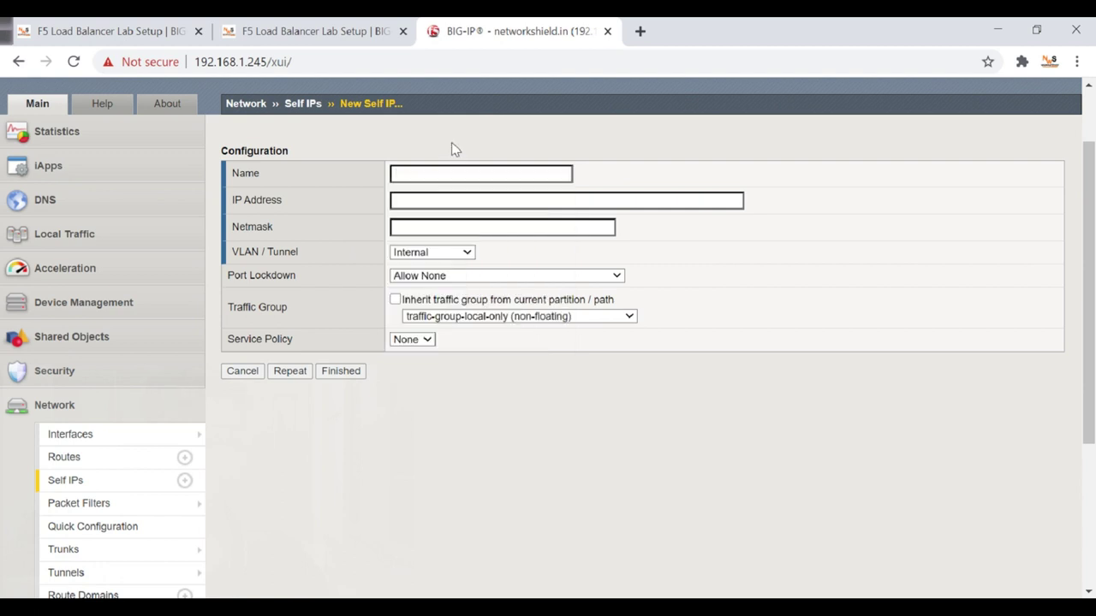
click(441, 177)
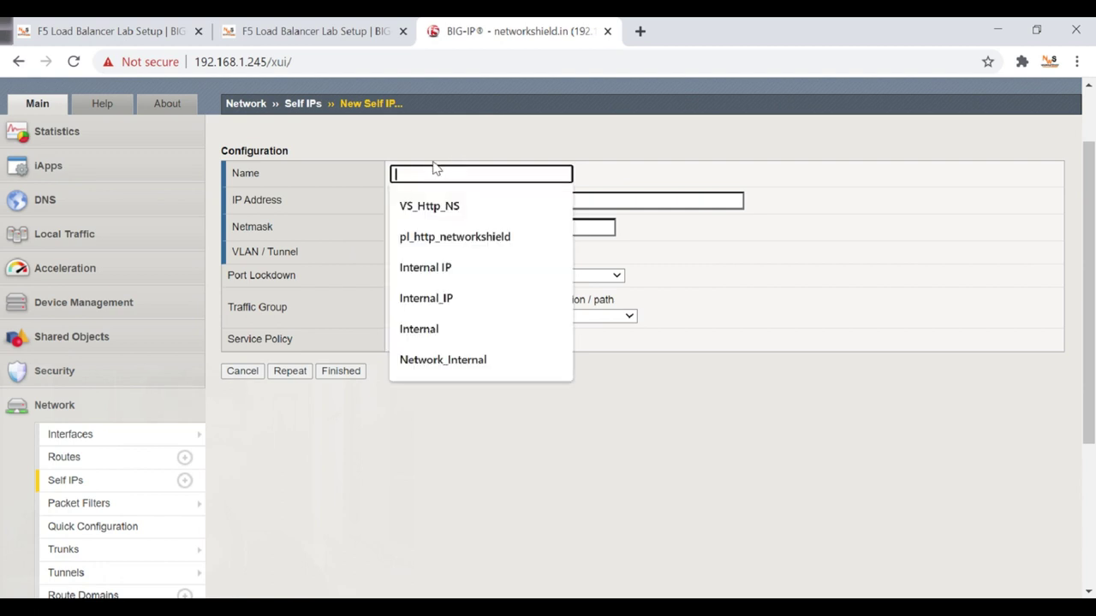
click(439, 140)
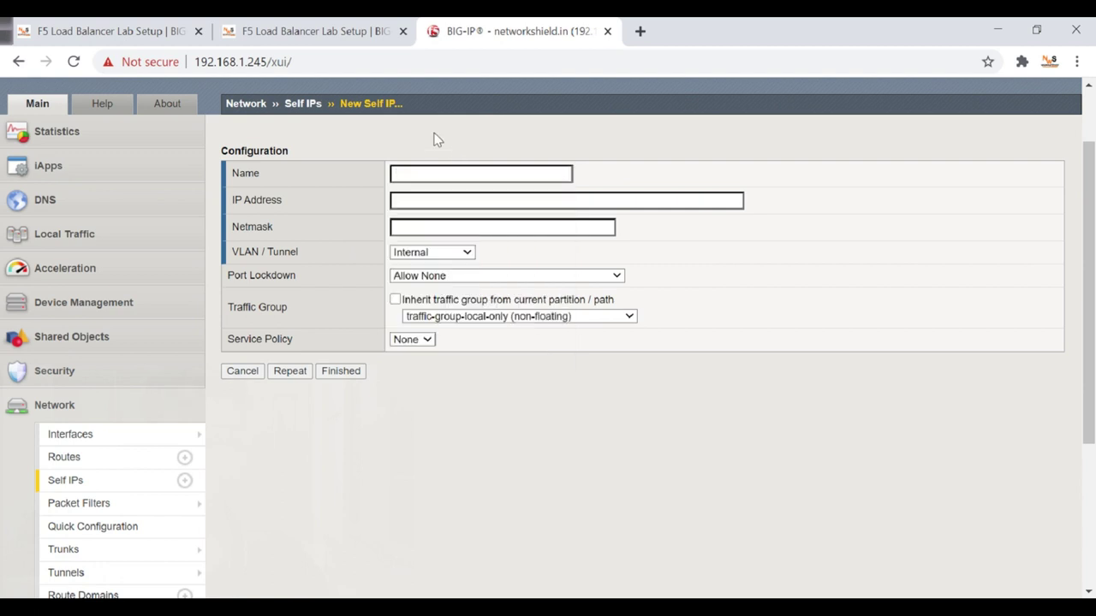
click(421, 183)
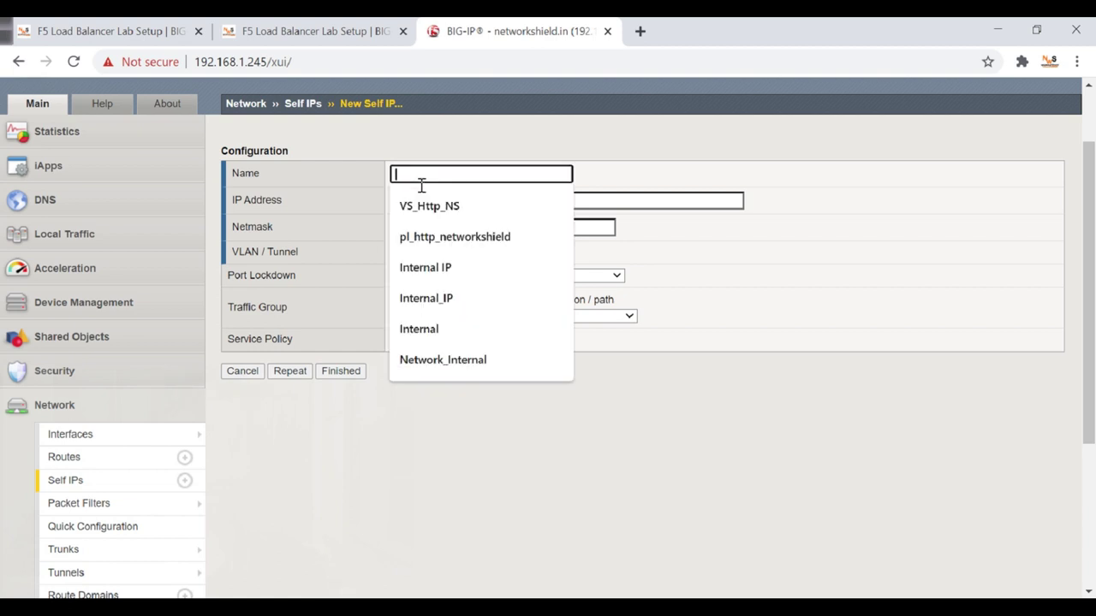
text(Internal )
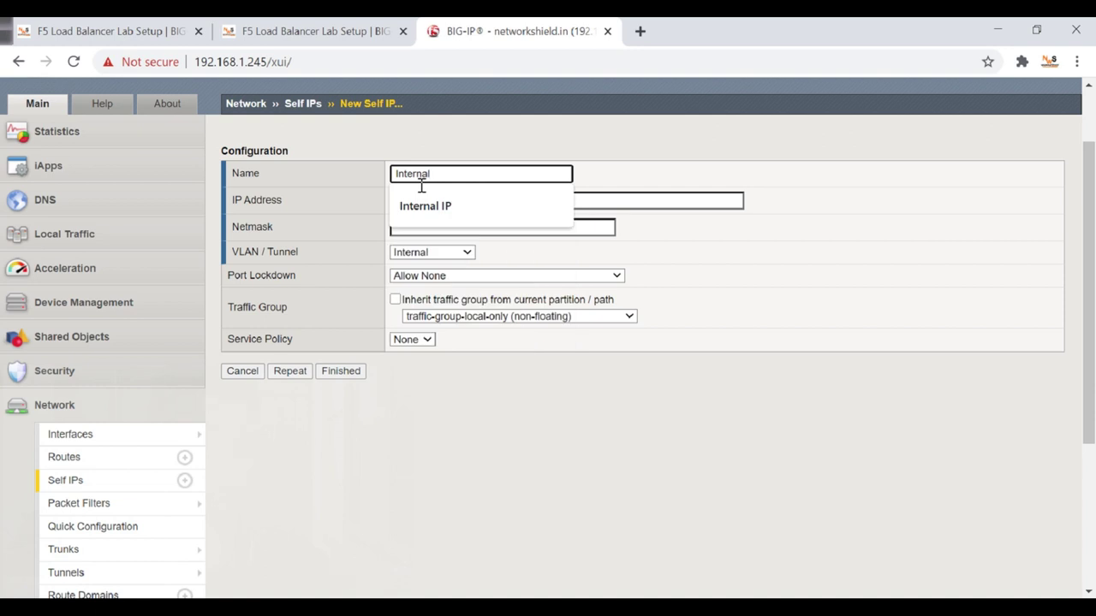
text(Self IP)
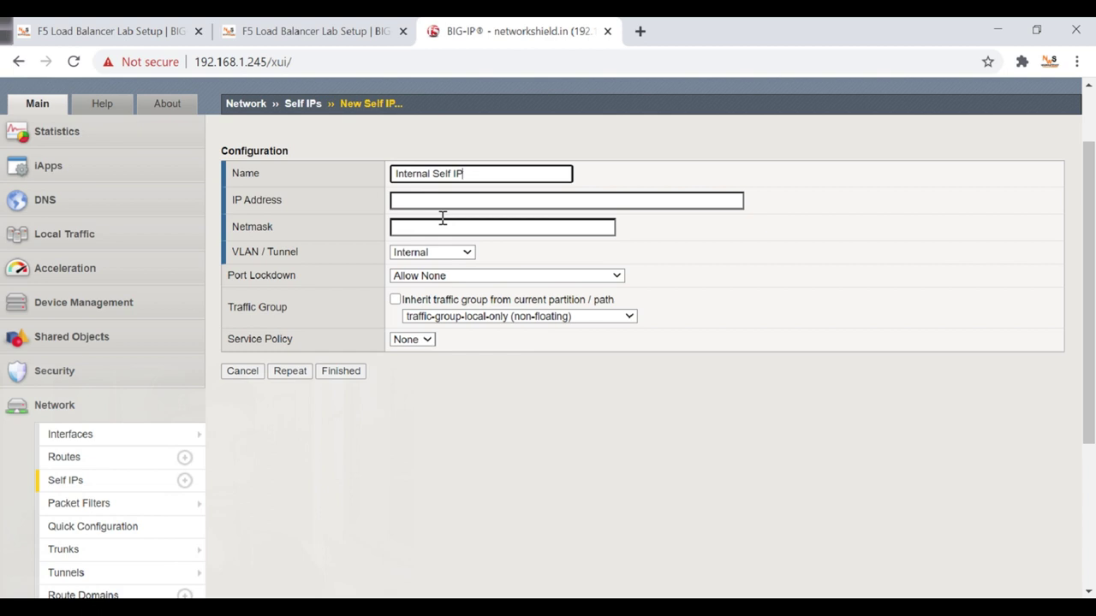
Check the lab topology diagram in the browser, then return to the self IP form.
click(441, 203)
click(313, 31)
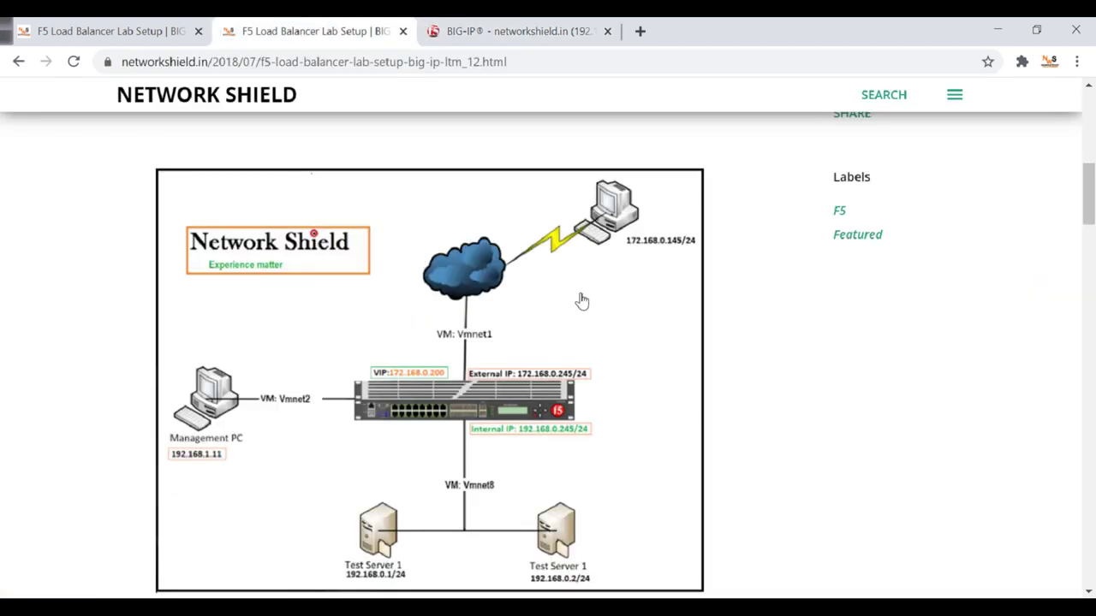
scroll(580, 298, down, 1)
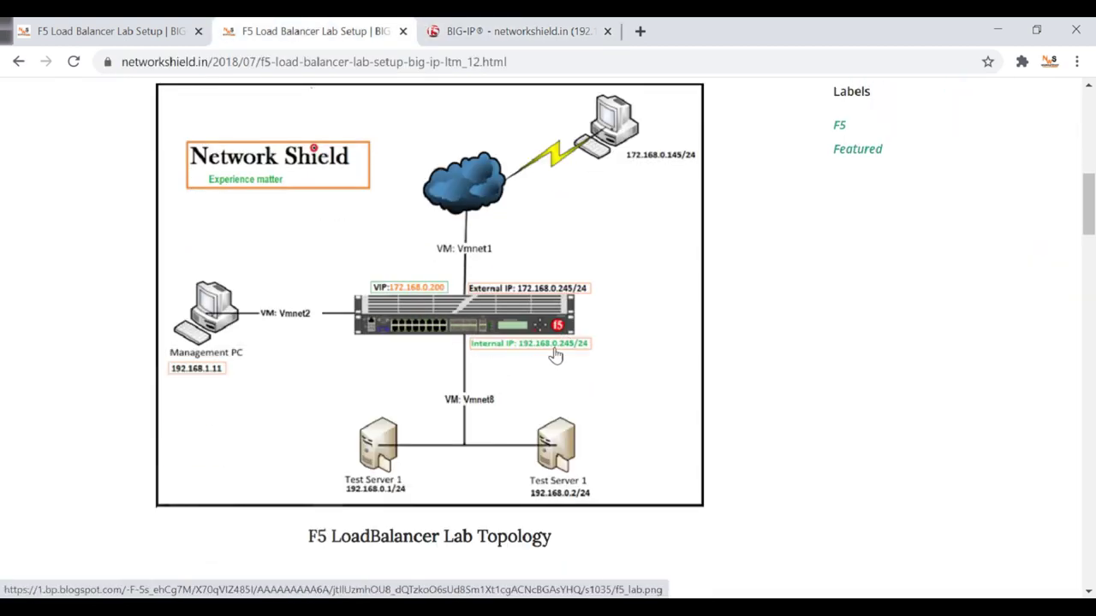
click(539, 27)
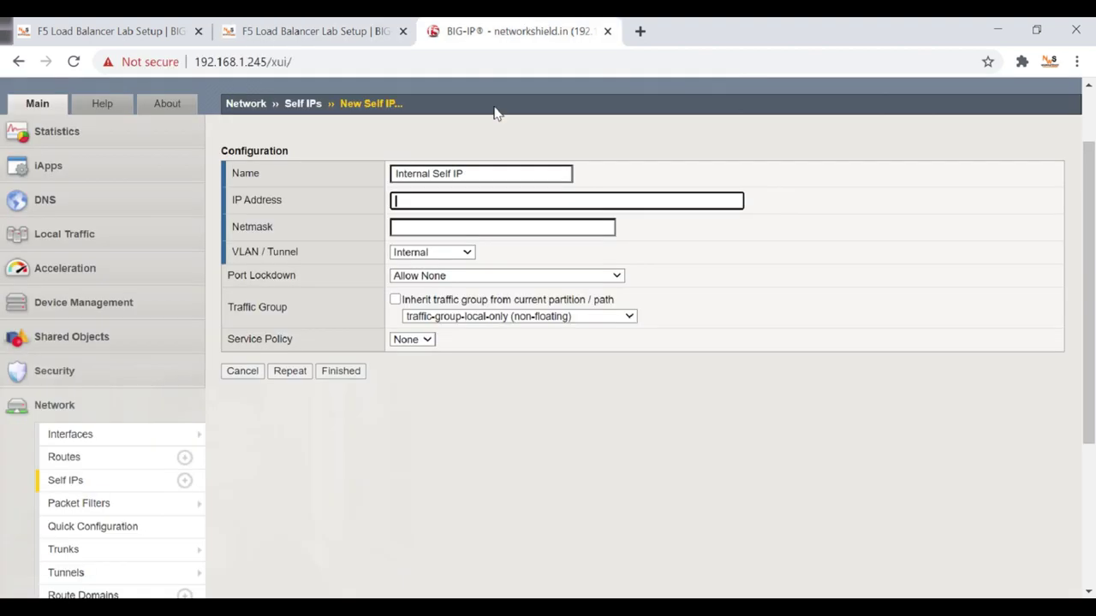
Enter self IP address 192.168.0.245 with netmask 255.255.255.0.
text(19)
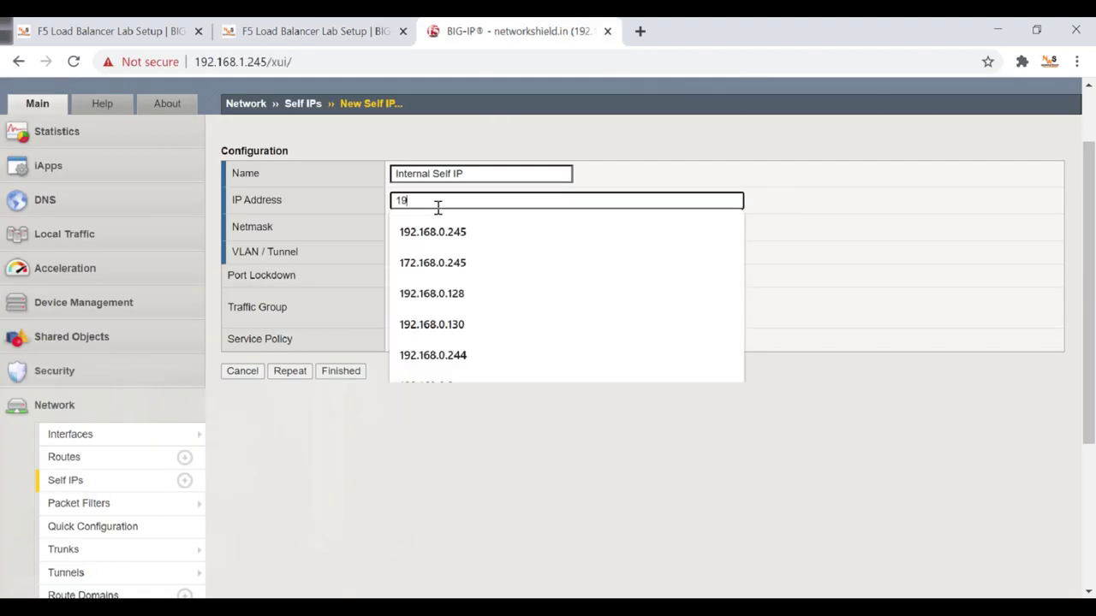
text(2.168.0.245)
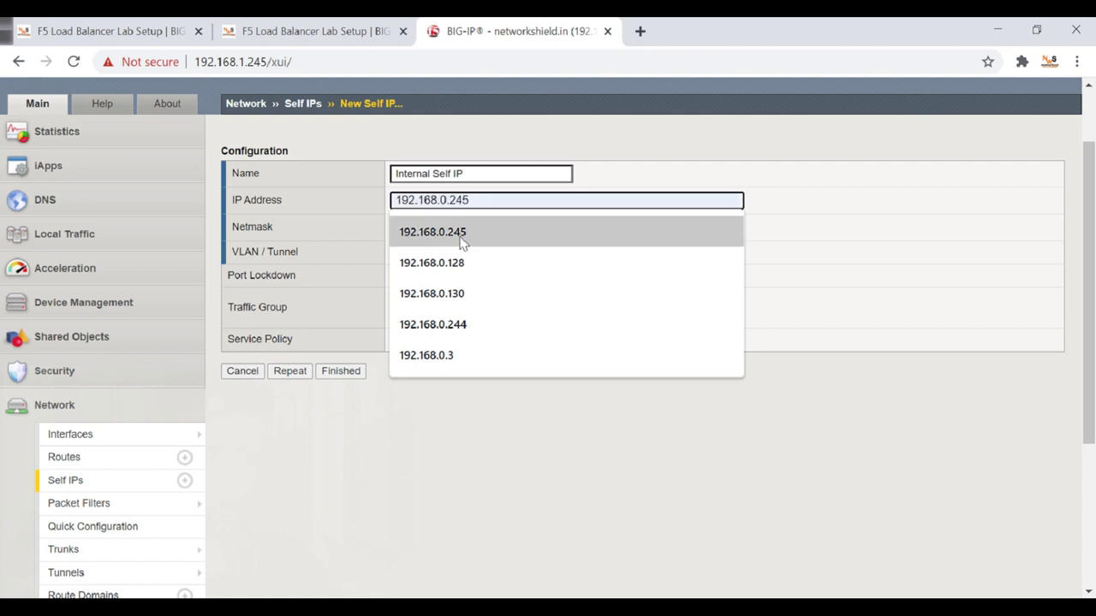
click(462, 244)
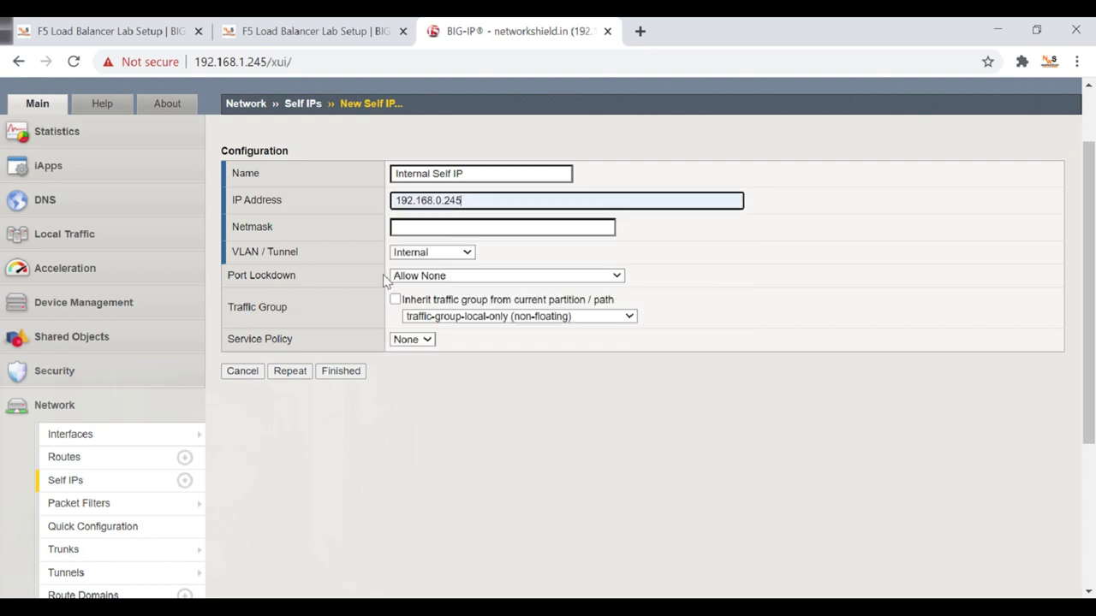
click(425, 229)
click(435, 258)
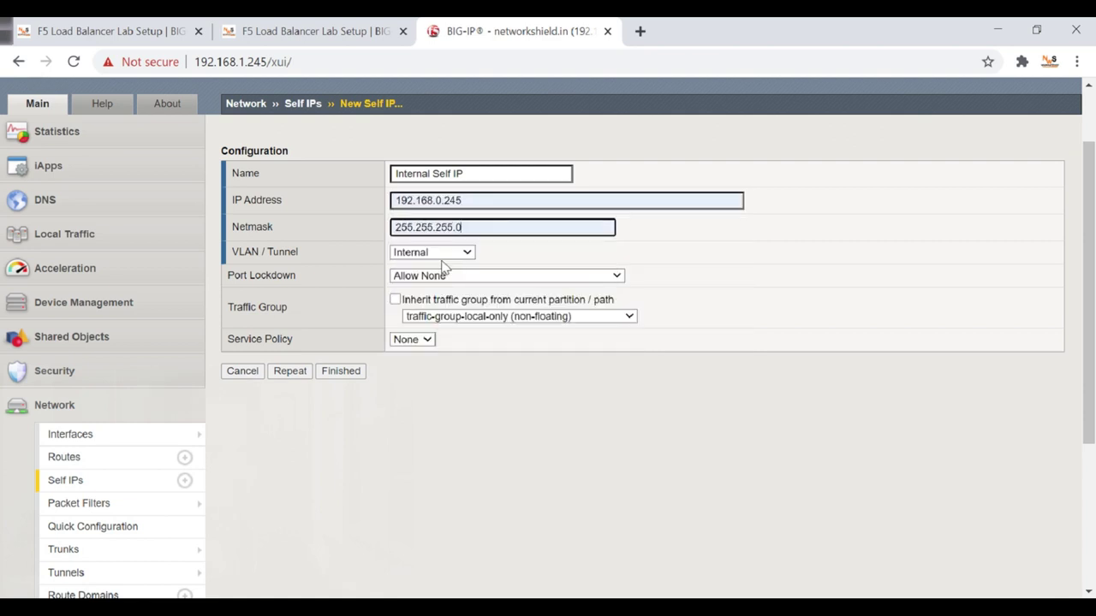
scroll(453, 261, down, 1)
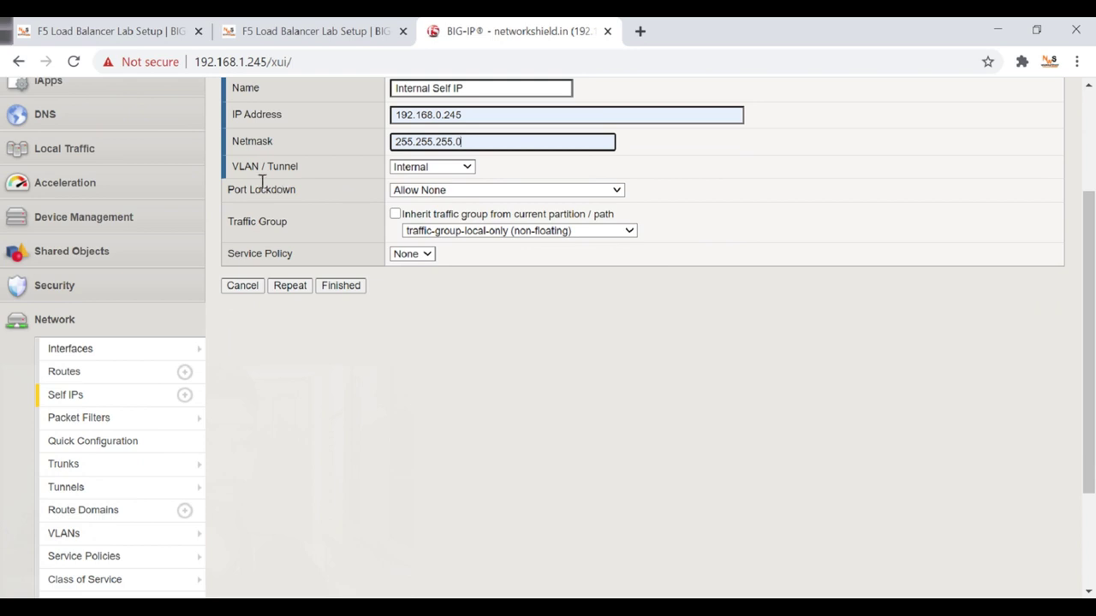
Keep VLAN Internal and traffic group local-only, set Port Lockdown to Allow All, and submit.
click(413, 168)
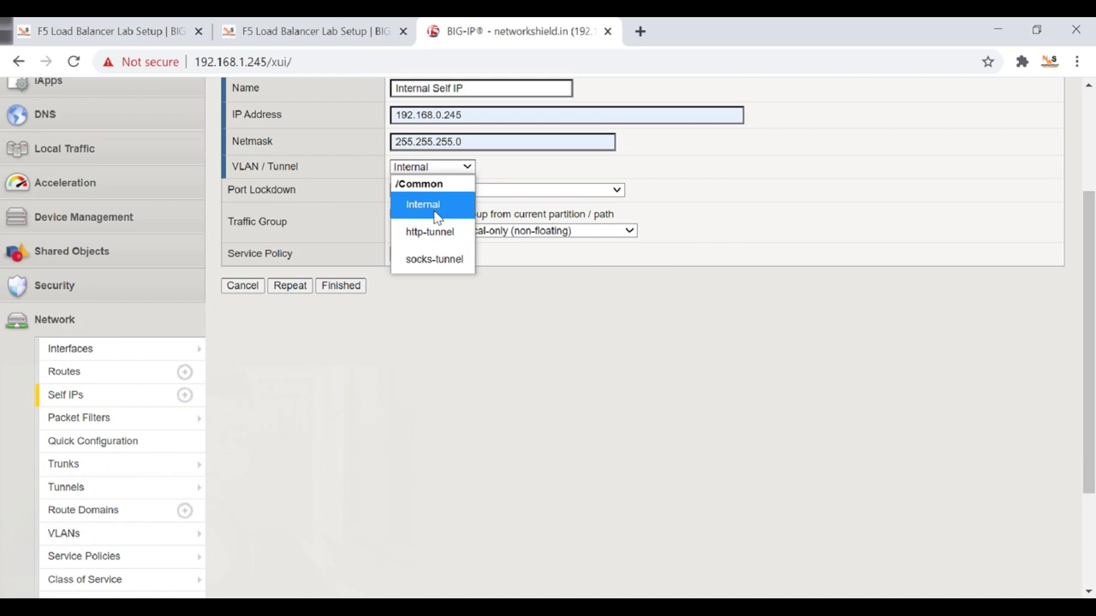
click(437, 218)
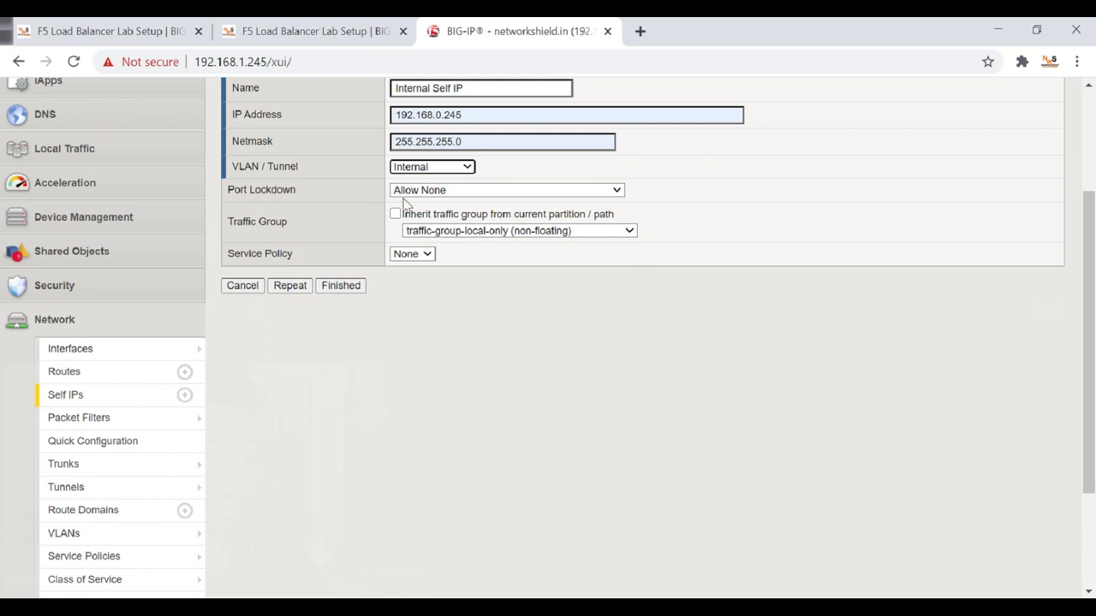
click(423, 192)
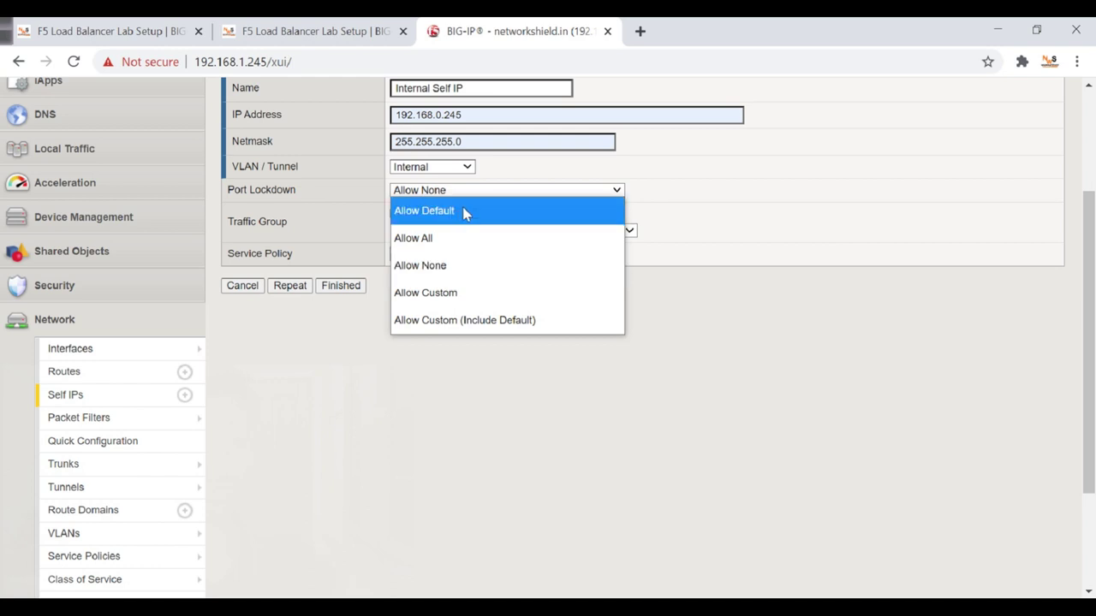
click(428, 243)
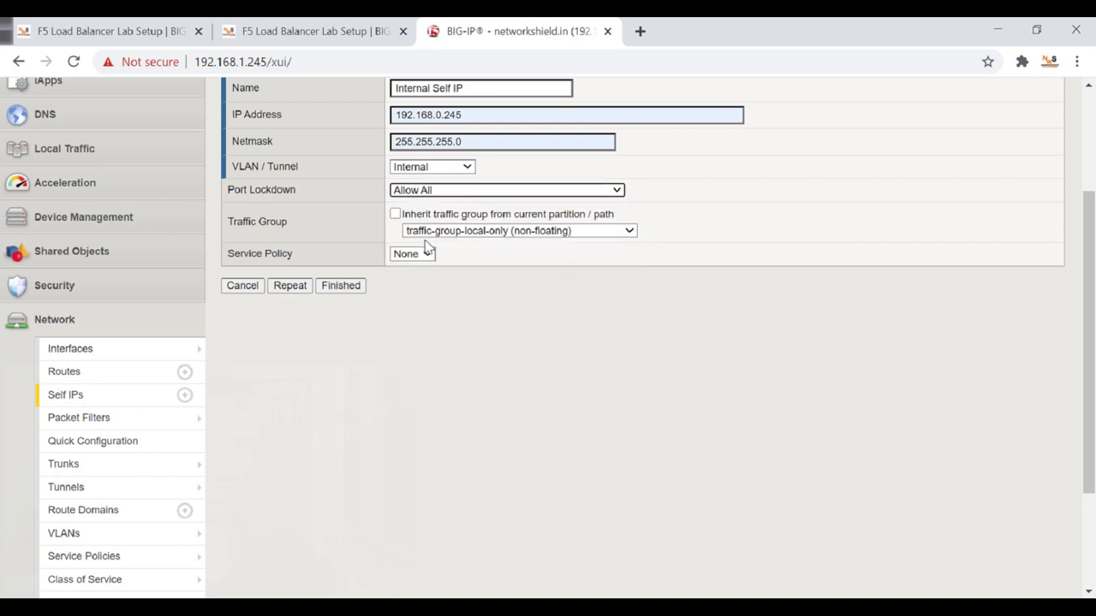
click(473, 254)
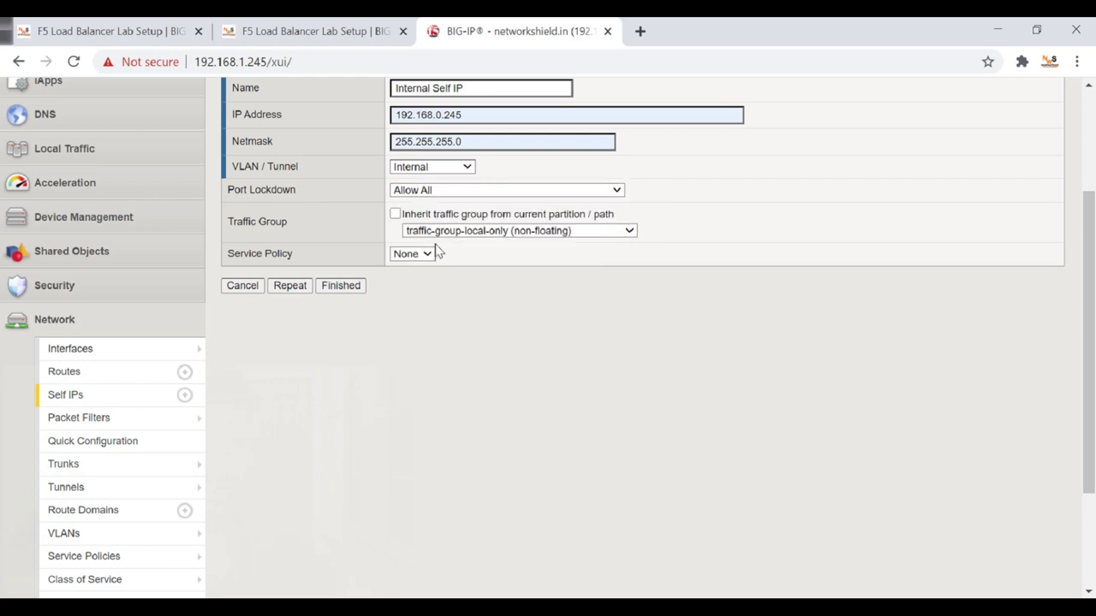
click(486, 231)
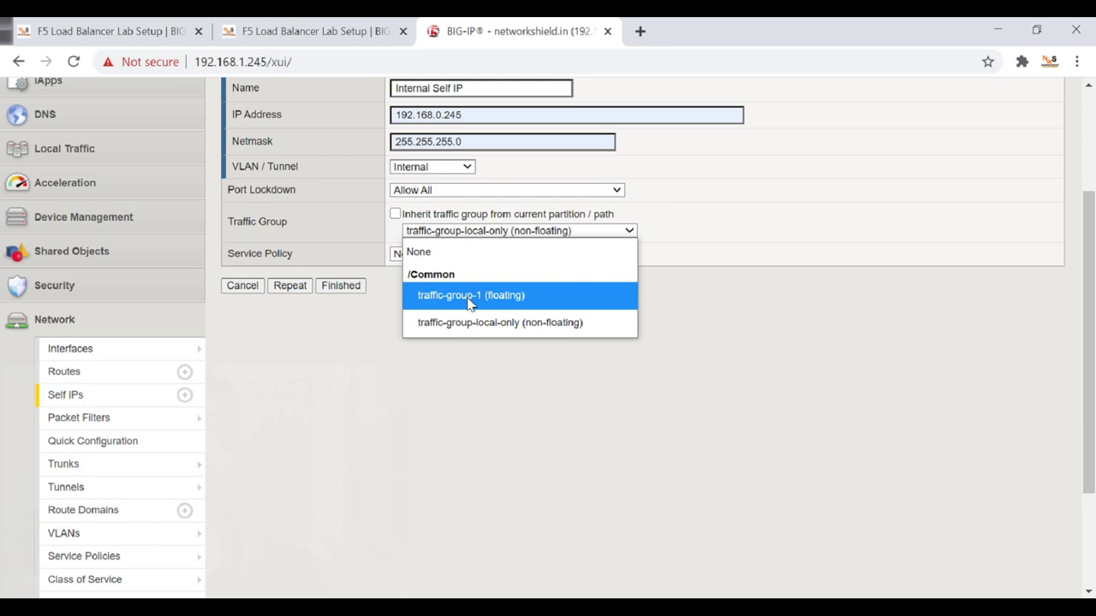
click(467, 329)
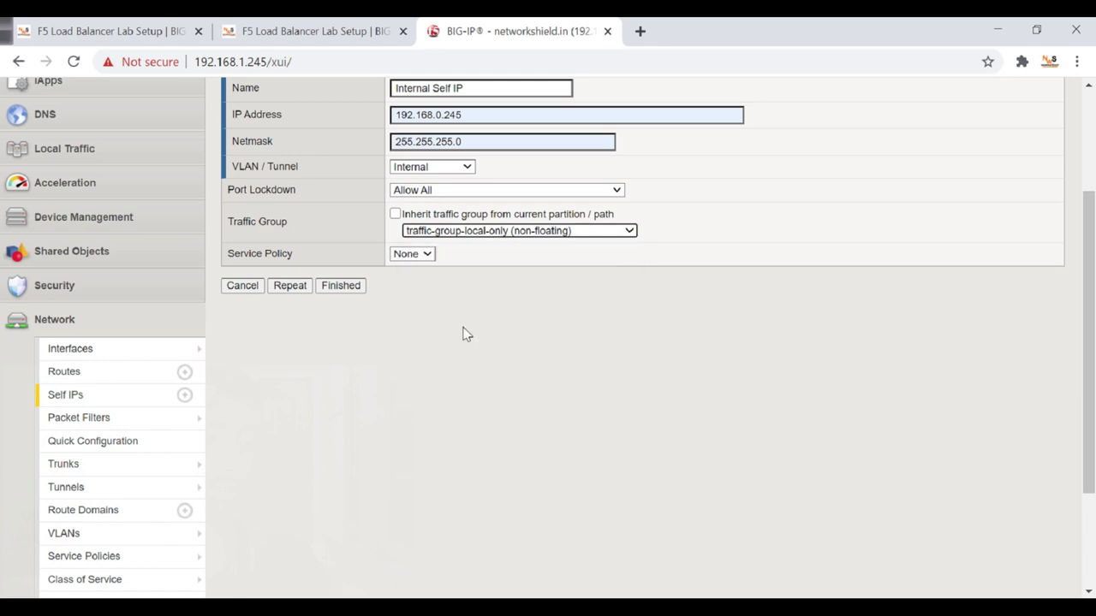
click(545, 307)
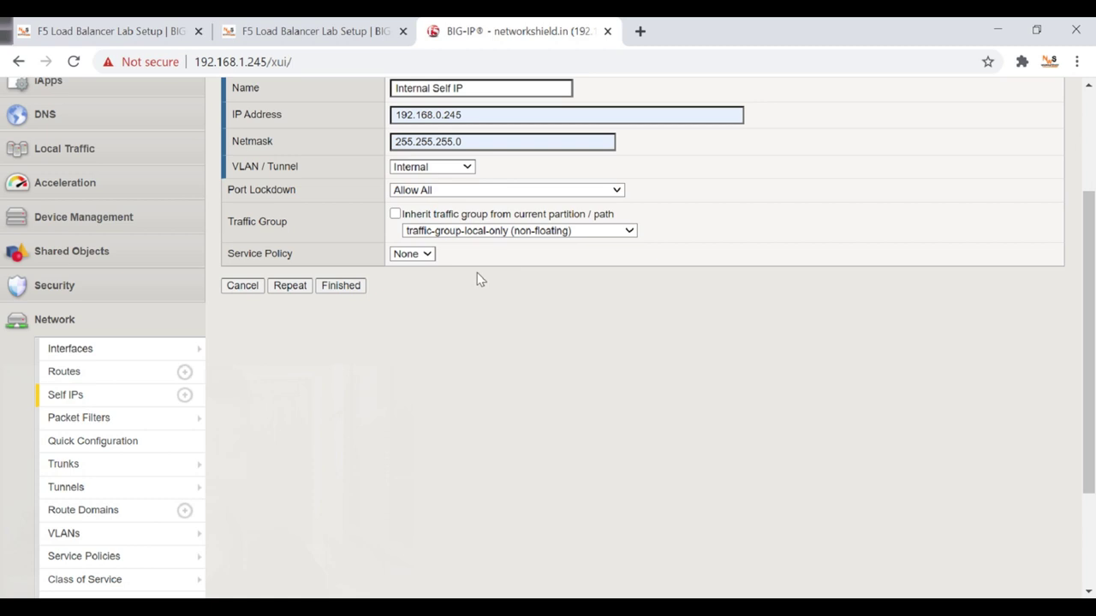
click(341, 290)
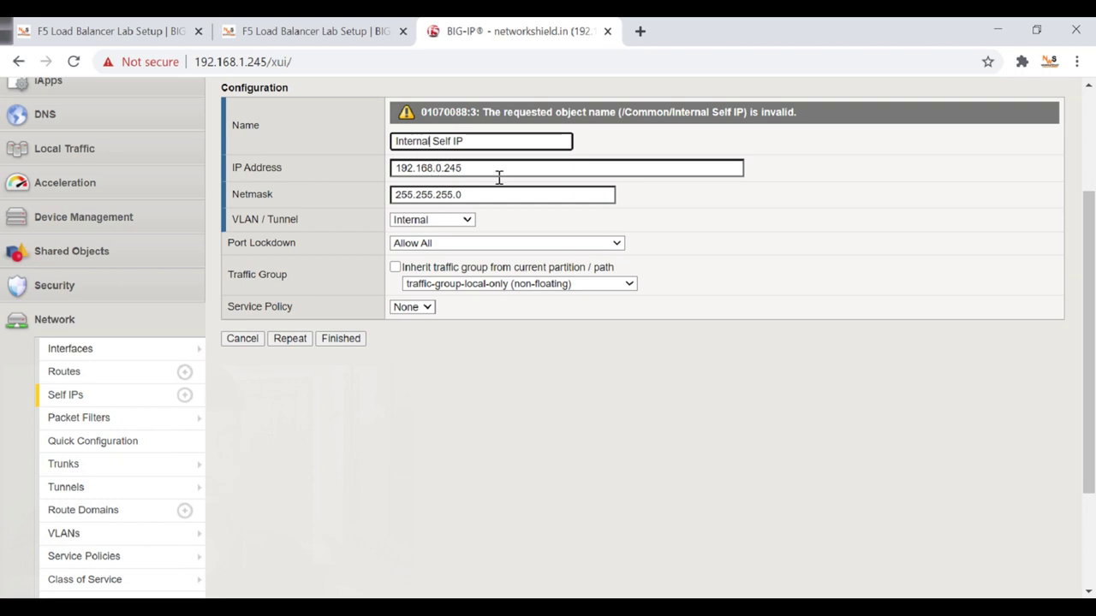
Rename the self IP to Internal-Self-IP and submit it again.
key(BackSpace)
text(-)
click(343, 342)
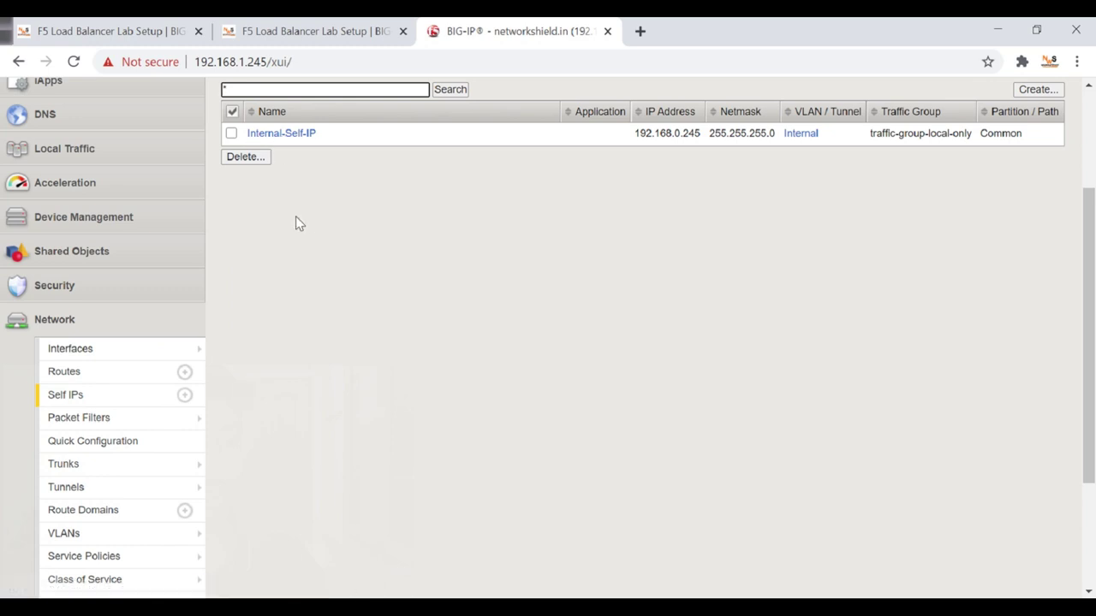
Open the Internal-Self-IP properties, then bring the SSH terminal forward.
click(271, 140)
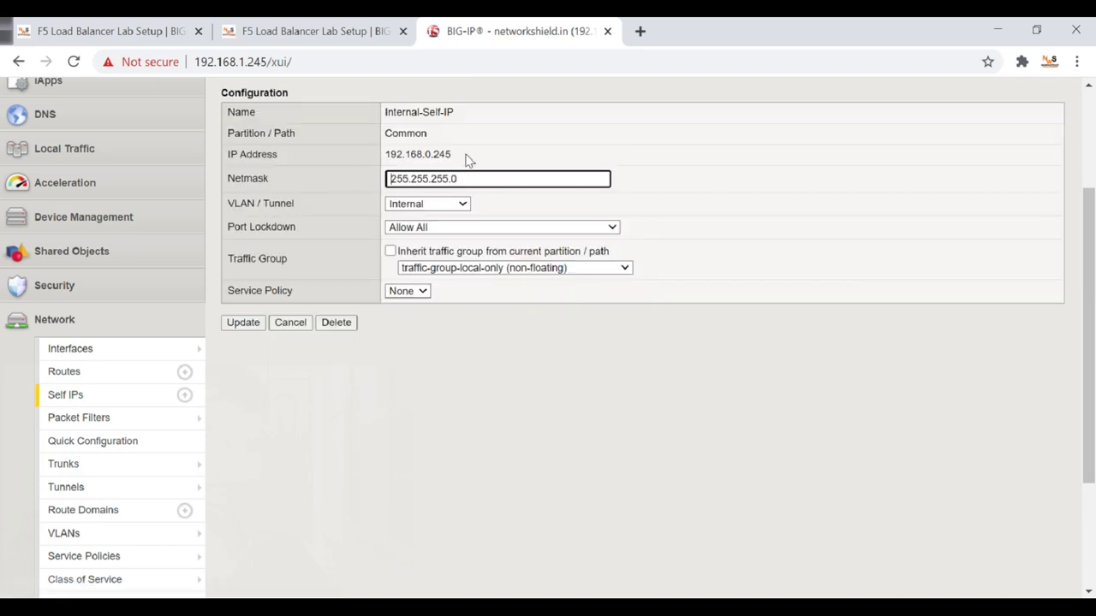
scroll(460, 257, up, 2)
scroll(465, 277, down, 1)
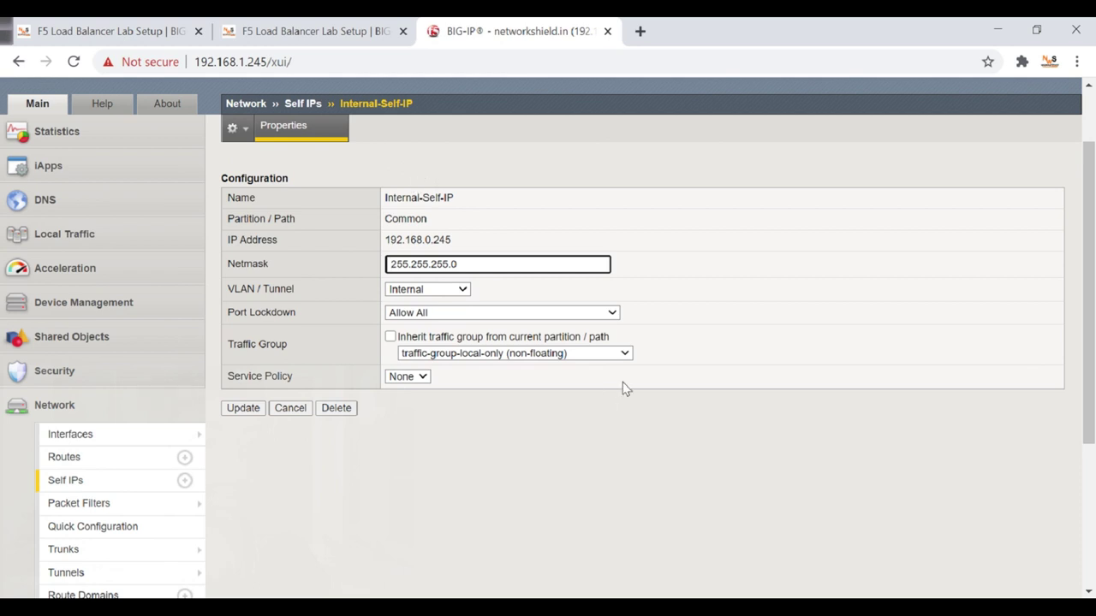
click(710, 596)
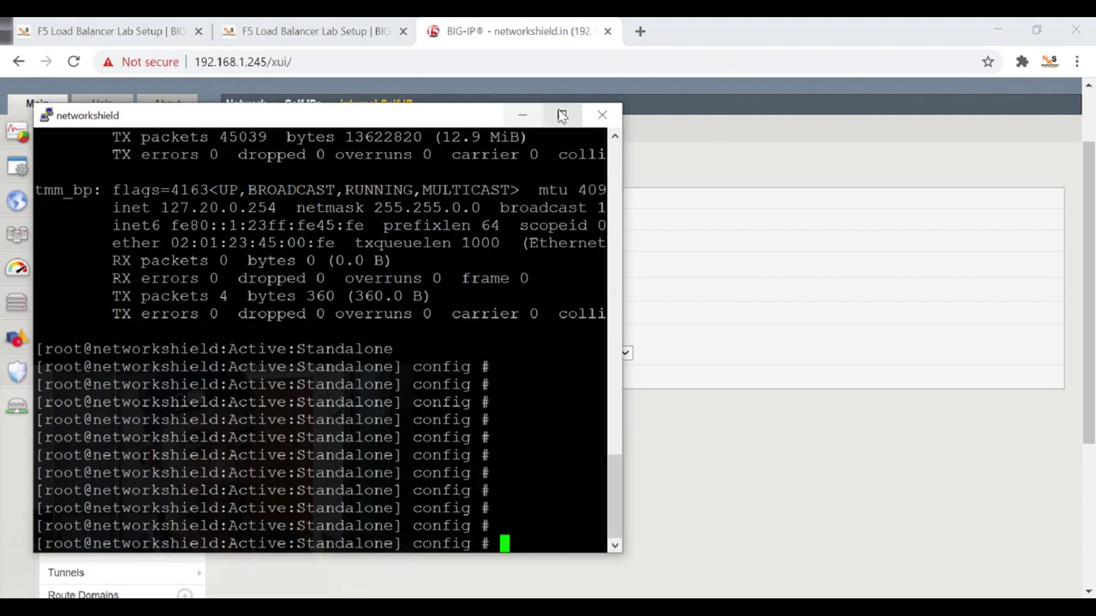
Maximize PuTTY and run ifconfig to list the device's network interfaces.
click(562, 113)
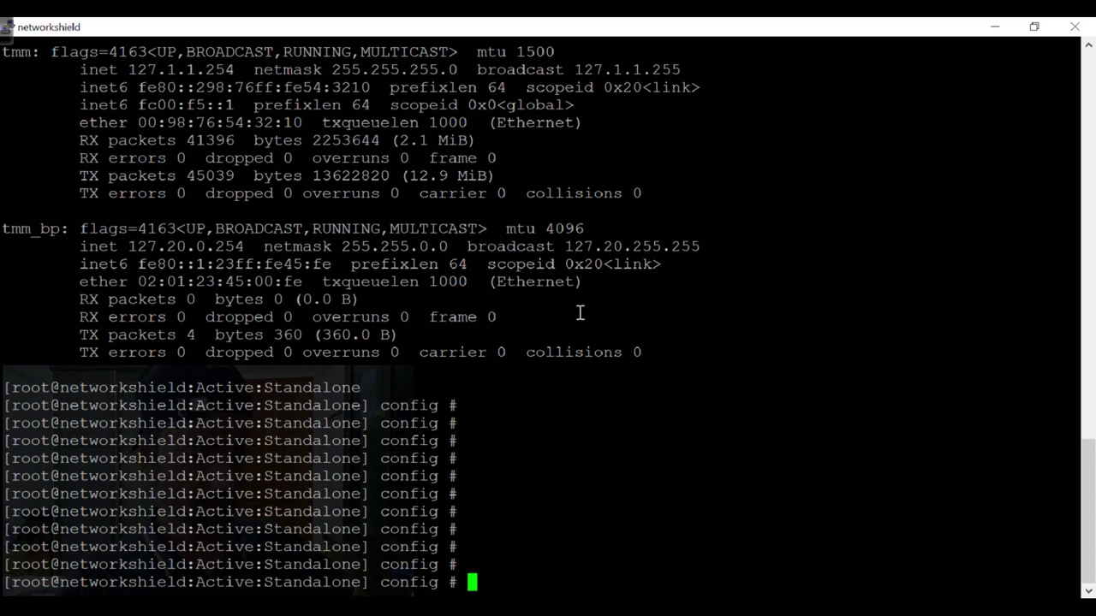
key(Return)
key(Return)
key(Return)
key(Return)
key(Return)
text(ipconfig)
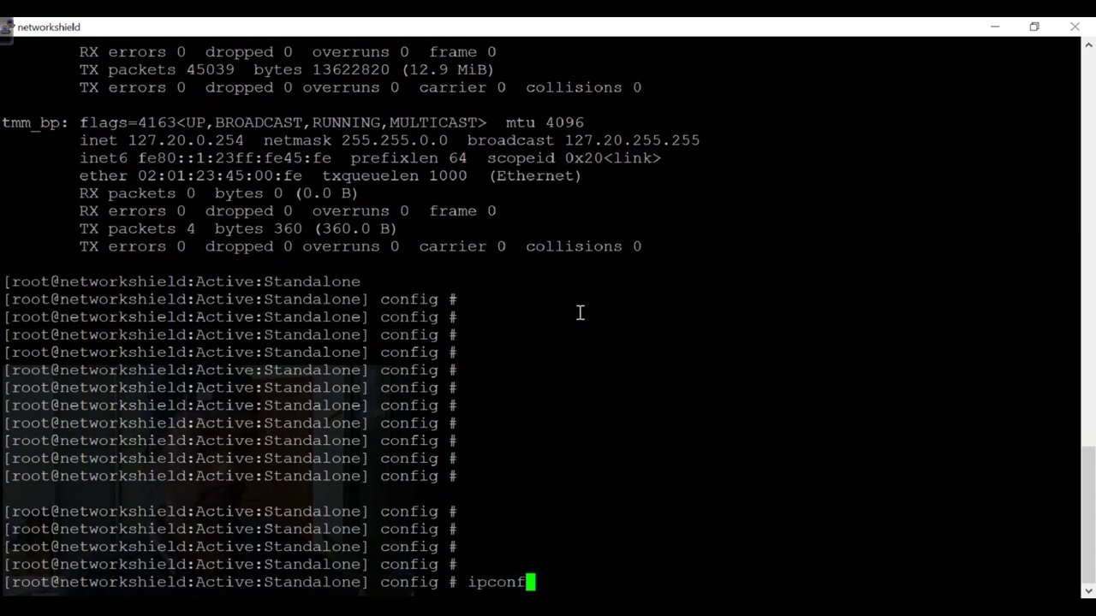
key(Return)
text(ifconfig)
key(Return)
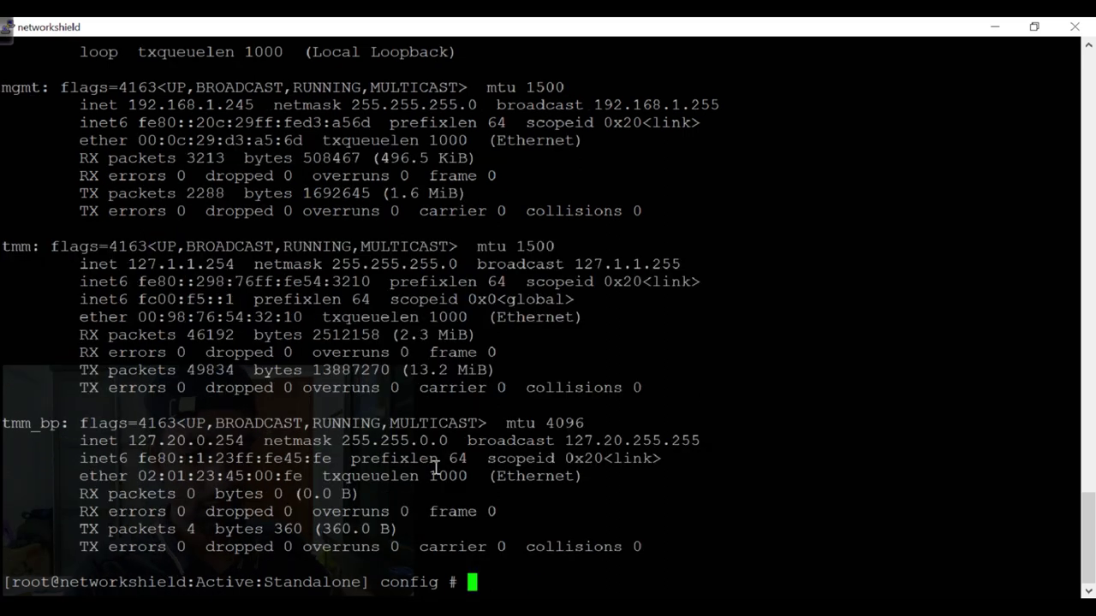
Highlight the Internal interface's address 192.168.0.245 and its MAC address in the output.
scroll(54, 342, up, 5)
drag(48, 351, 15, 354)
scroll(64, 330, up, 5)
scroll(65, 330, up, 5)
scroll(64, 329, down, 5)
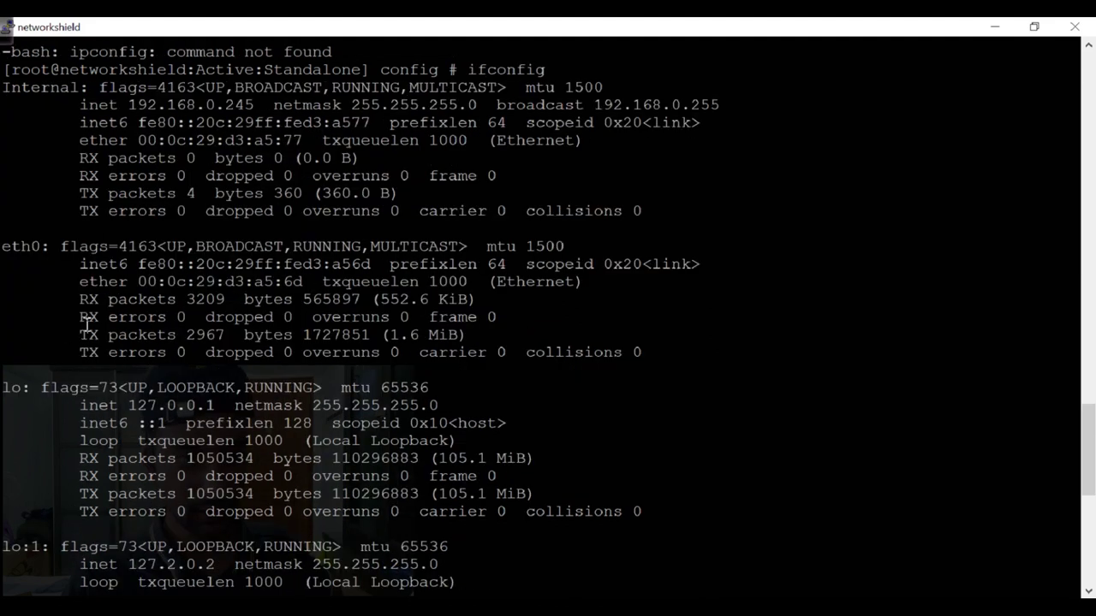
drag(4, 87, 665, 212)
scroll(420, 282, up, 4)
scroll(421, 281, down, 4)
click(193, 148)
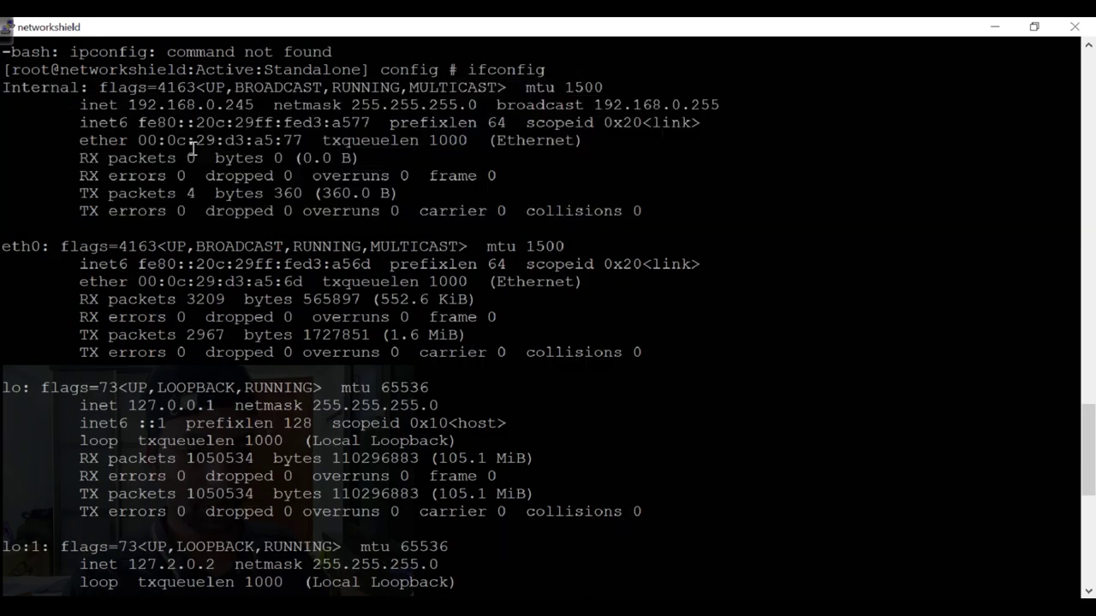
drag(128, 106, 259, 118)
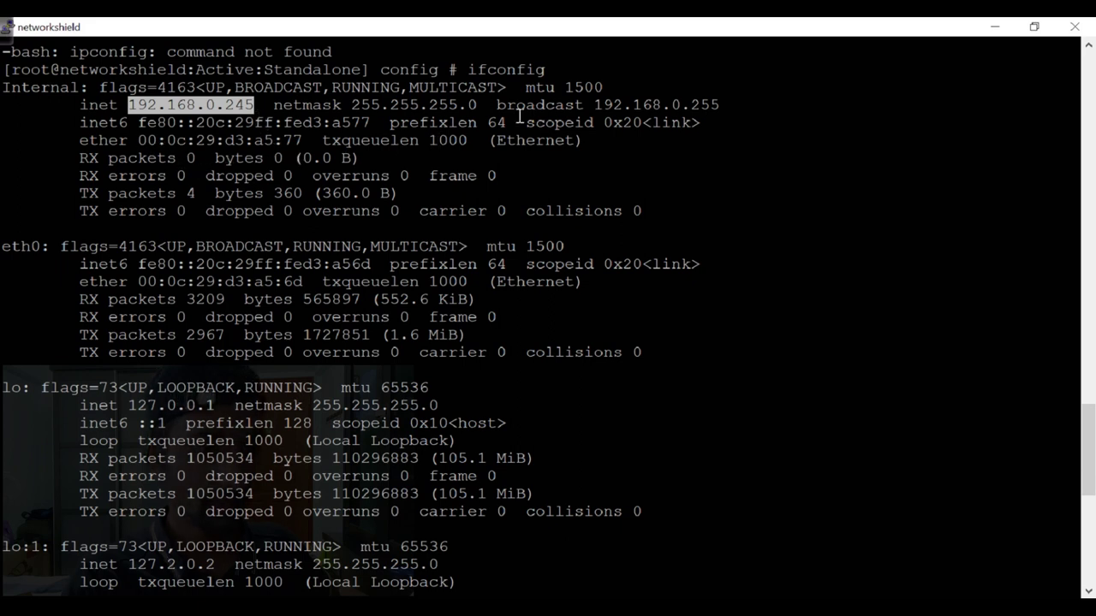
drag(311, 150, 155, 157)
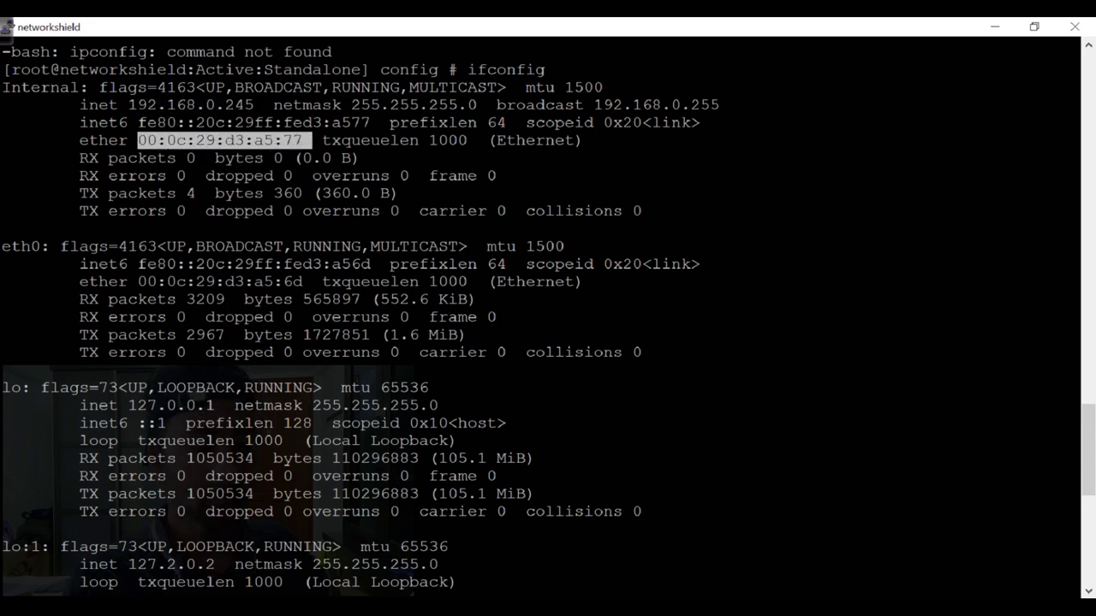
Check the lab topology diagram, then highlight a5:77 in the Internal MAC address.
key(alt+Tab)
click(317, 30)
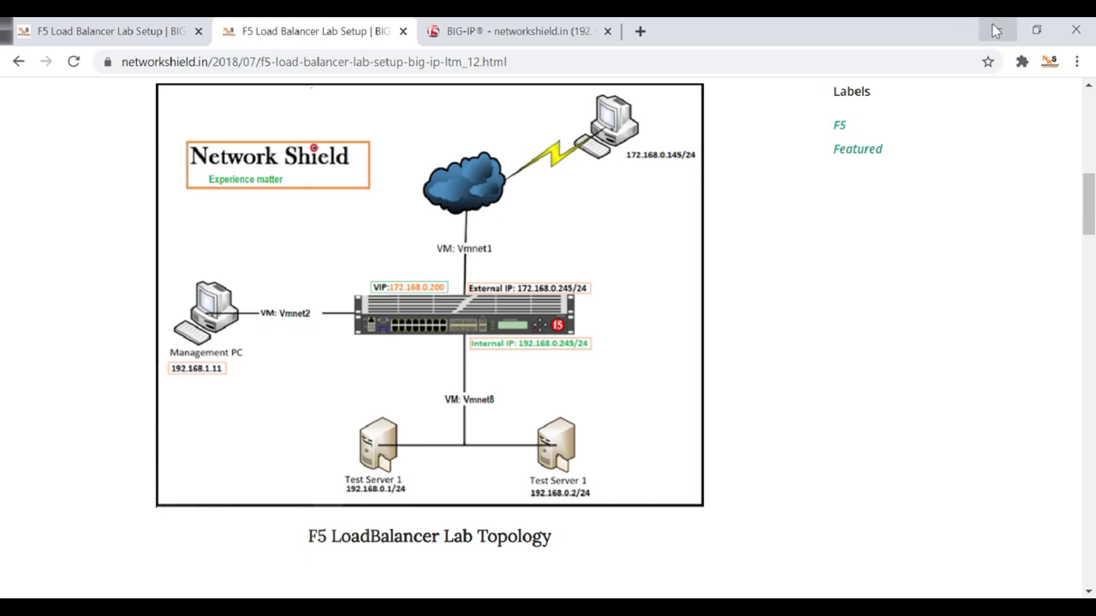
click(998, 29)
drag(249, 142, 216, 142)
click(310, 143)
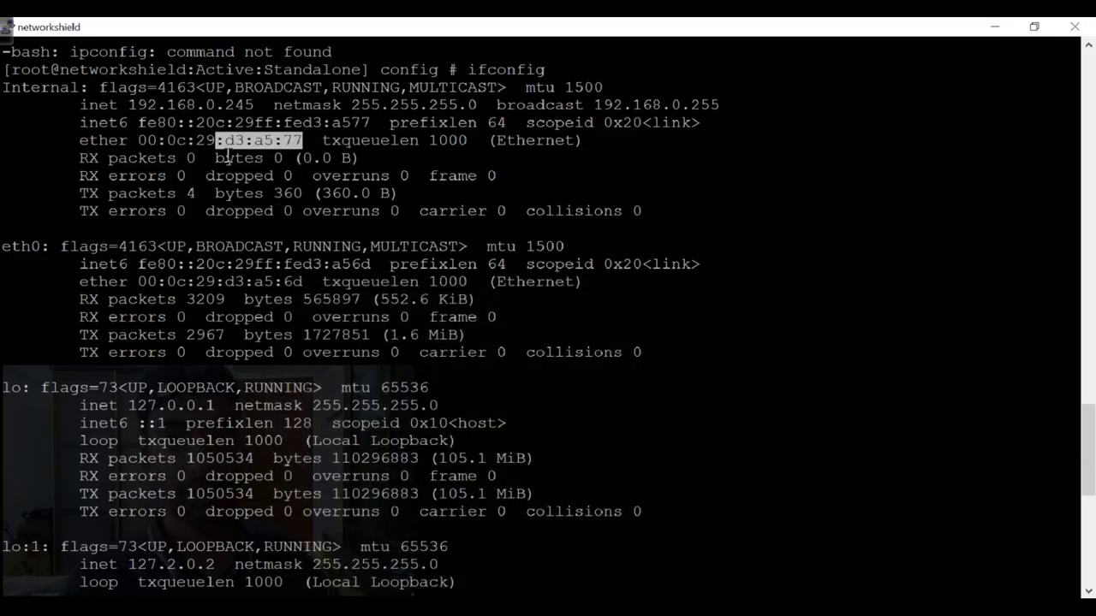
click(261, 165)
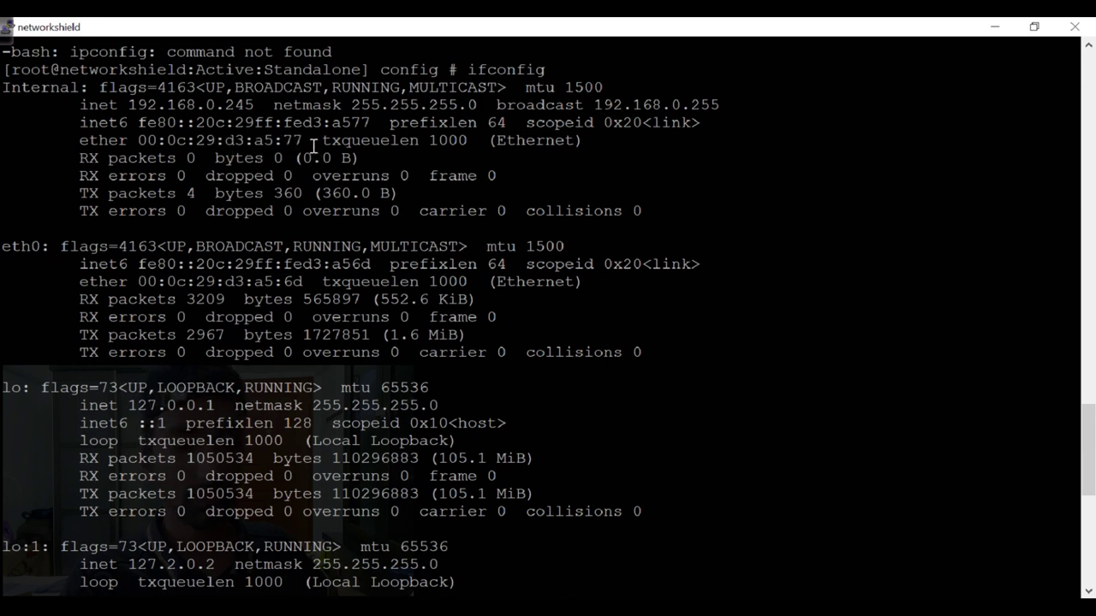
drag(313, 143, 257, 151)
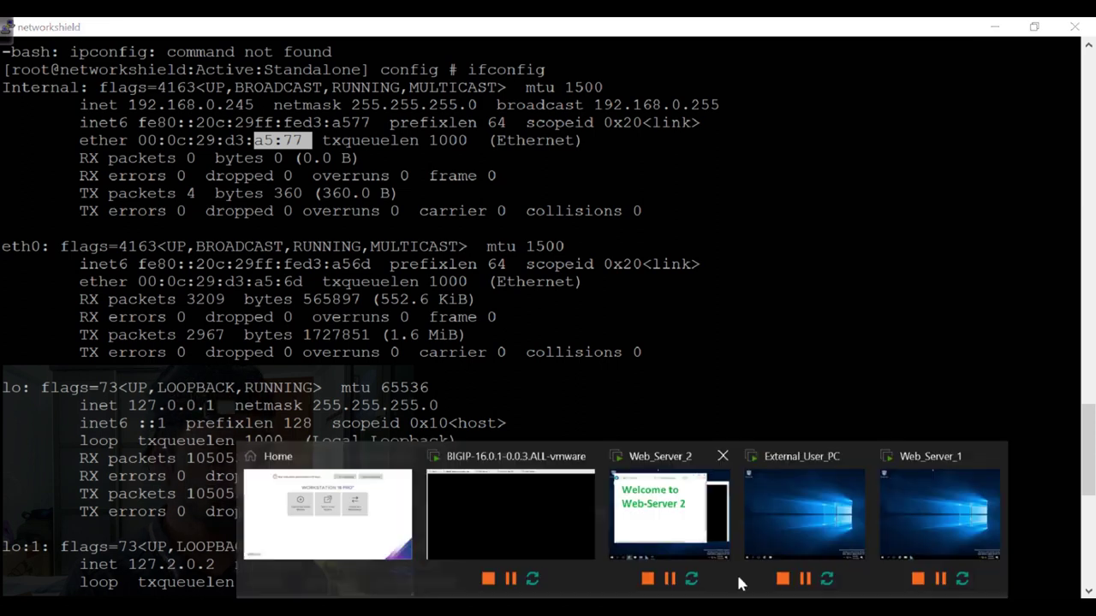
Read Network Adapter 3's MAC address 00:0C:29:D3:A5:81 in the VM's advanced settings.
click(737, 574)
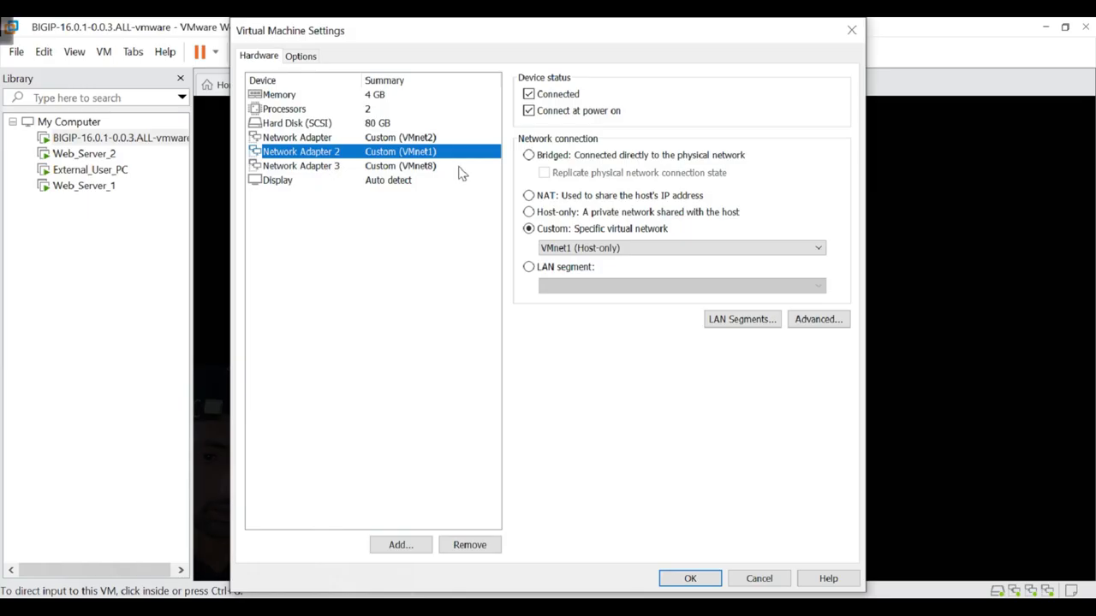
click(410, 167)
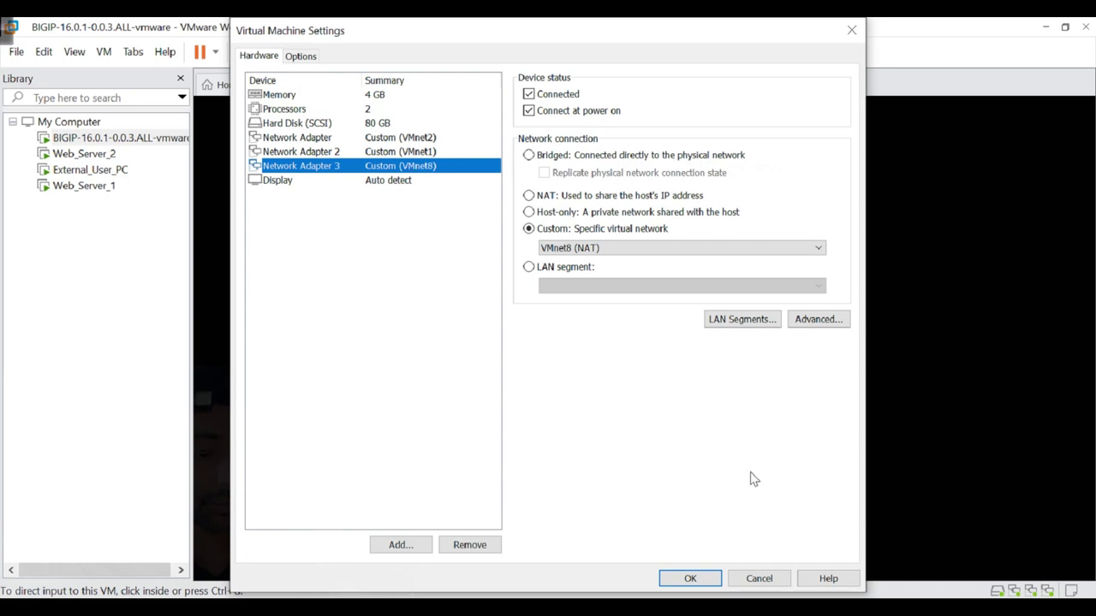
click(812, 329)
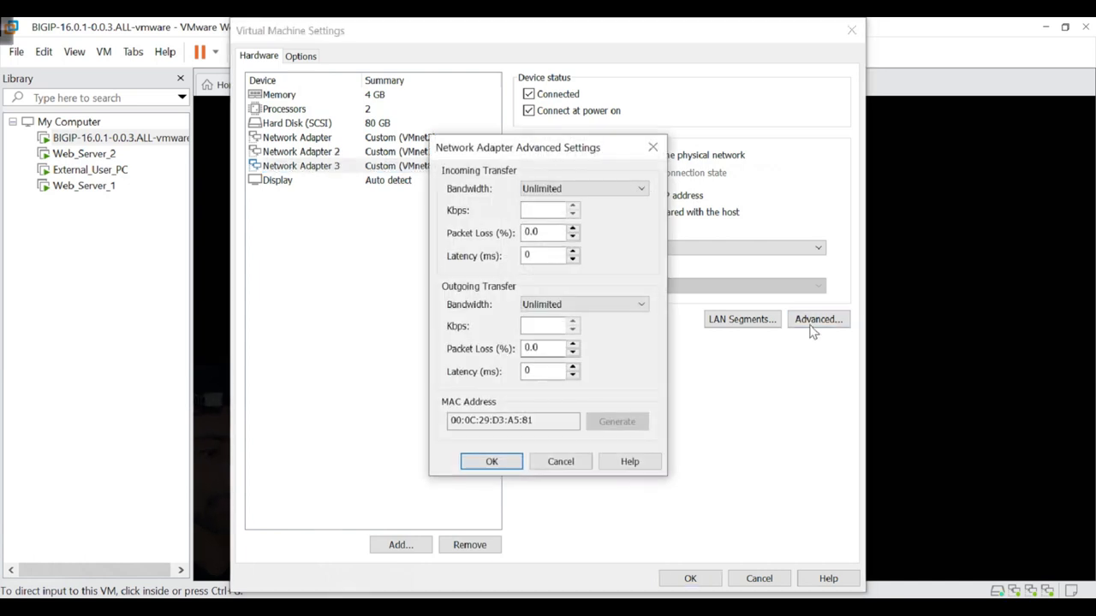
drag(548, 423, 519, 432)
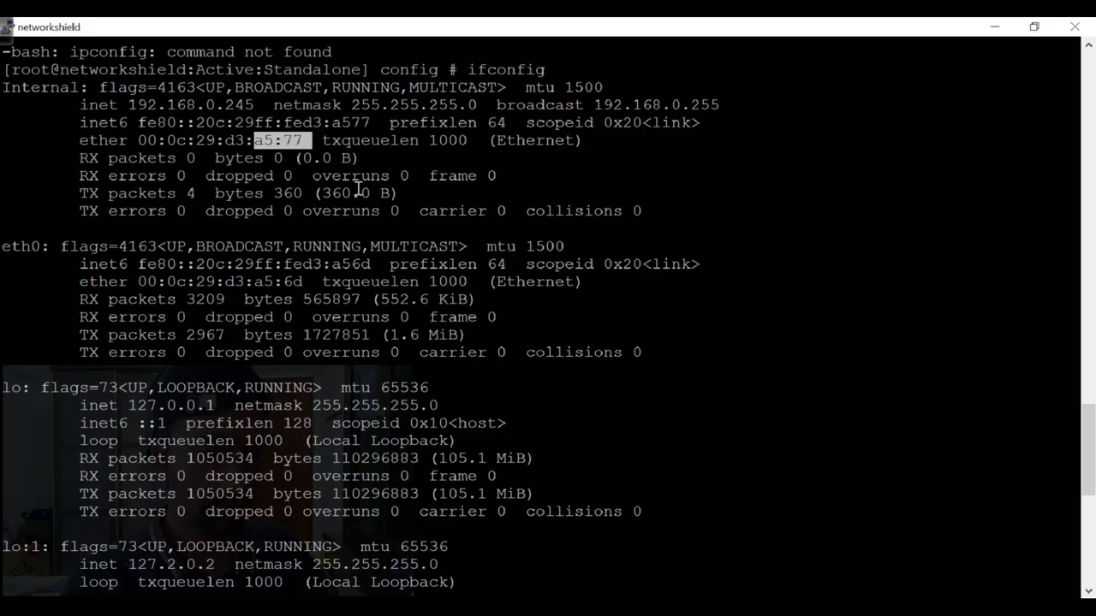
Compare it with a5:77 on PuTTY's Internal ether line, then return to the BIG-IP Self IP page.
click(281, 166)
drag(250, 140, 313, 142)
click(301, 181)
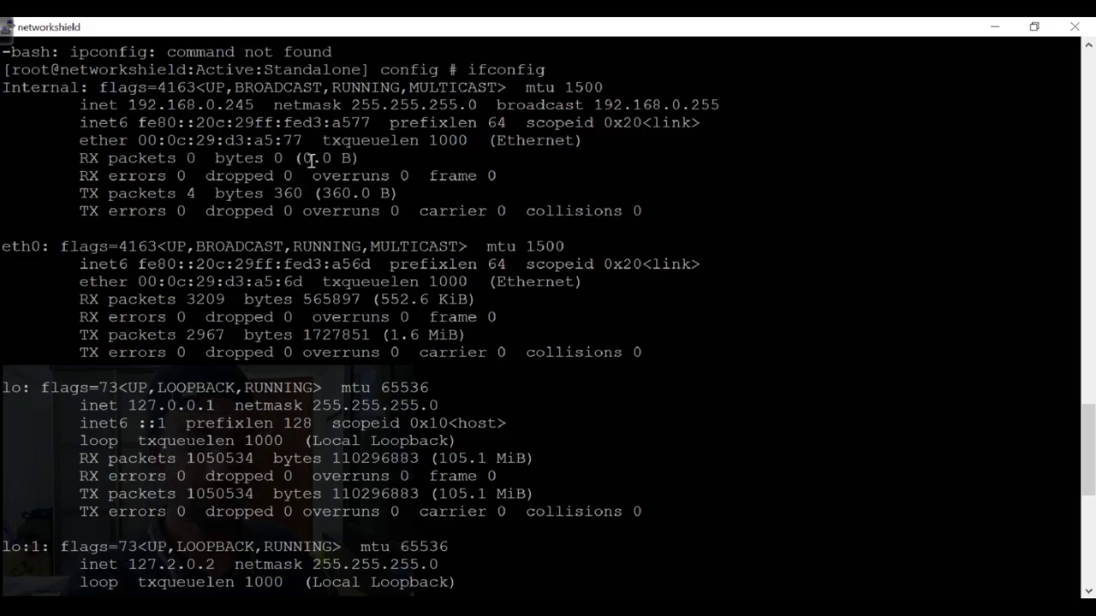
drag(315, 142, 245, 142)
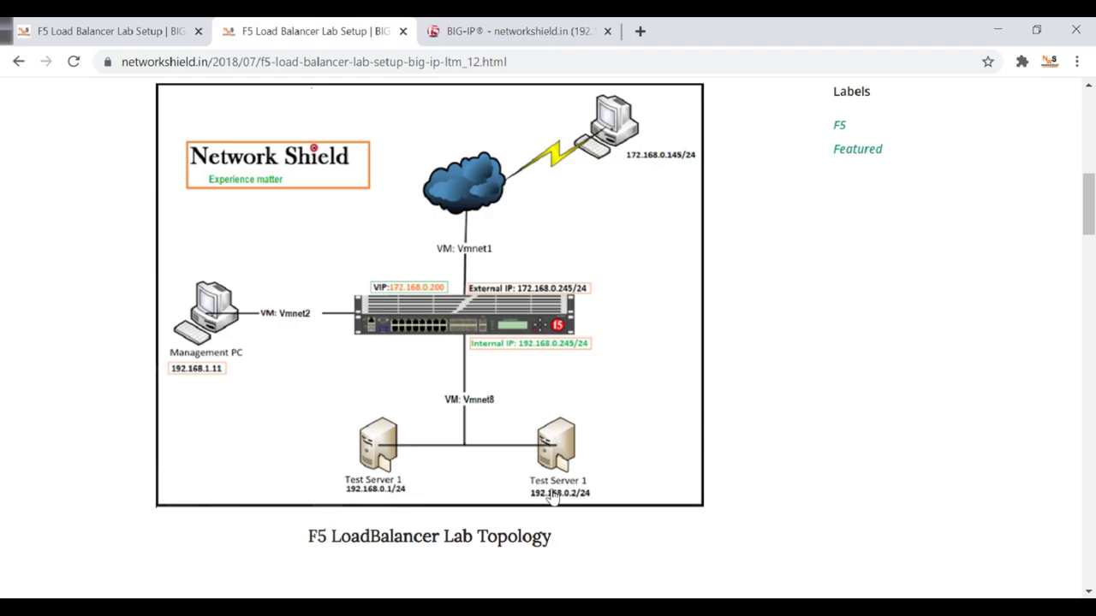
click(509, 31)
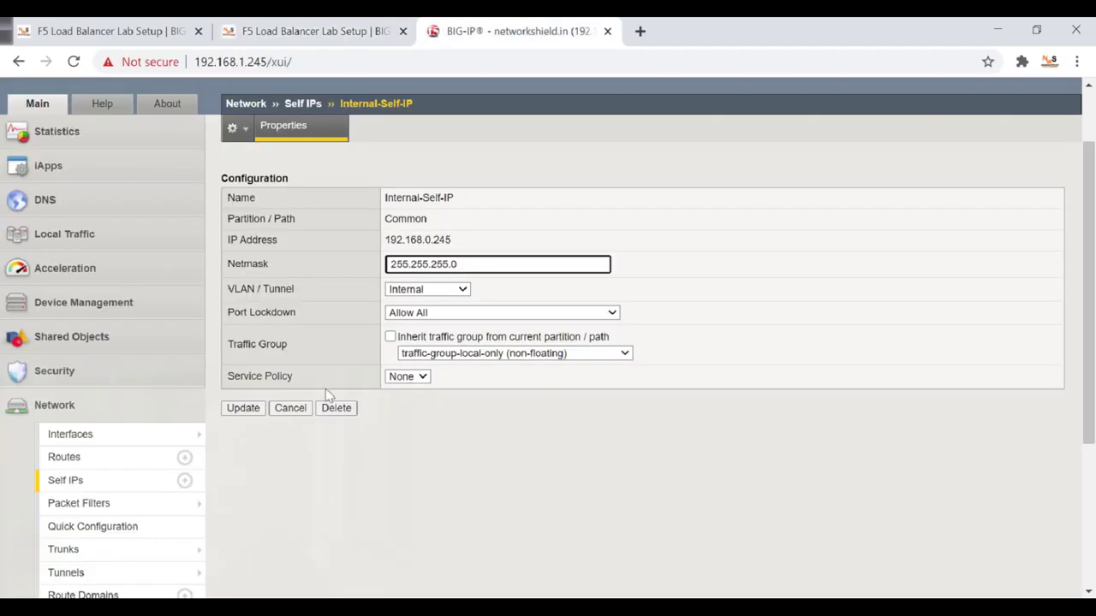
Open the Internal VLAN and remove interface 1.1 from it.
scroll(103, 480, down, 3)
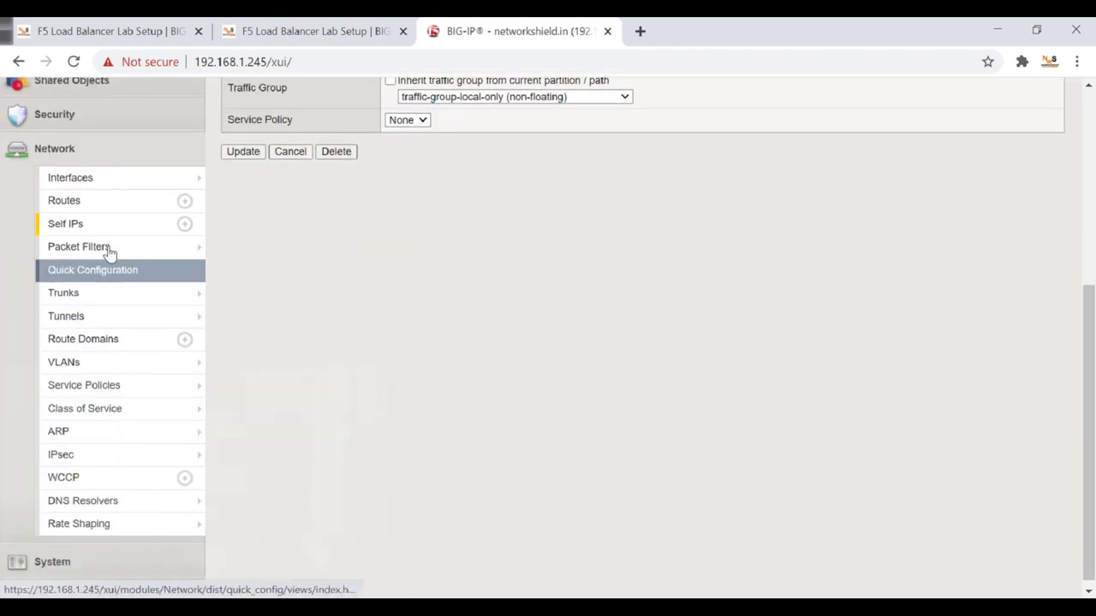
mouse_move(100, 431)
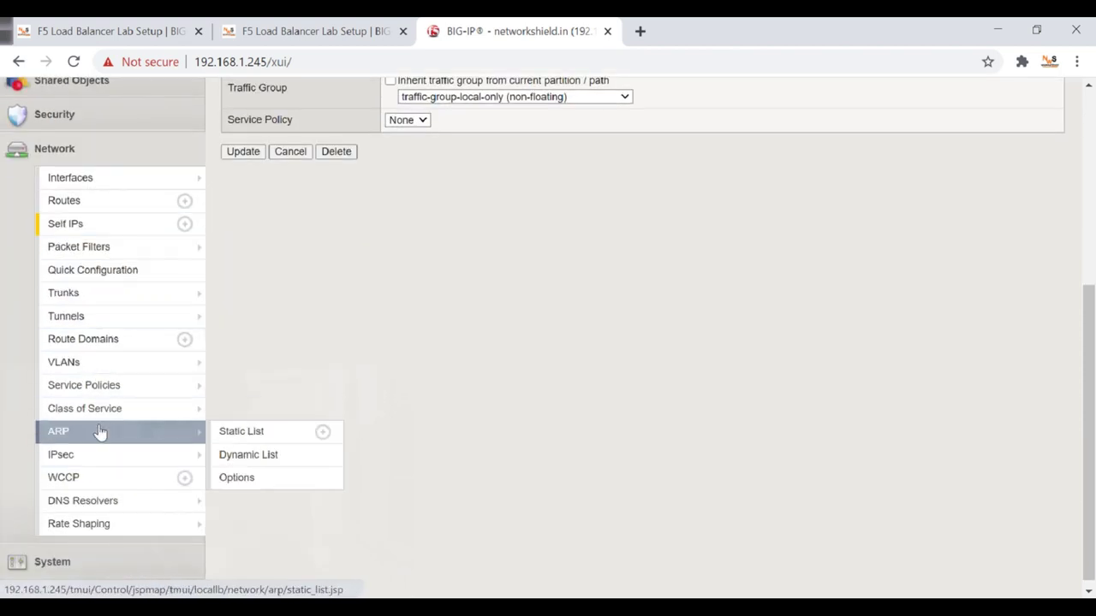
click(104, 365)
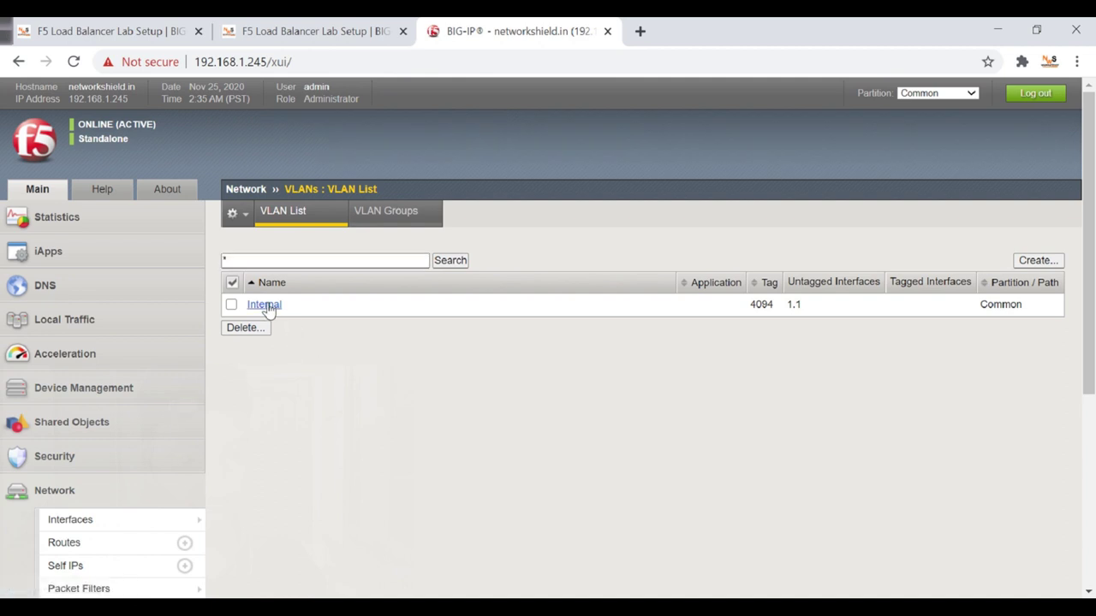
click(266, 305)
scroll(286, 317, down, 2)
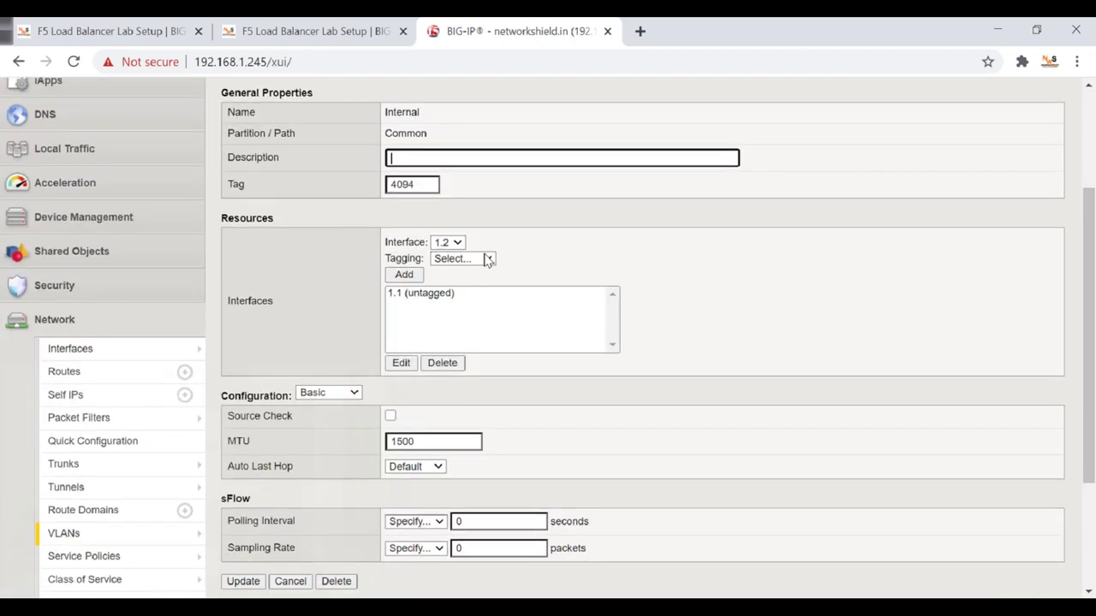
click(423, 296)
click(443, 363)
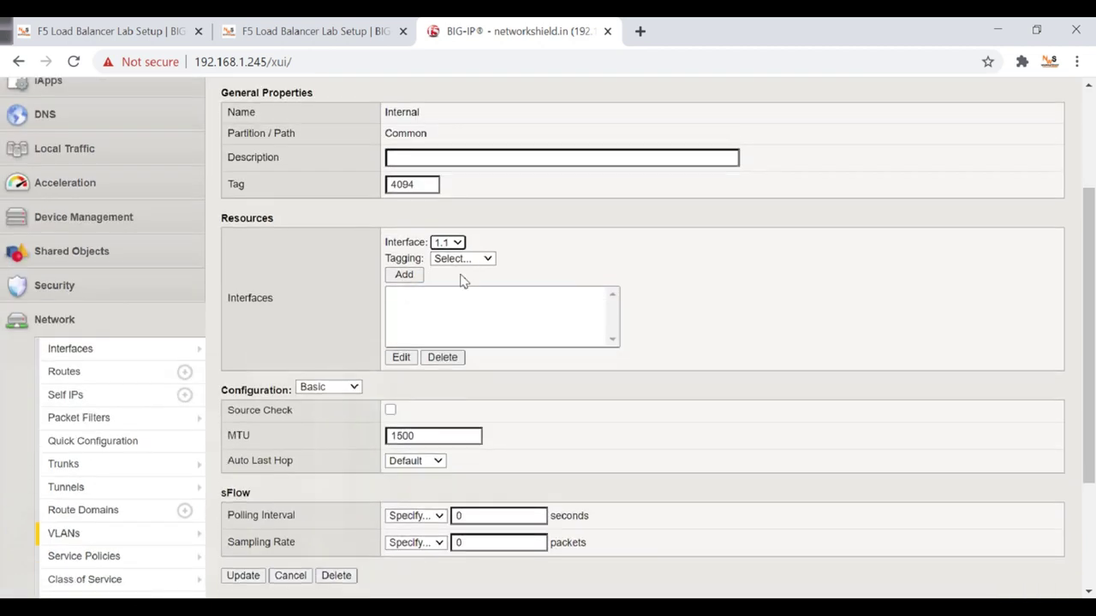
Add interface 1.2 as Untagged and save the Internal VLAN changes.
click(455, 247)
click(451, 265)
click(471, 259)
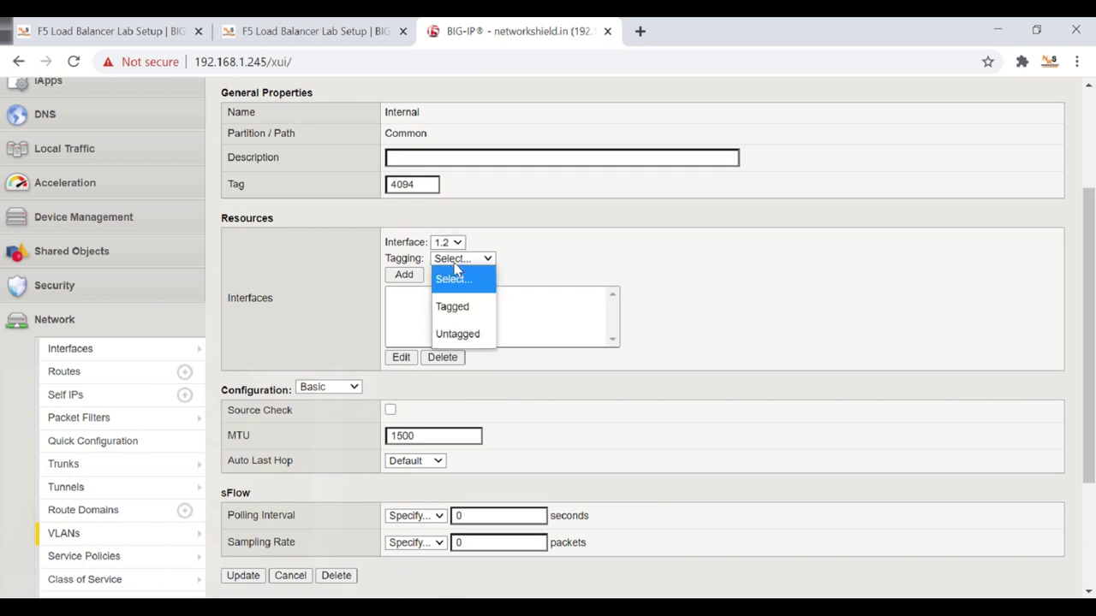
click(466, 335)
click(411, 275)
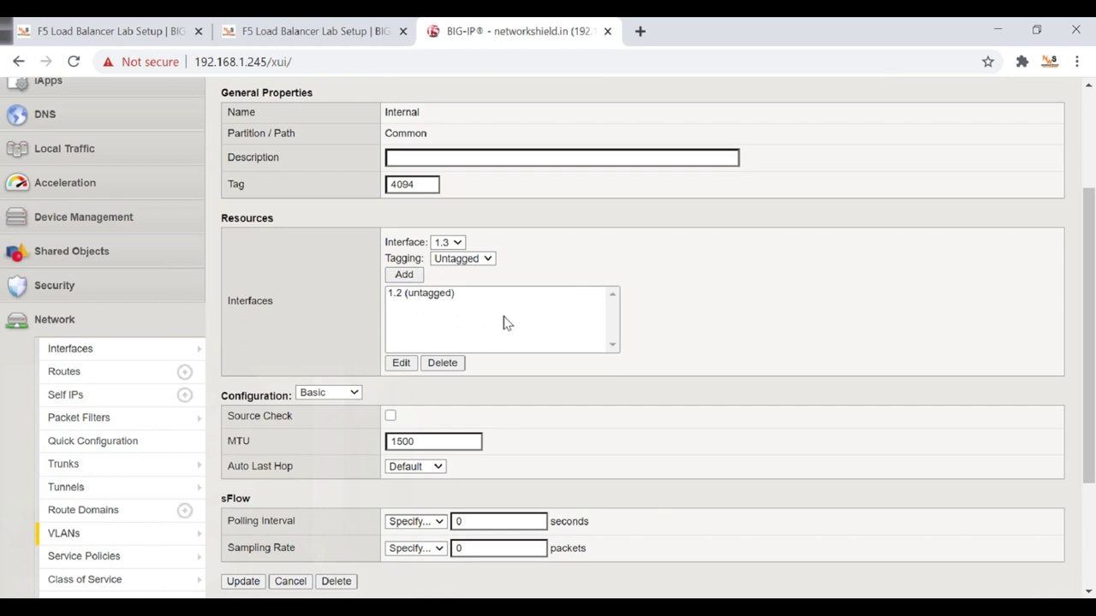
scroll(504, 320, down, 3)
click(244, 403)
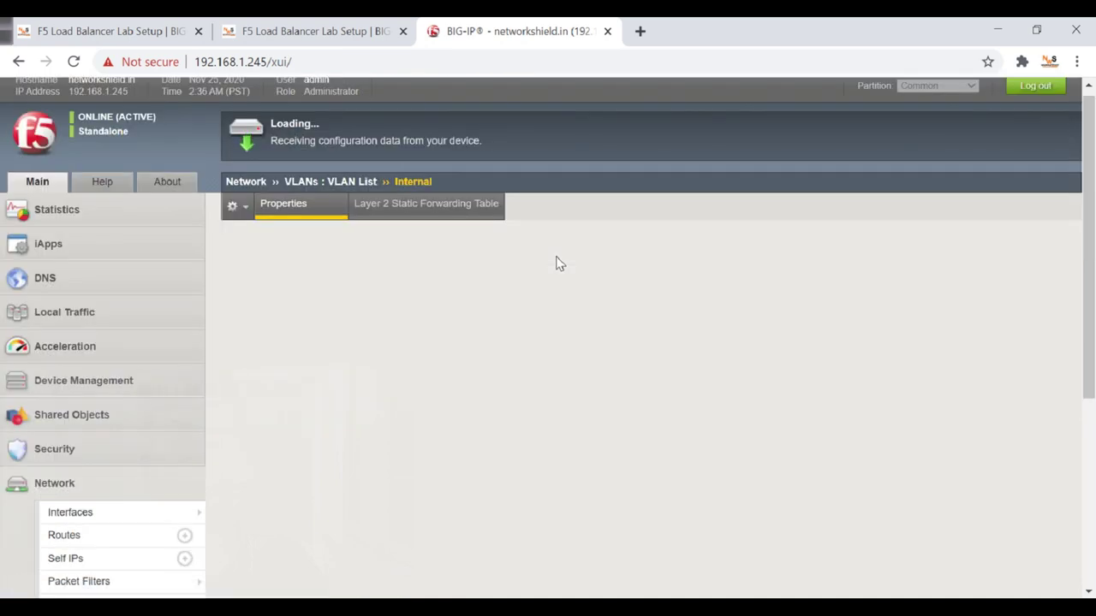
scroll(556, 263, down, 5)
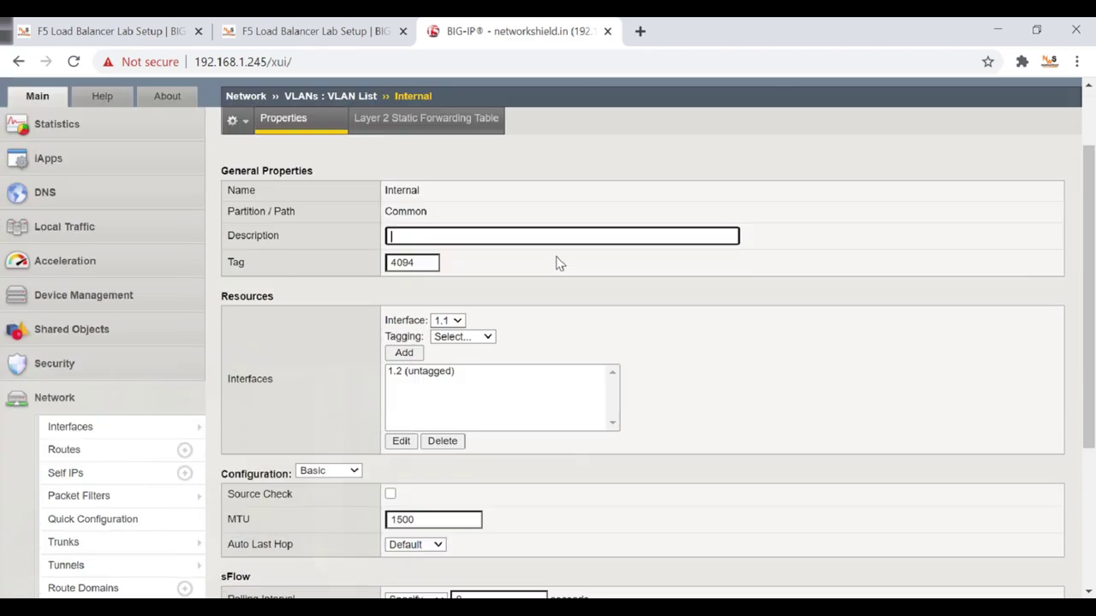
key(alt+Tab)
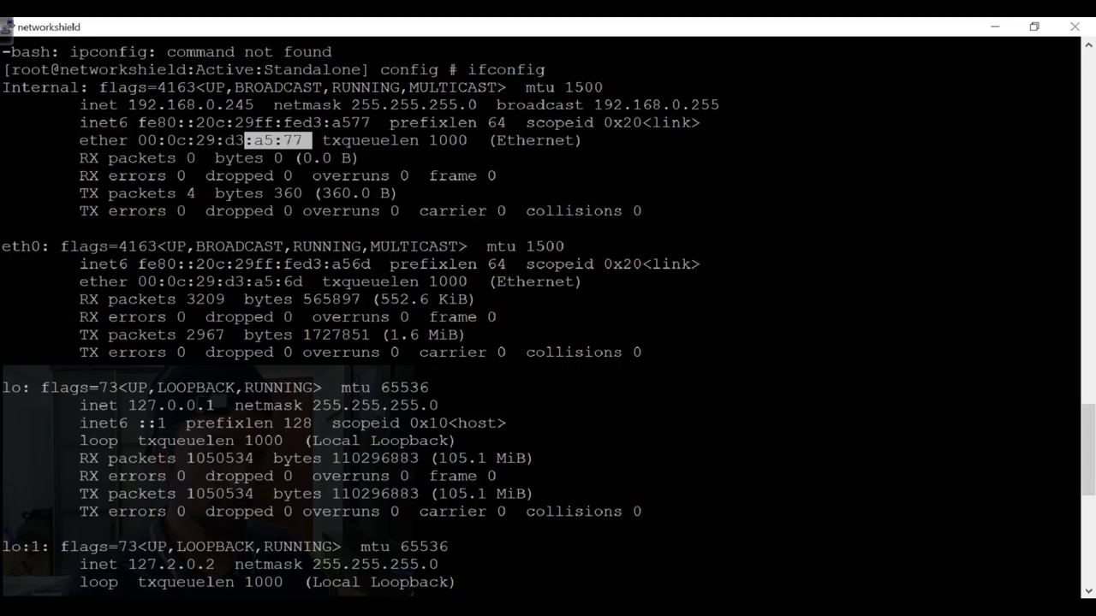
Rerun ifconfig and highlight the Internal interface's new MAC ending a5:81.
click(278, 177)
drag(245, 142, 309, 147)
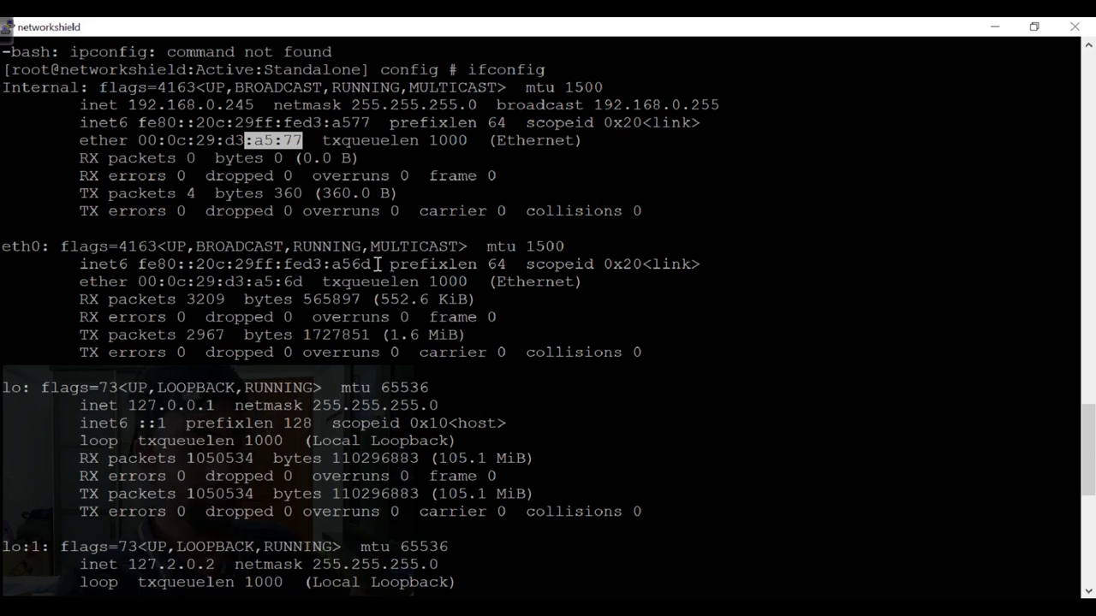
key(Return)
key(Return)
key(Return)
key(Return)
text(ifconfig)
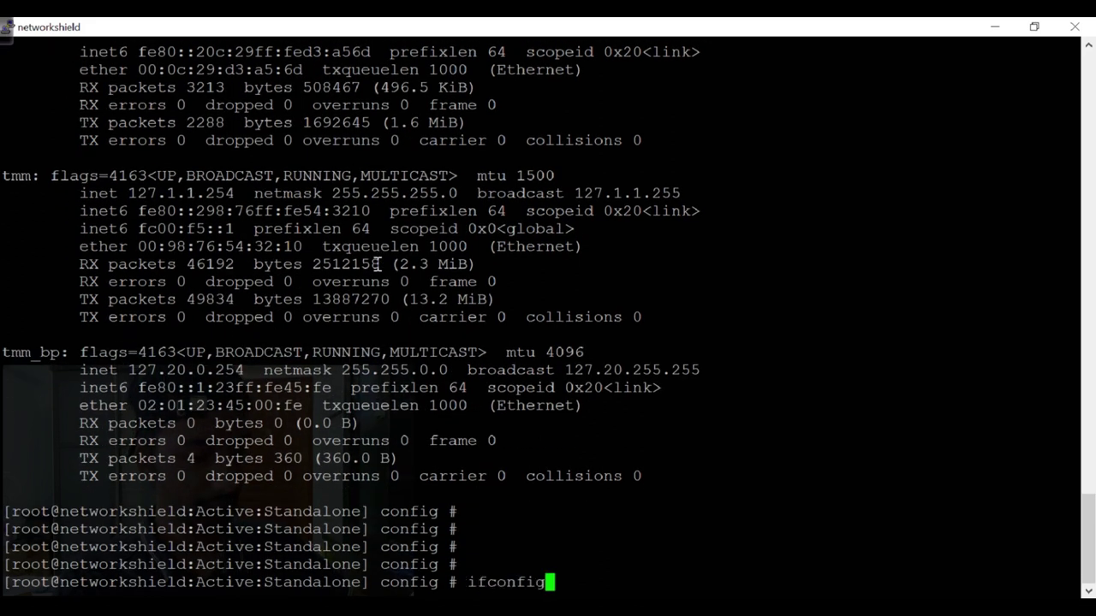
key(Return)
scroll(256, 248, up, 10)
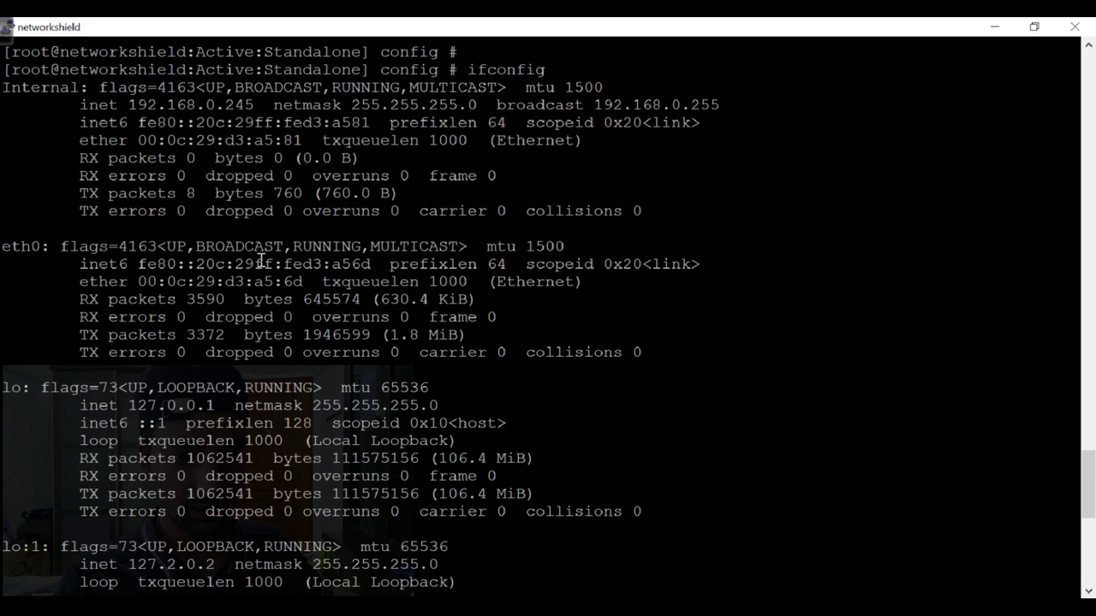
drag(313, 152, 245, 142)
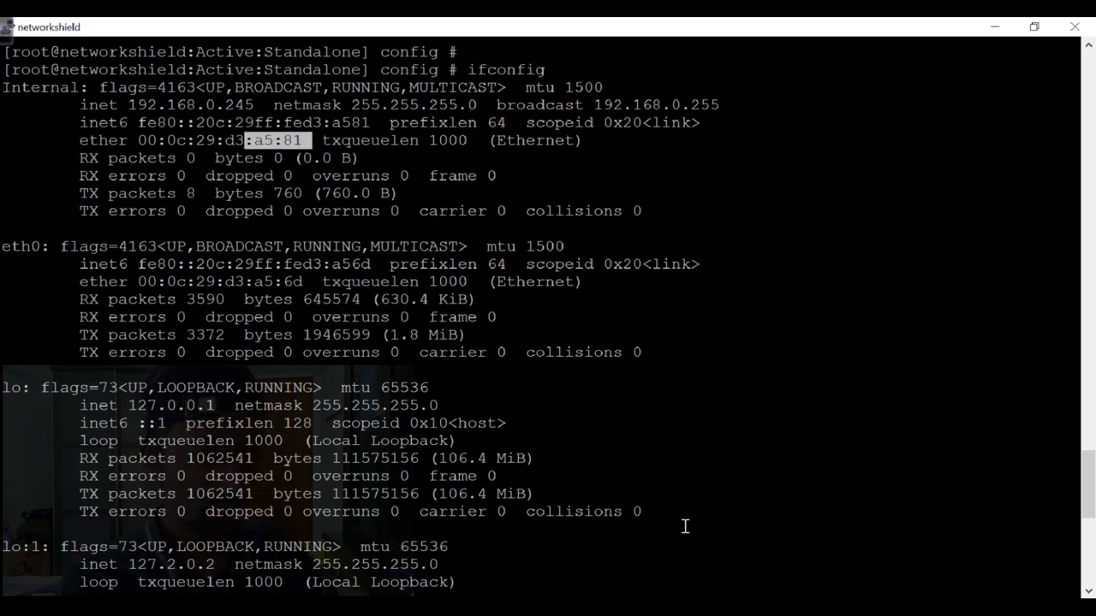
Bring the VM adapter settings forward and confirm the Network Adapter Advanced Settings with OK.
click(720, 610)
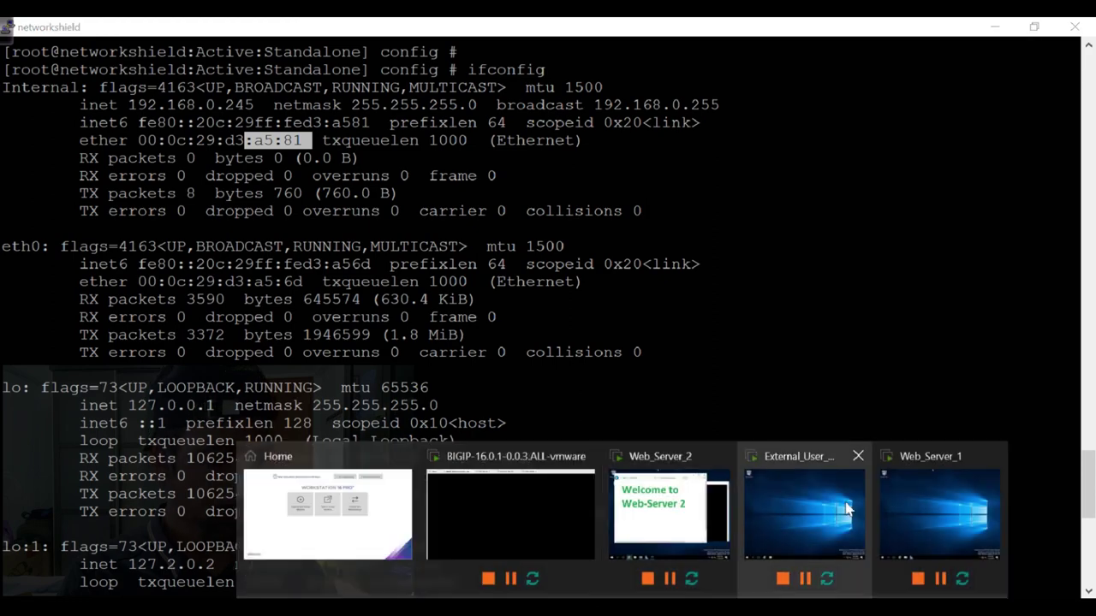
click(846, 509)
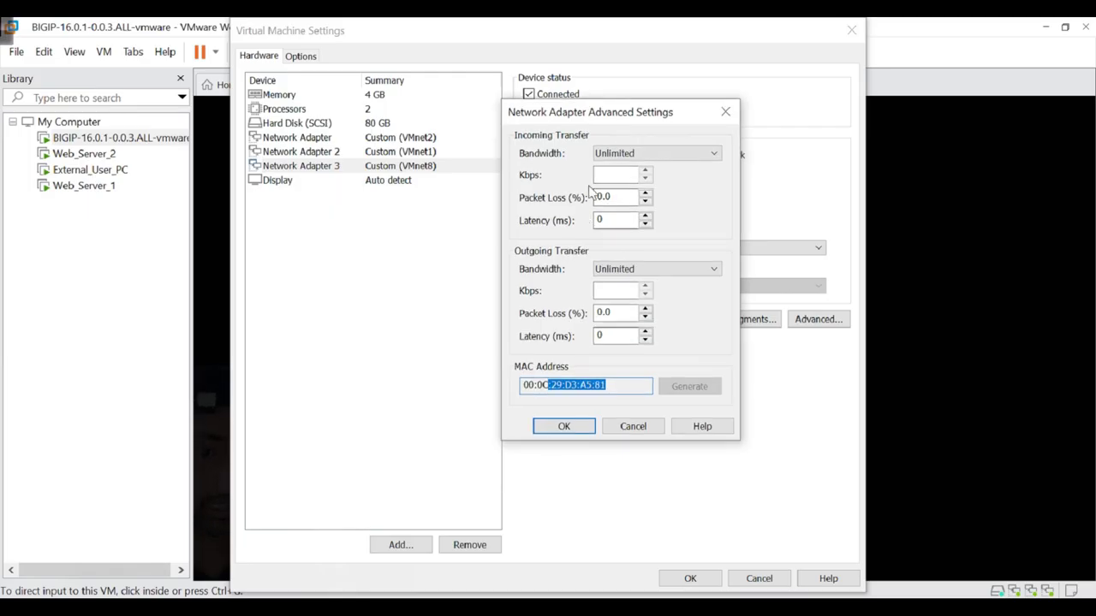
click(616, 385)
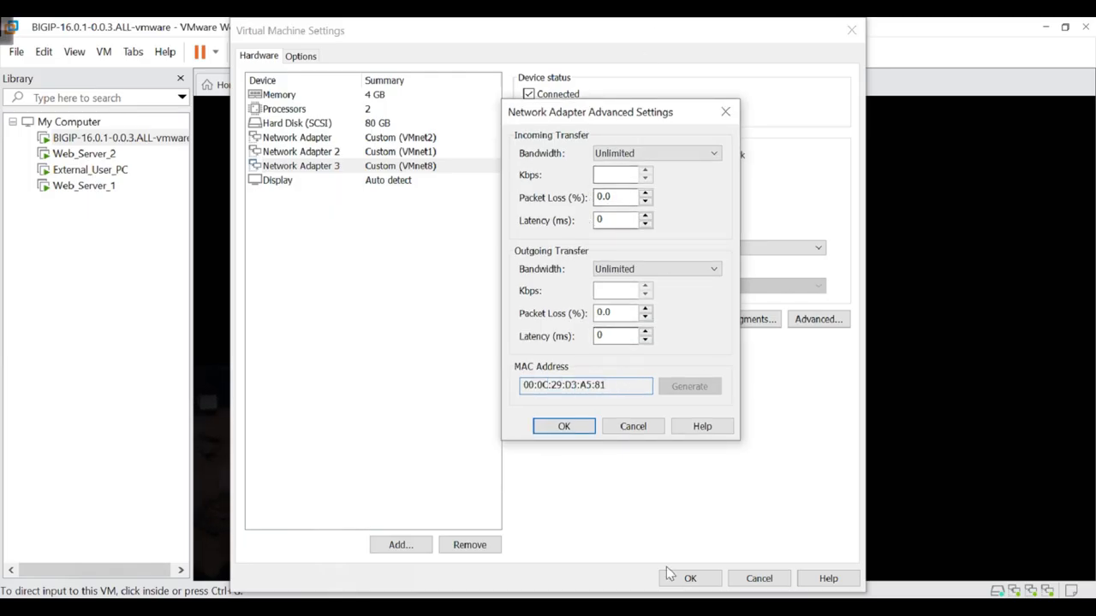
key(alt+Tab)
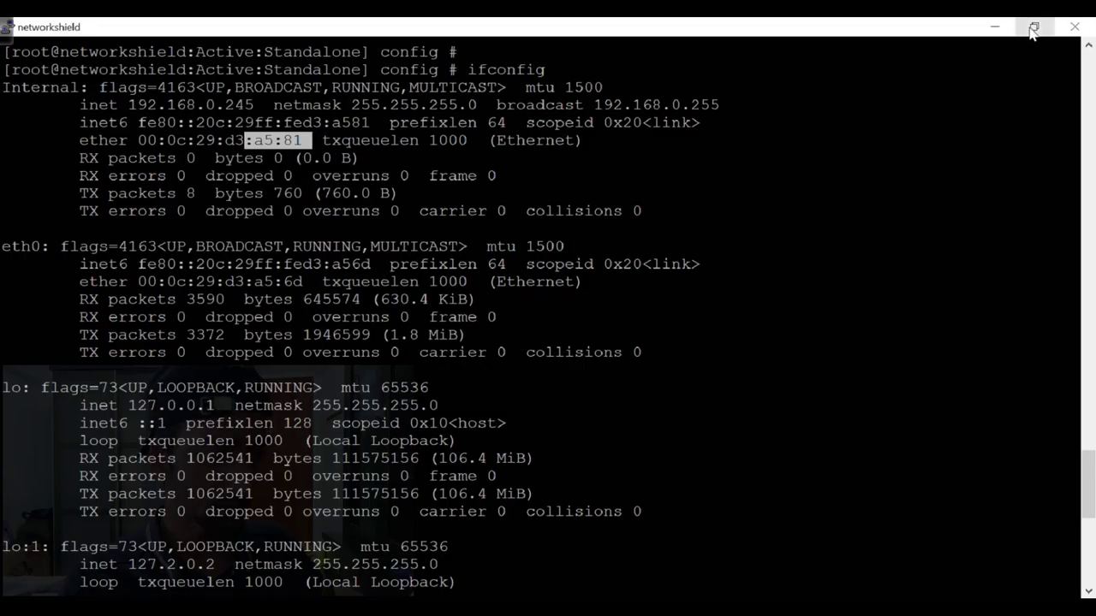
click(1034, 26)
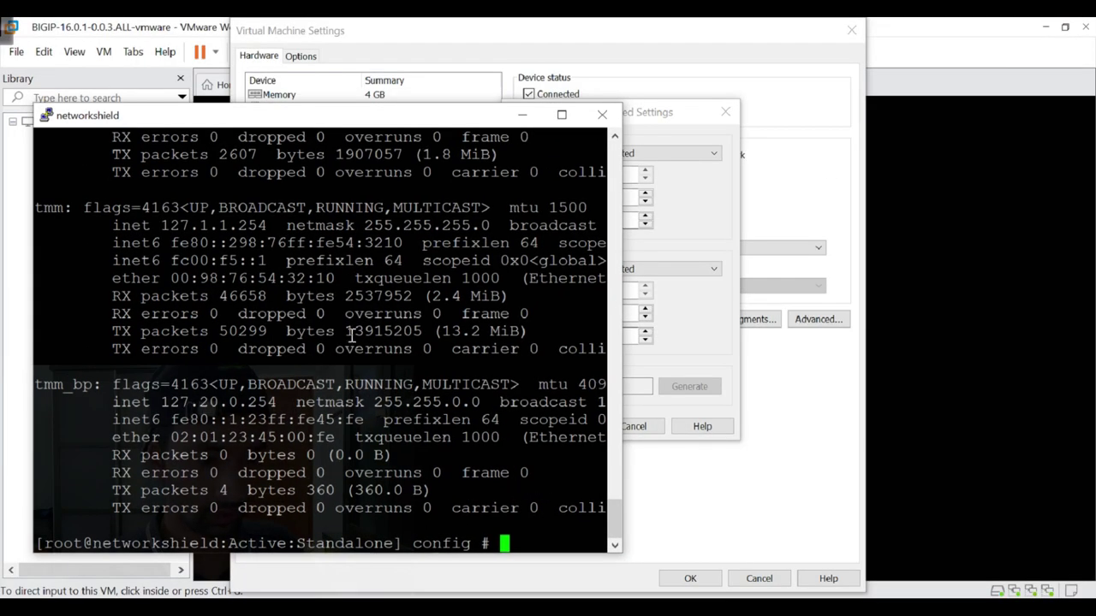
scroll(502, 417, up, 20)
scroll(392, 374, down, 20)
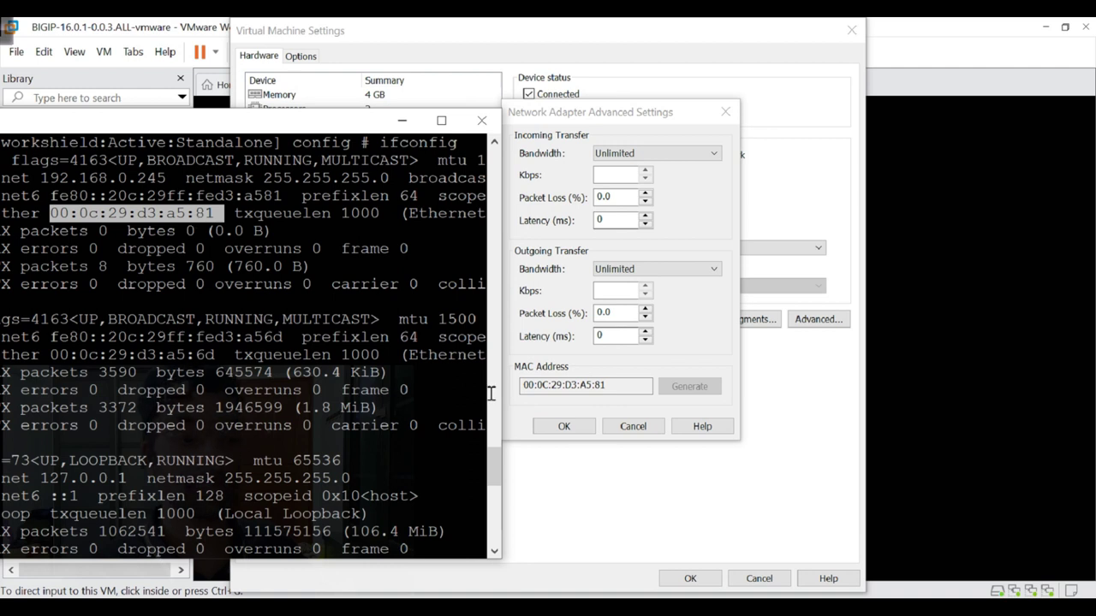
click(563, 427)
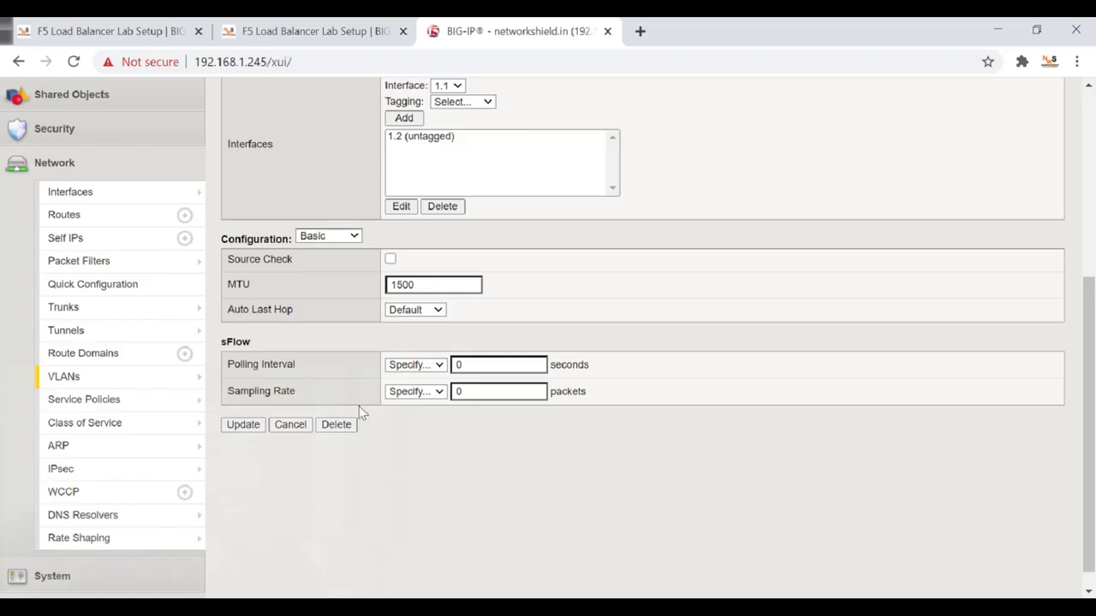
scroll(366, 405, up, 2)
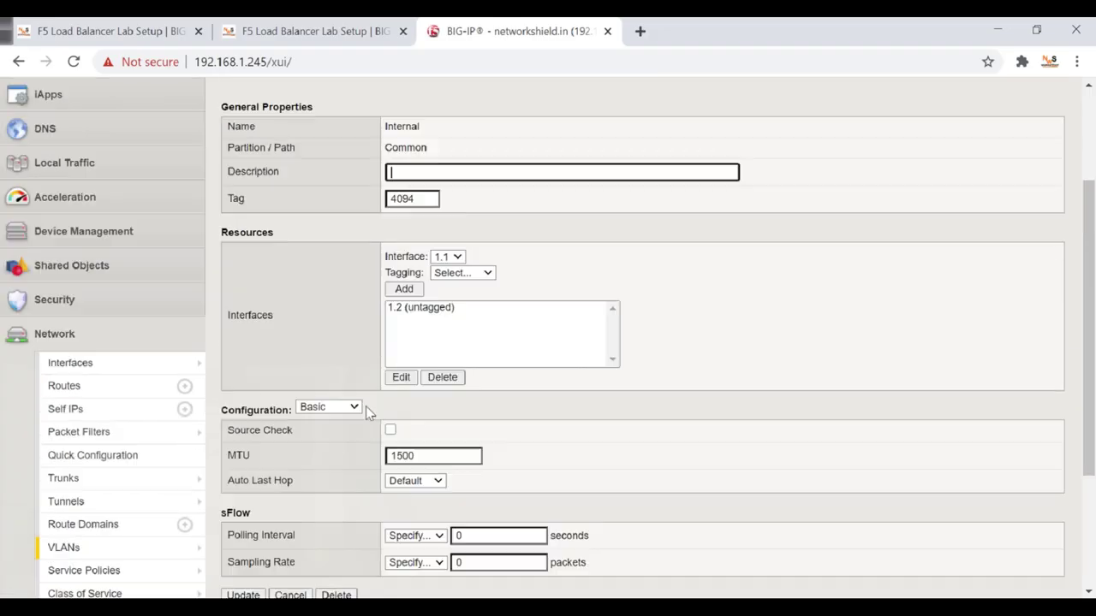
Start a new VLAN named External.
scroll(342, 424, down, 2)
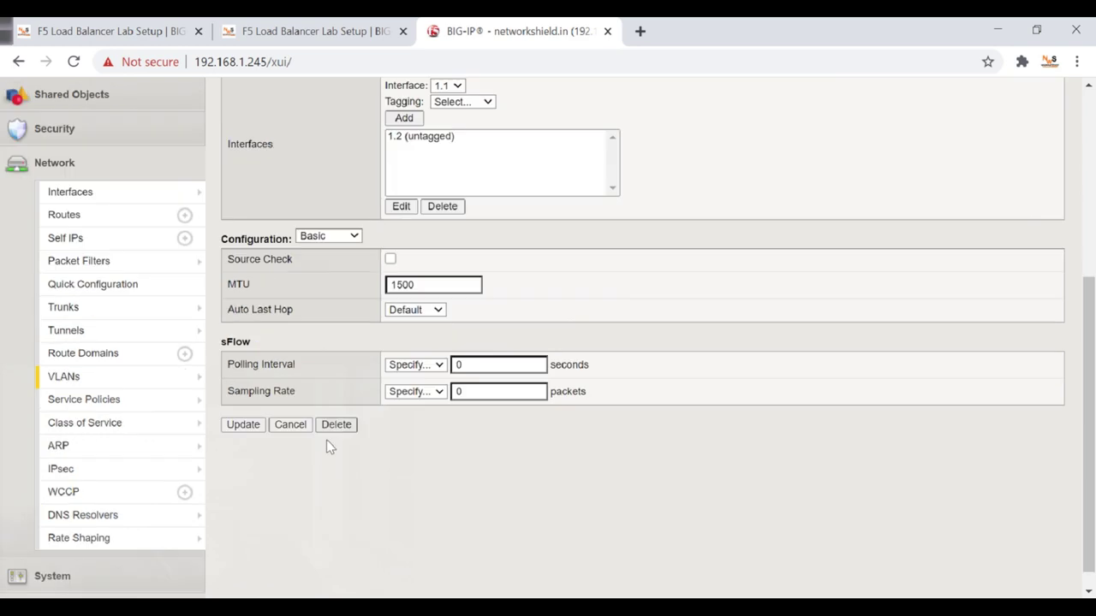
click(67, 377)
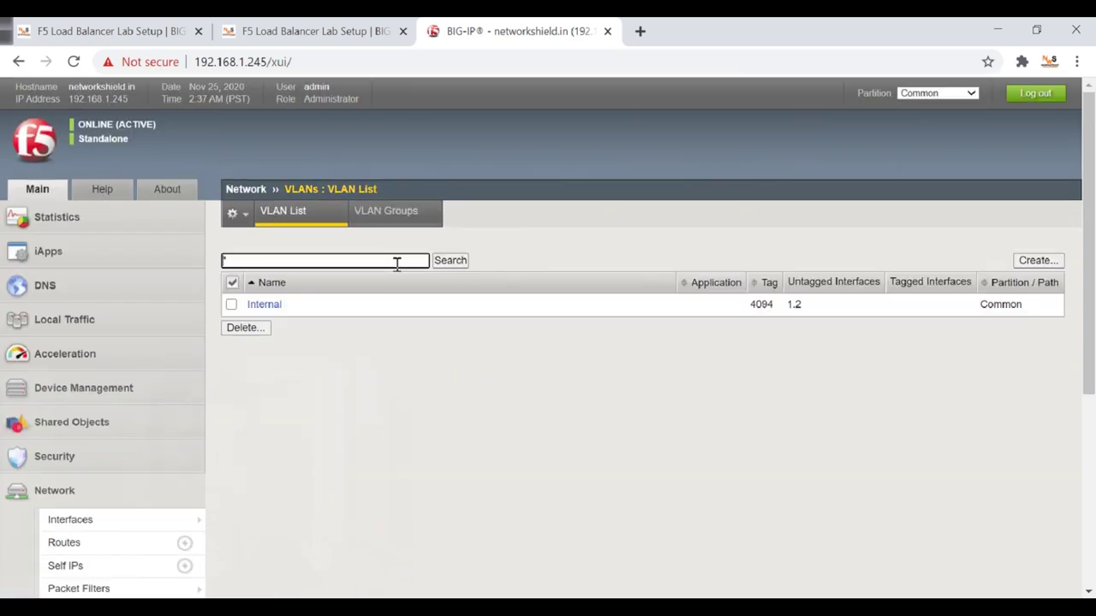
click(1034, 261)
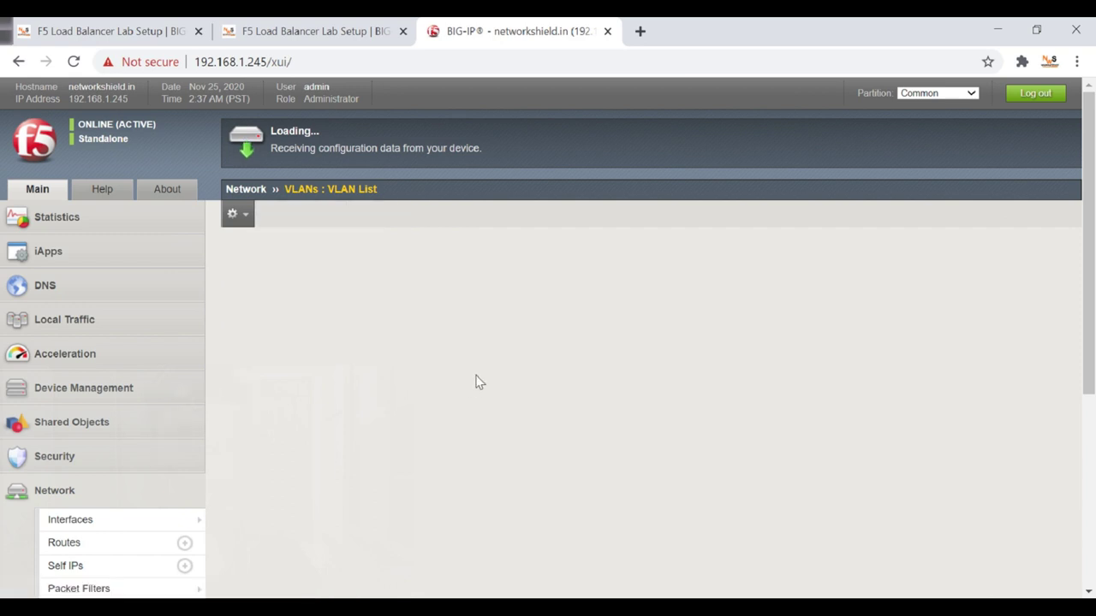
scroll(477, 380, down, 1)
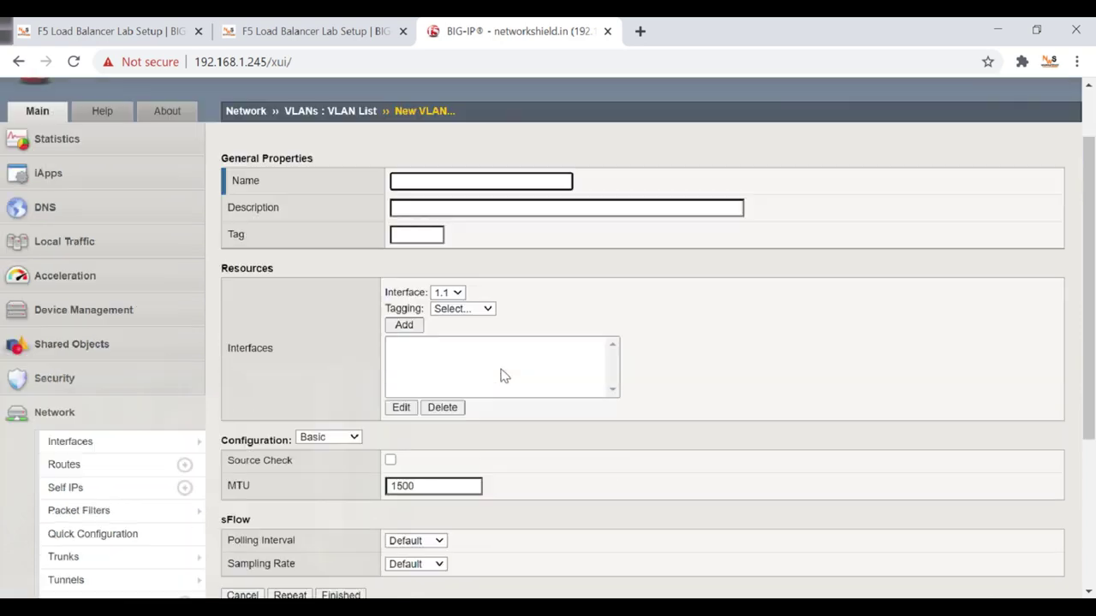
click(444, 178)
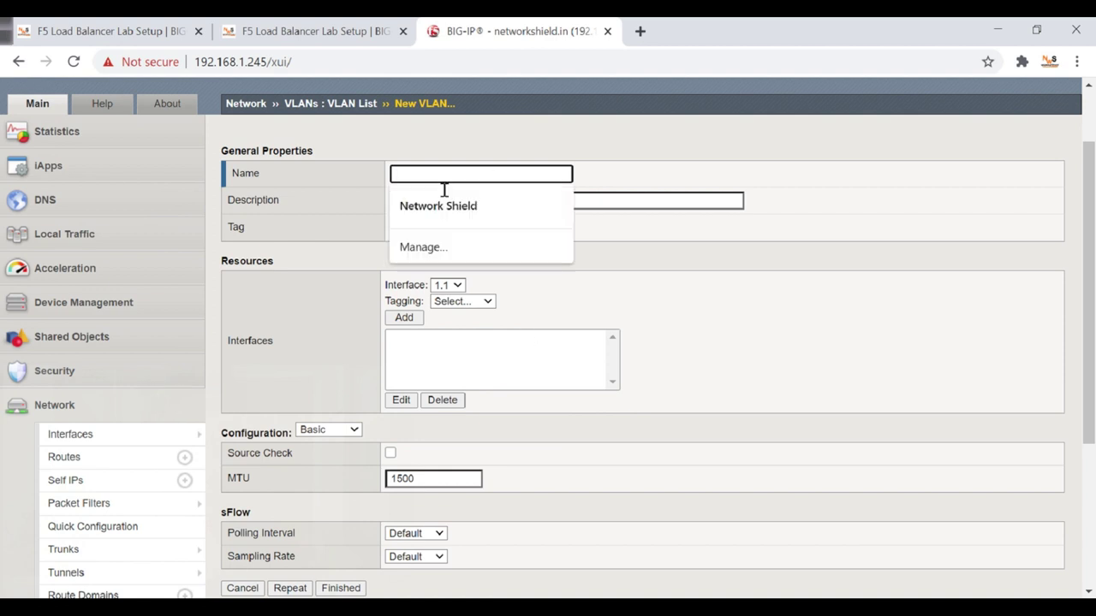
text(E)
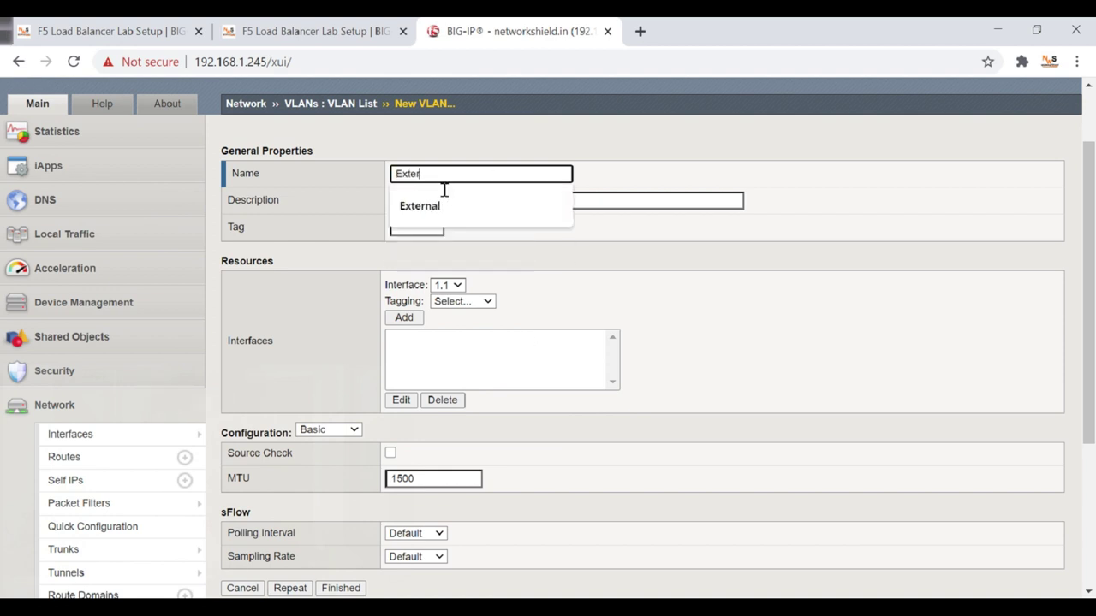
text(xter)
click(458, 206)
scroll(512, 256, down, 1)
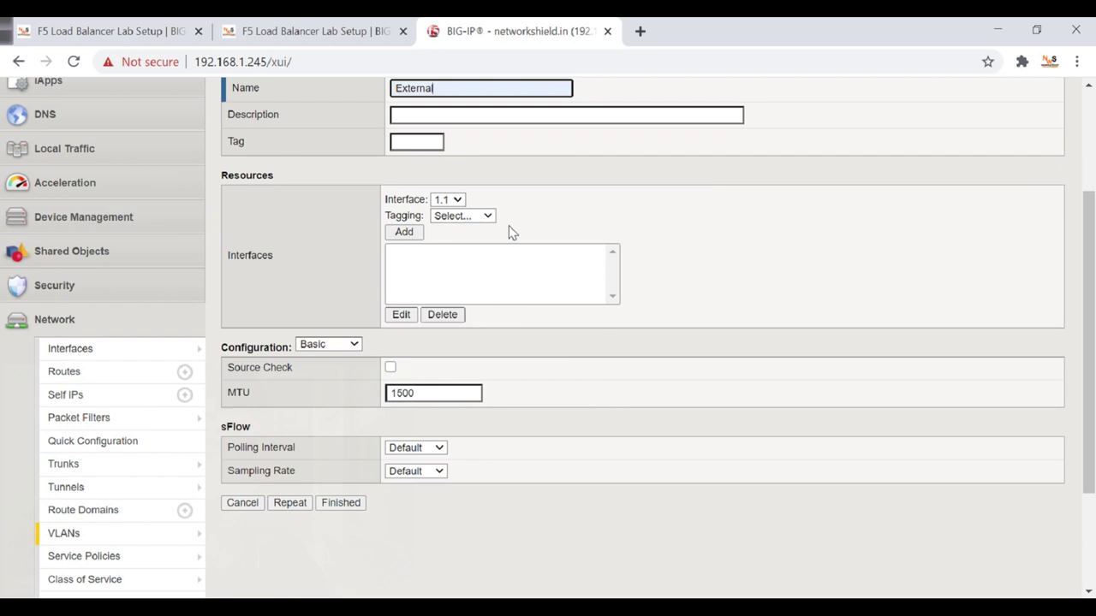
scroll(508, 231, up, 1)
Add interface 1.1 as Untagged to External and finish creating the VLAN.
click(448, 285)
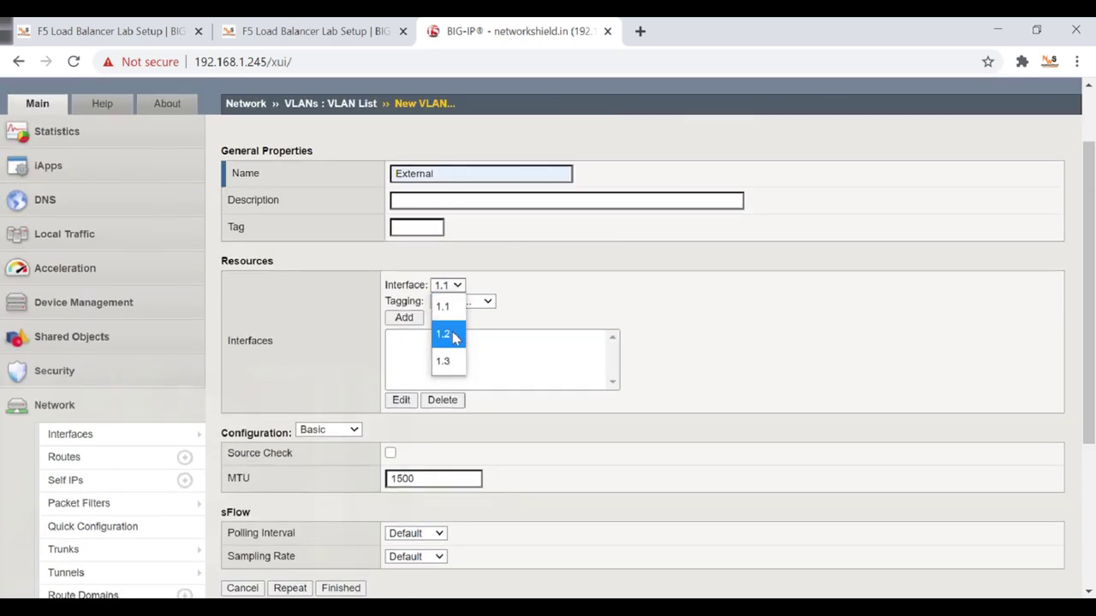
click(445, 320)
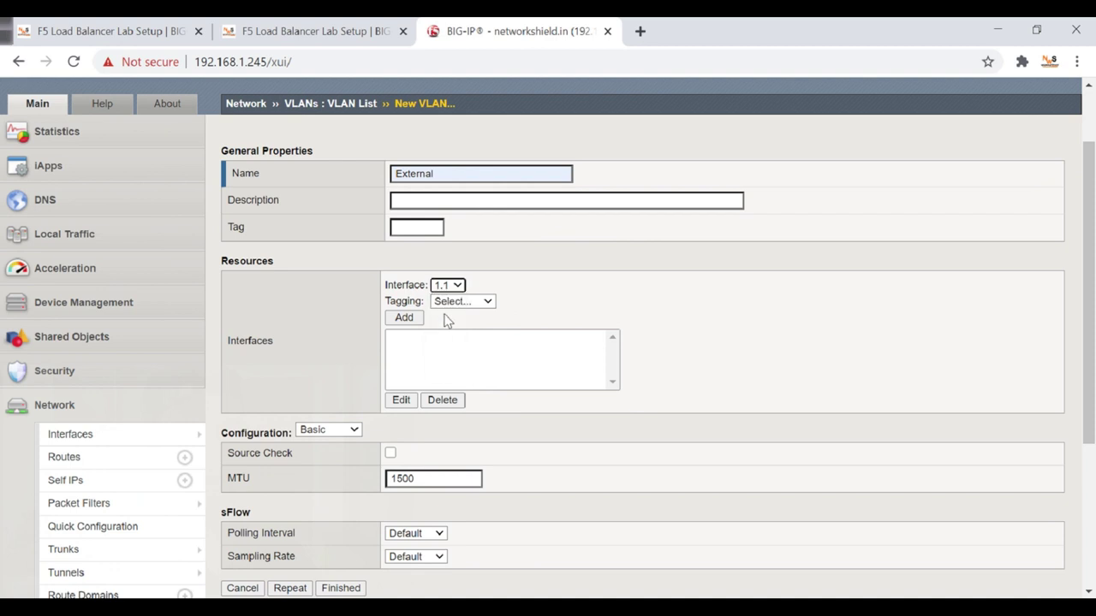
click(465, 303)
click(459, 377)
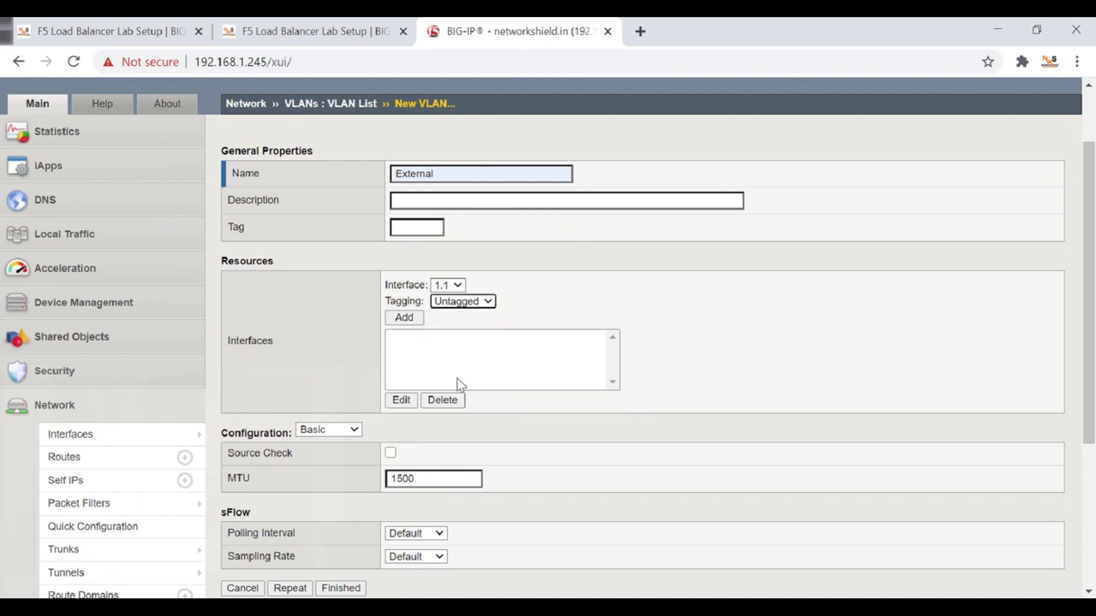
click(404, 317)
scroll(436, 358, down, 2)
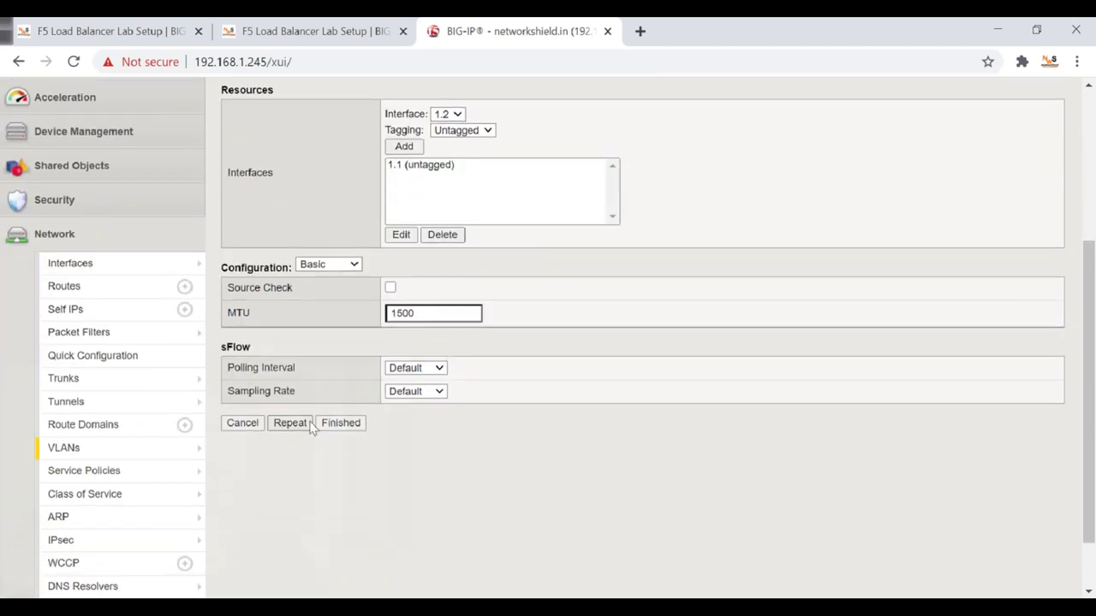
click(340, 428)
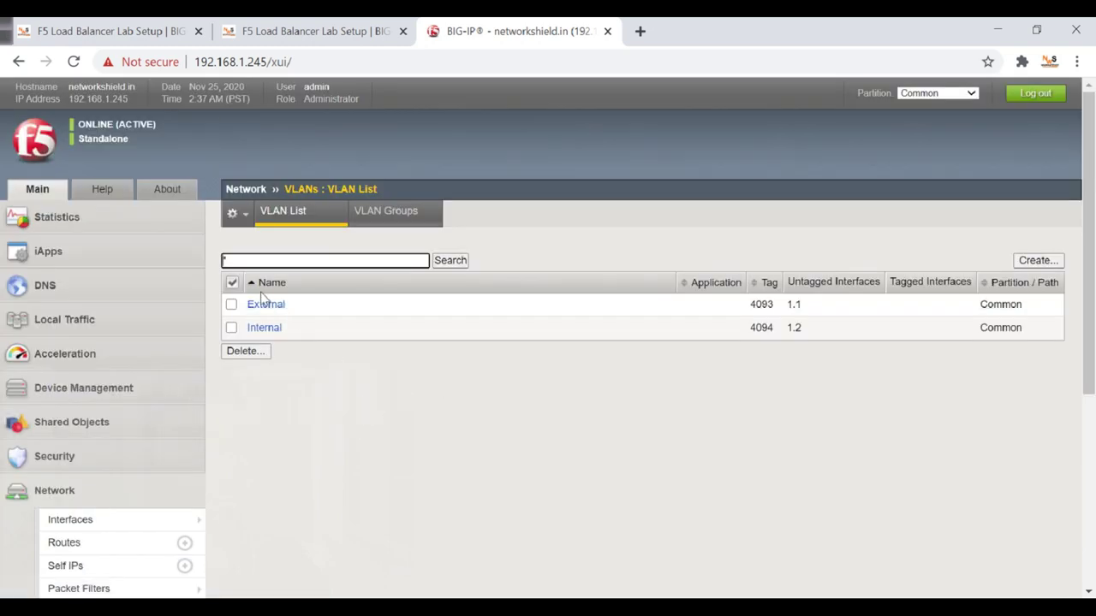
scroll(214, 359, down, 3)
Start a new self IP named External-Self-IP on VLAN External.
mouse_move(169, 413)
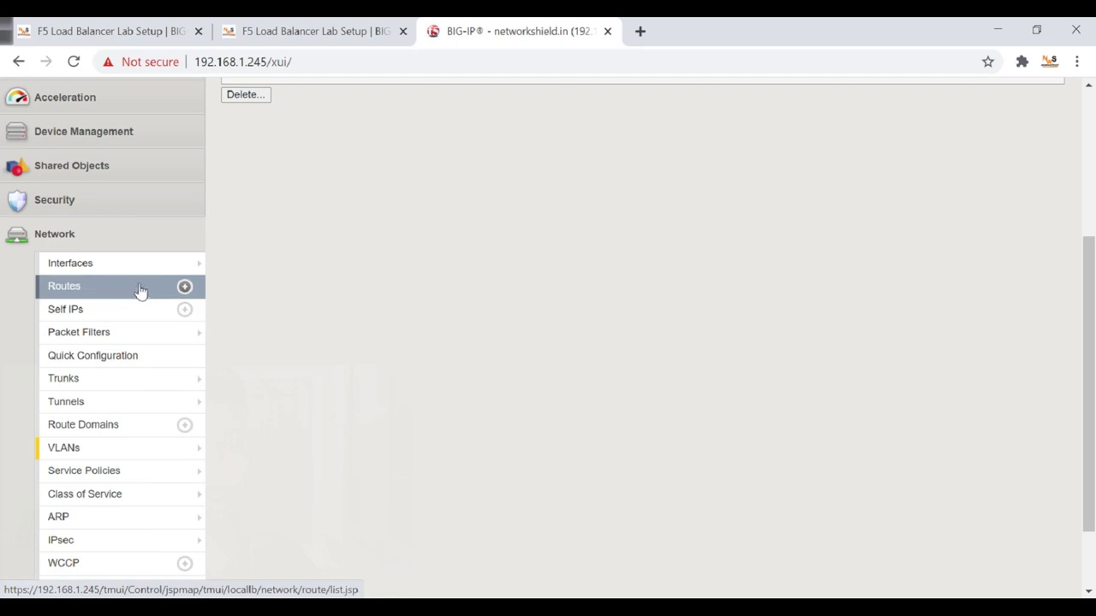
click(101, 318)
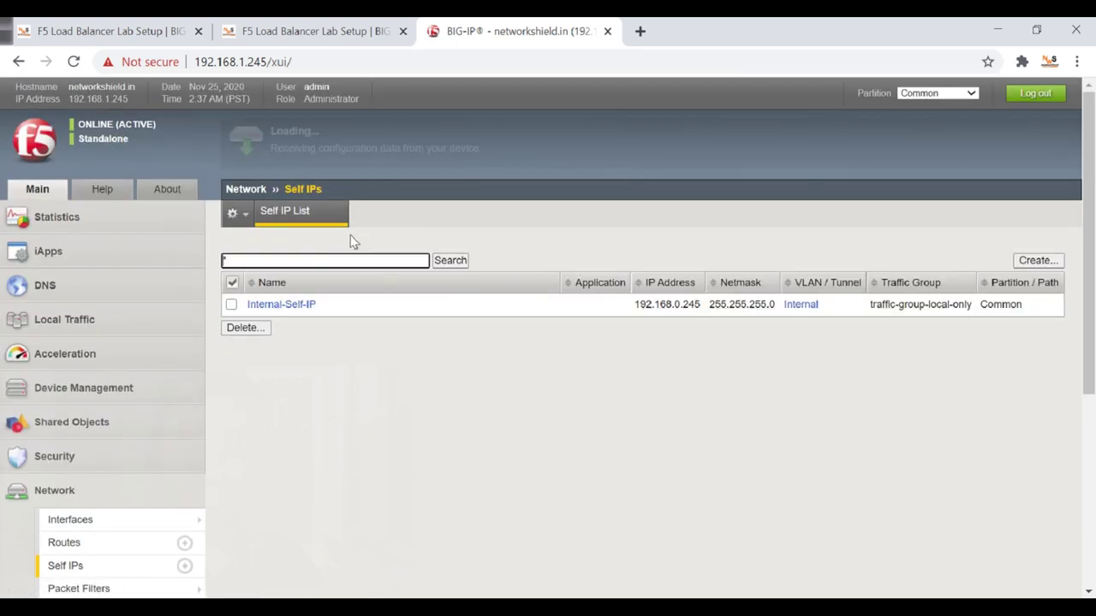
click(1037, 260)
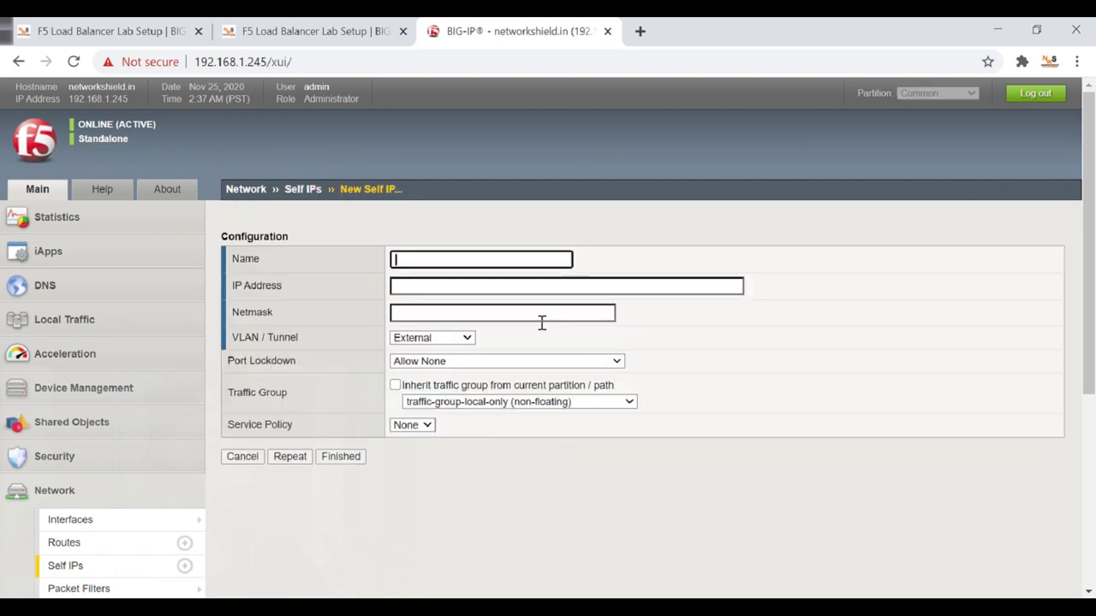
click(457, 262)
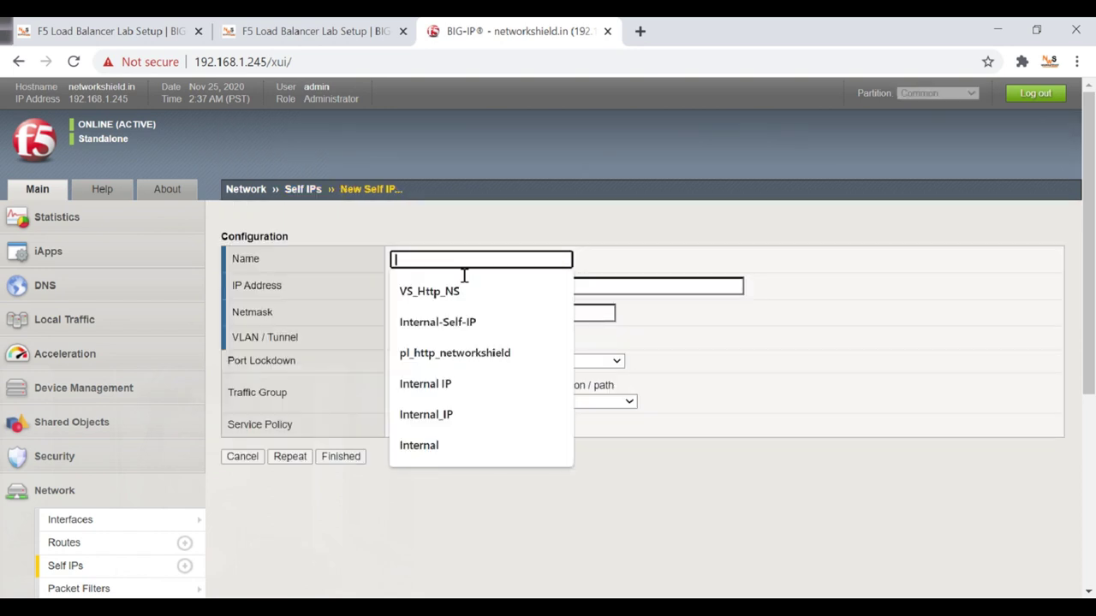
text(External-Self-IP)
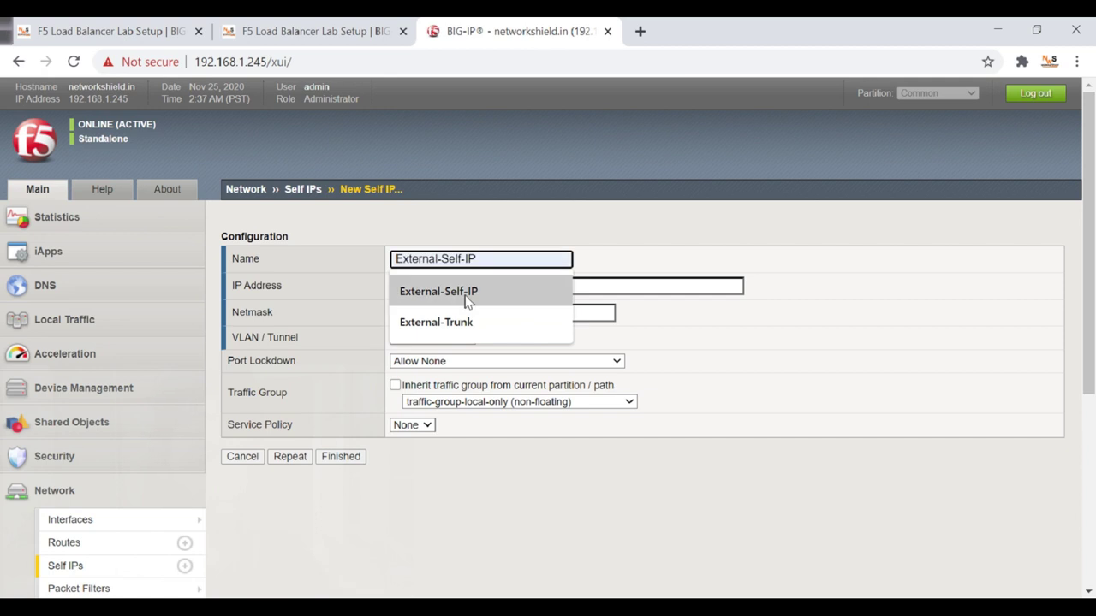
click(464, 295)
click(408, 318)
click(425, 286)
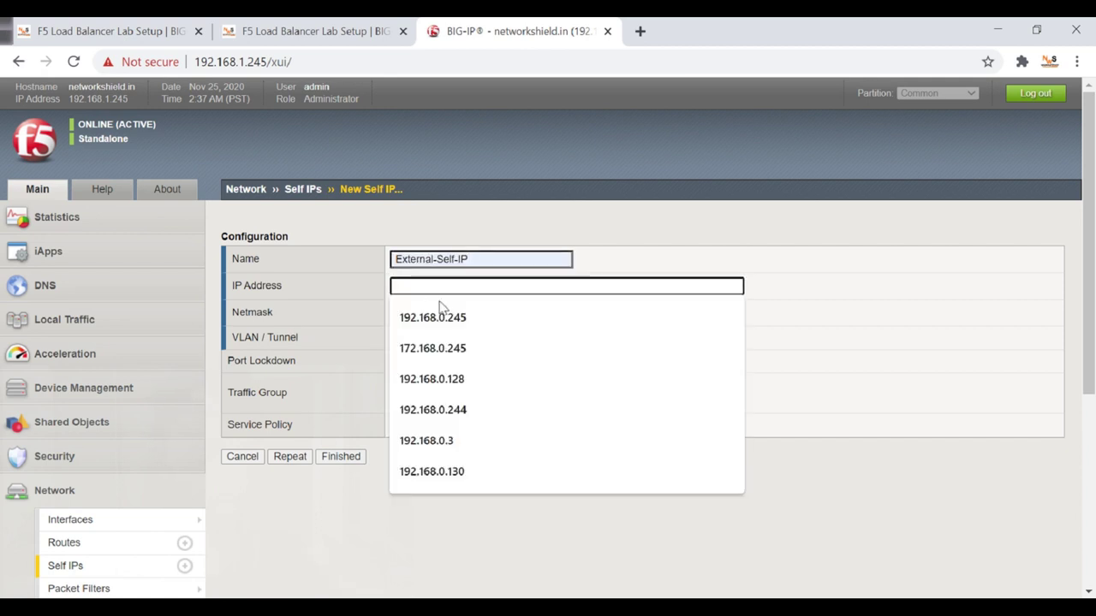
Enter 172.168.0.245 and netmask 255.255.255.0 for External-Self-IP, checking the lab topology diagram.
click(445, 356)
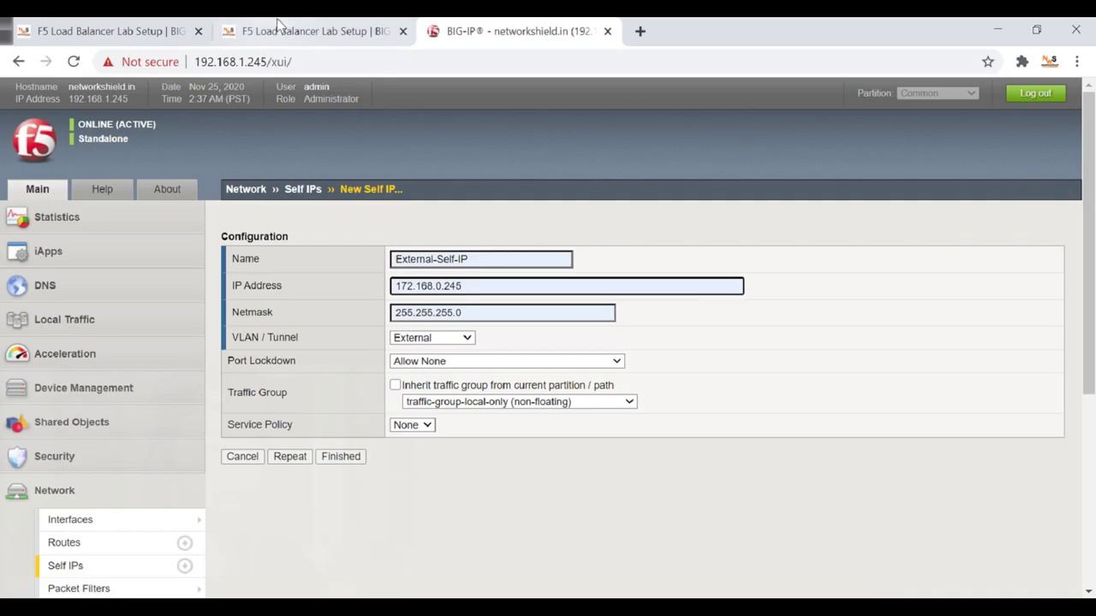
click(279, 26)
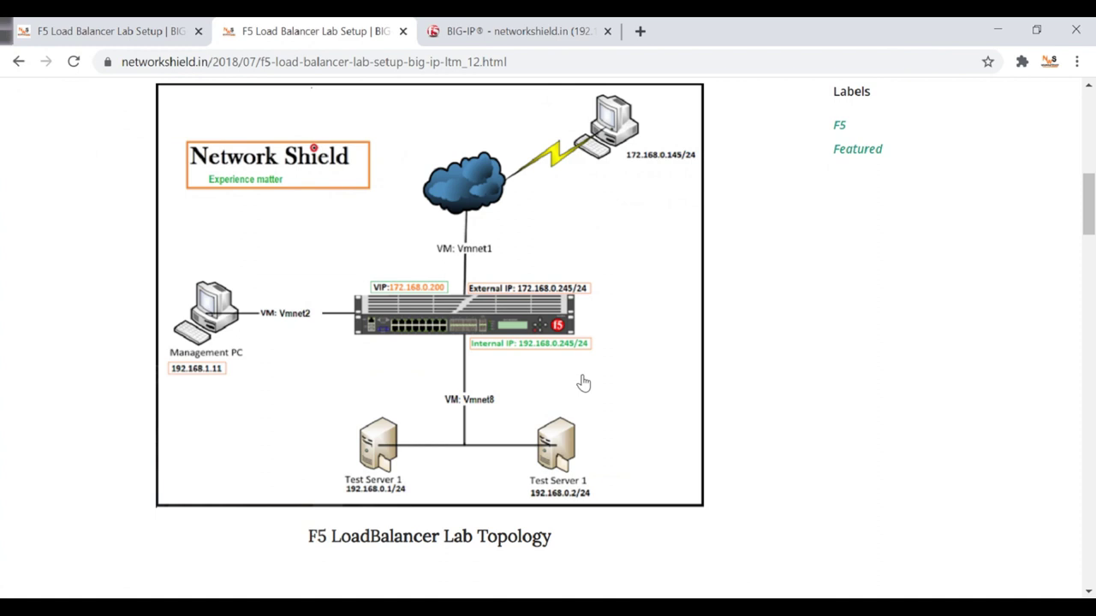
click(513, 31)
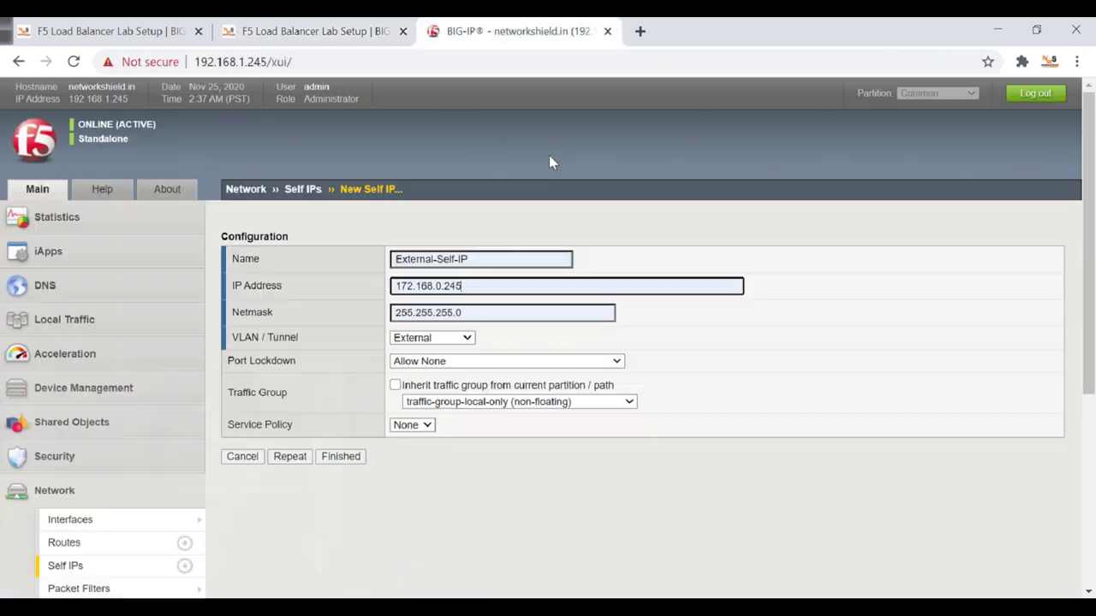
Assign the self IP to VLAN External with port lockdown Allow All, and finish creating it.
click(428, 339)
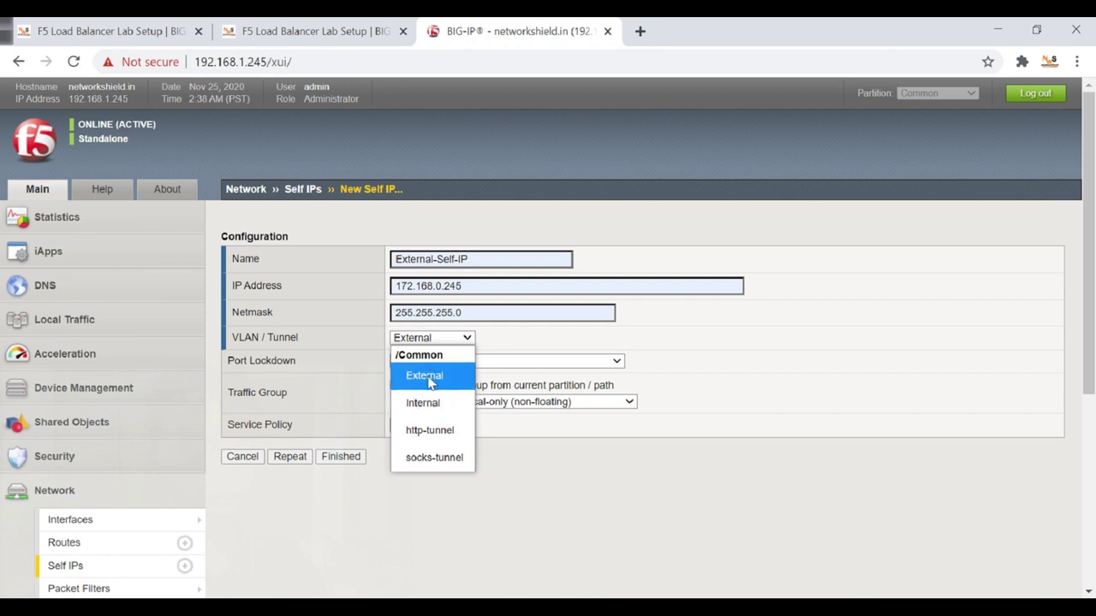
click(431, 379)
scroll(94, 485, down, 2)
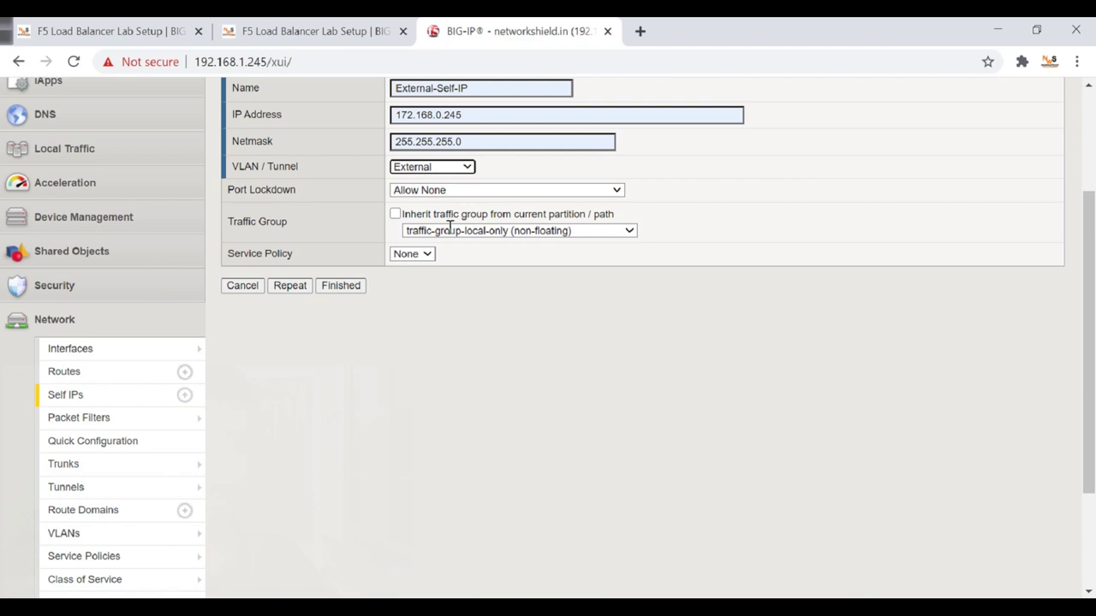
scroll(437, 274, up, 1)
click(421, 278)
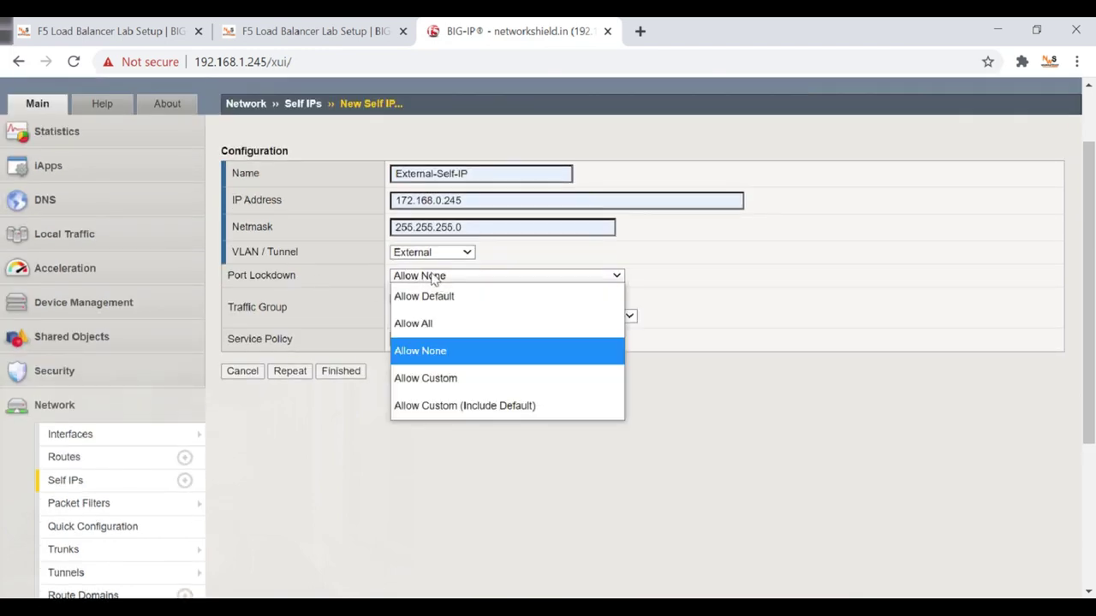
click(423, 322)
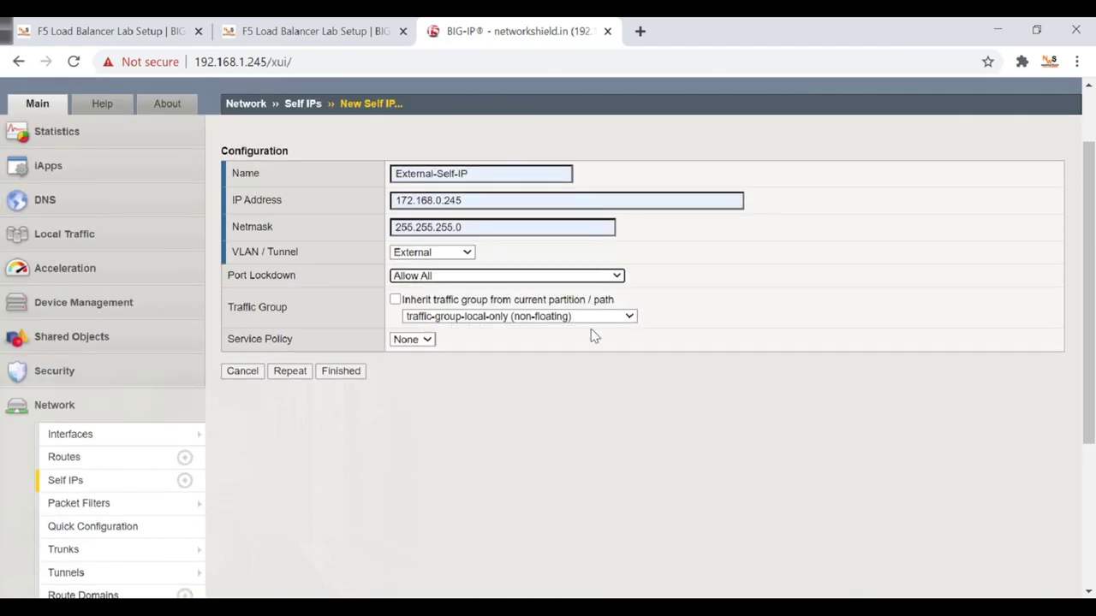
click(345, 371)
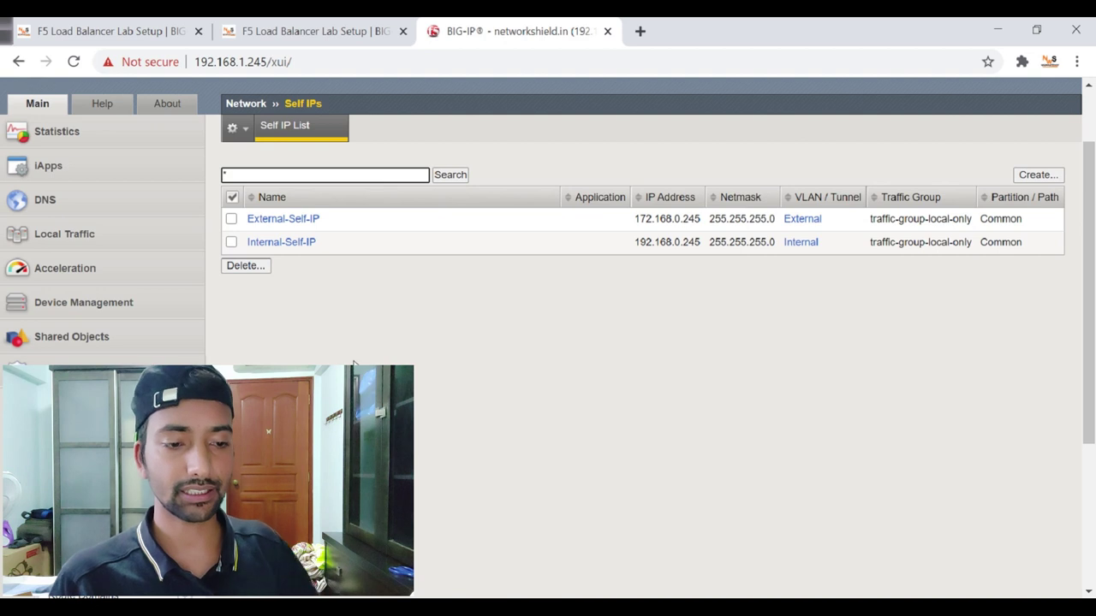
Review the External-Self-IP details, then go to Local Traffic > Nodes > Node List.
click(291, 225)
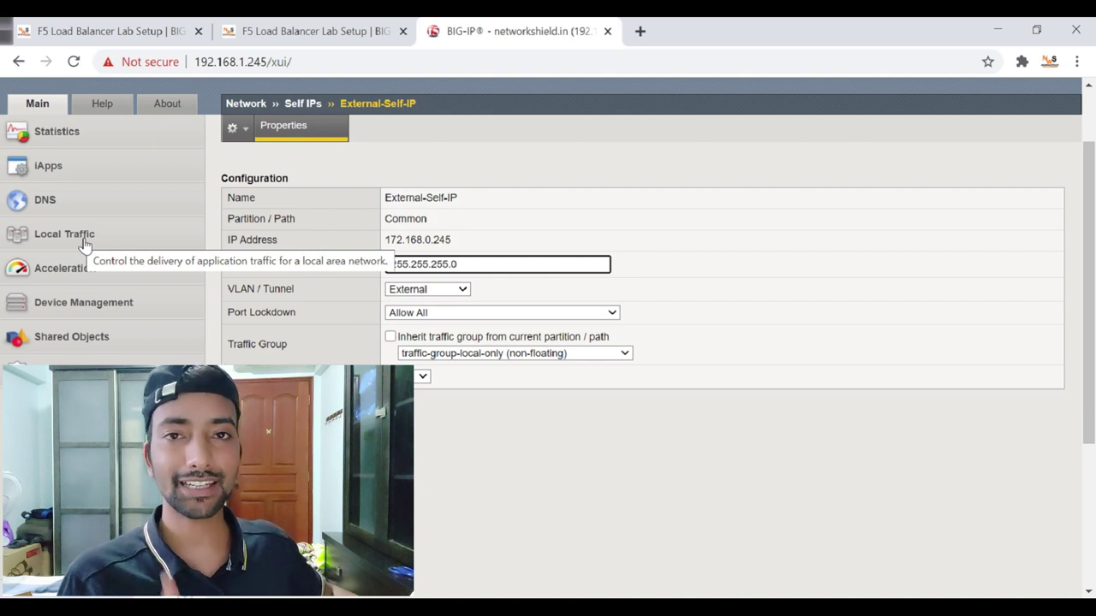
click(822, 610)
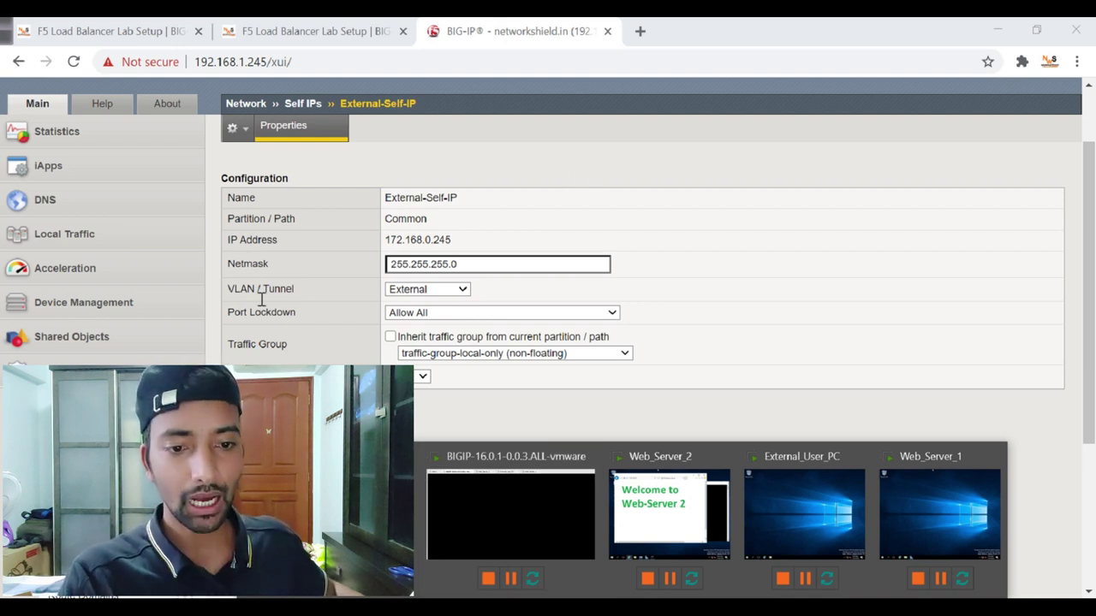
click(86, 234)
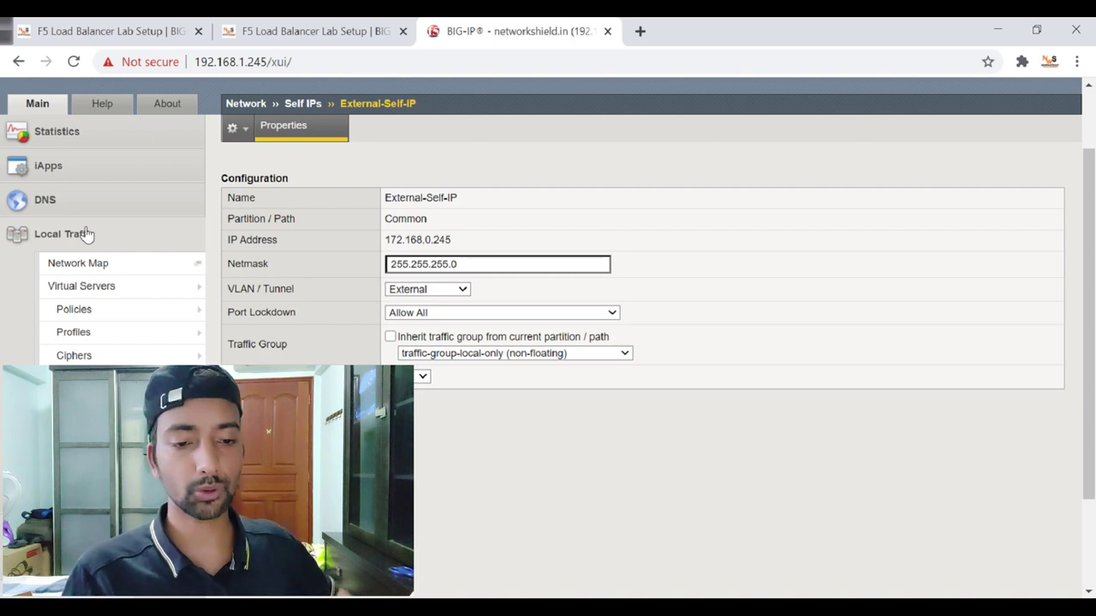
mouse_move(169, 435)
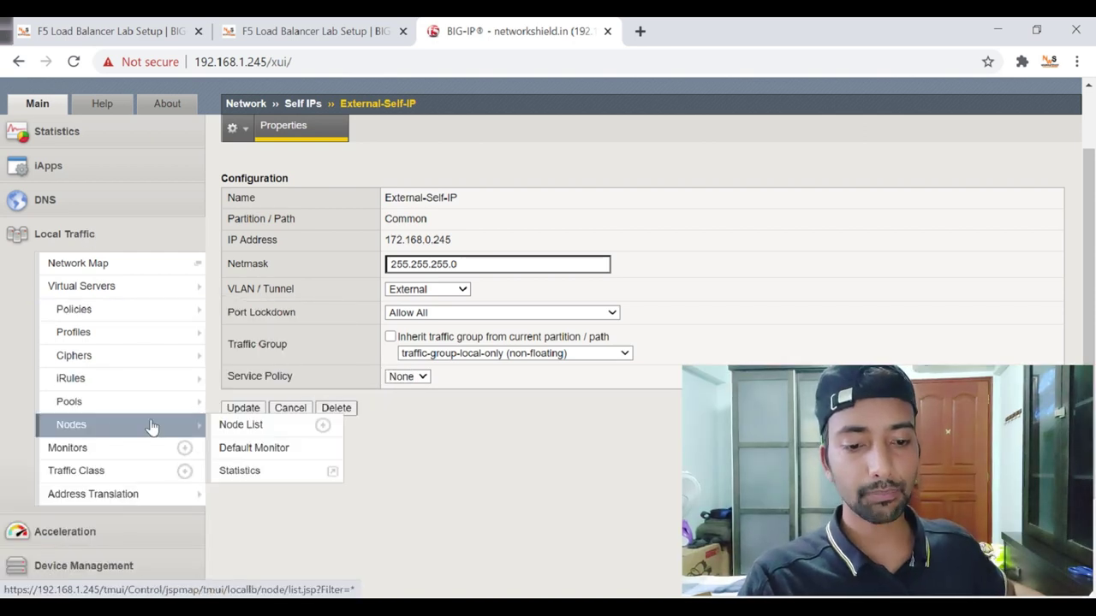
mouse_move(101, 409)
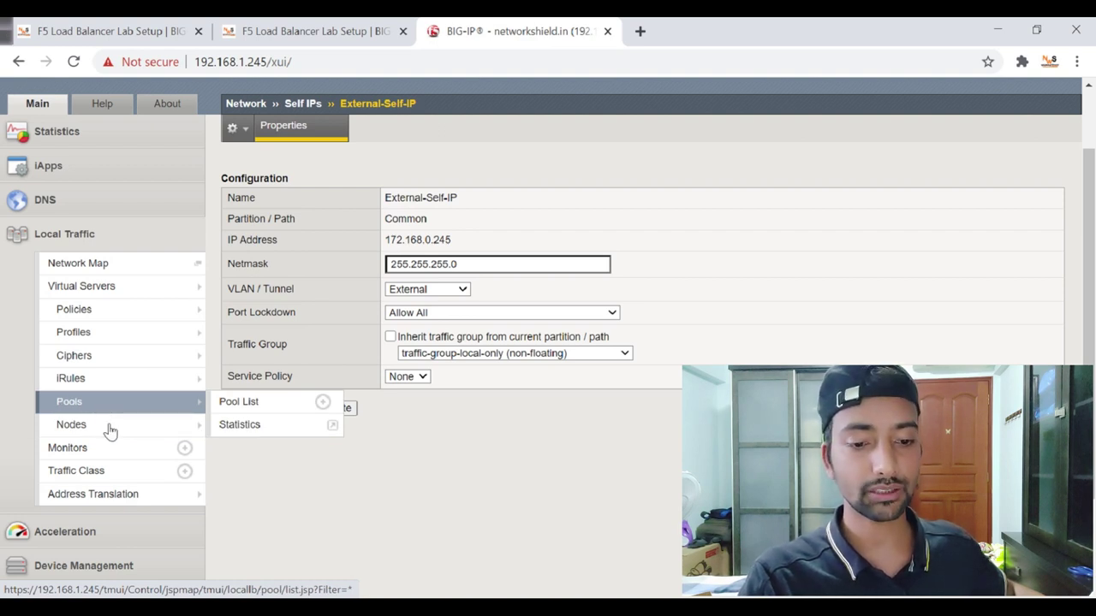
mouse_move(111, 432)
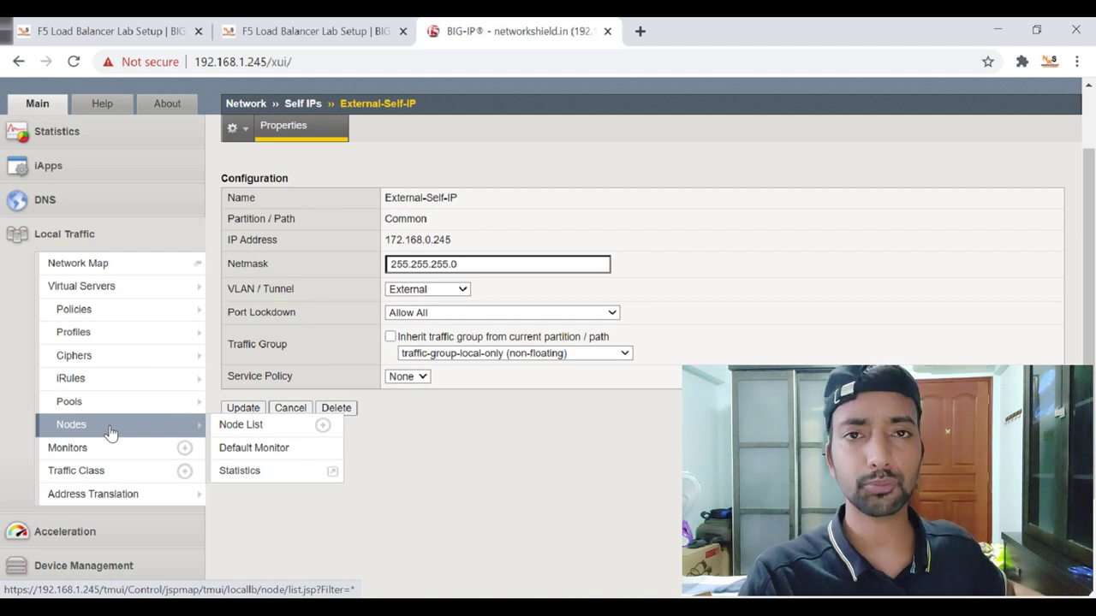
click(110, 432)
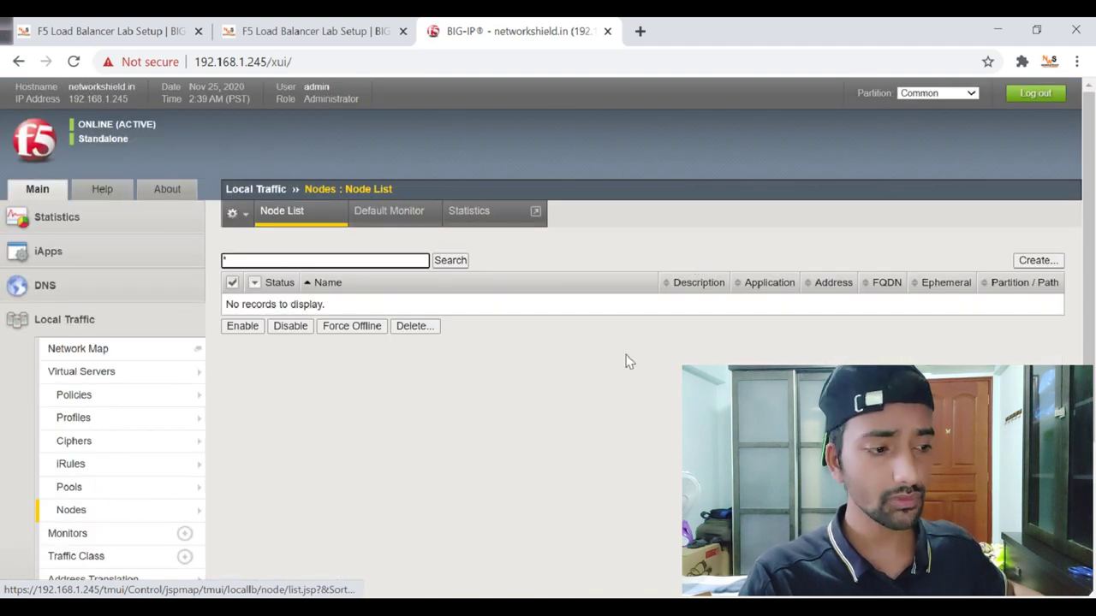
Create node WebServer2 at address 192.168.0.2 with the Node Default health monitor.
click(1037, 259)
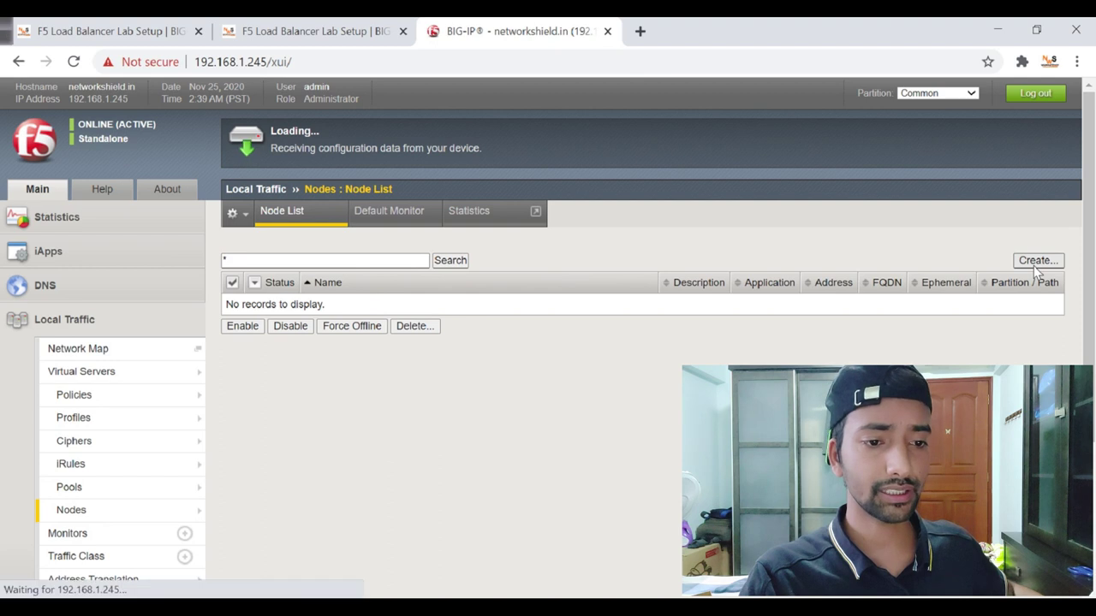
click(460, 262)
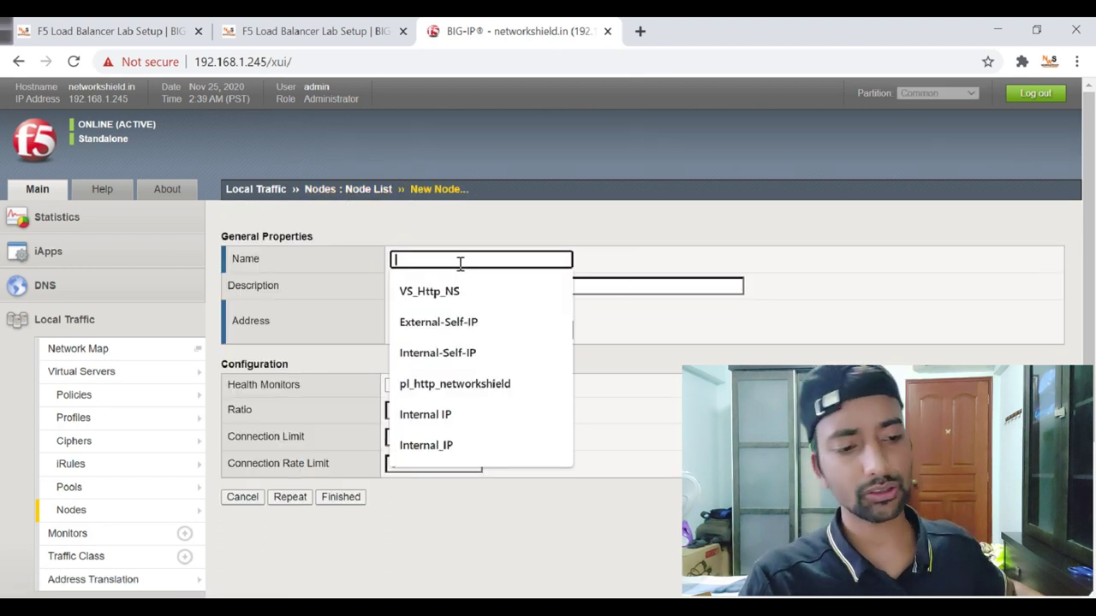
text(Web)
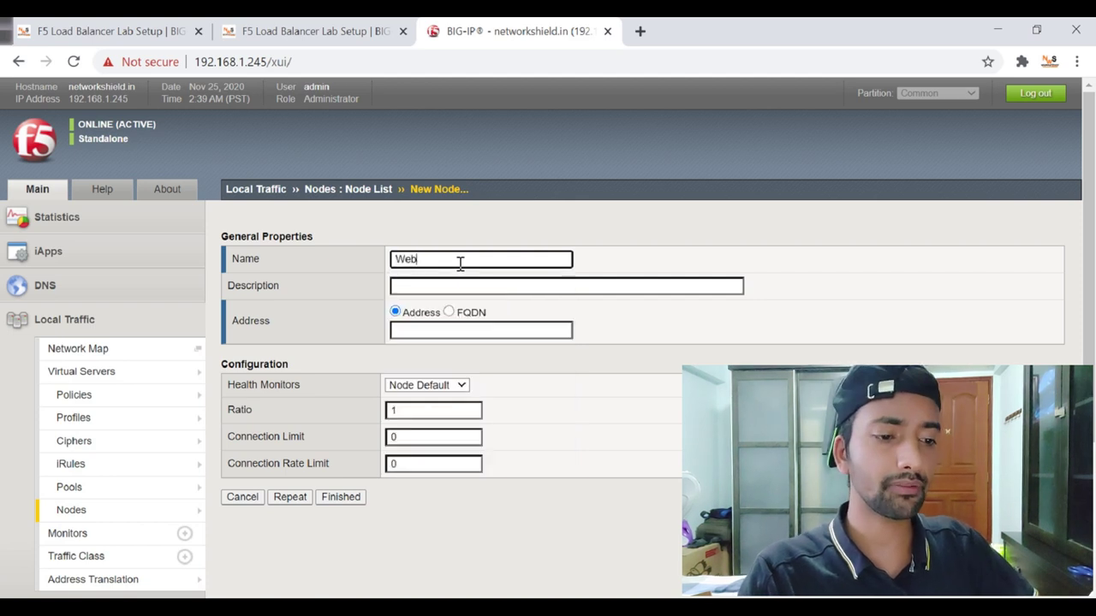
text(Server1)
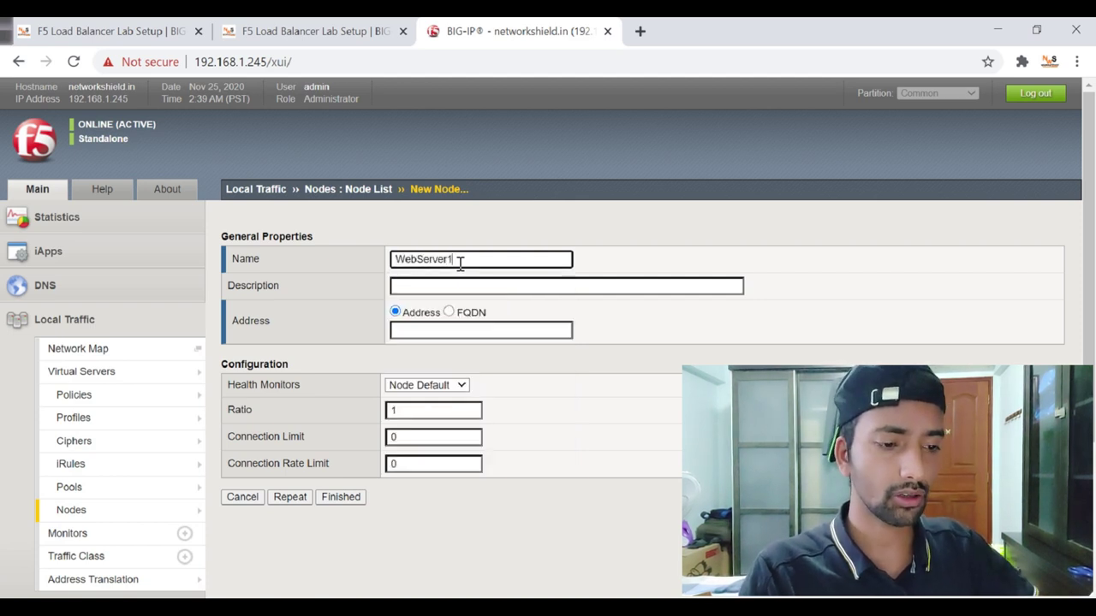
click(422, 332)
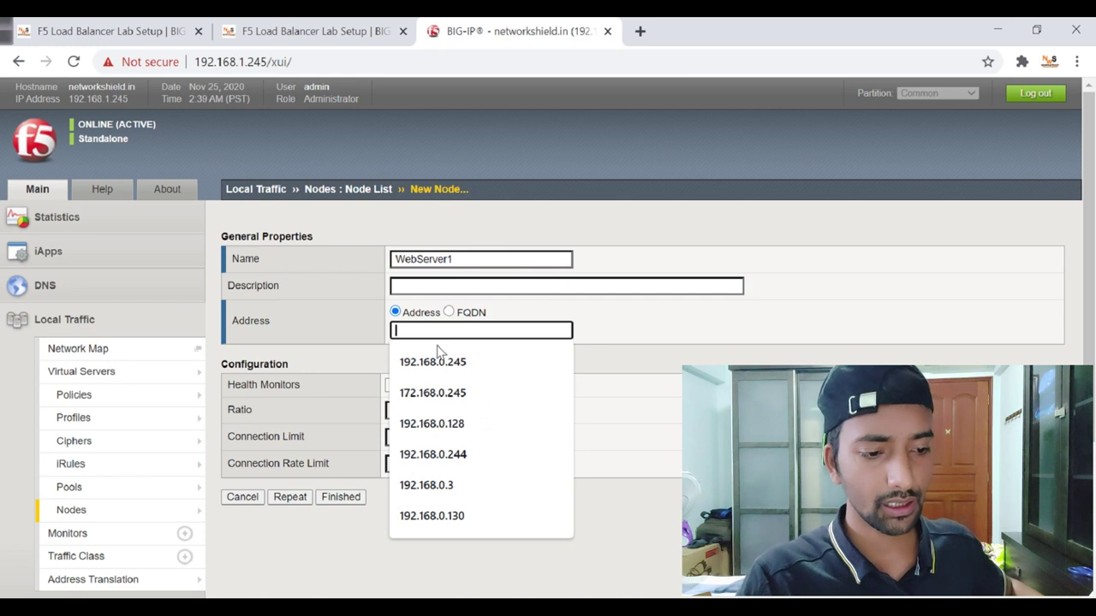
text(192.168.1.)
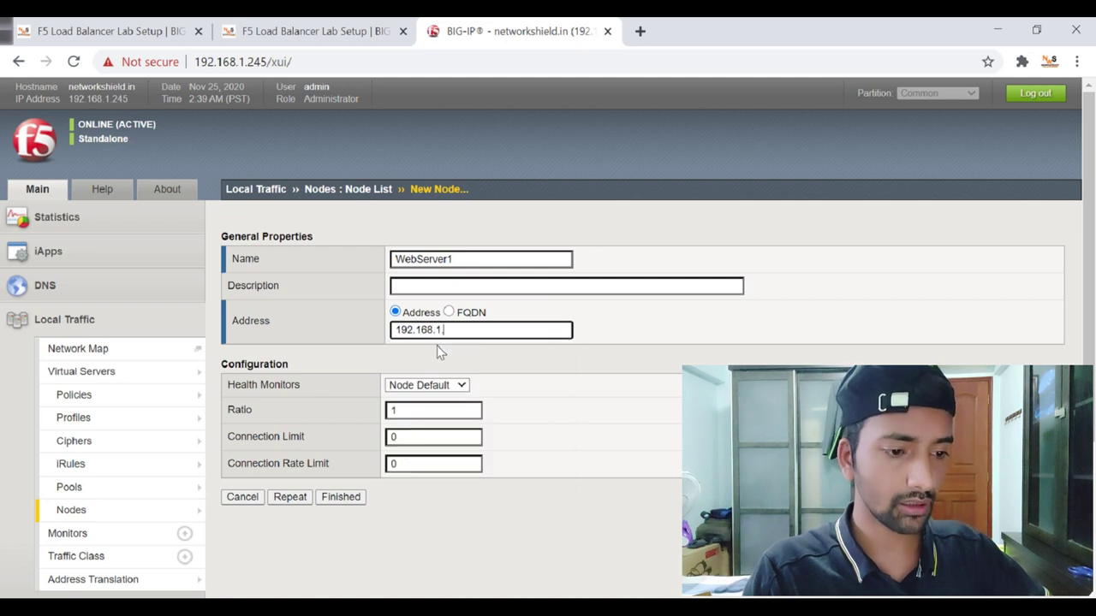
key(BackSpace)
key(BackSpace)
text(0.2)
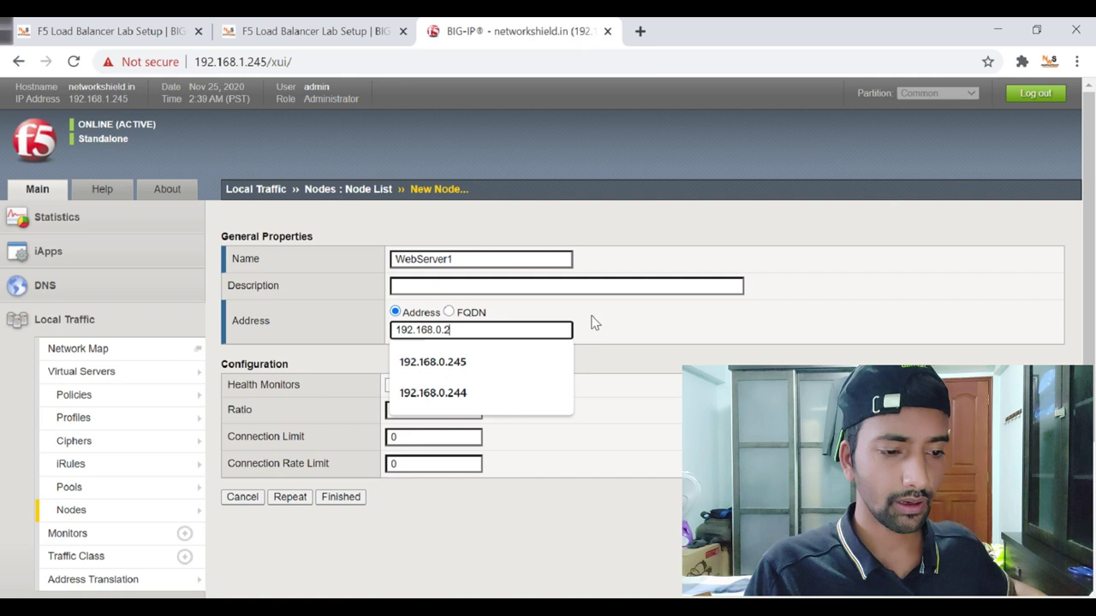
click(493, 261)
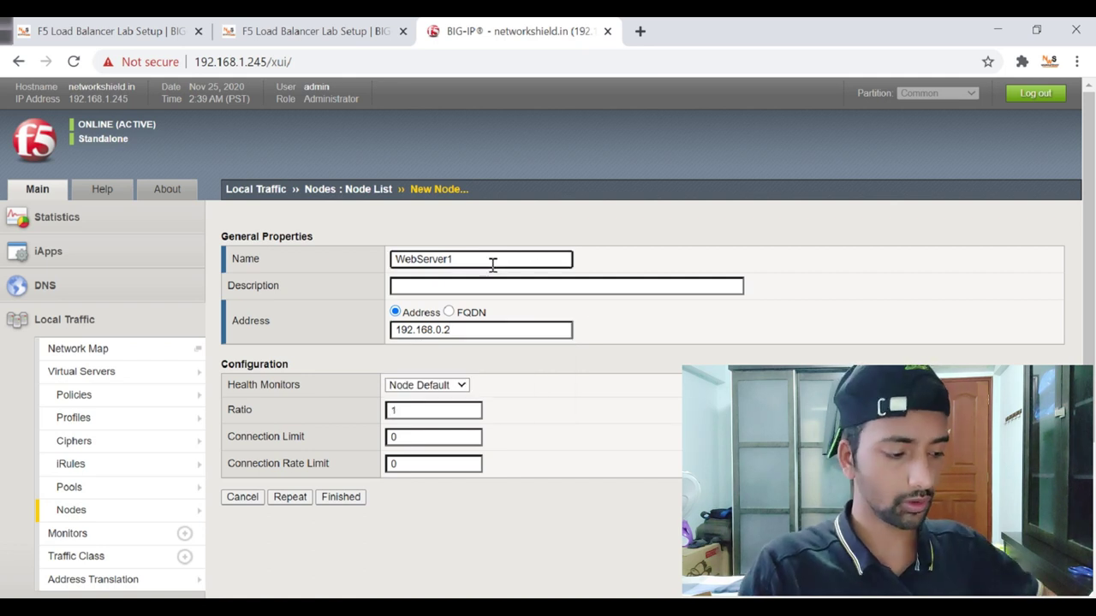
text(2)
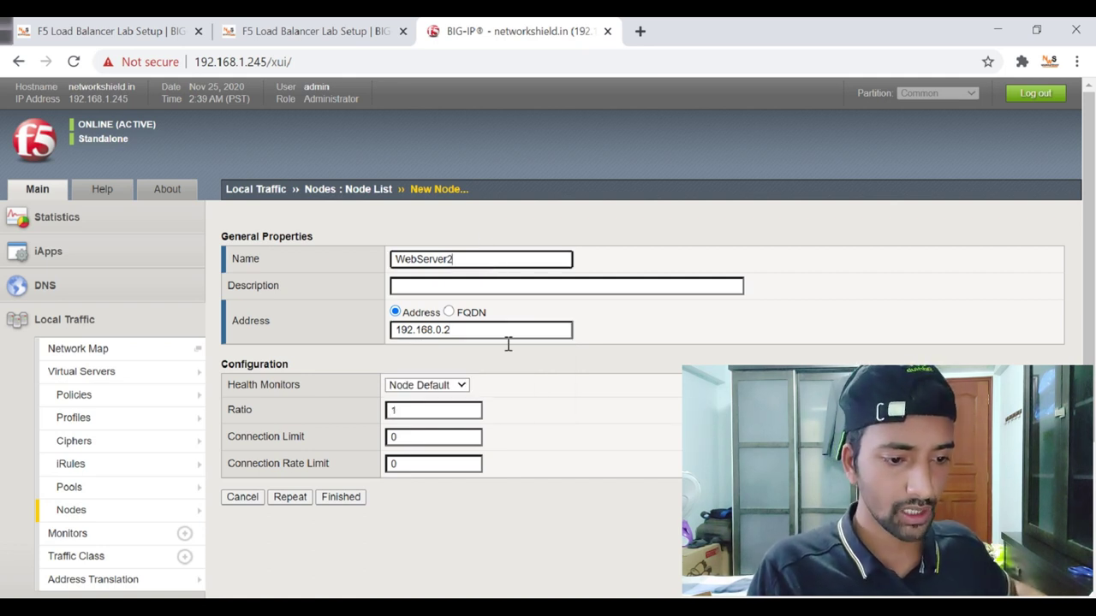
click(445, 389)
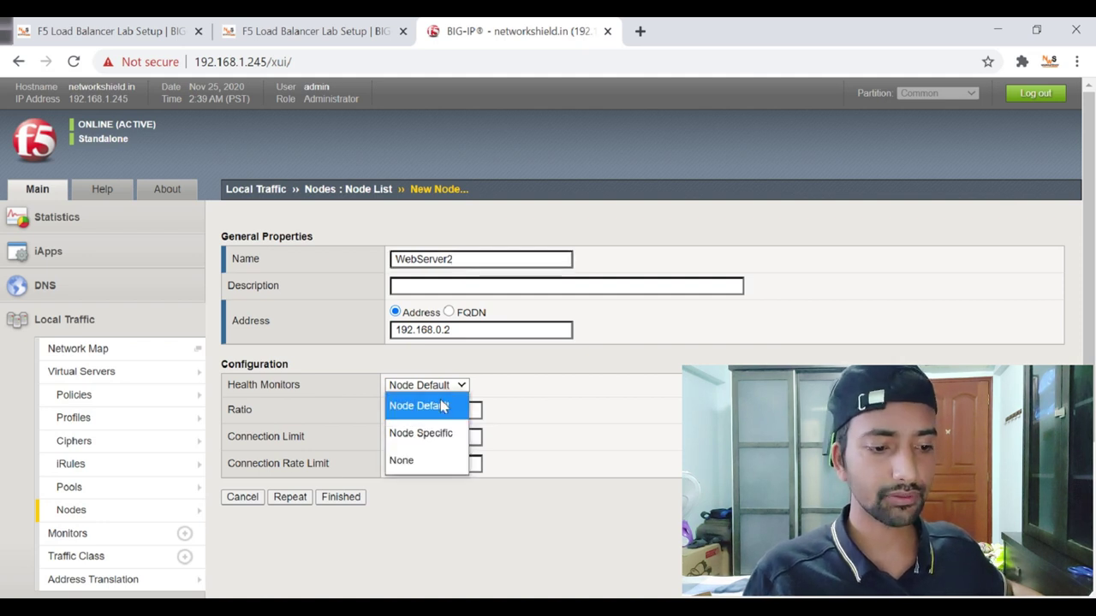
click(443, 405)
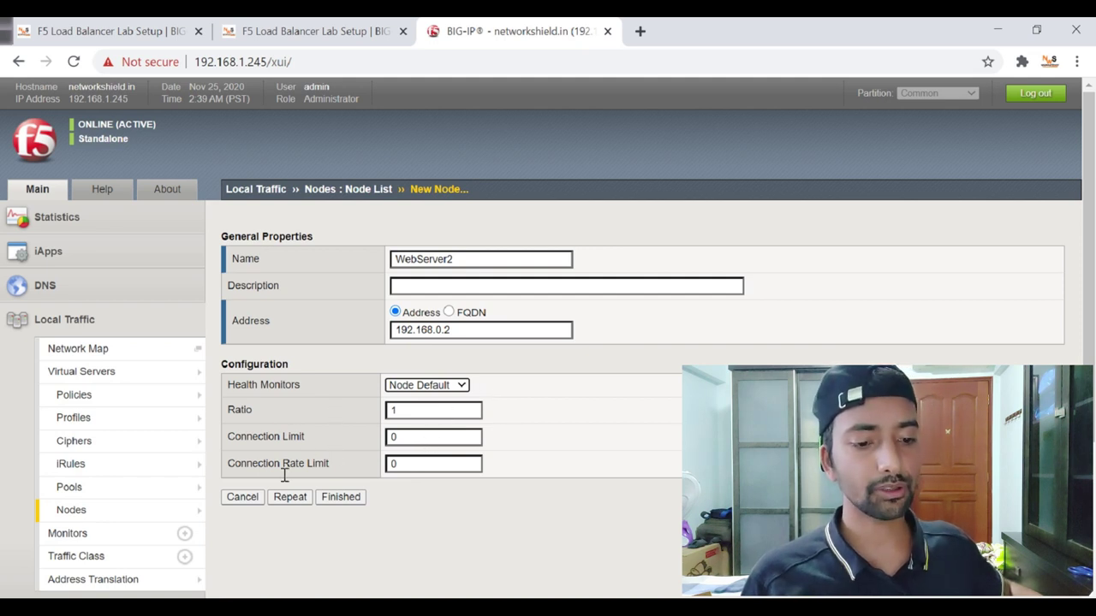
click(349, 503)
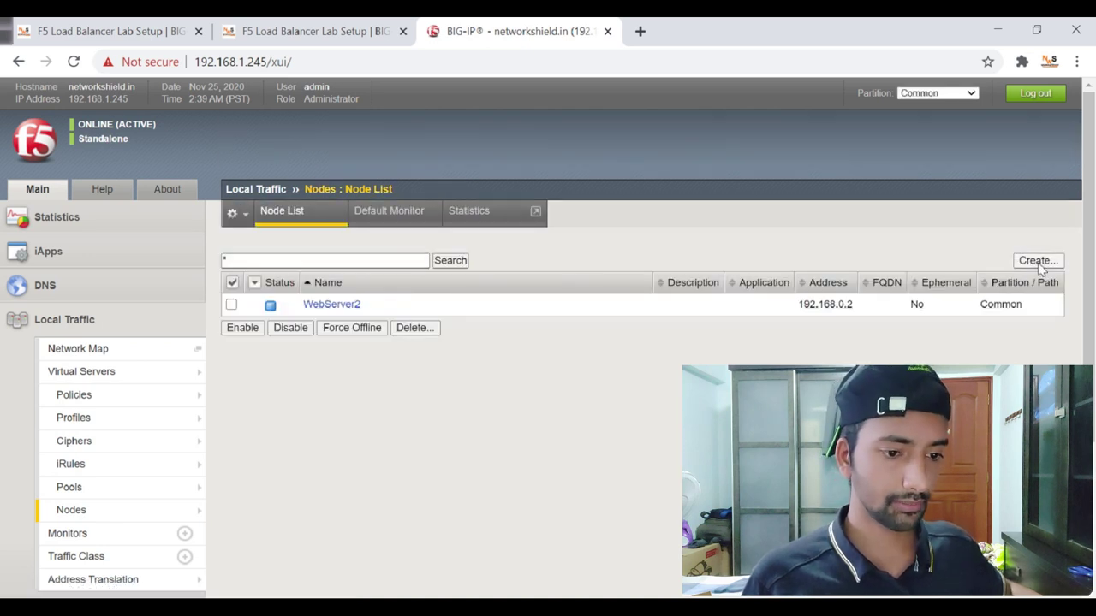
Start another node, then switch to the Local Traffic Pool List.
click(1037, 260)
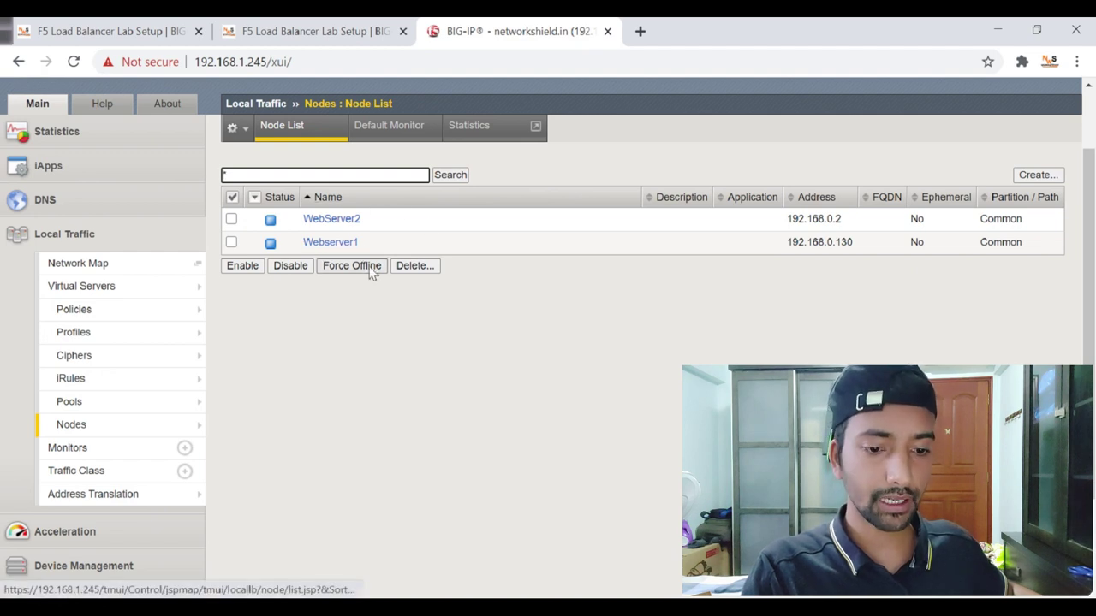
mouse_move(141, 428)
click(83, 409)
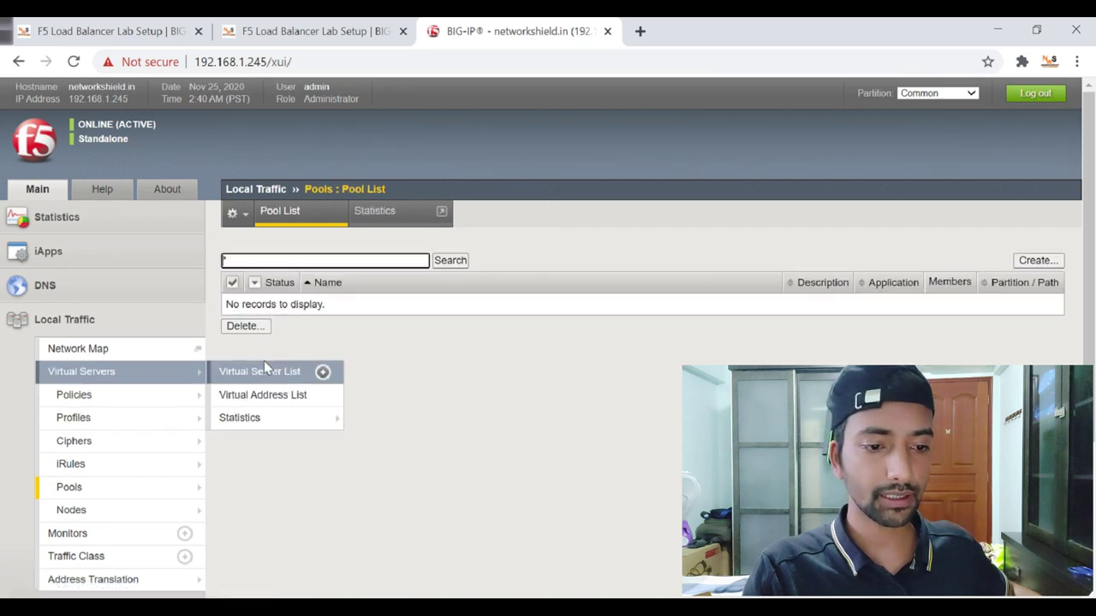
Create a new pool named pl_http_networkshield, described 'Testing for Web-Service Load balancing'.
scroll(504, 355, down, 1)
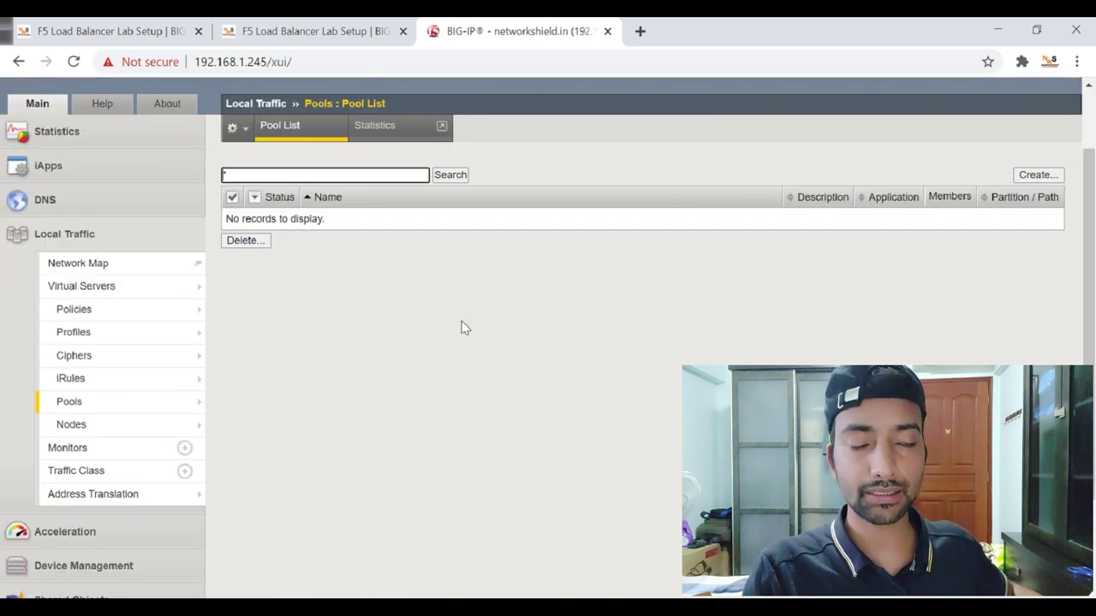
click(1041, 176)
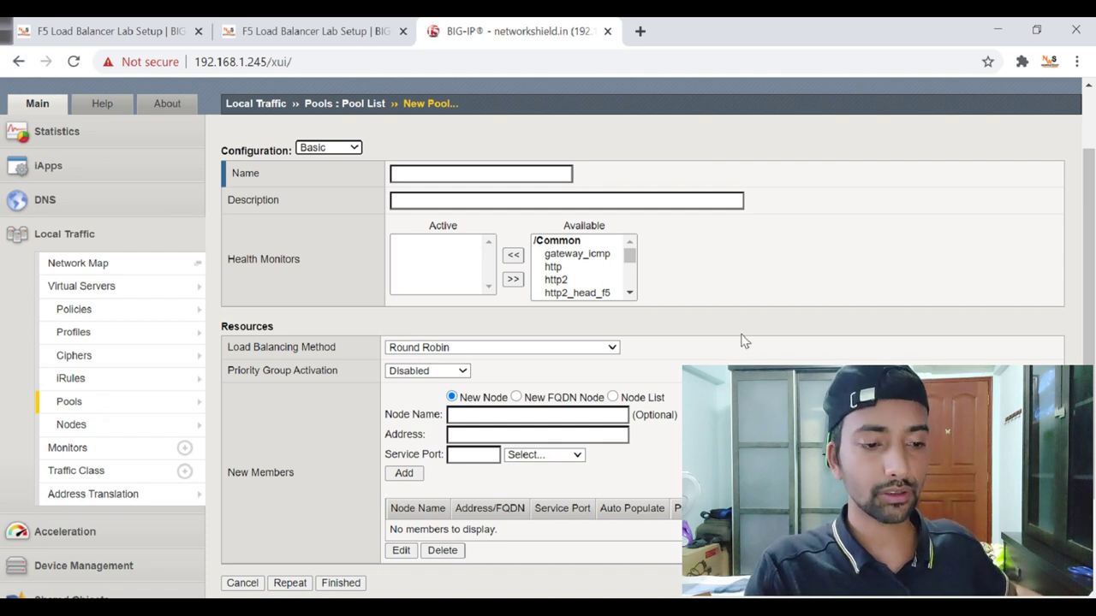
scroll(744, 347, down, 1)
scroll(753, 347, up, 3)
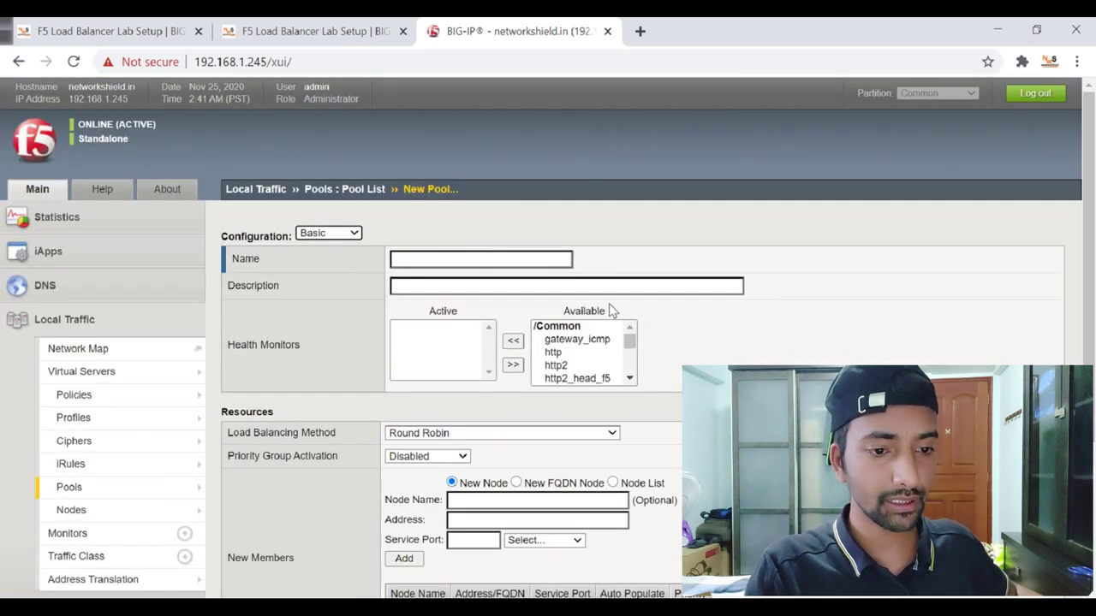
click(482, 262)
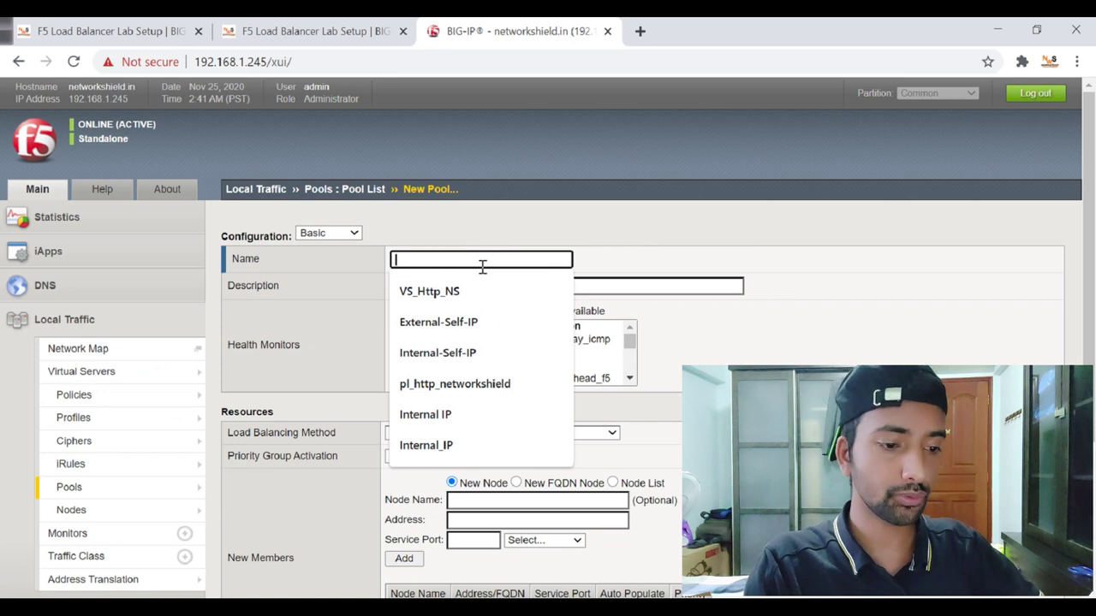
text(PL)
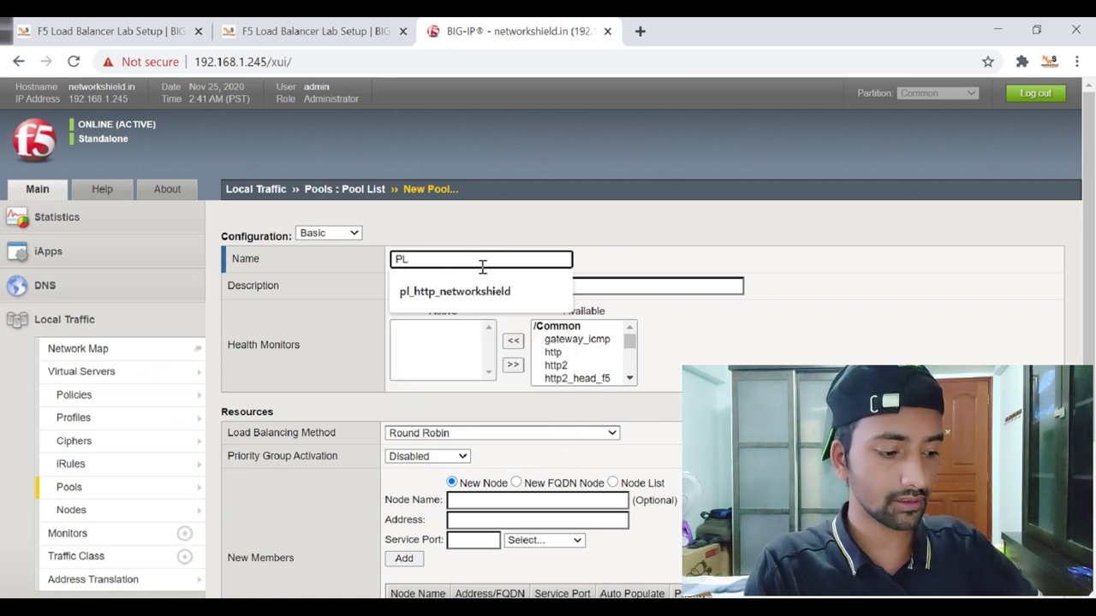
click(507, 289)
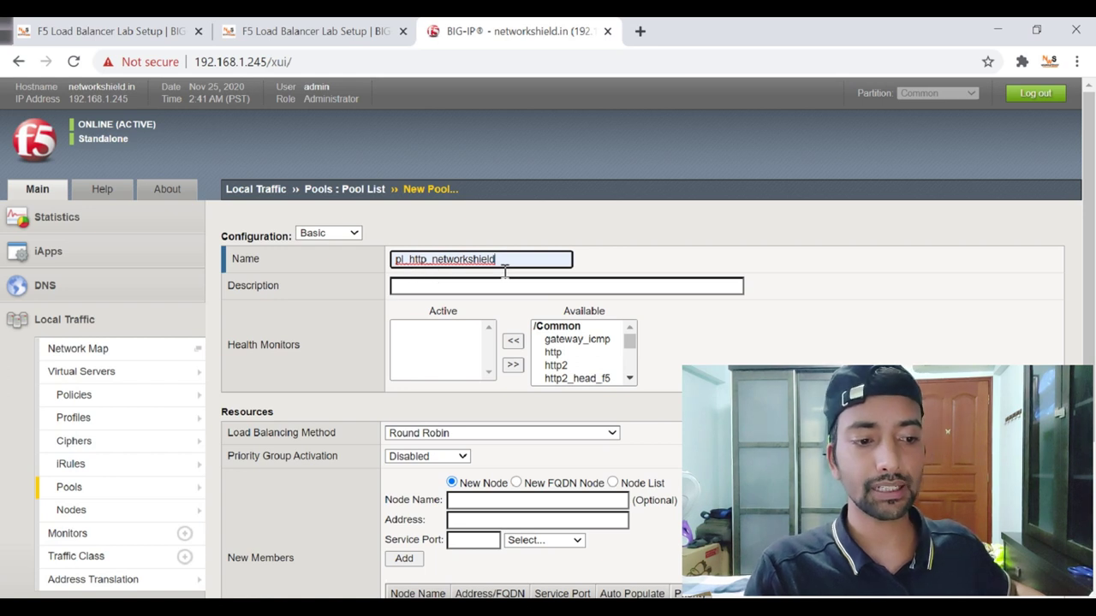
click(601, 240)
scroll(602, 246, down, 1)
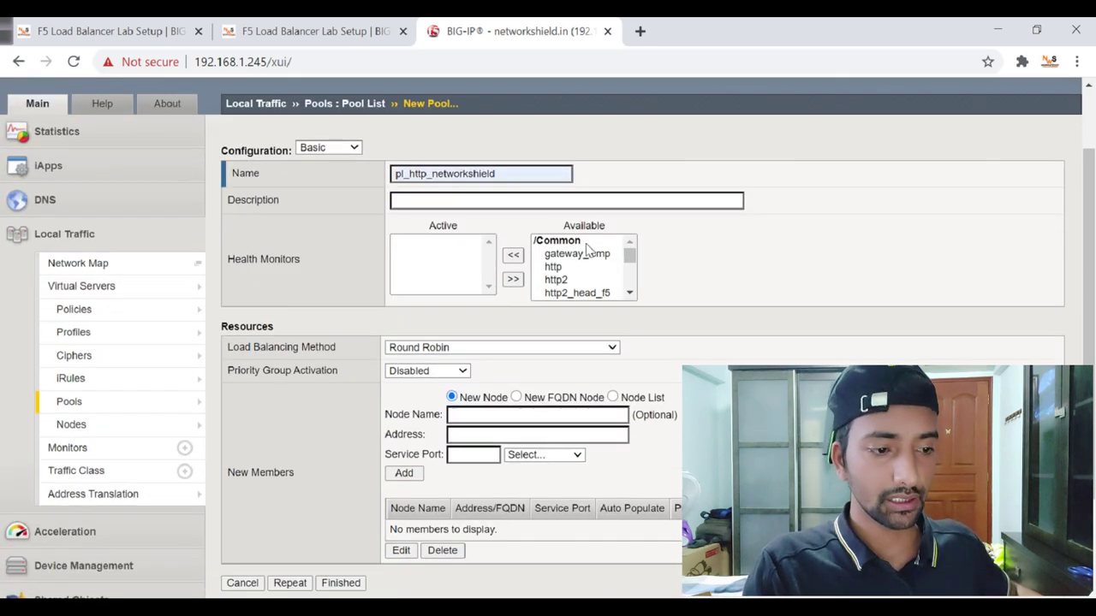
click(471, 205)
text(Test)
key(BackSpace)
text(ting)
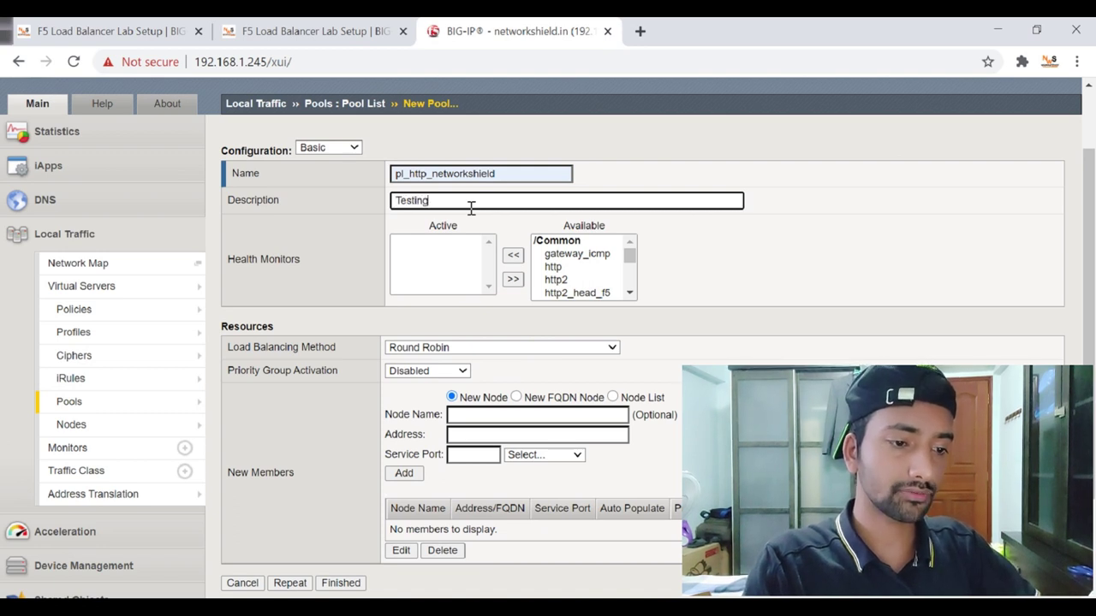
text( for Web-Se)
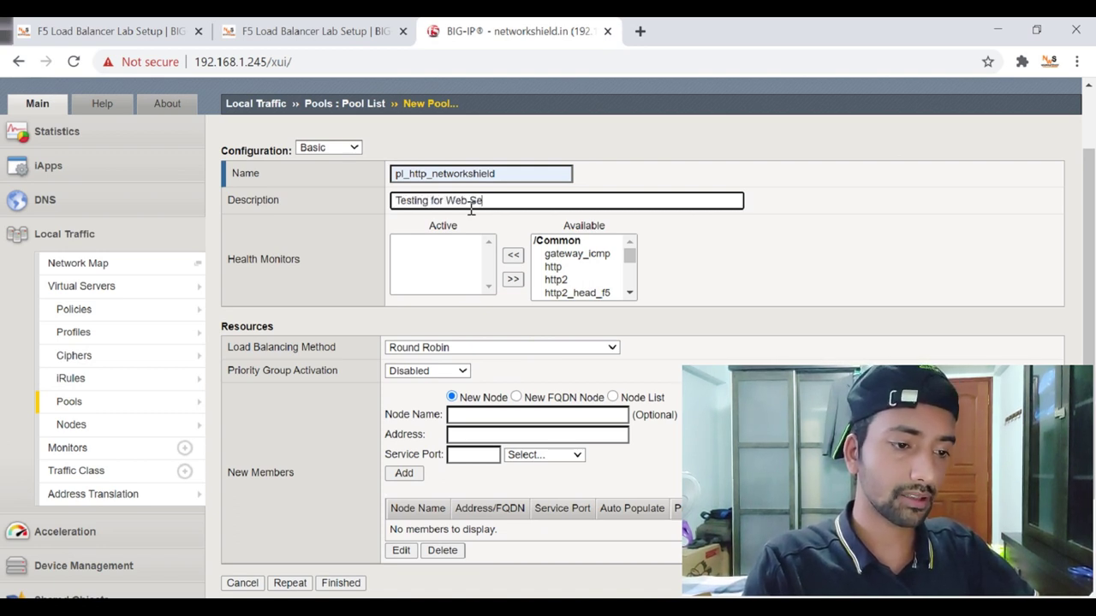
text(rvice L)
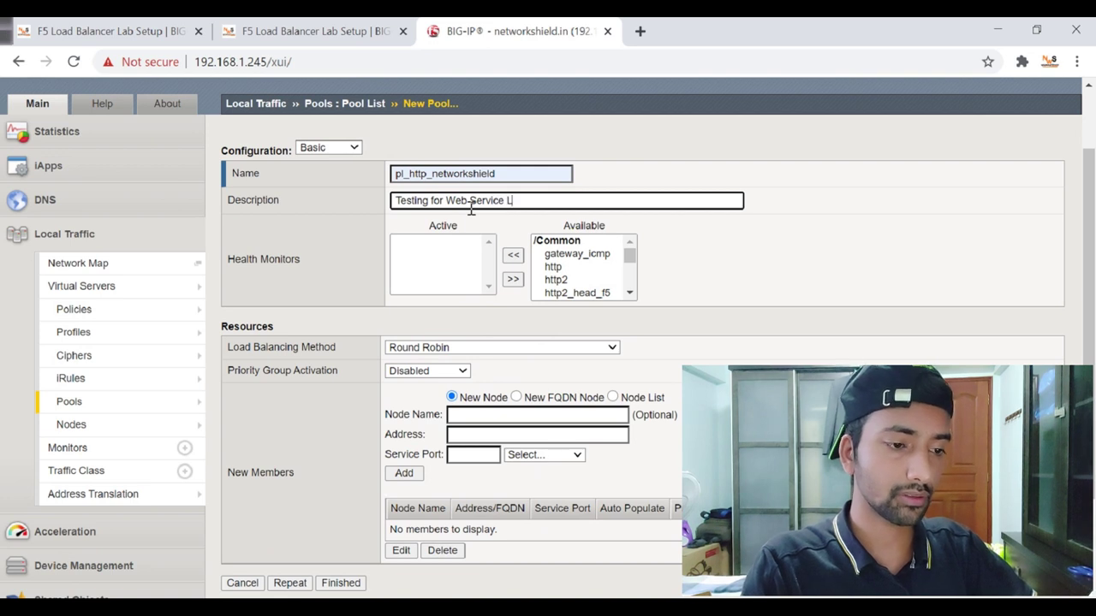
text(oad balancing)
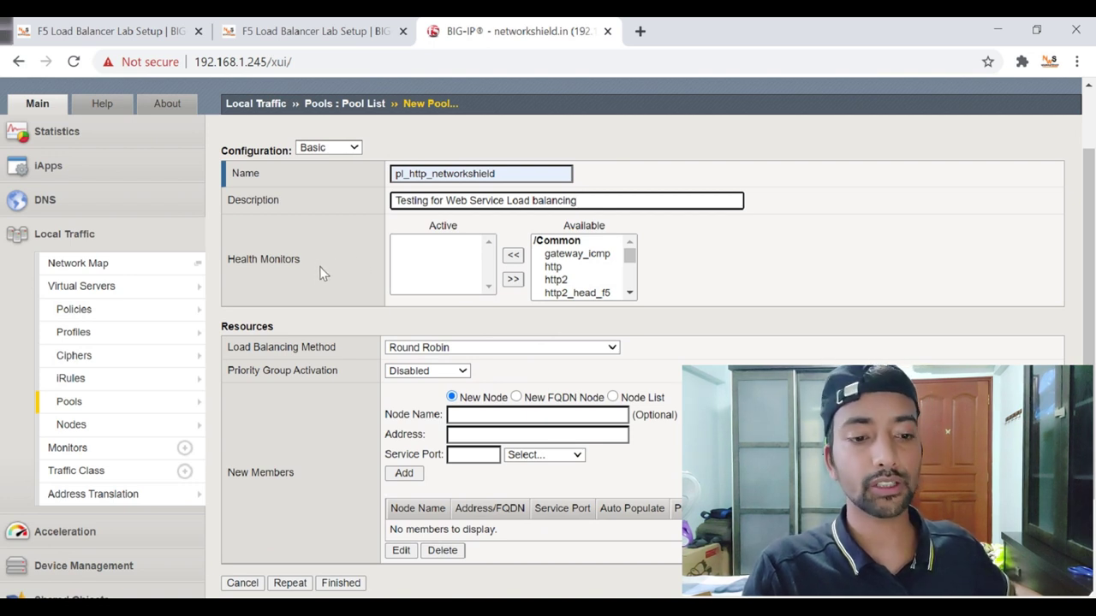
Make http an active health monitor for the pool, then select the tcp monitor.
mouse_move(630, 255)
mouse_down()
mouse_move(630, 277)
mouse_move(630, 253)
mouse_up()
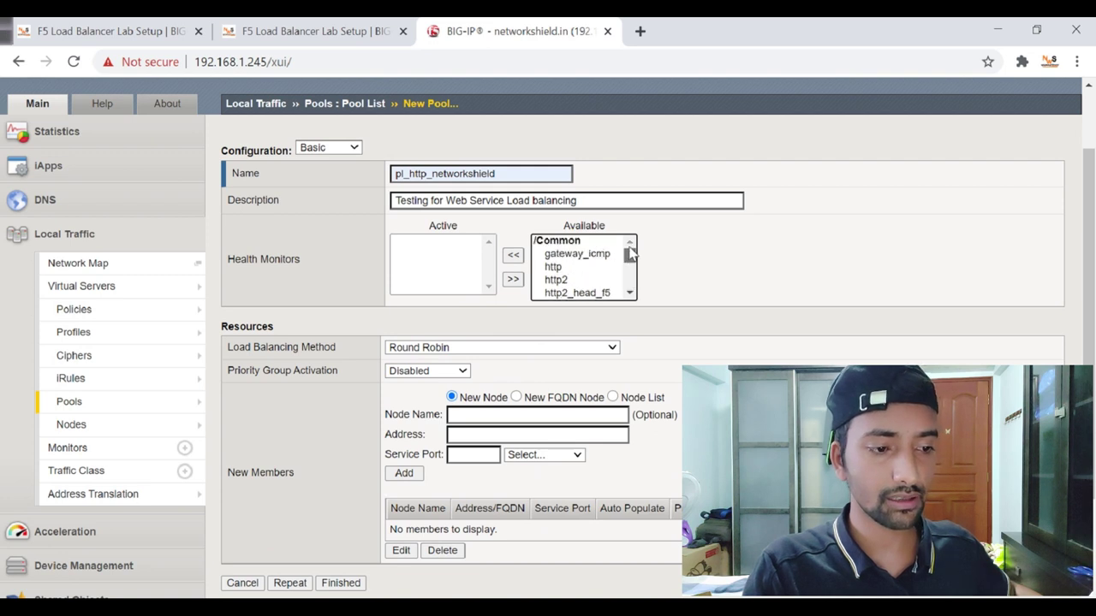
click(553, 266)
click(512, 256)
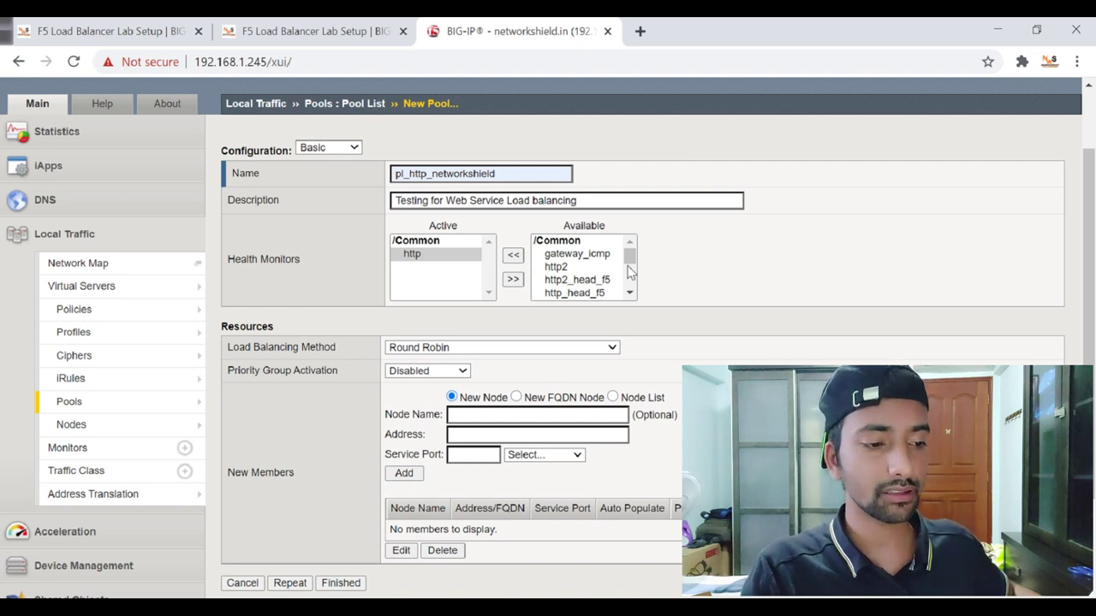
drag(630, 260, 631, 282)
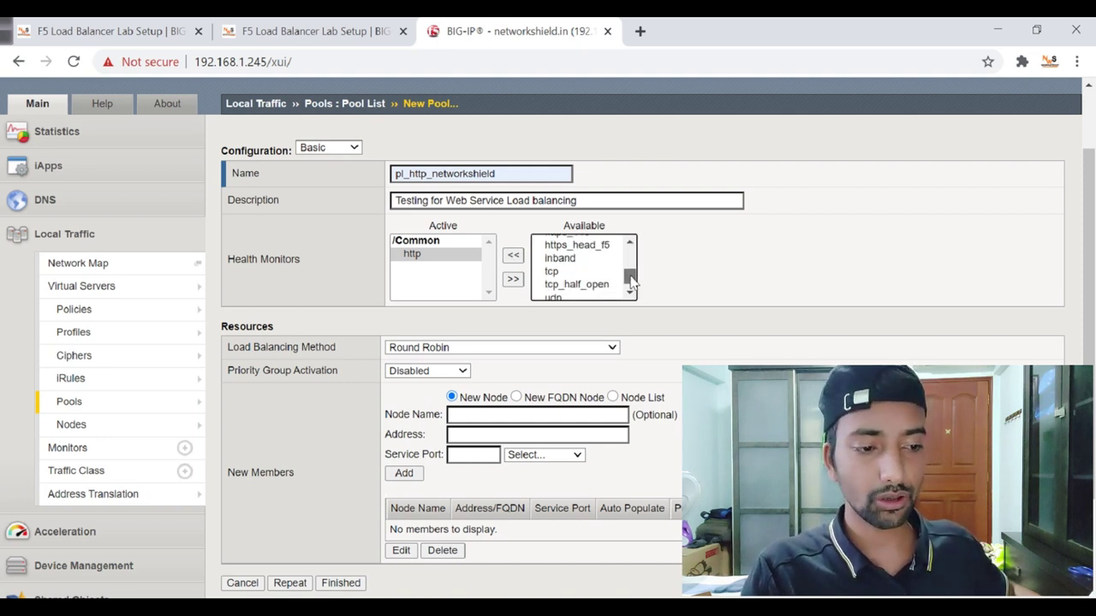
click(552, 271)
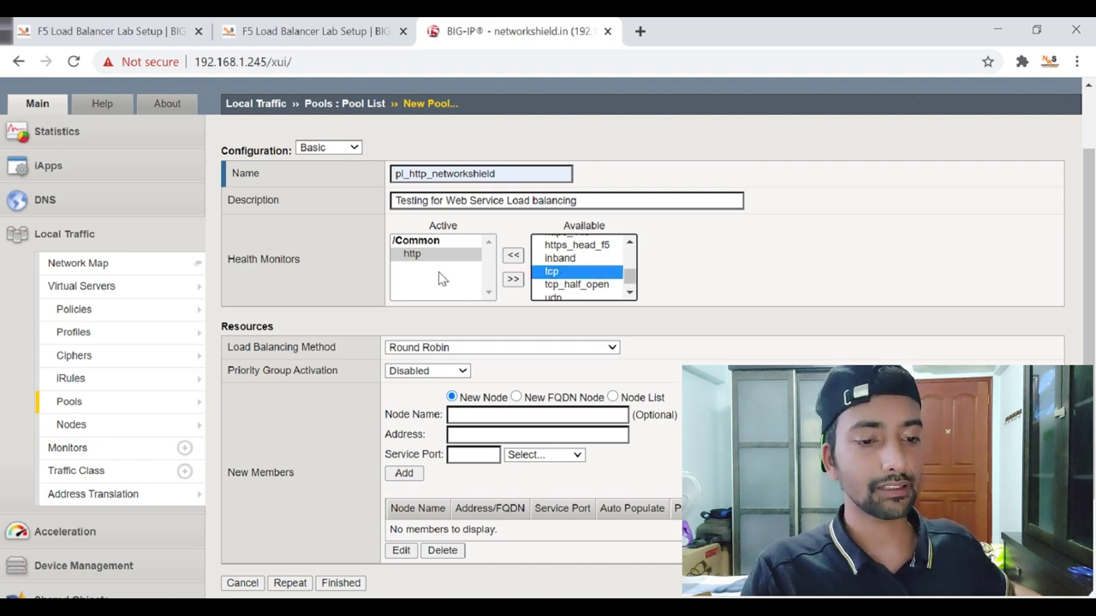
click(347, 281)
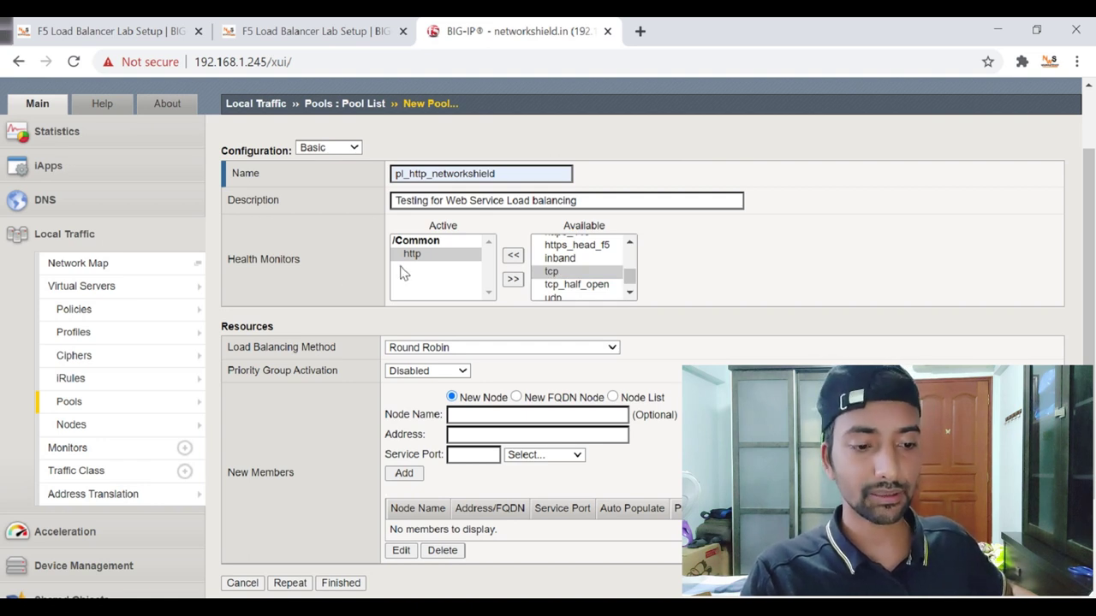
scroll(377, 267, down, 1)
click(438, 263)
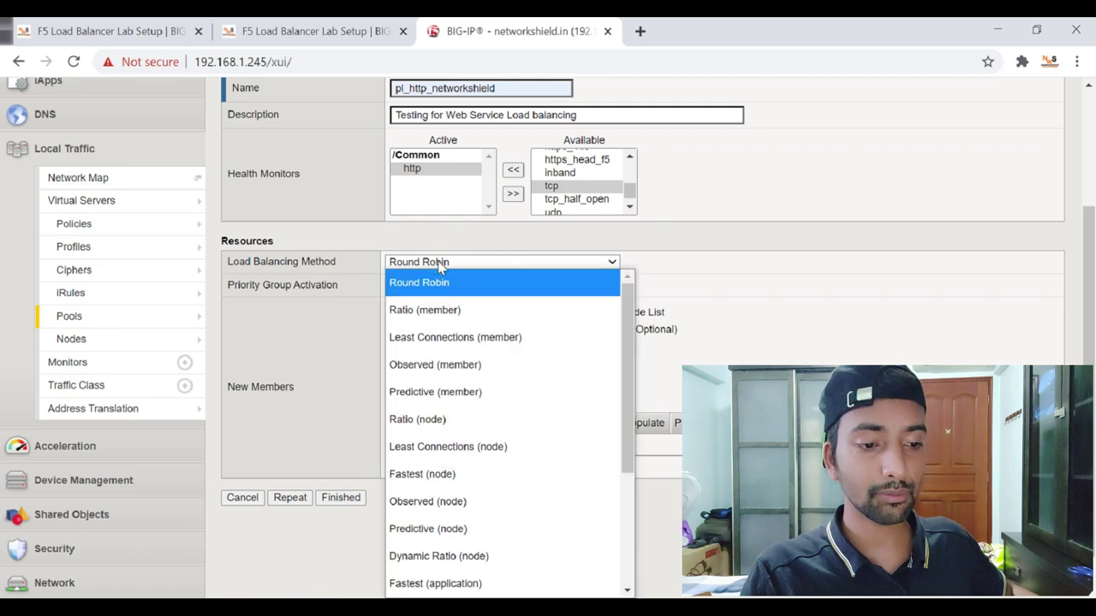
scroll(462, 286, down, 3)
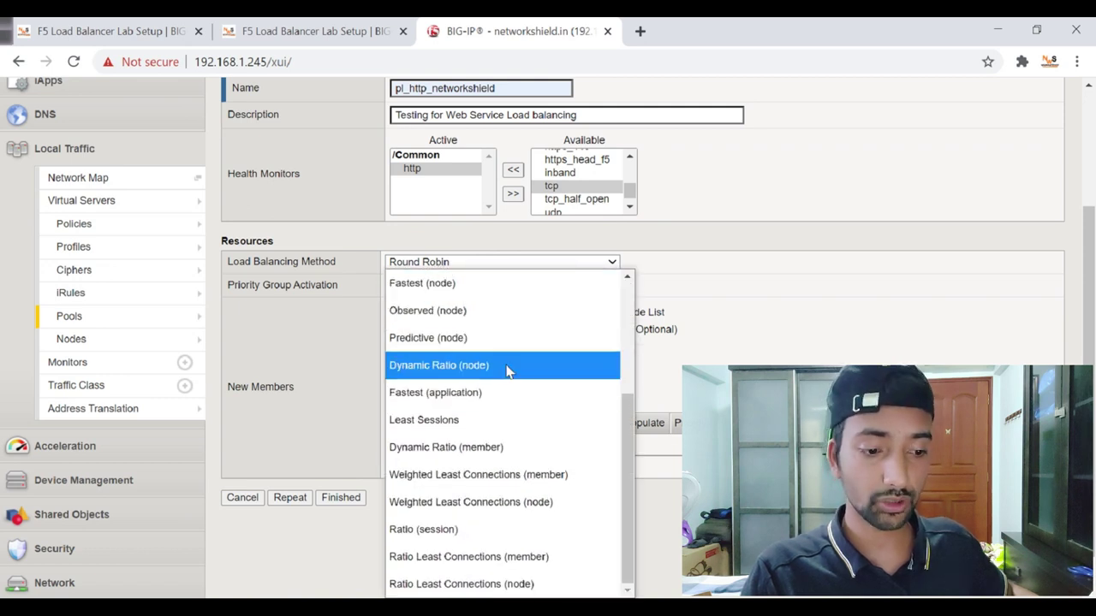
scroll(539, 406, up, 3)
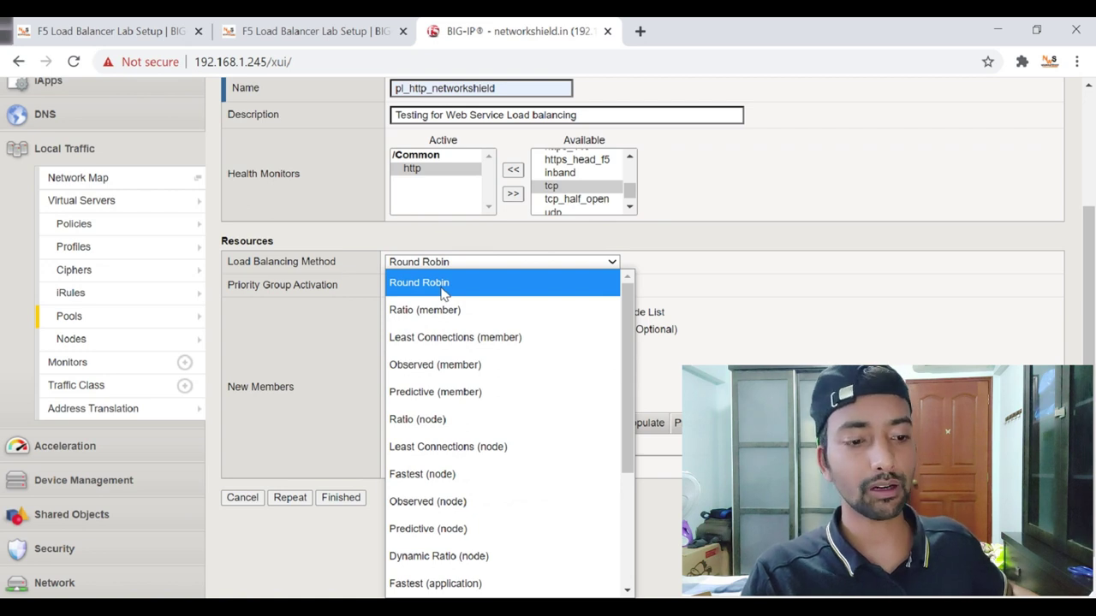
click(444, 291)
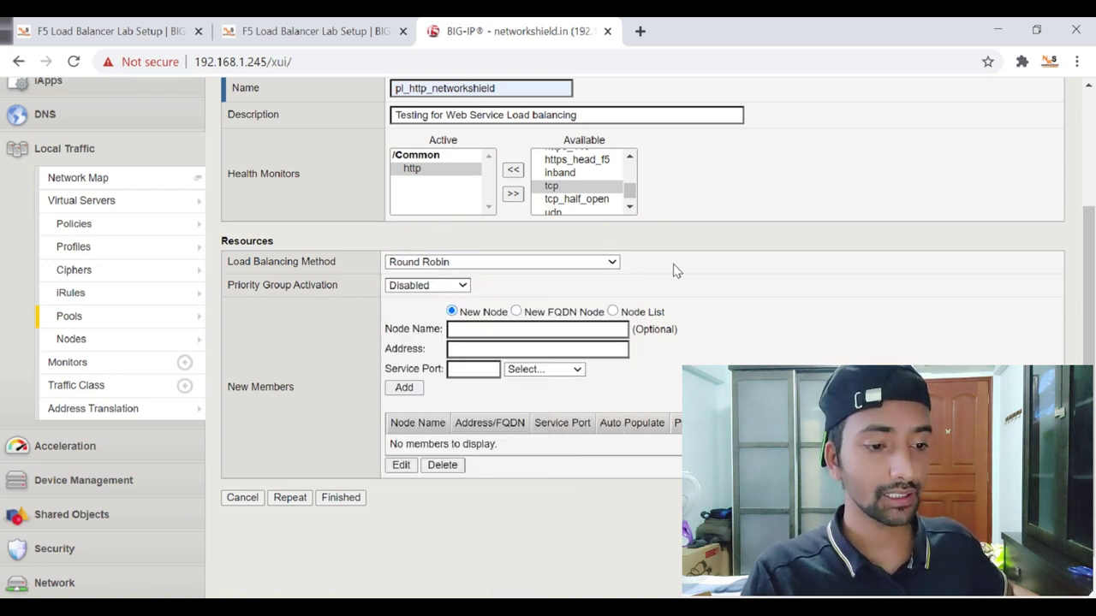
scroll(685, 273, down, 1)
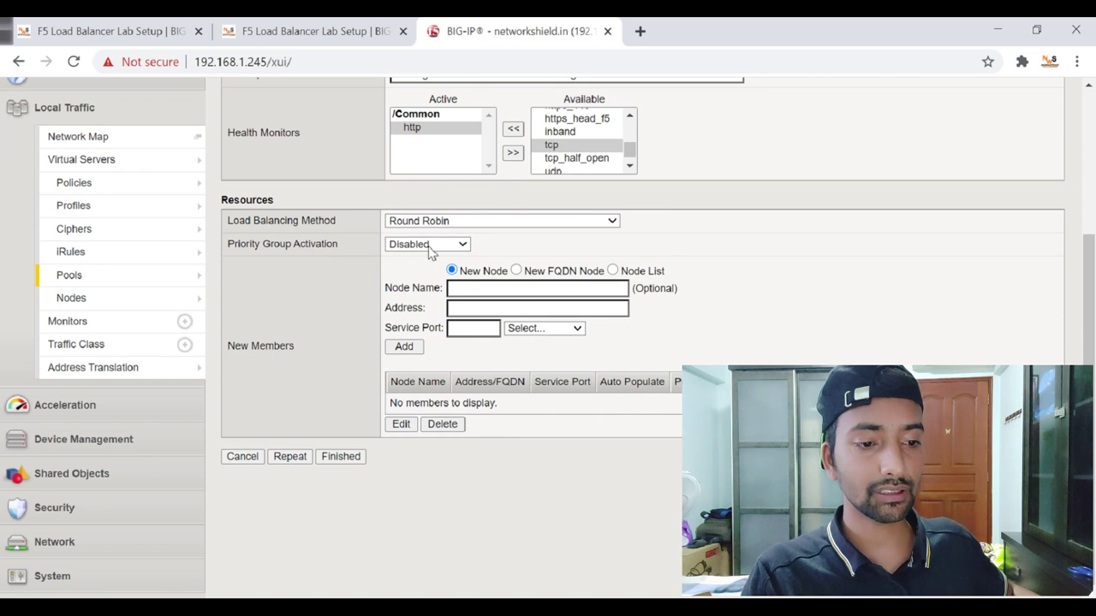
click(426, 246)
click(424, 245)
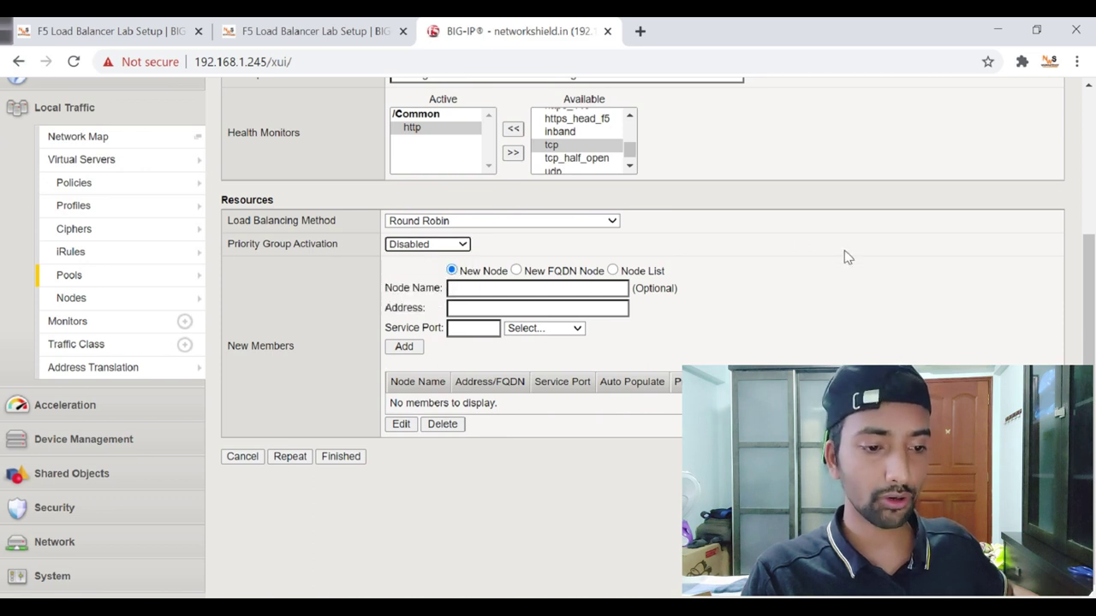
drag(300, 349, 241, 352)
click(299, 300)
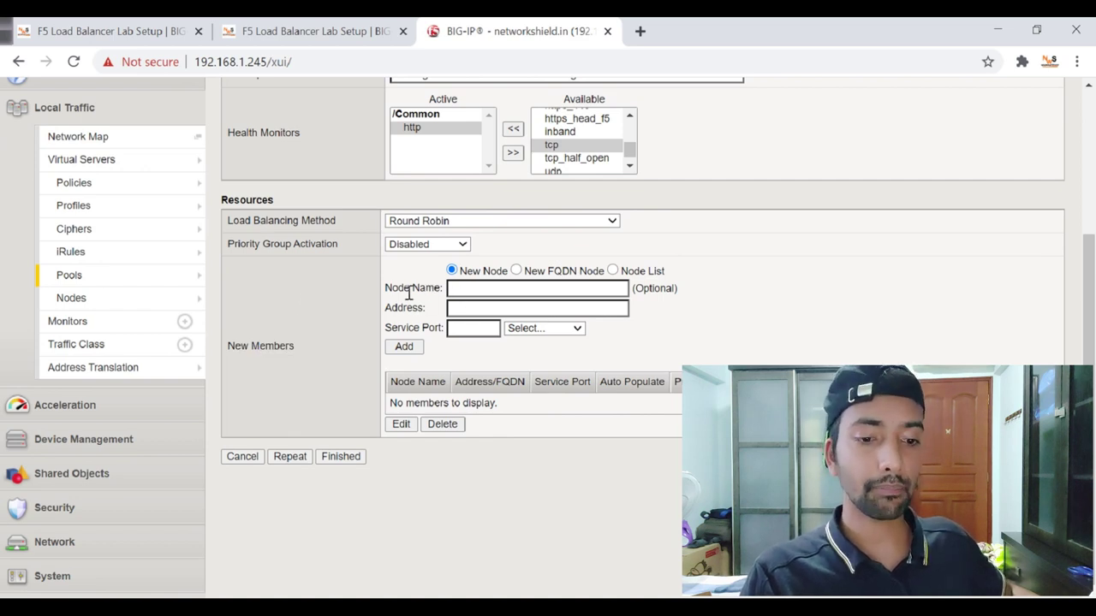
mouse_move(139, 306)
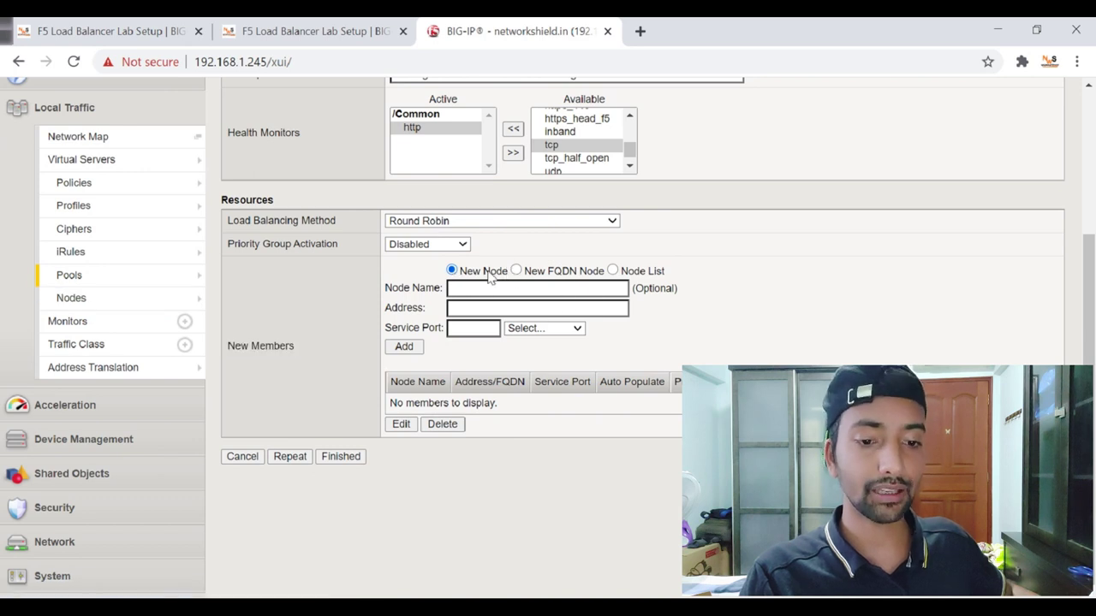
mouse_move(206, 298)
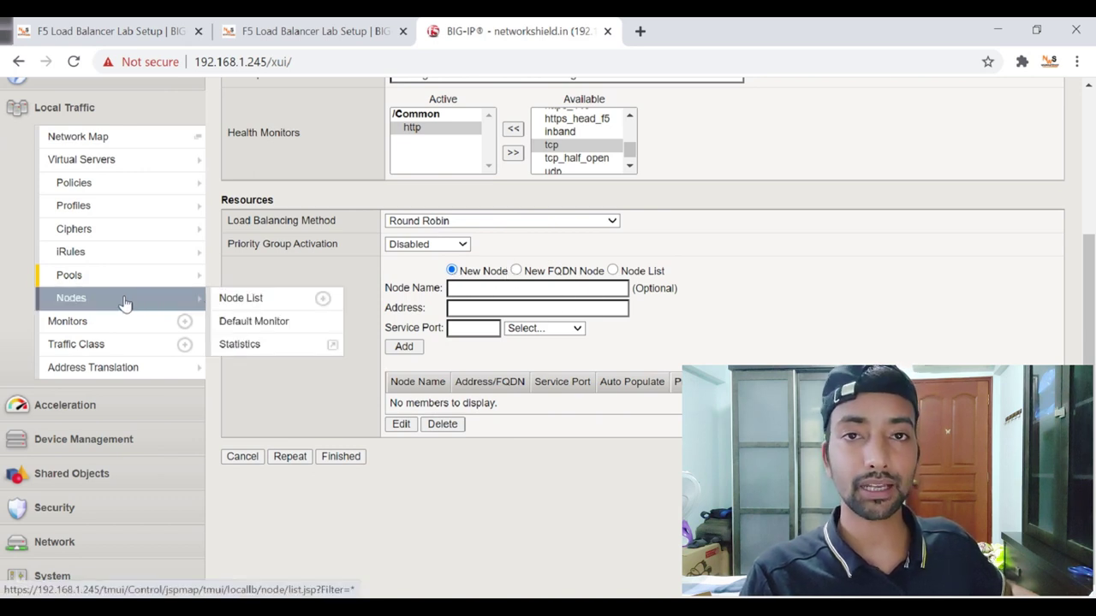
Add Webserver1 (192.168.0.130) and WebServer2 (192.168.0.2) as HTTP port 80 members and save the pool.
click(613, 271)
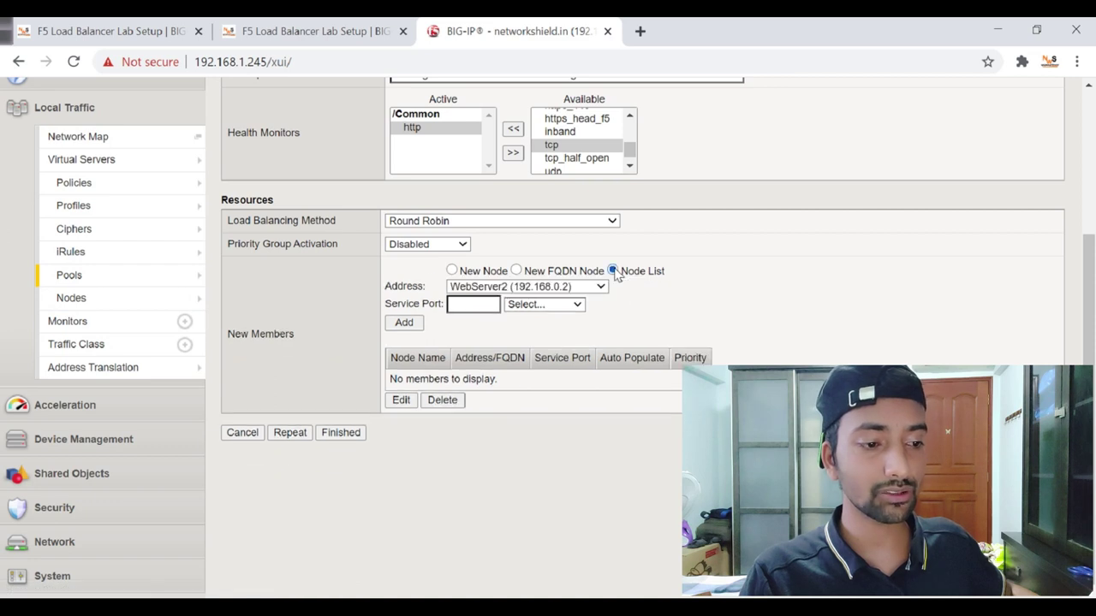
click(596, 289)
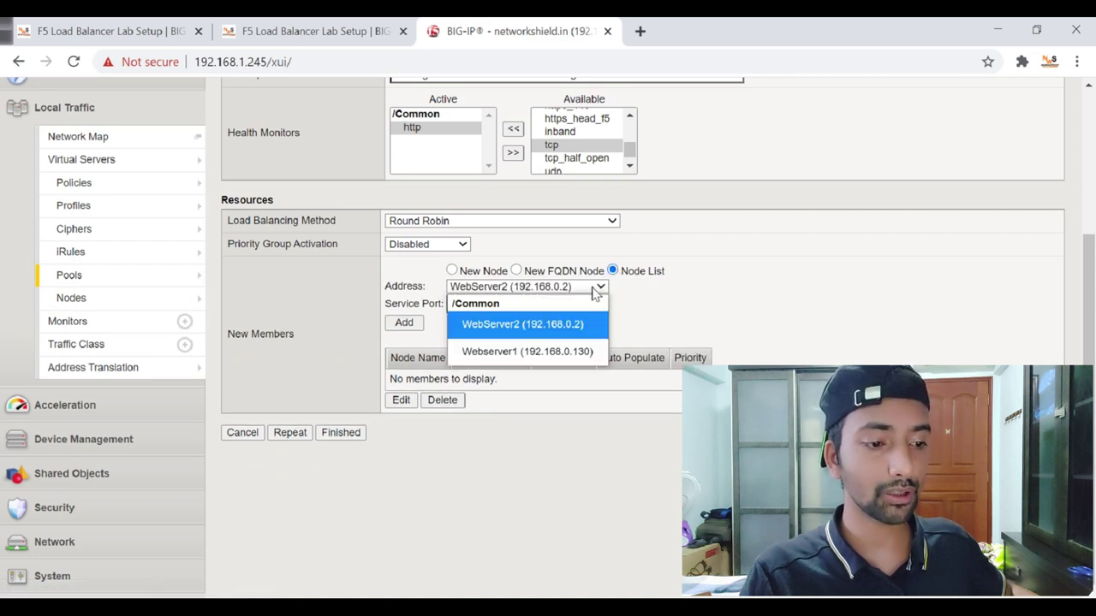
click(573, 353)
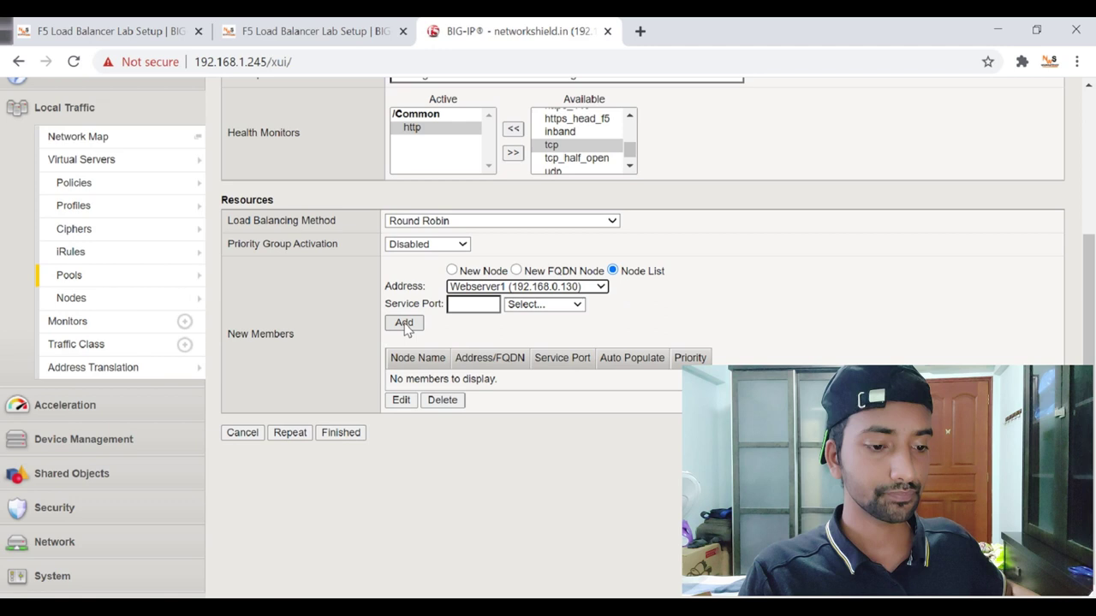
click(573, 306)
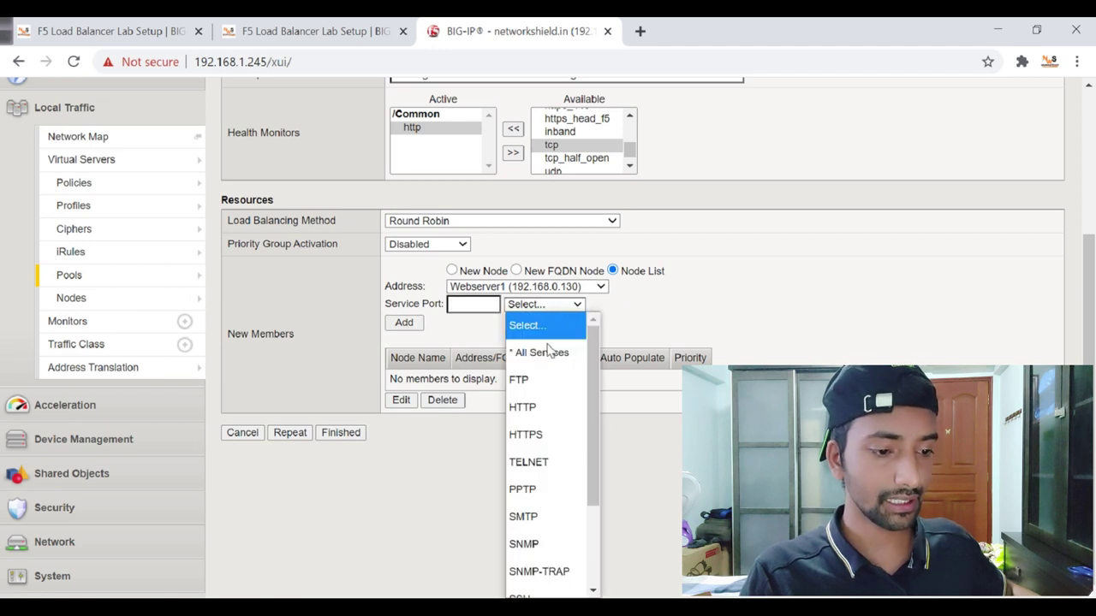
click(537, 406)
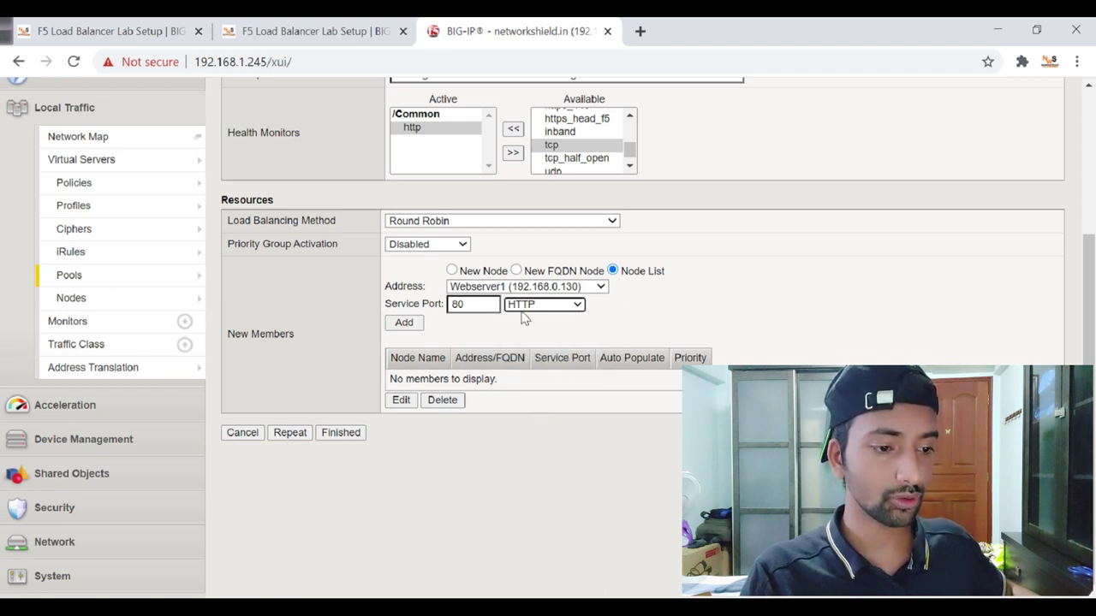
click(404, 322)
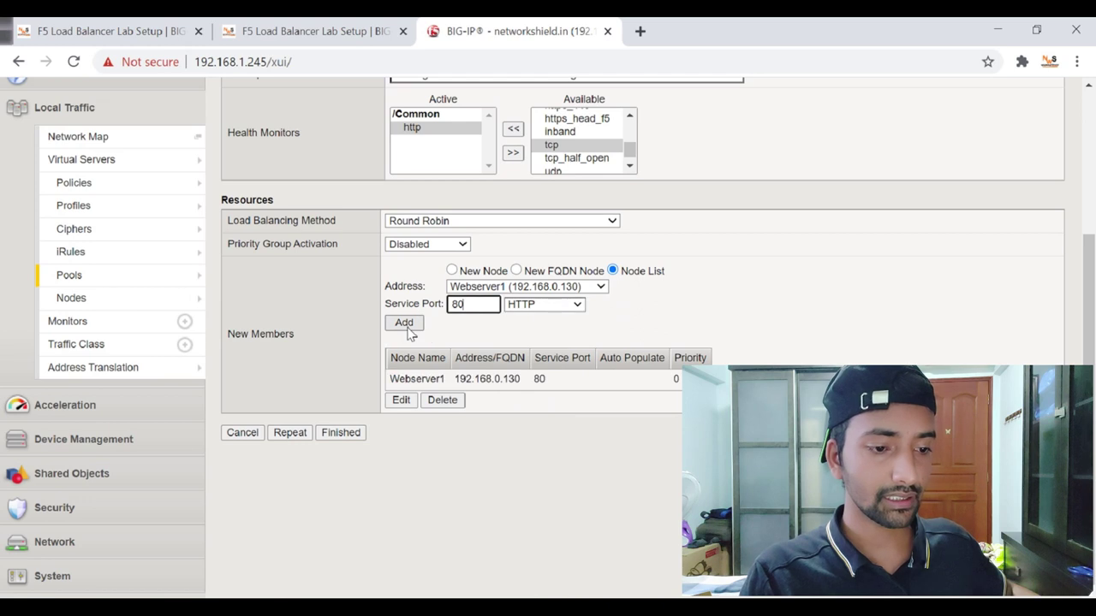
click(582, 288)
click(568, 323)
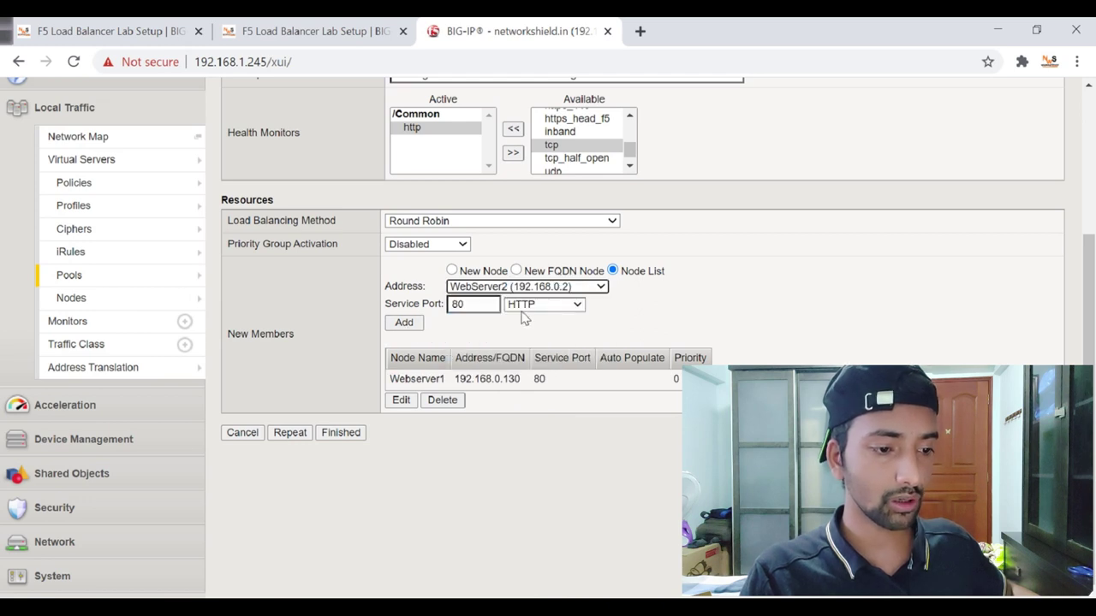
click(405, 323)
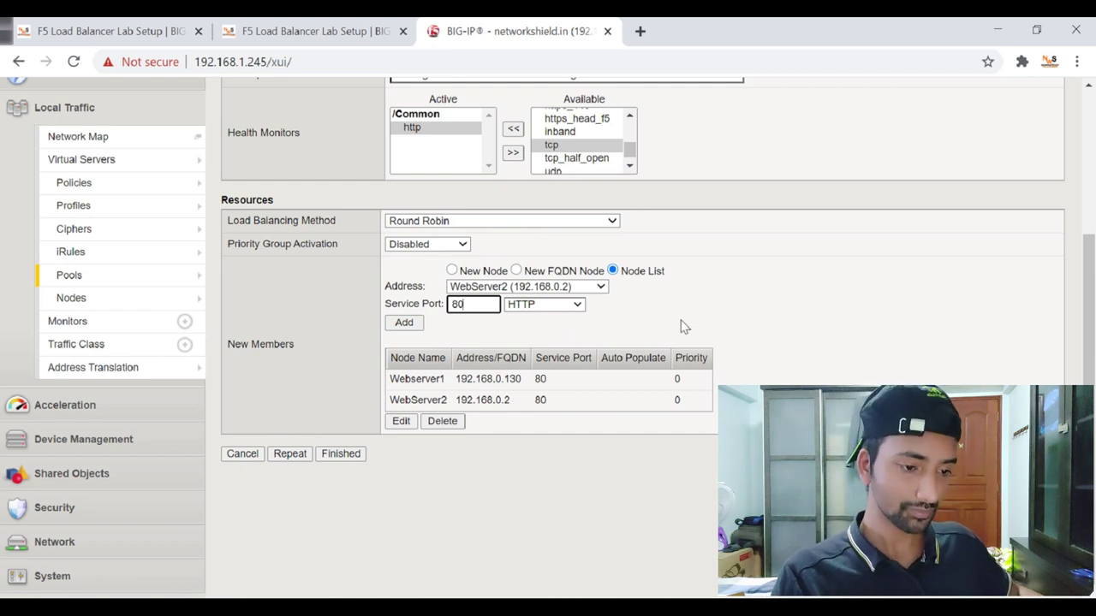
click(342, 461)
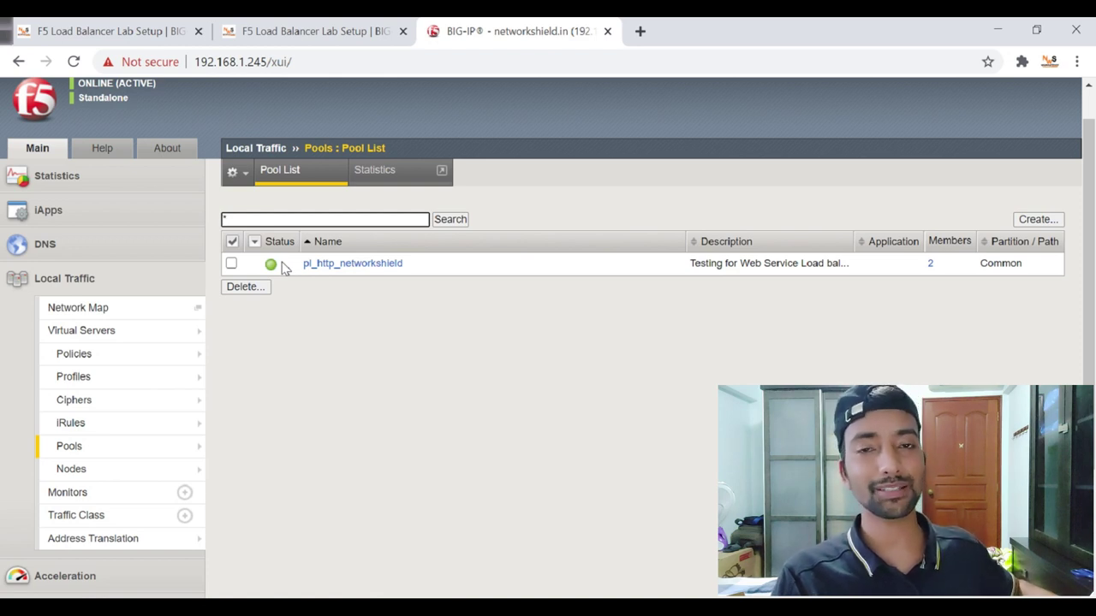
Check pl_http_networkshield's statistics to confirm both port-80 members are available.
click(350, 265)
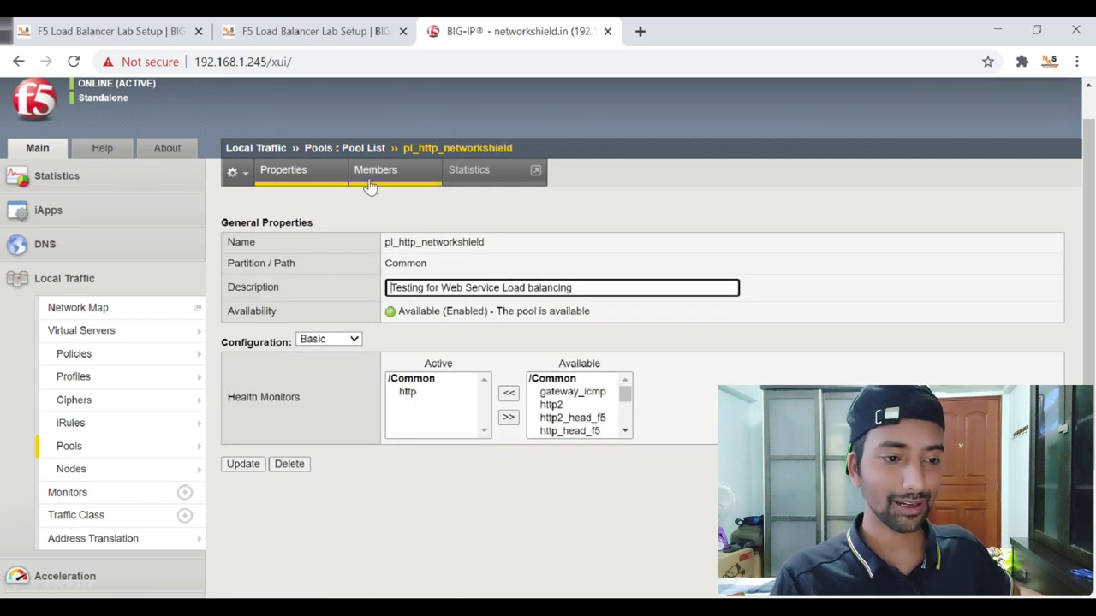
click(466, 175)
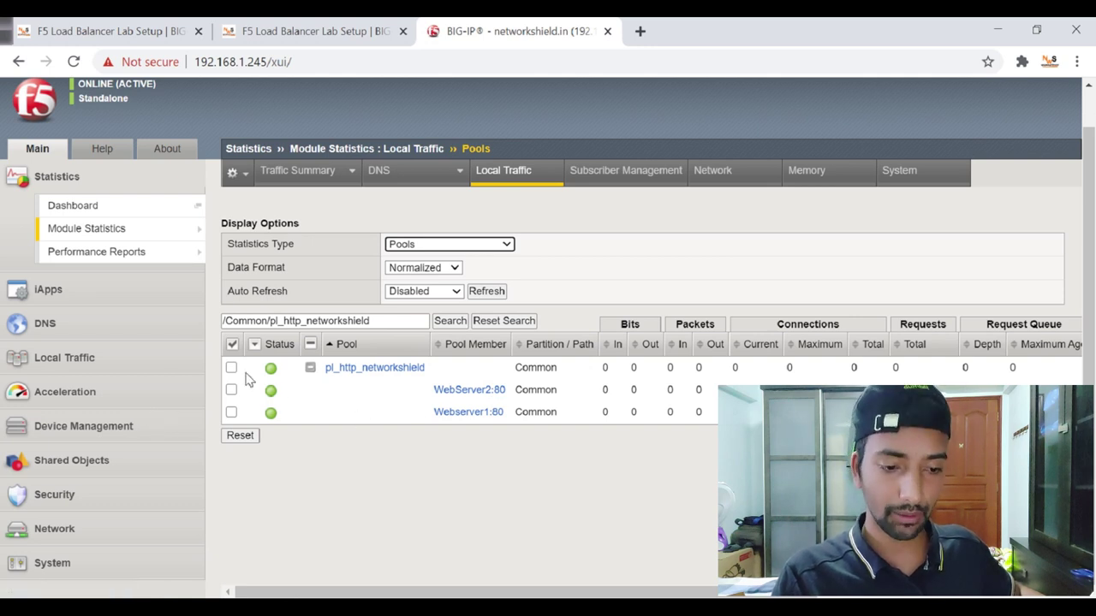
click(79, 358)
scroll(128, 321, down, 1)
mouse_move(110, 295)
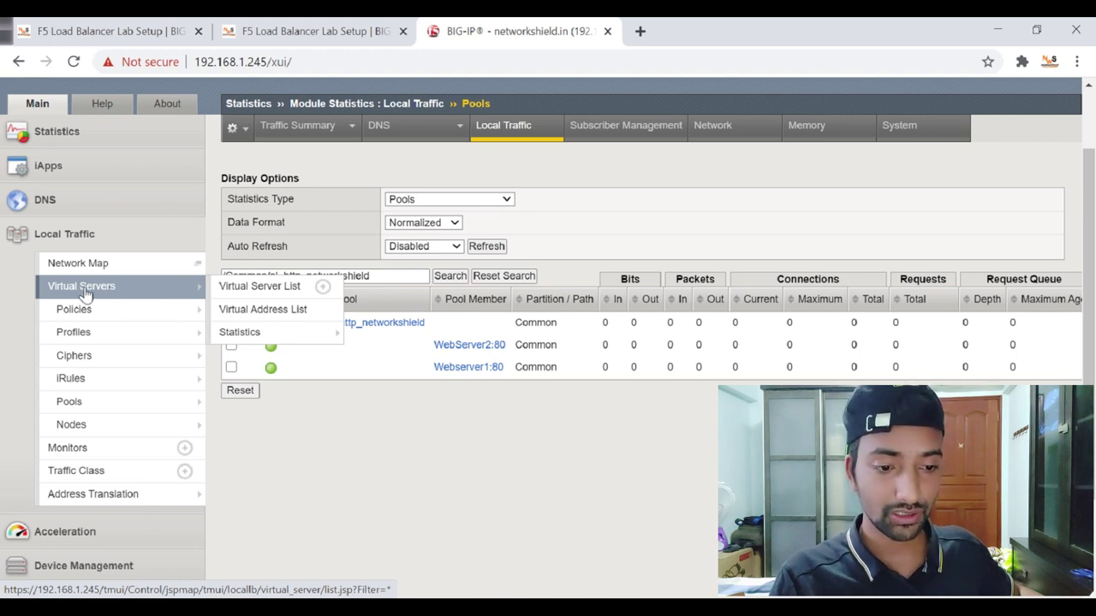
Start a new virtual server from the Virtual Server List and begin naming it VS_Network_Shield.
click(83, 287)
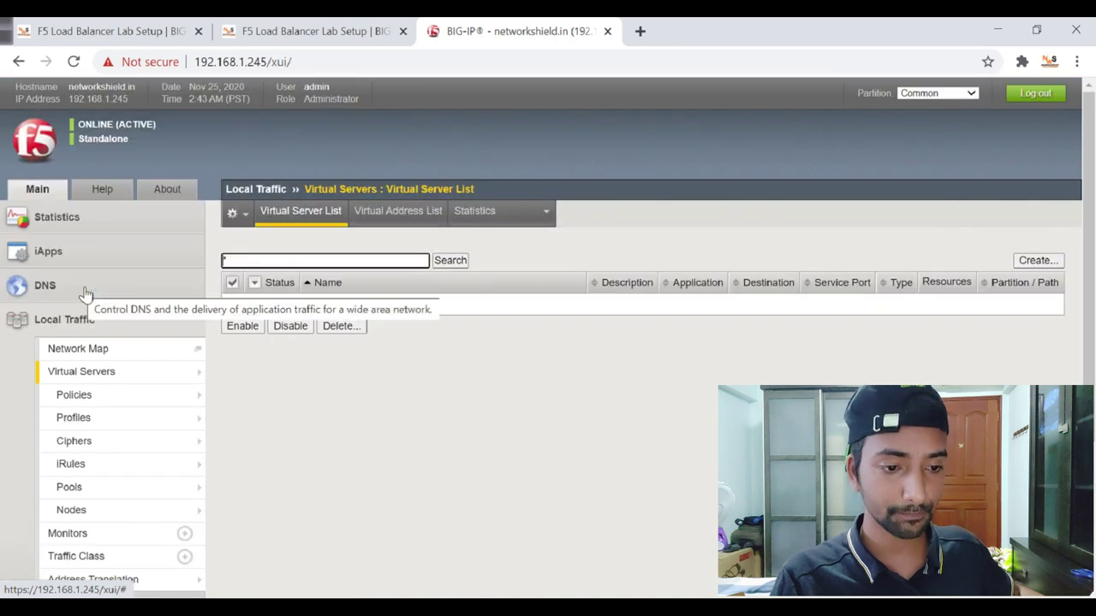
scroll(379, 396, down, 2)
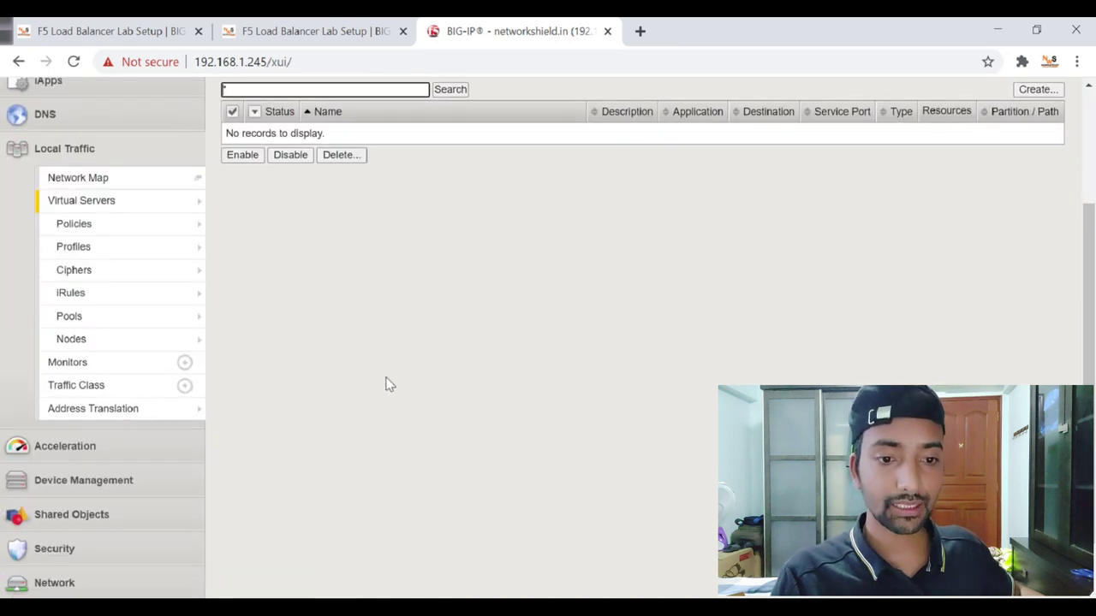
scroll(420, 341, up, 1)
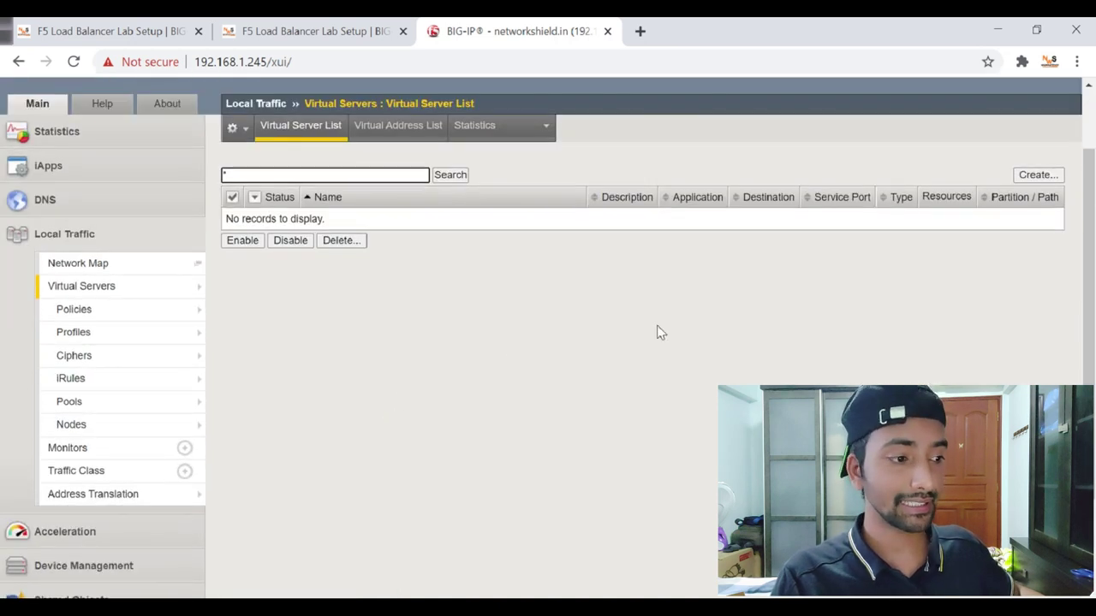
click(1024, 173)
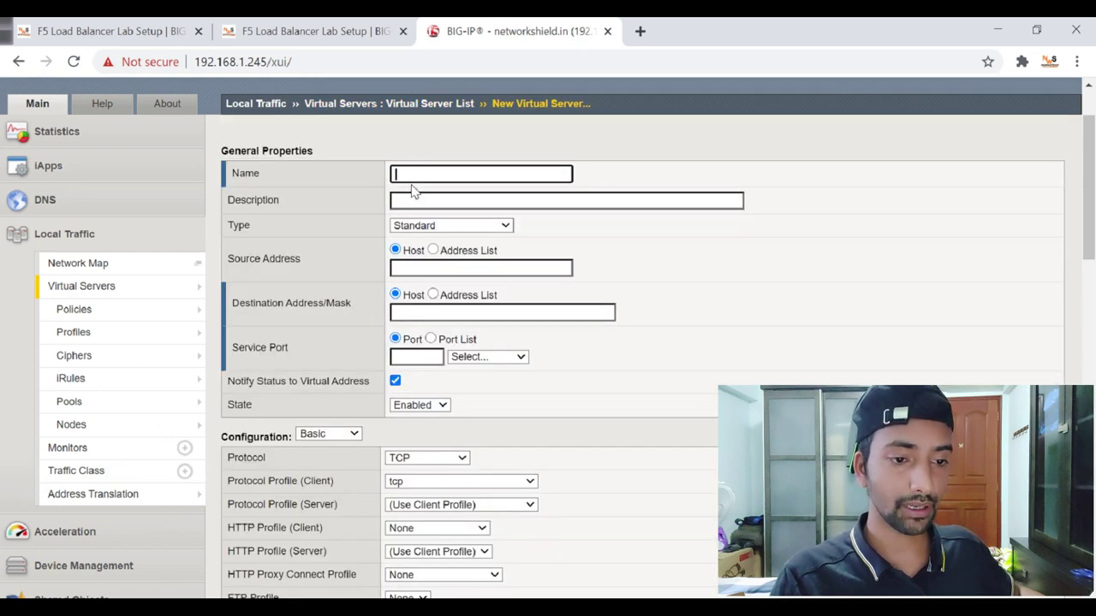
click(421, 175)
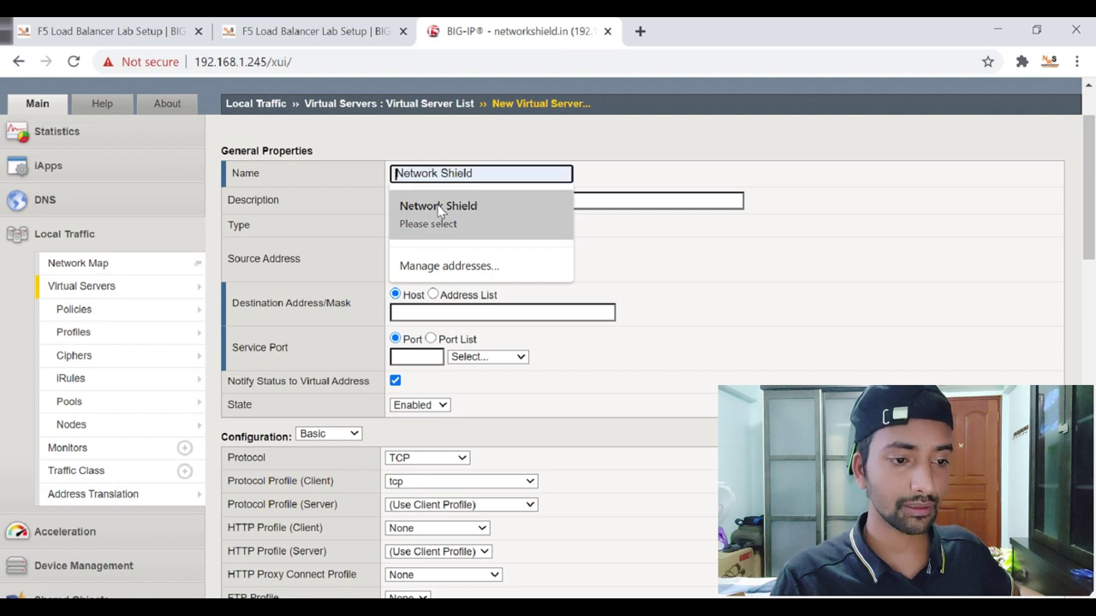
click(454, 206)
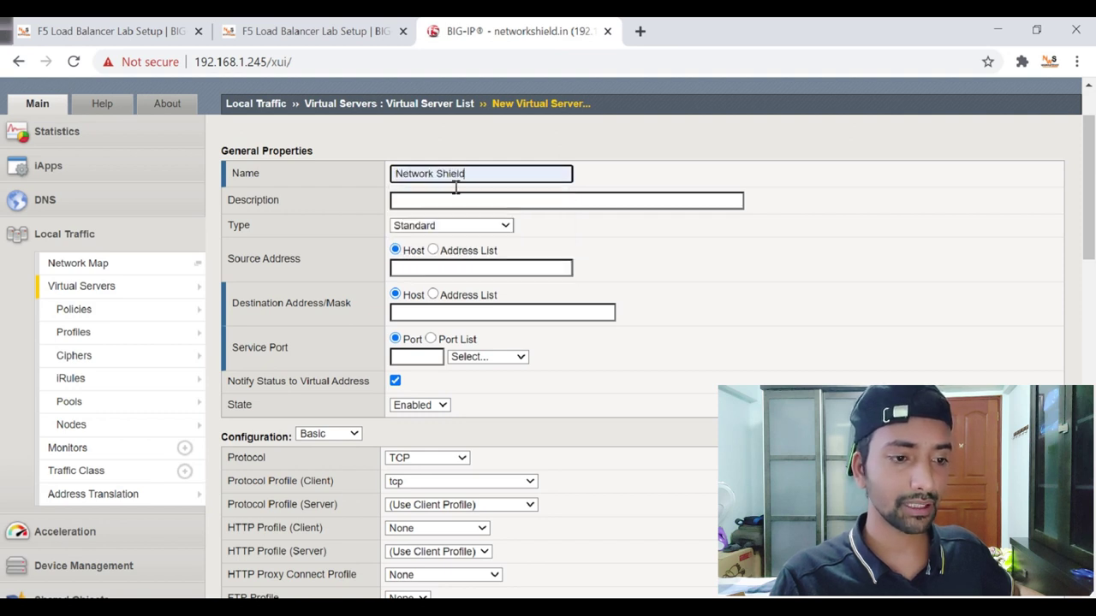
click(457, 176)
key(BackSpace)
key(BackSpace)
key(BackSpace)
key(BackSpace)
key(BackSpace)
key(BackSpace)
key(BackSpace)
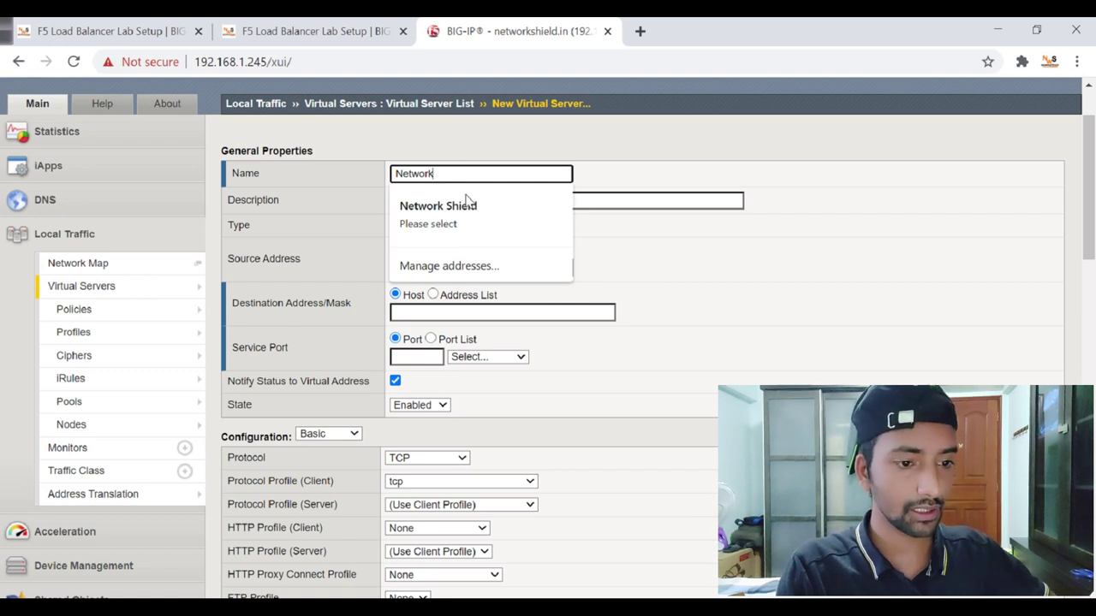
text(VS)
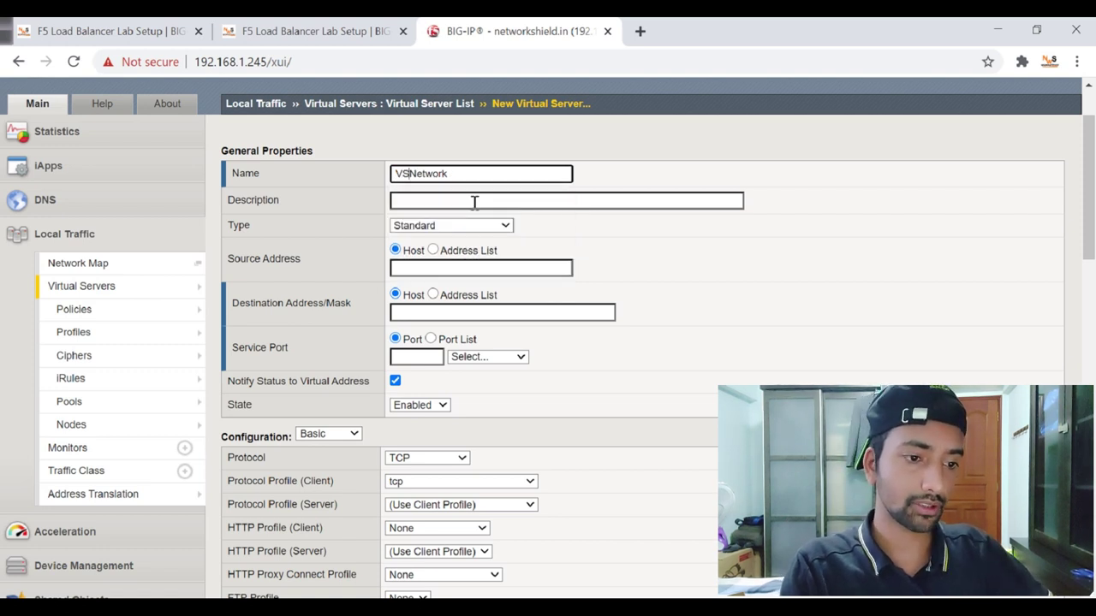
text(_)
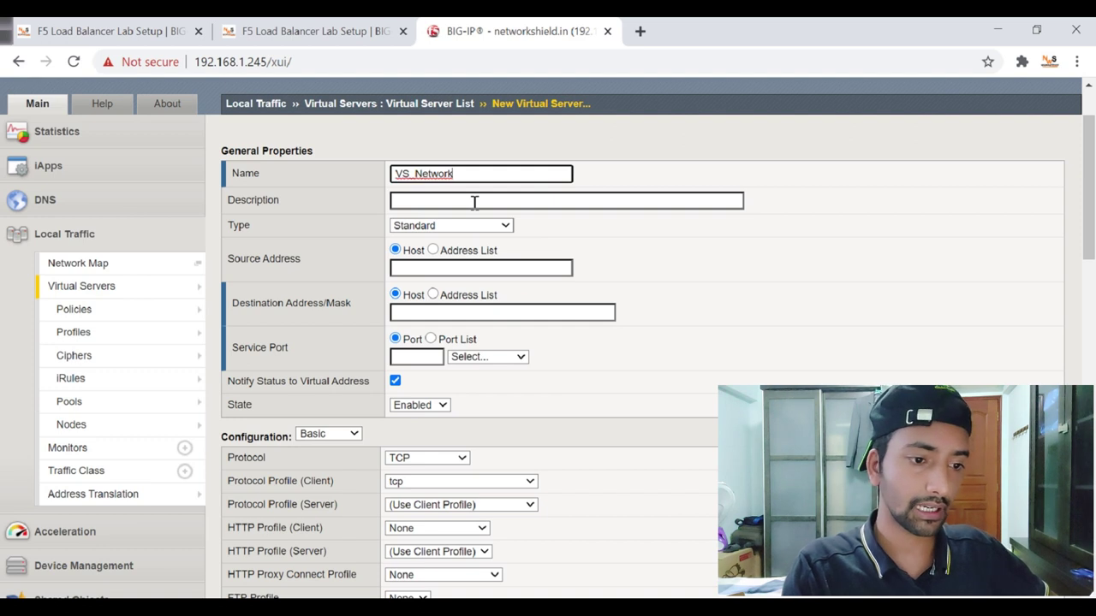
text(_N)
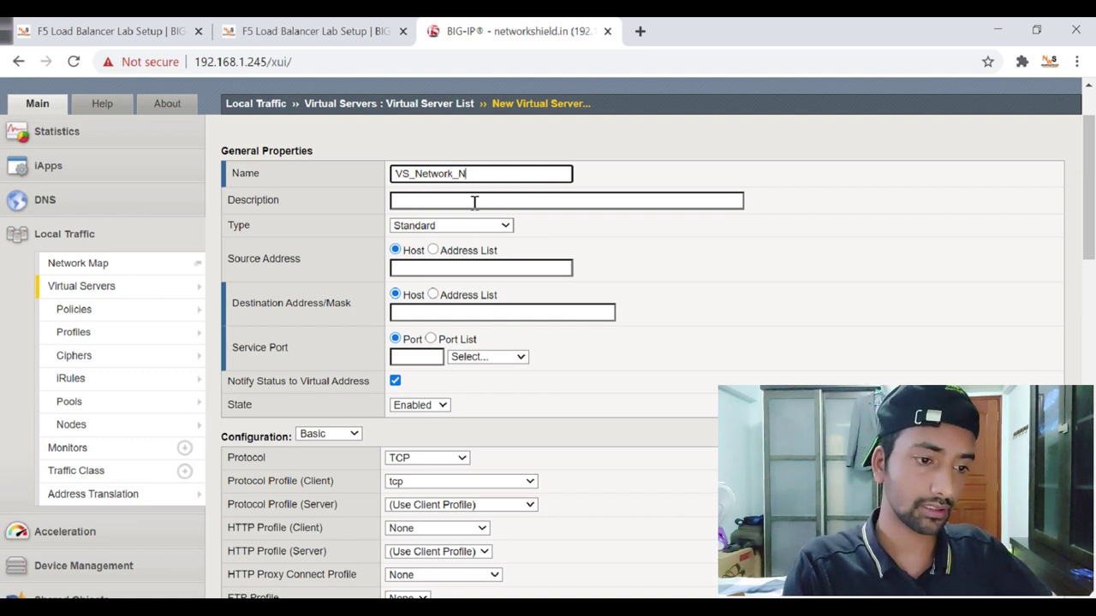
key(BackSpace)
text(Shield)
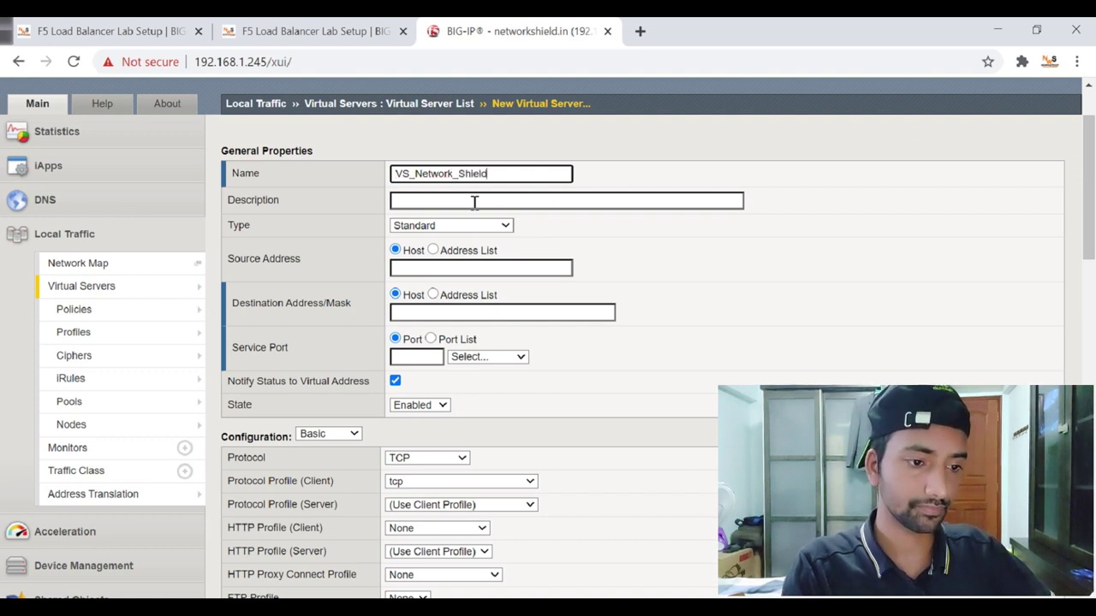
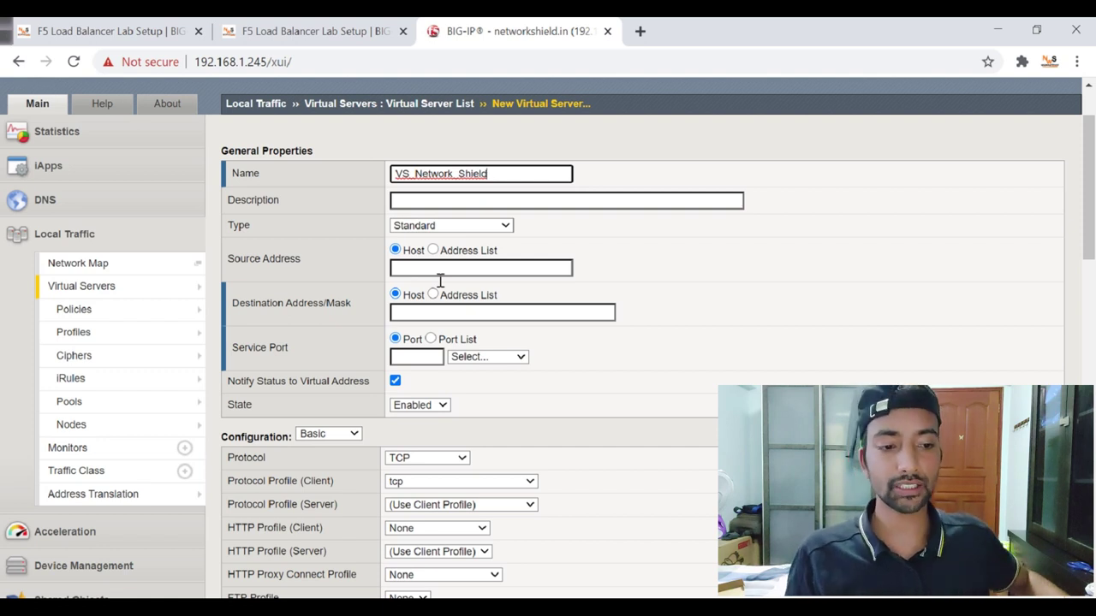
Set VS_Network_Shield's Source Address to 0.0.0.0/0 using the autofill suggestion.
click(467, 269)
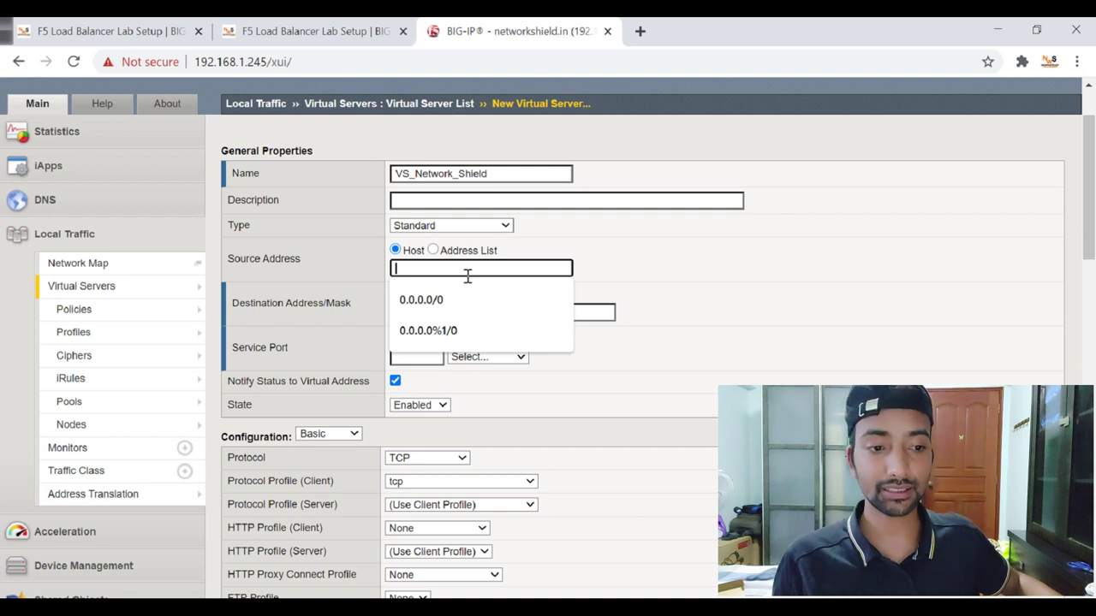
click(571, 224)
click(509, 275)
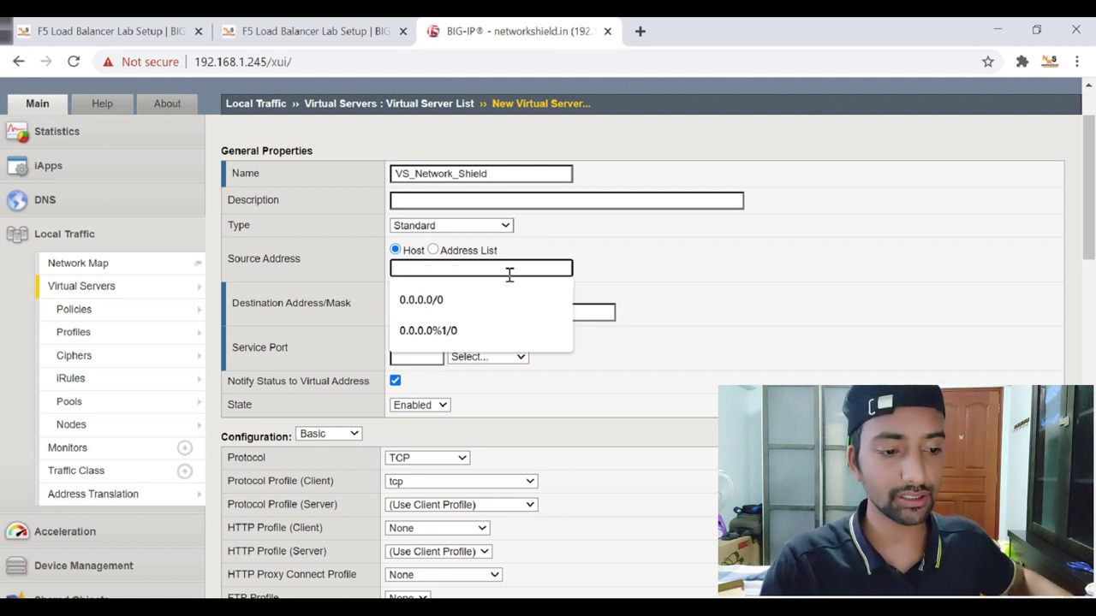
click(476, 298)
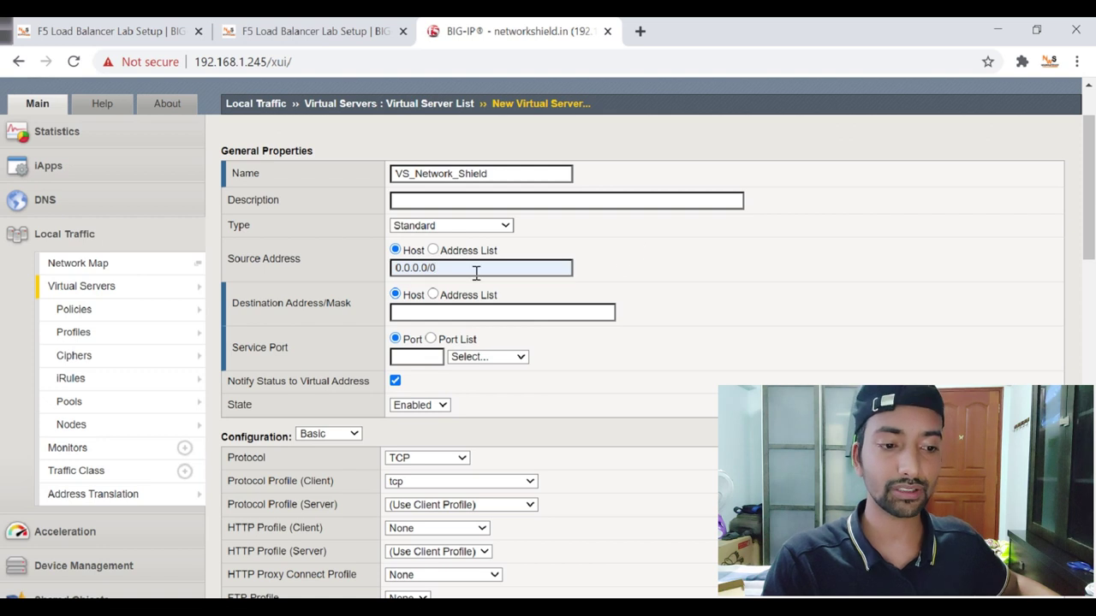
drag(447, 271, 369, 267)
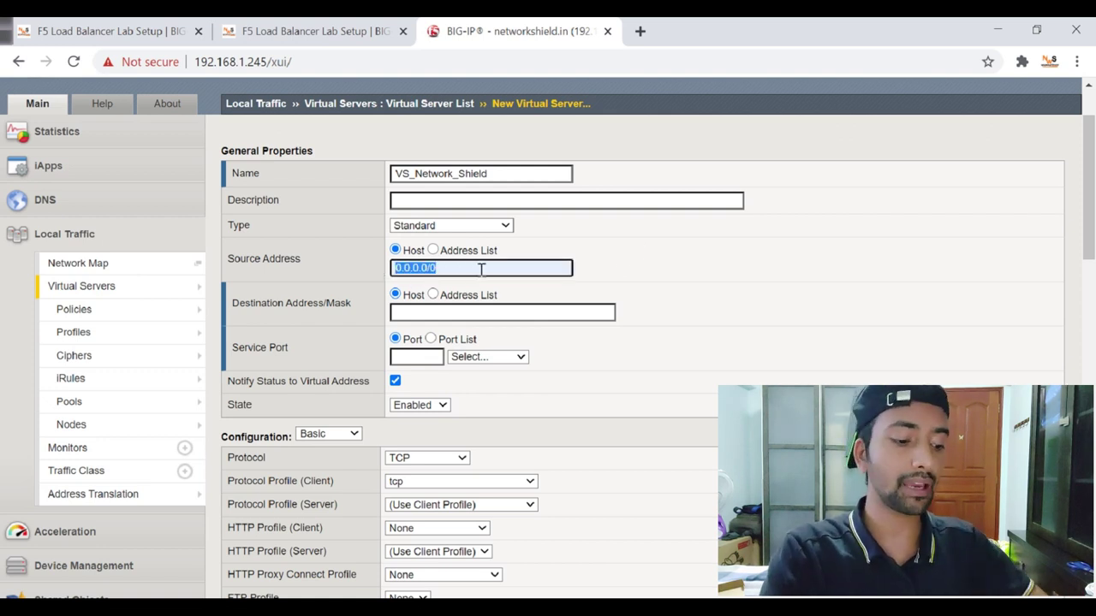
text(any)
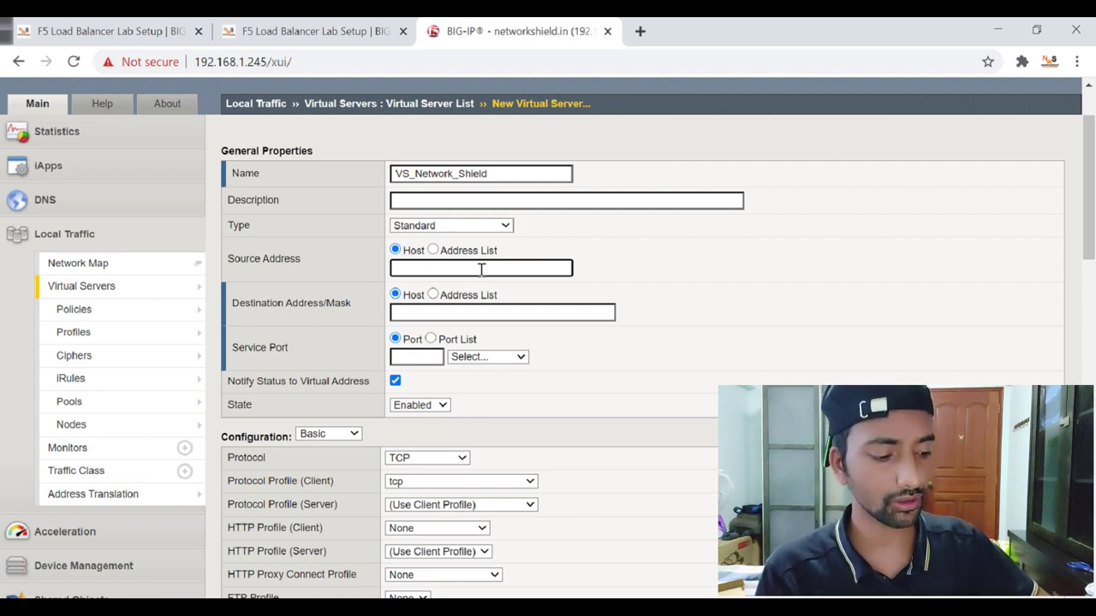
text(0.0.0)
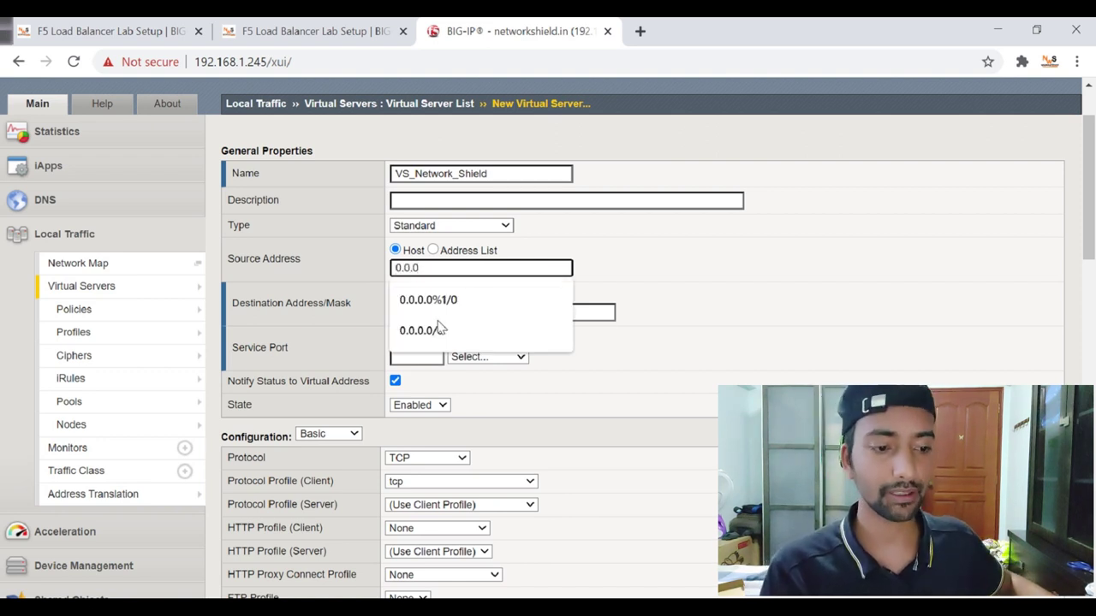
click(428, 341)
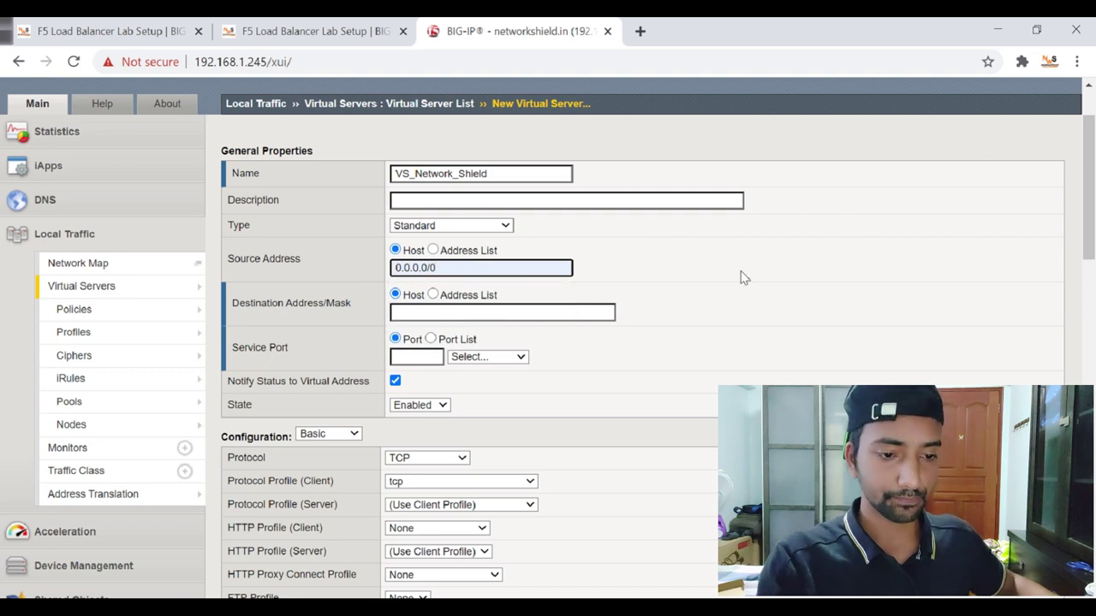
Enter 172.168.0.200 as the destination address, after checking the VIP on the lab topology diagram.
click(431, 318)
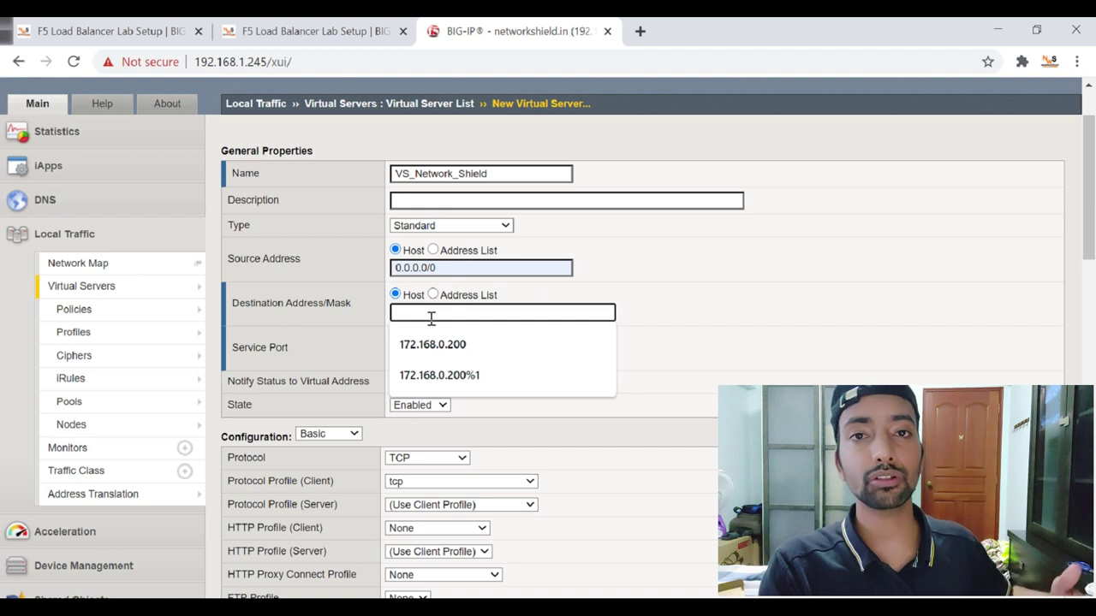
click(362, 27)
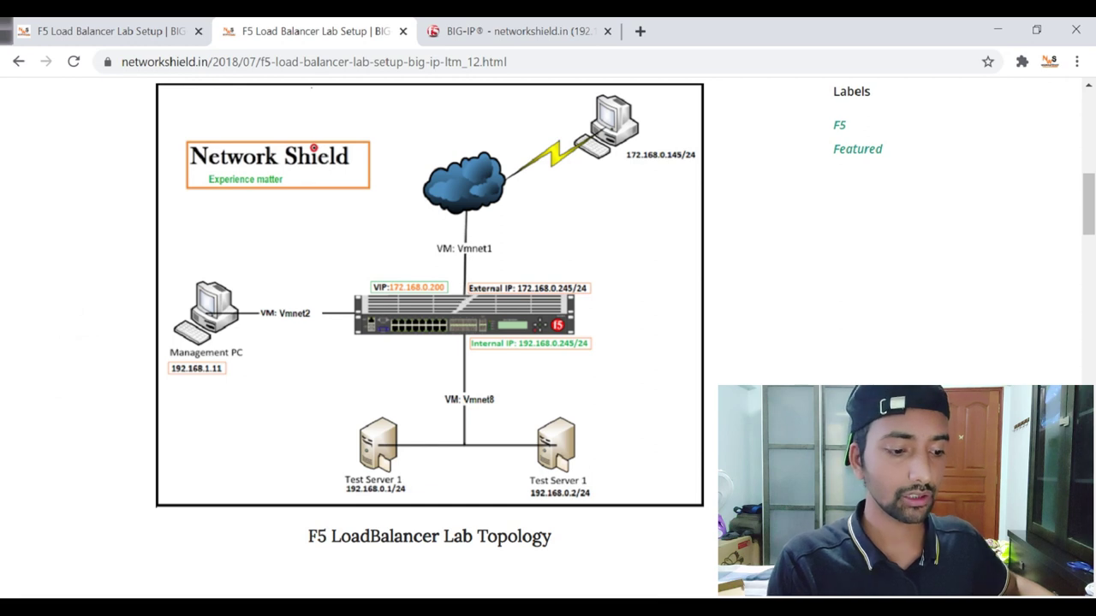
click(618, 29)
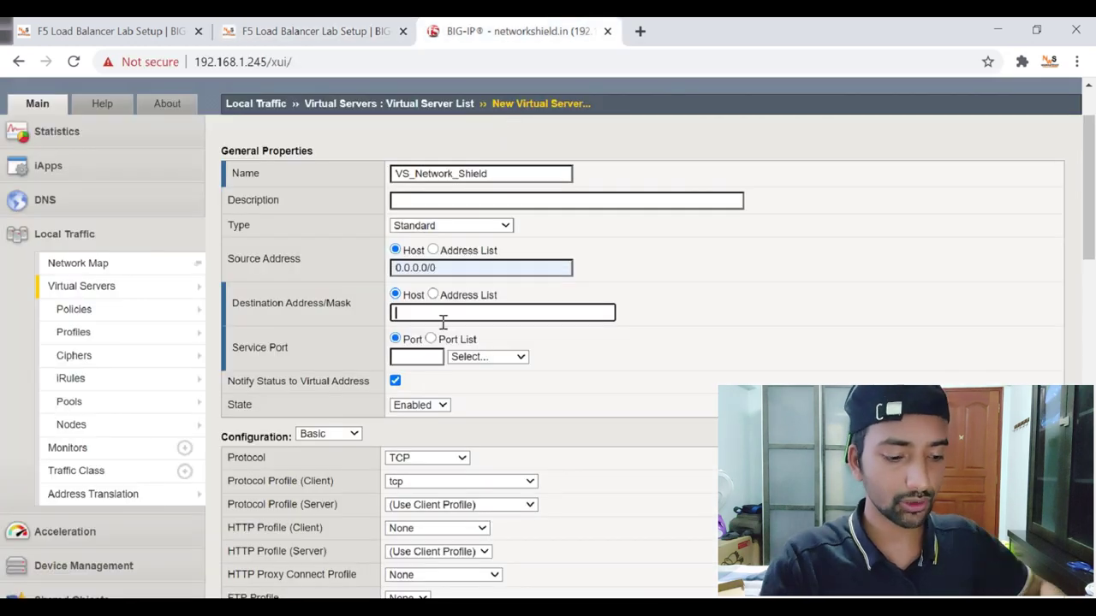
text(172.168.0.200)
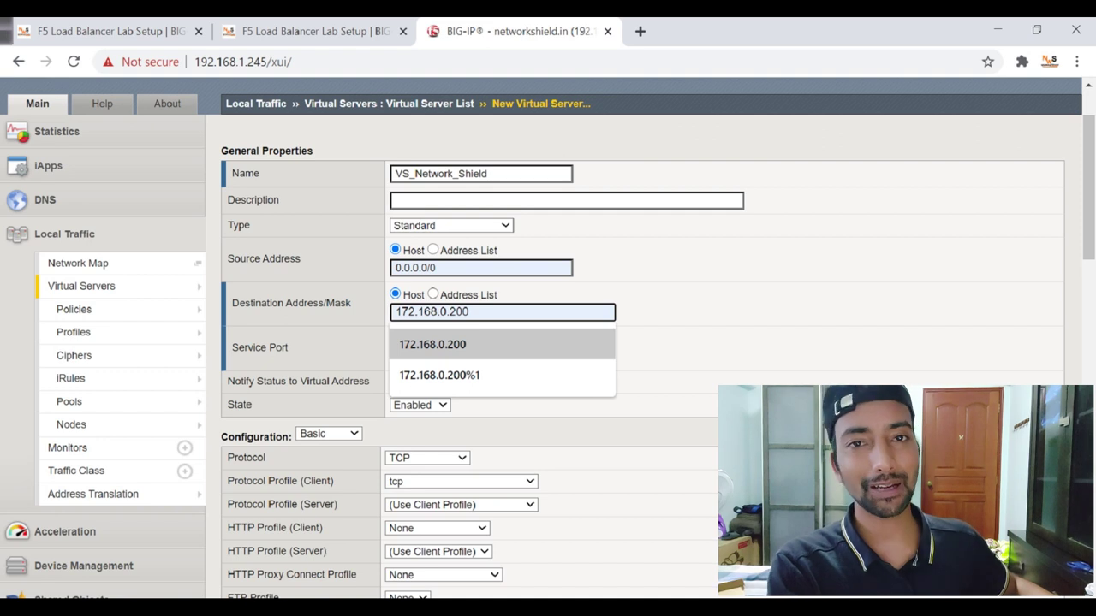
key(Return)
click(611, 347)
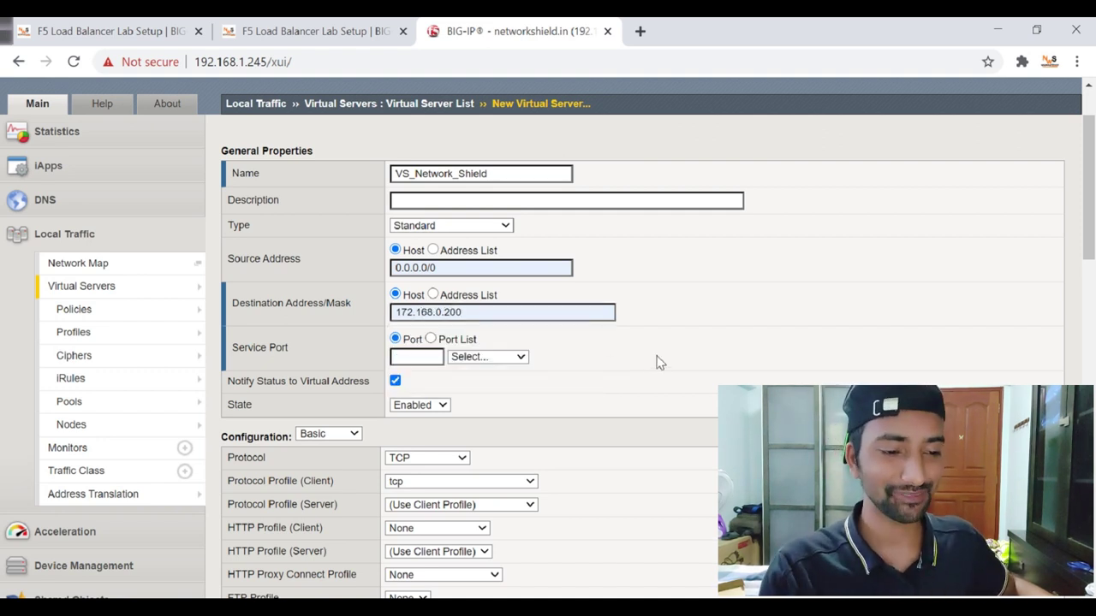
Set the service port to 80 with HTTP selected as the named service.
scroll(655, 362, down, 1)
click(418, 272)
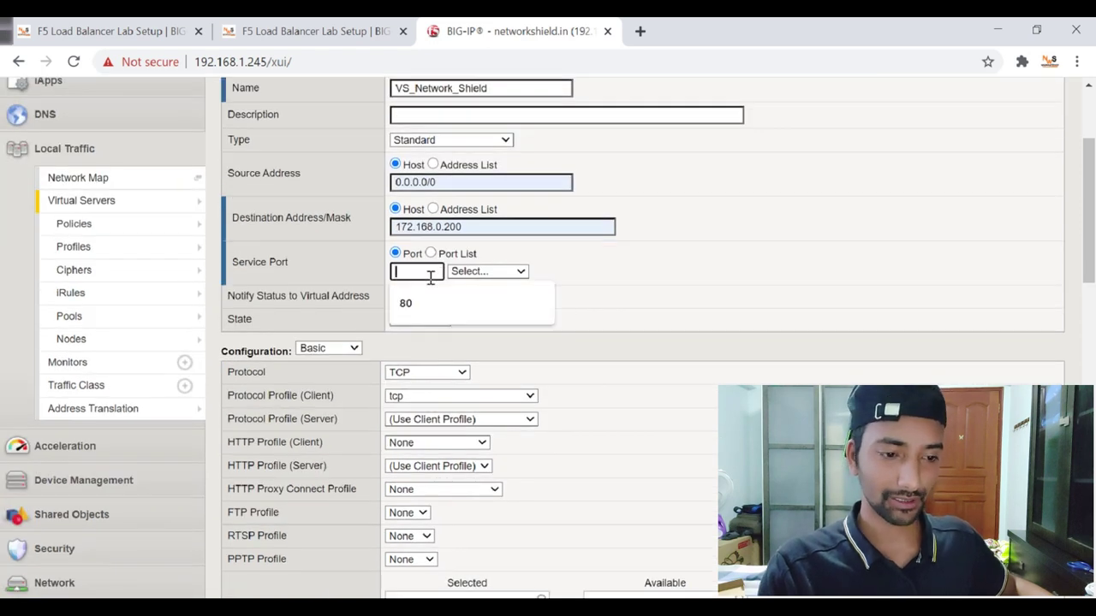
click(423, 302)
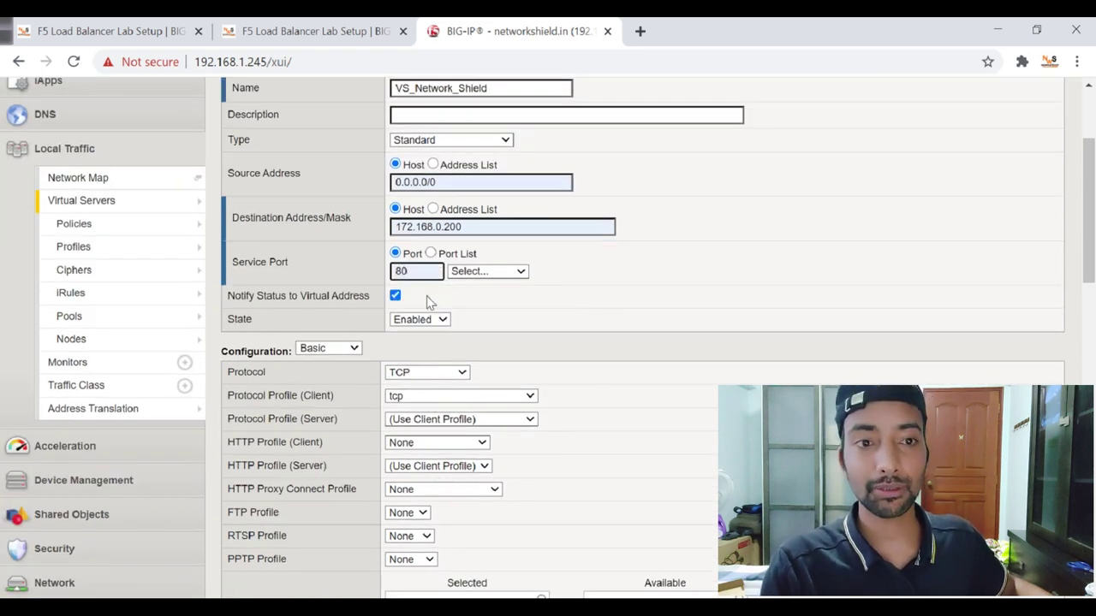
click(483, 272)
click(489, 374)
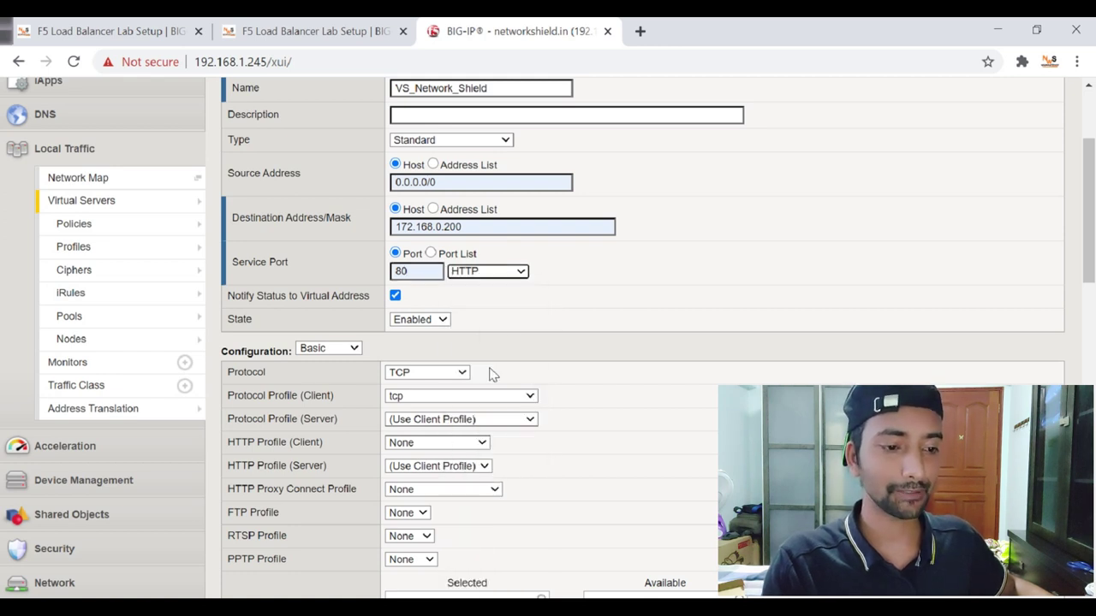
scroll(469, 284, down, 1)
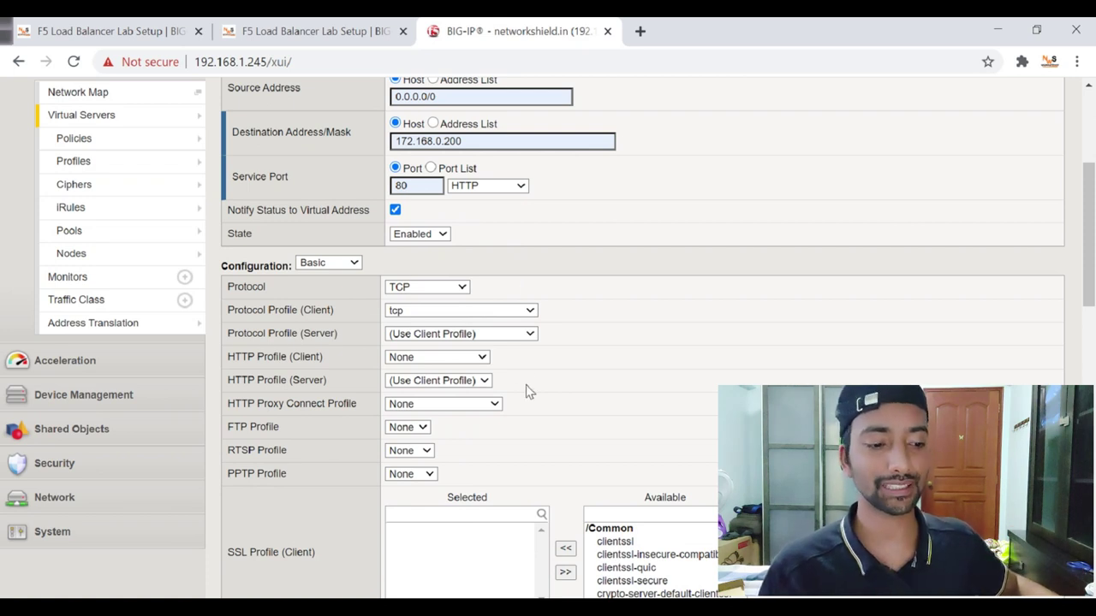
scroll(525, 391, down, 3)
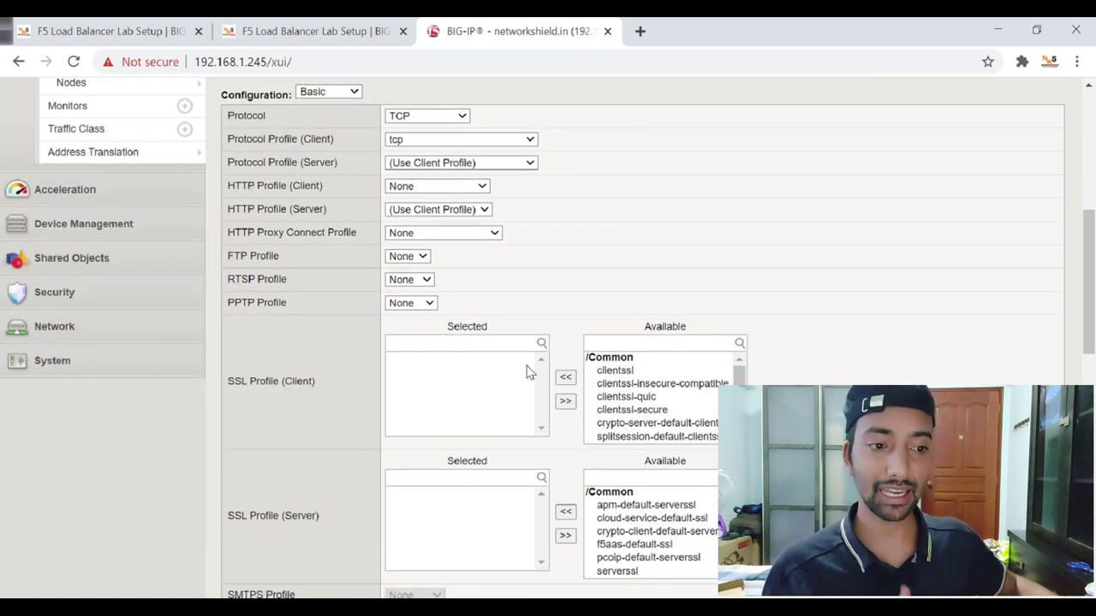
scroll(505, 317, up, 3)
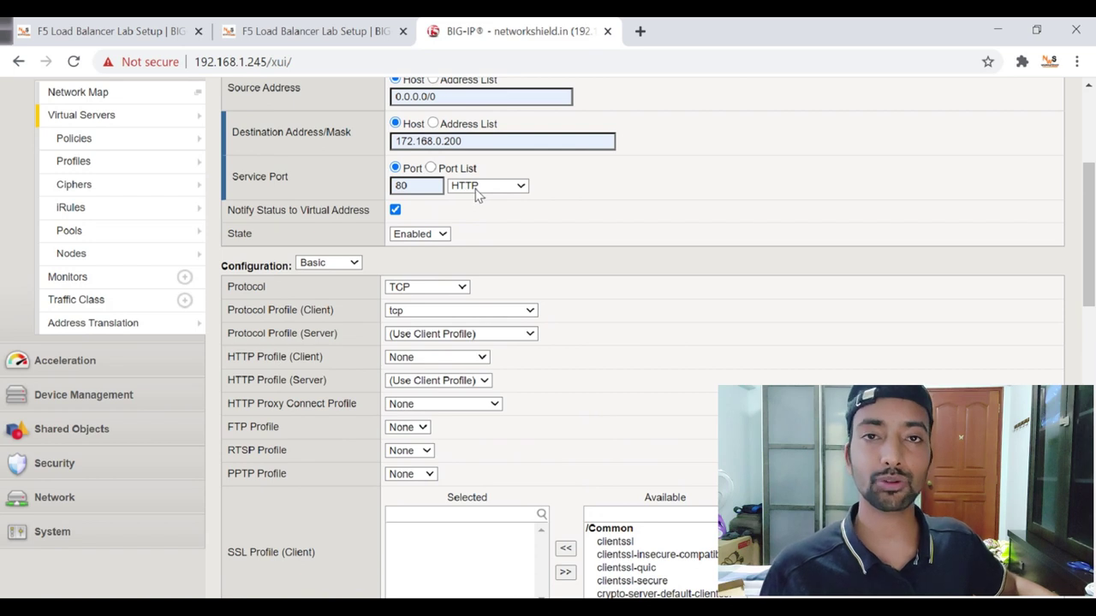
scroll(511, 237, down, 1)
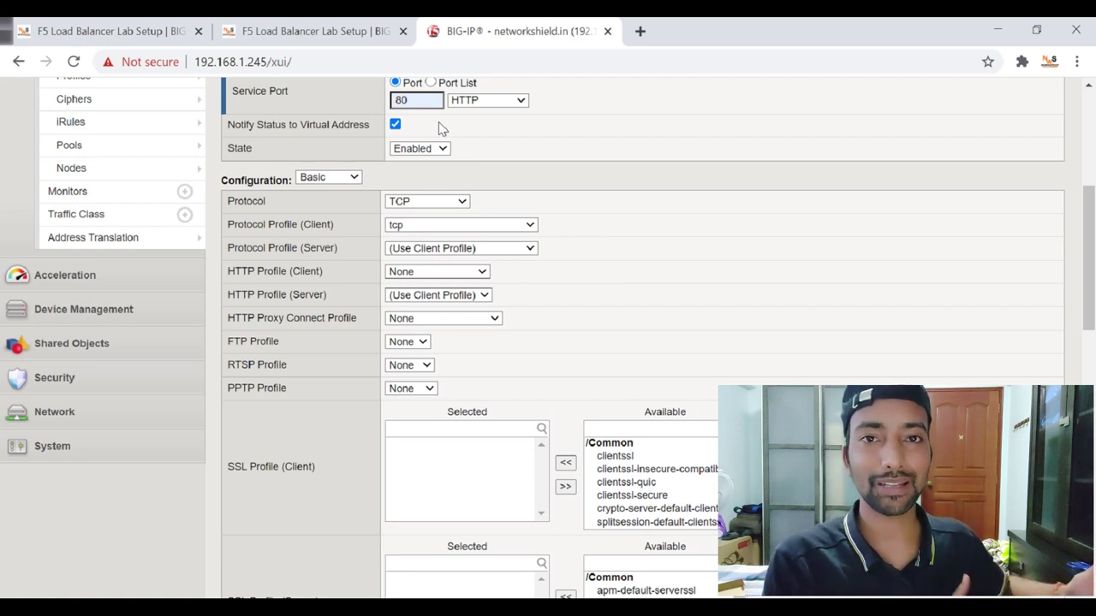
scroll(572, 204, down, 2)
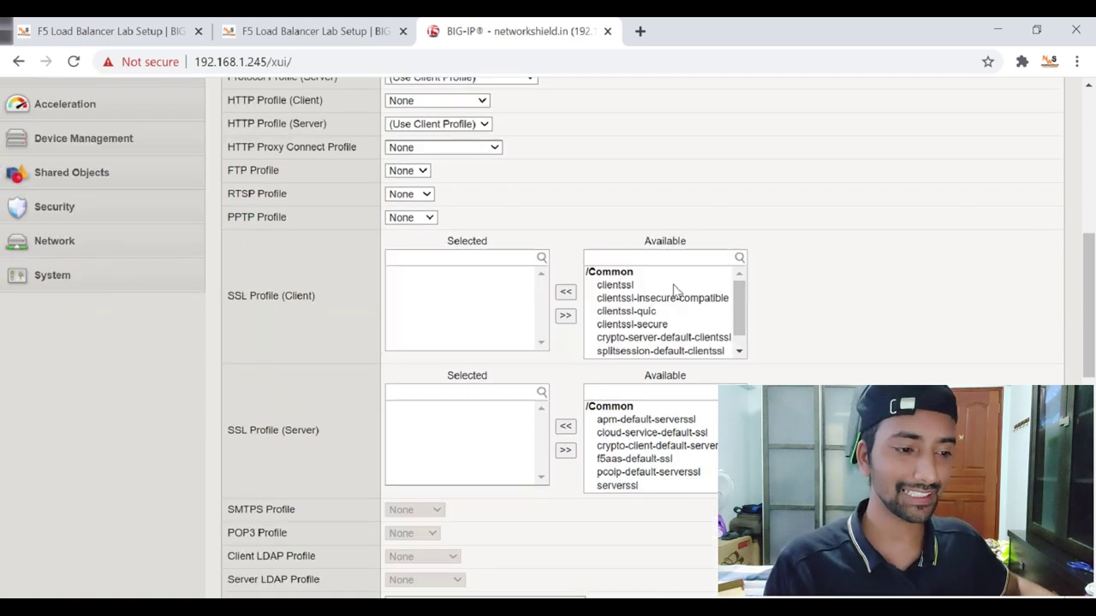
scroll(485, 282, up, 1)
scroll(471, 287, down, 1)
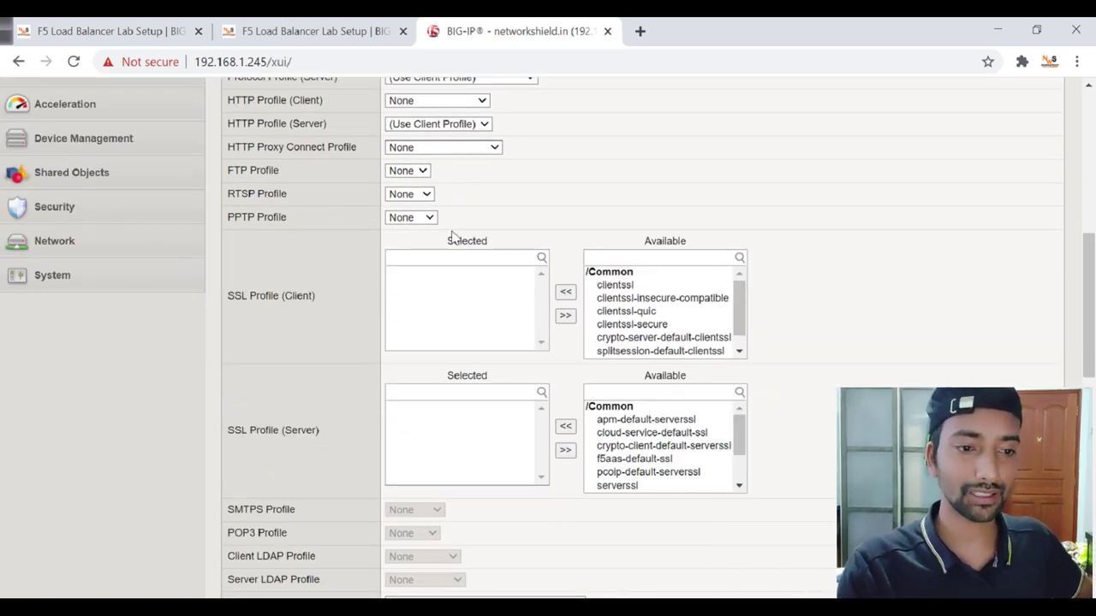
scroll(457, 248, up, 1)
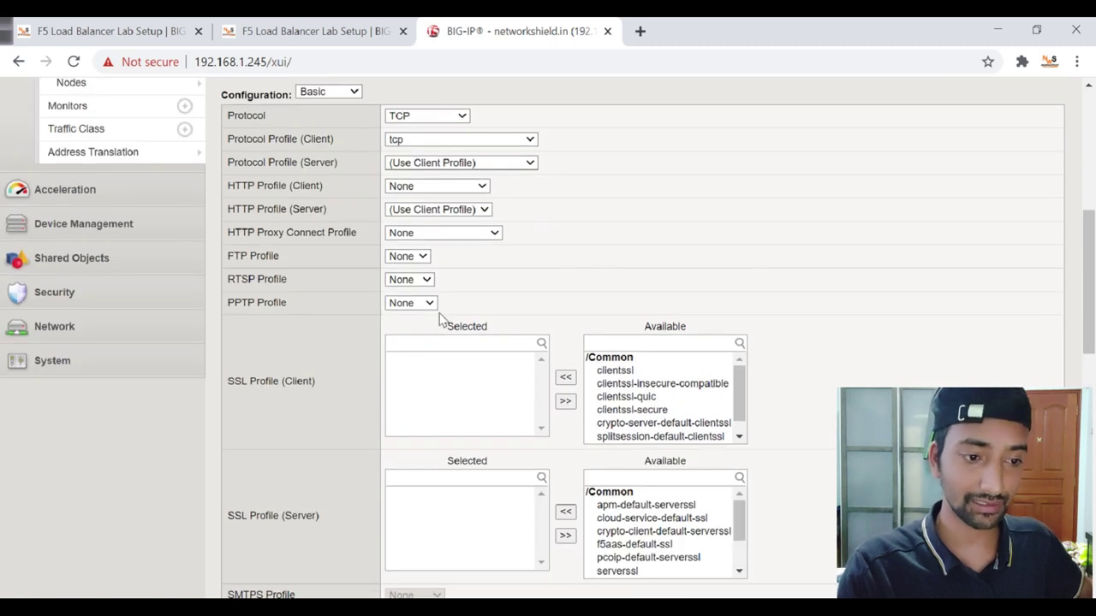
scroll(439, 315, down, 5)
Choose pl_http_networkshield as the default pool and finish creating the virtual server.
scroll(448, 295, down, 5)
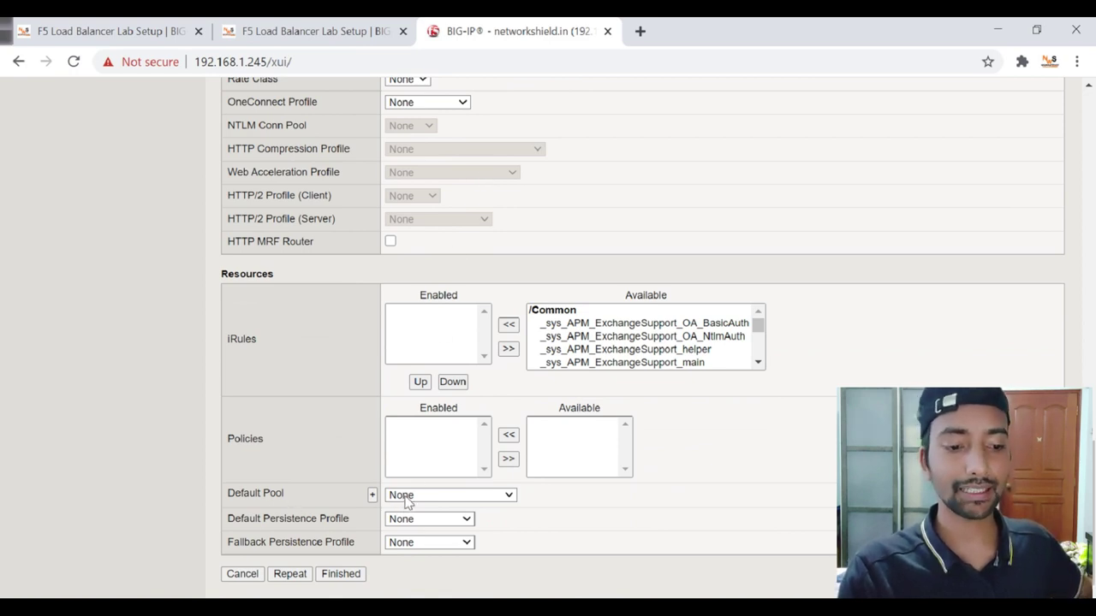
click(406, 501)
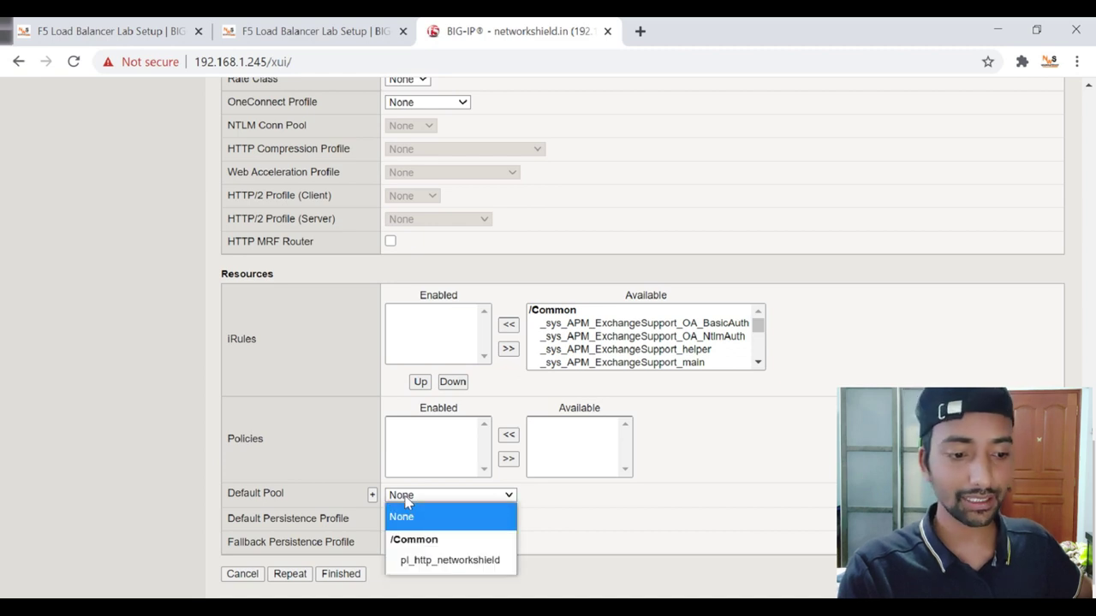
click(436, 561)
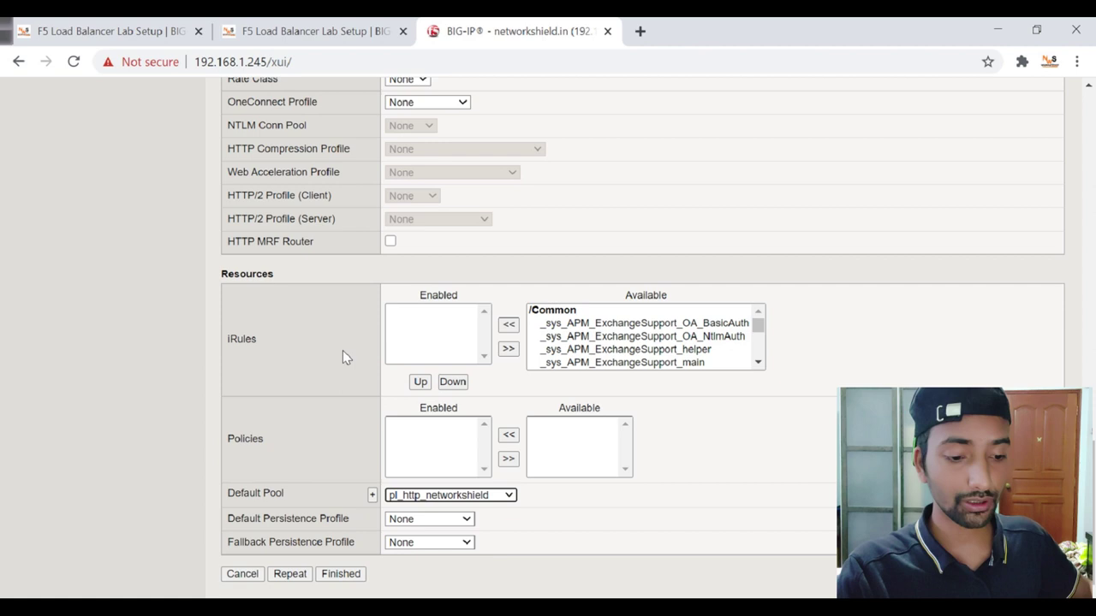
click(340, 575)
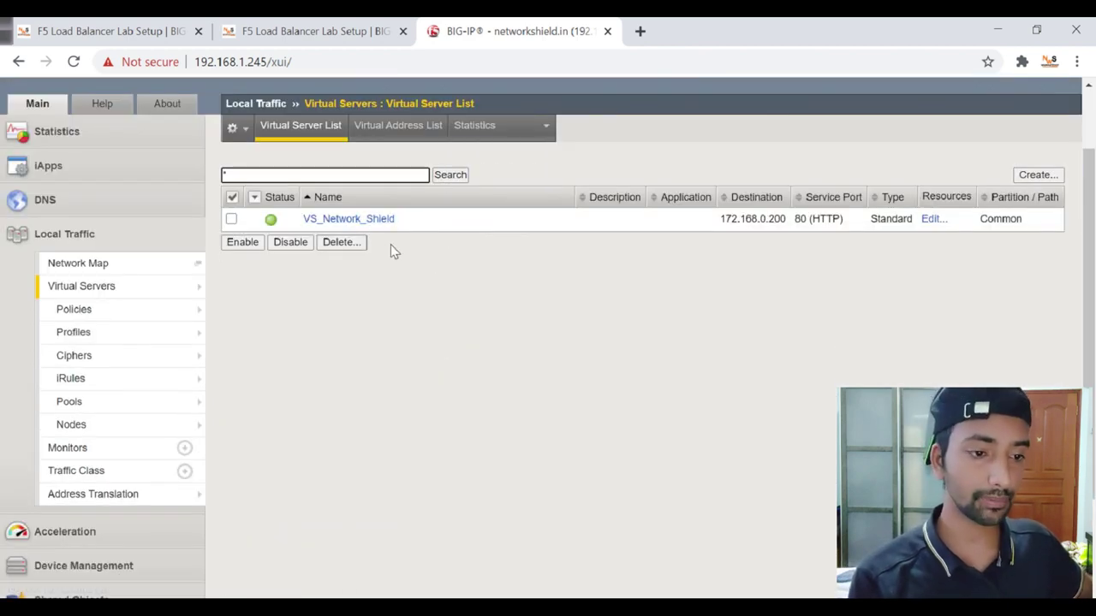
View VS_Network_Shield's virtual server statistics and scroll through its zero-traffic tables.
mouse_move(481, 139)
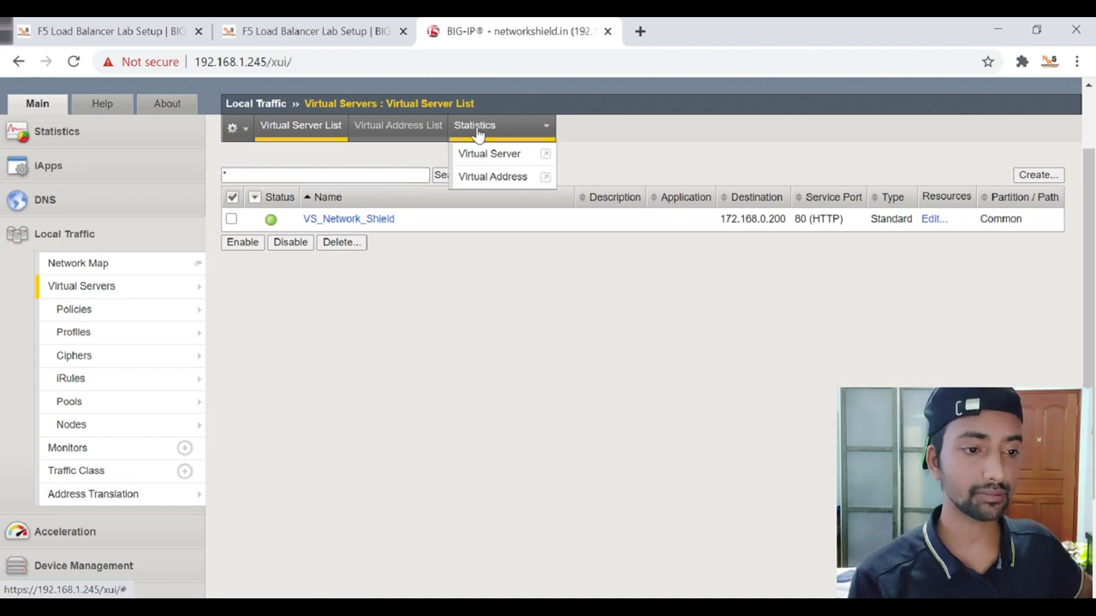
click(499, 156)
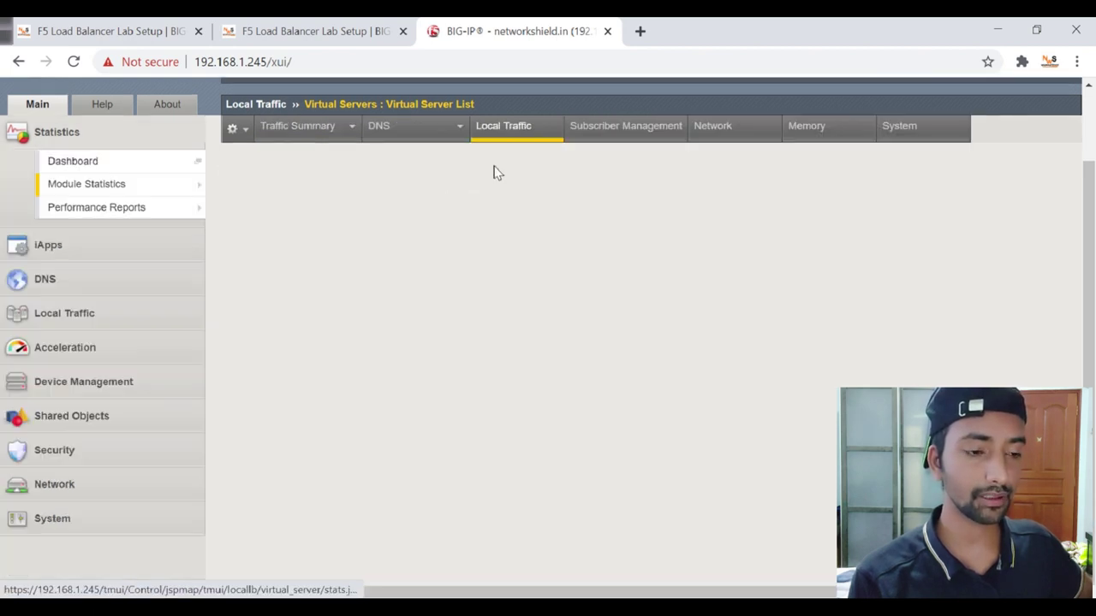
click(515, 327)
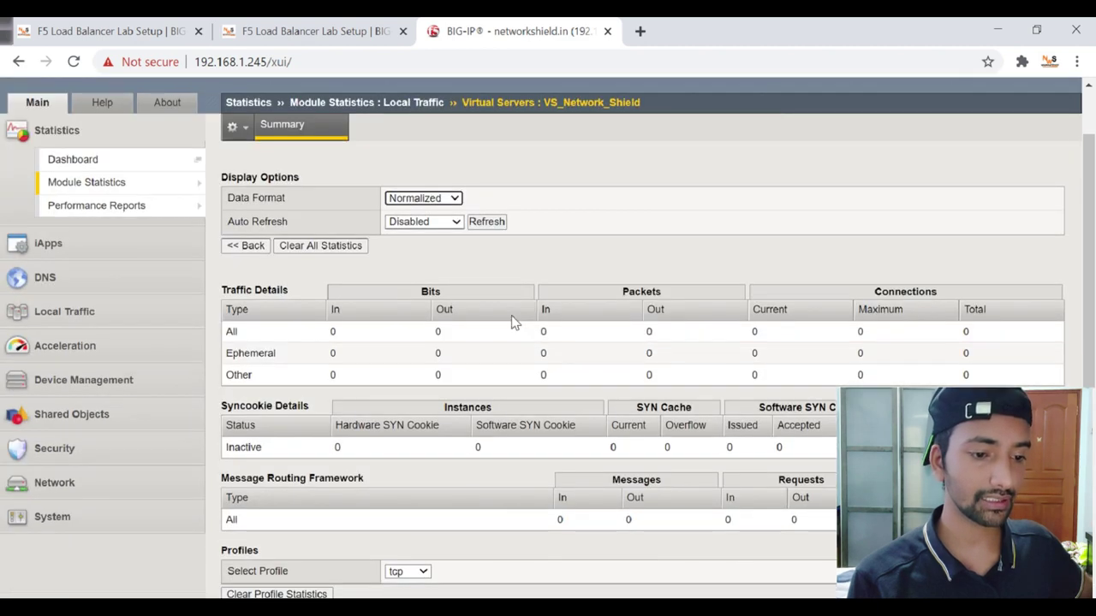
scroll(503, 318, down, 2)
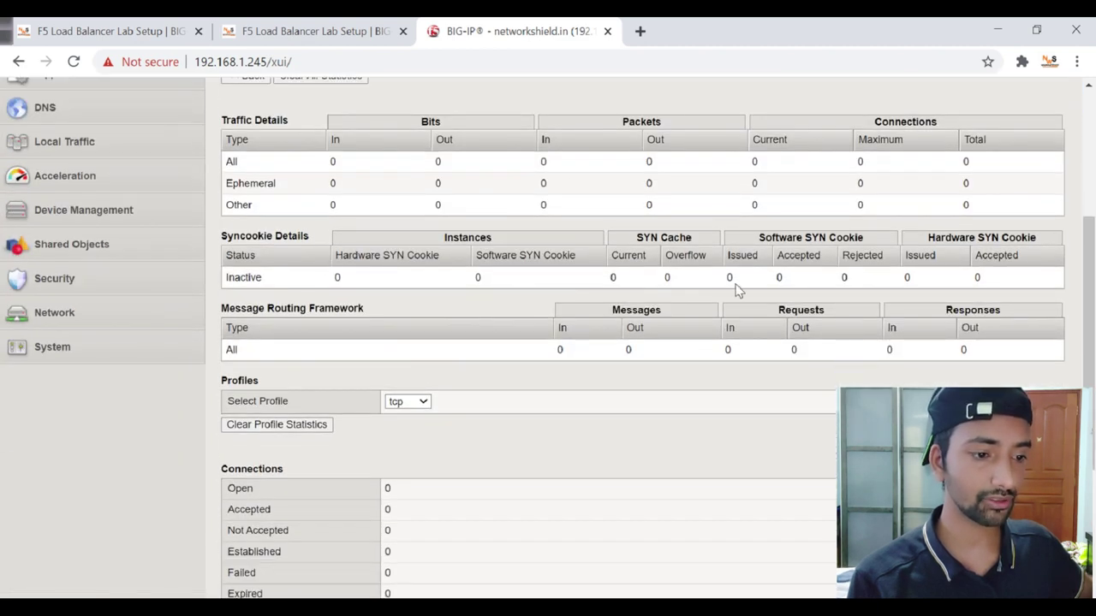
scroll(610, 376, down, 2)
scroll(613, 376, up, 2)
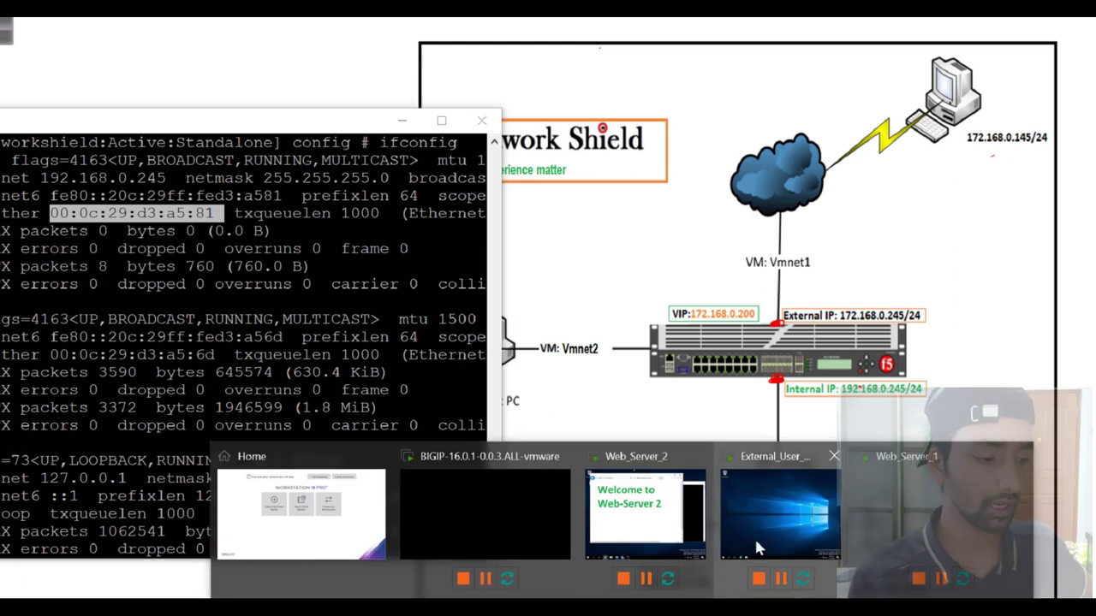
Launch Internet Explorer inside the External_User_PC virtual machine.
click(754, 536)
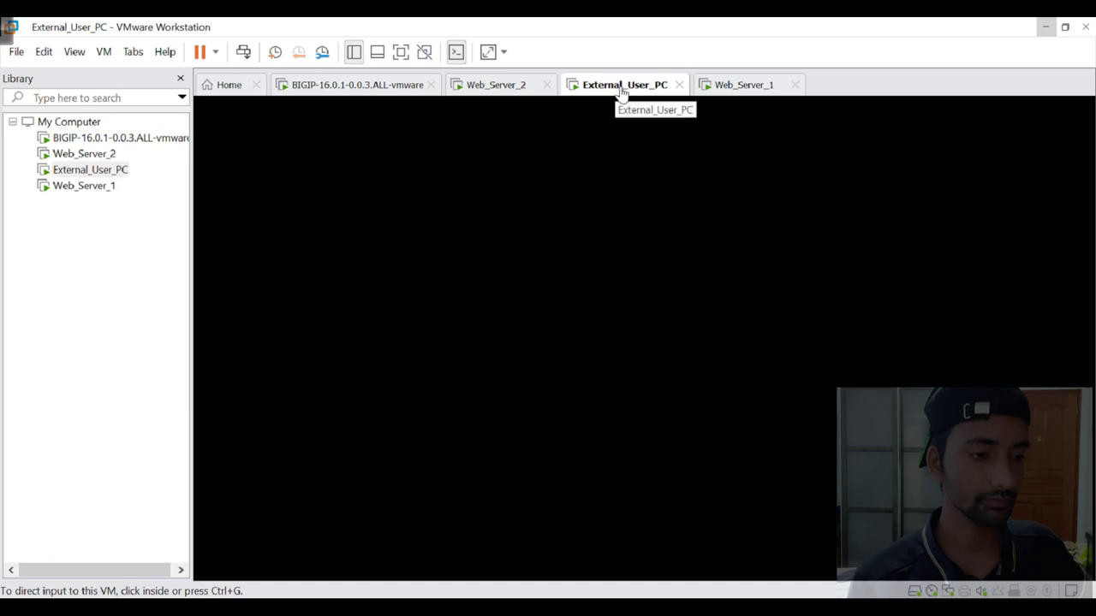
click(610, 196)
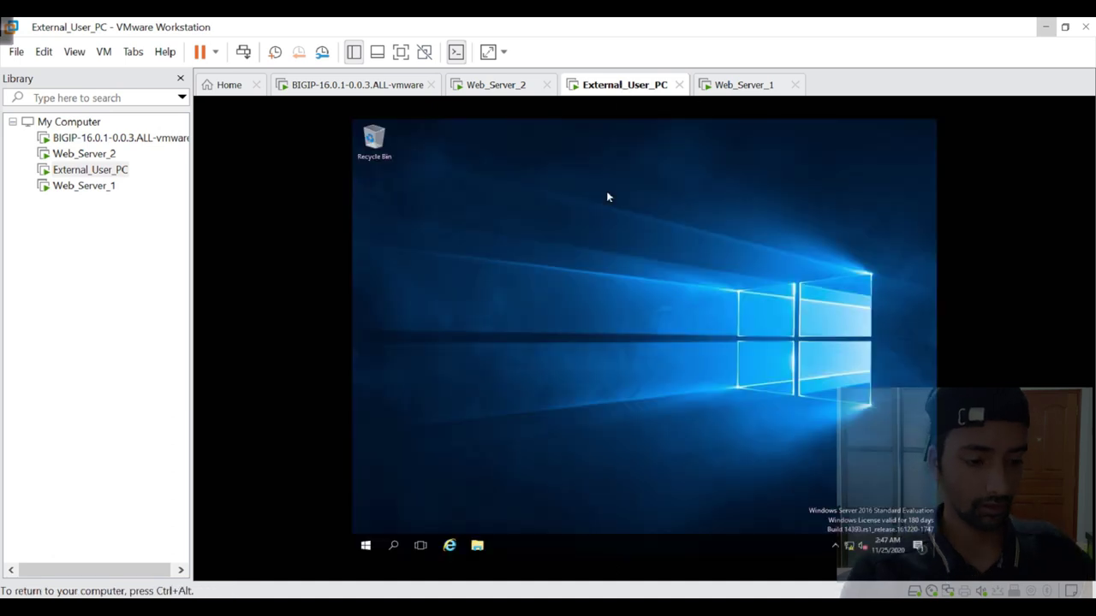
click(394, 546)
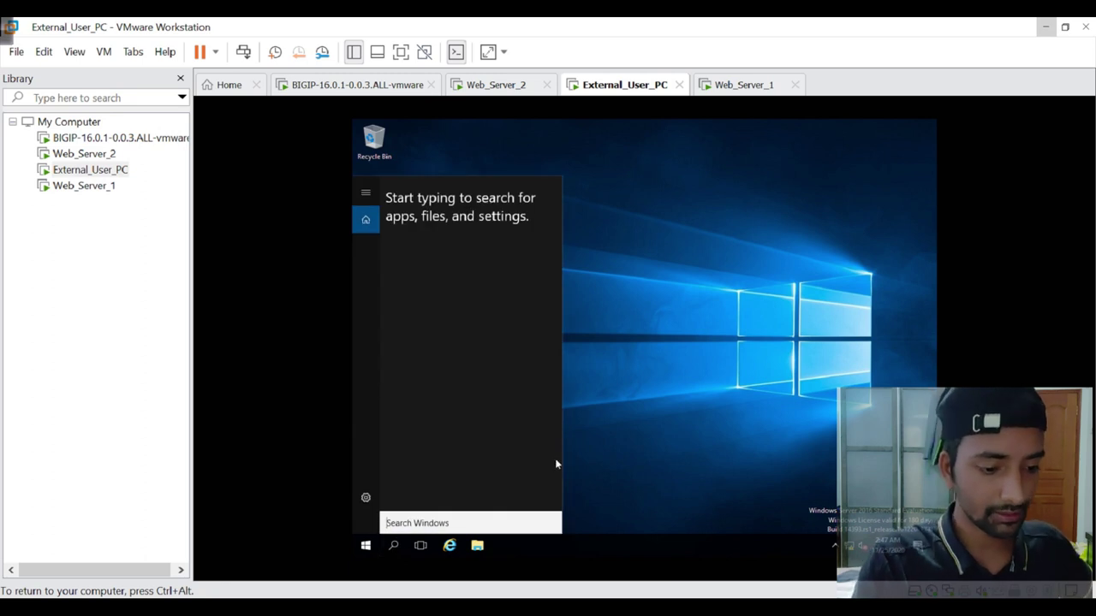
click(450, 546)
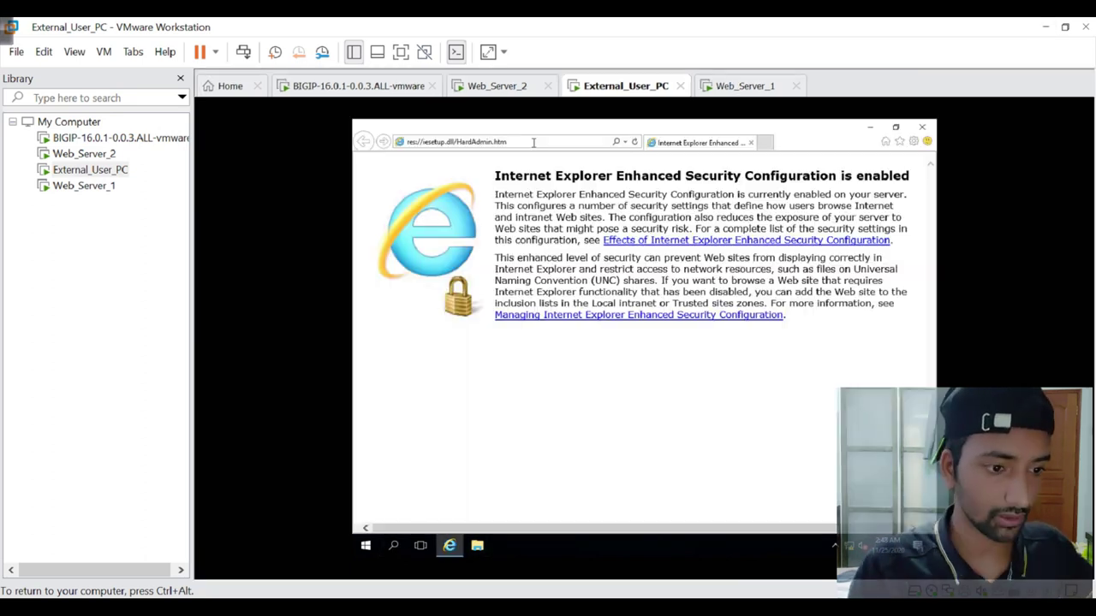
click(534, 142)
key(BackSpace)
key(BackSpace)
key(BackSpace)
key(BackSpace)
key(BackSpace)
key(BackSpace)
key(BackSpace)
key(BackSpace)
key(BackSpace)
key(BackSpace)
key(BackSpace)
key(BackSpace)
key(BackSpace)
key(BackSpace)
key(BackSpace)
key(BackSpace)
key(BackSpace)
key(BackSpace)
key(BackSpace)
key(BackSpace)
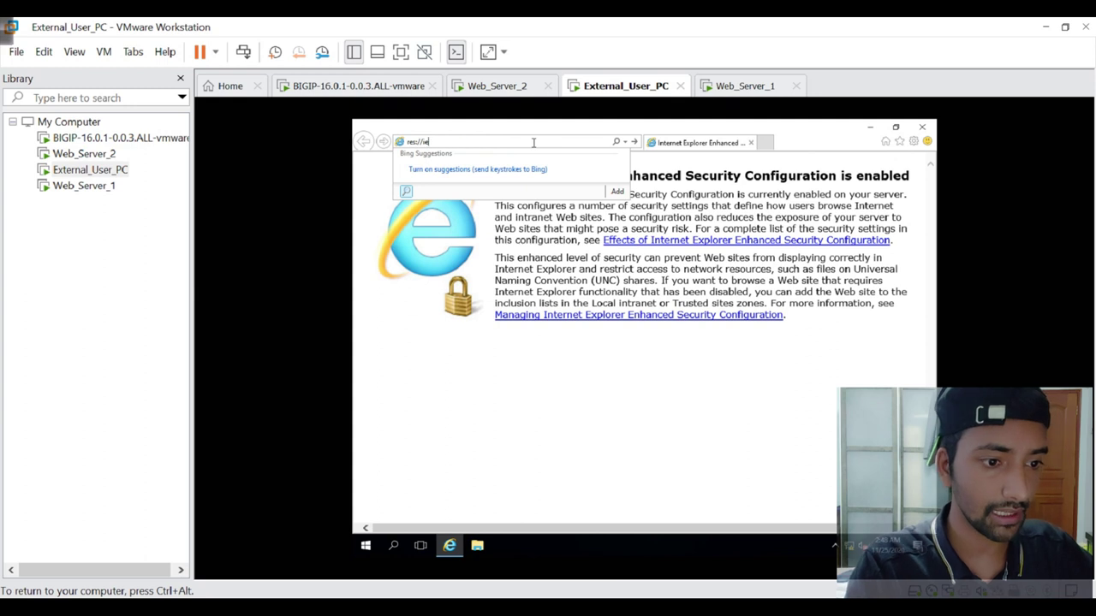
text(http)
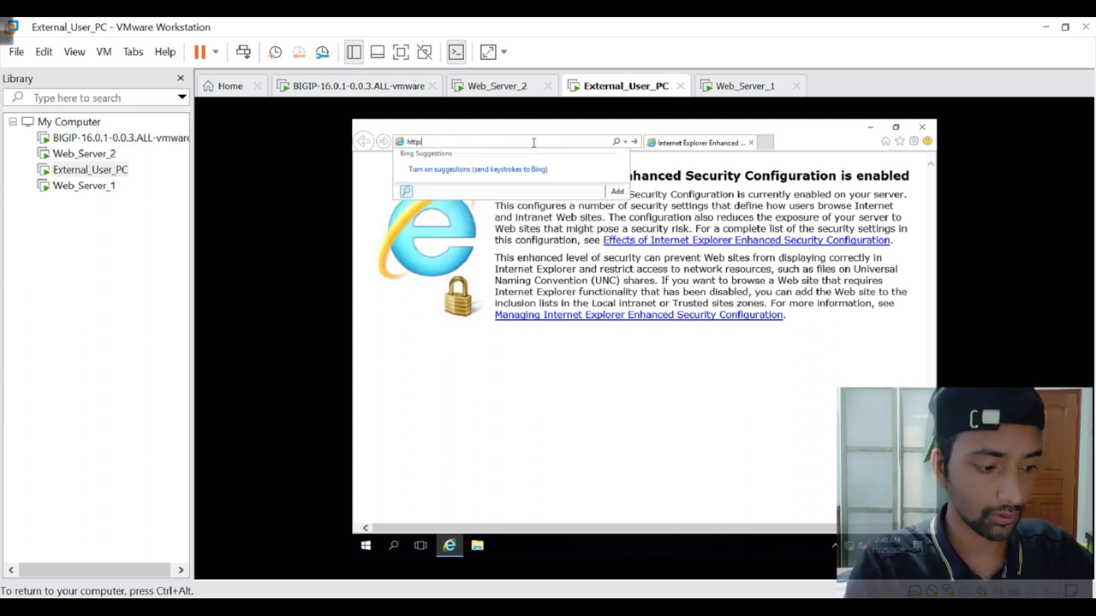
text(://172.168.0.200/)
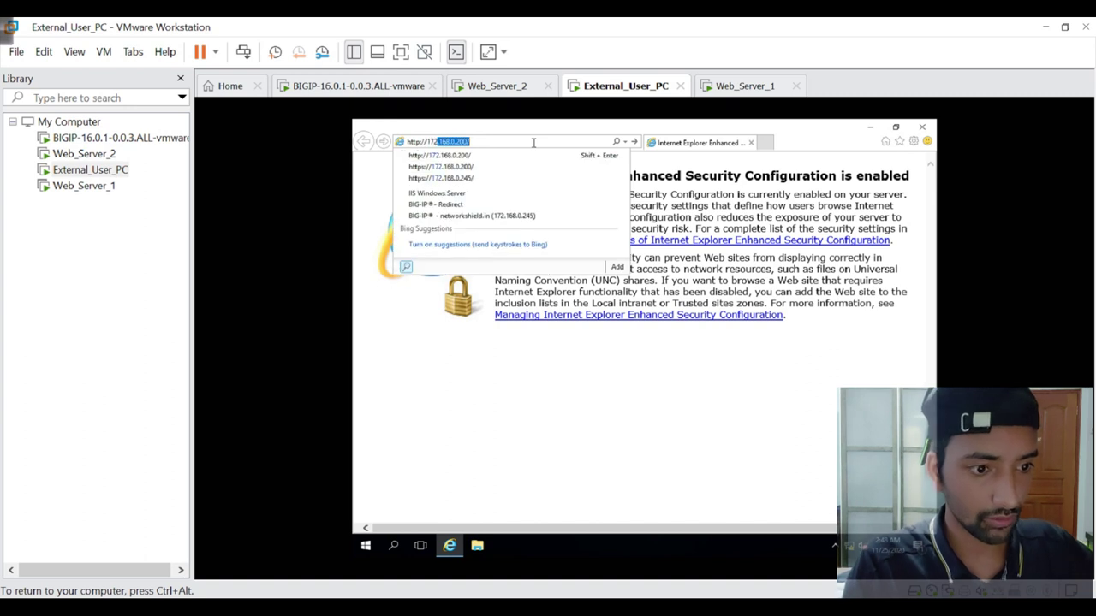
key(Return)
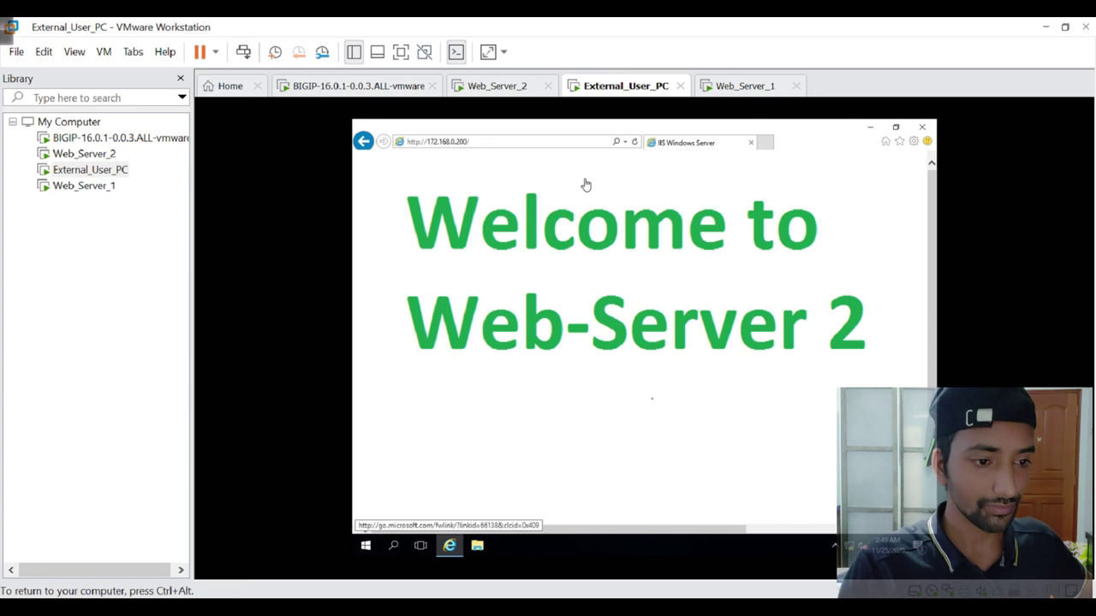
Open an InPrivate browsing window with Ctrl+Shift+P and move it down and to the right.
click(486, 142)
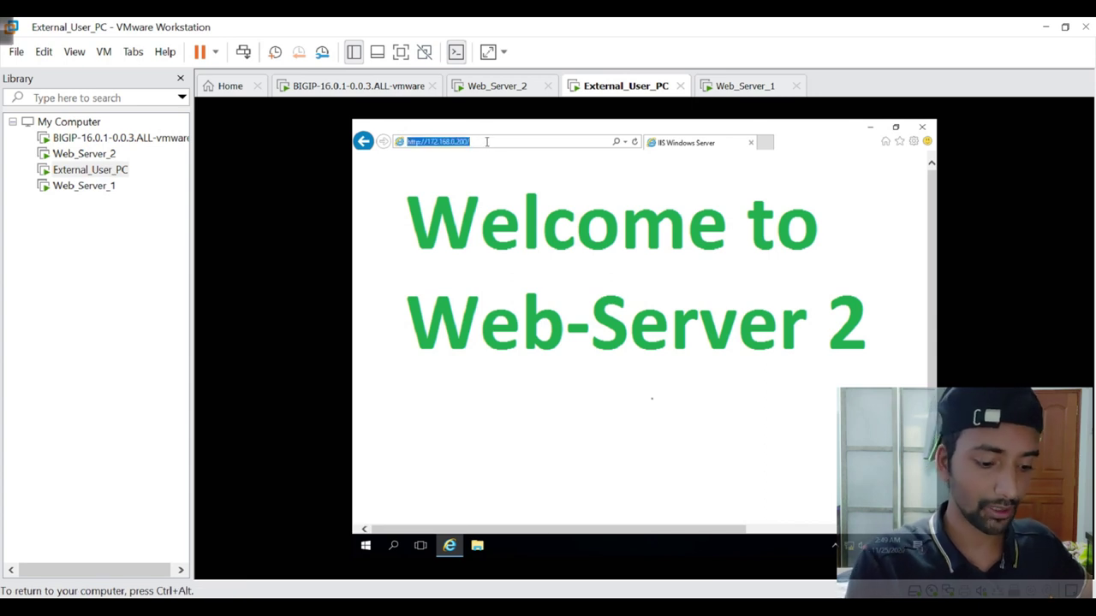
click(525, 196)
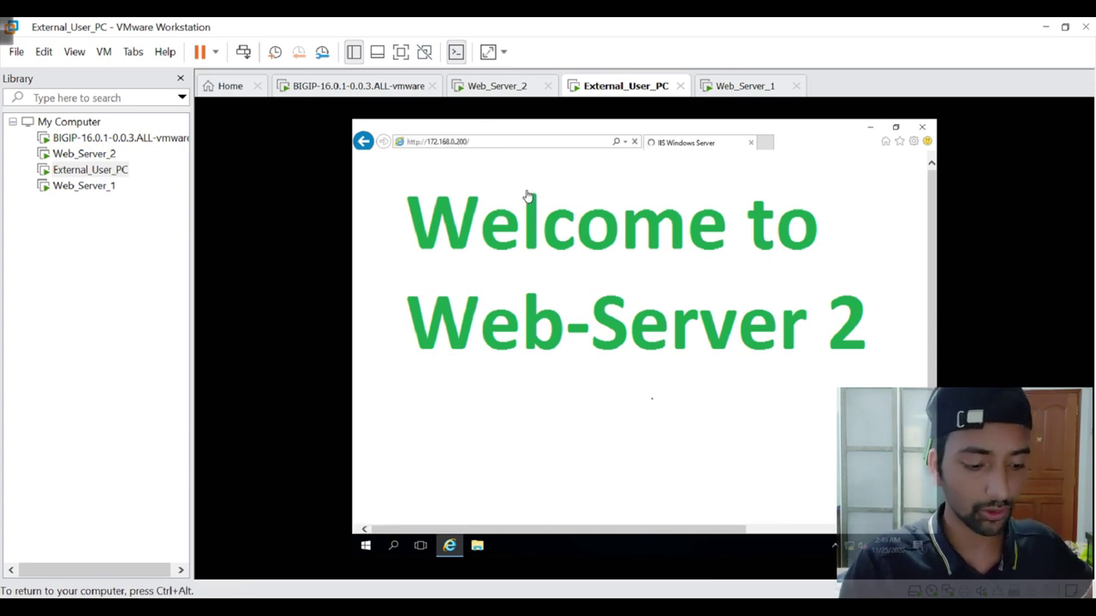
key(ctrl+shift+p)
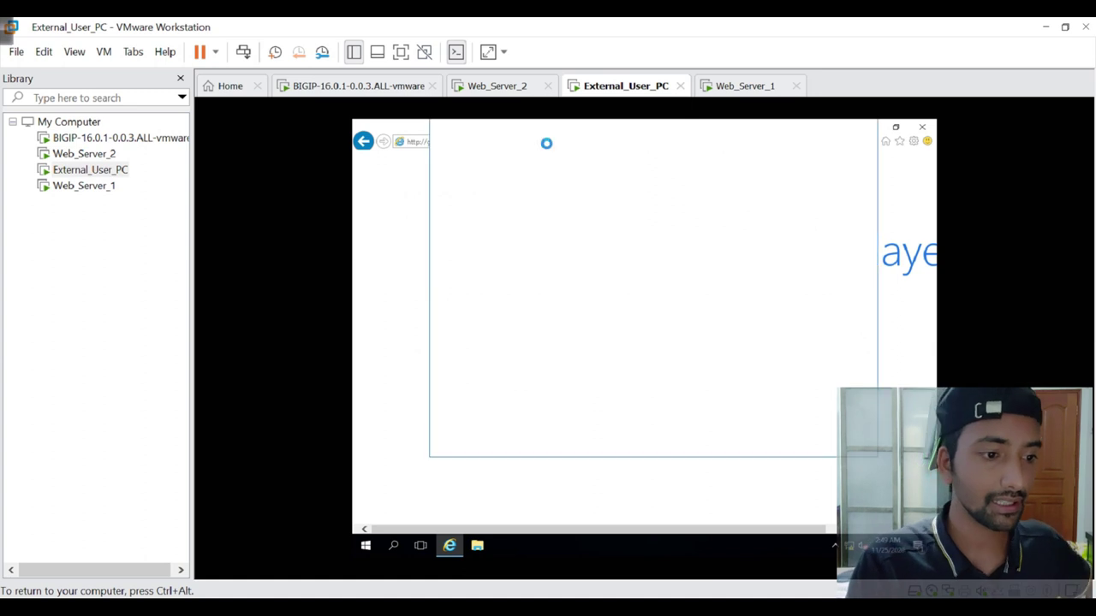
click(369, 147)
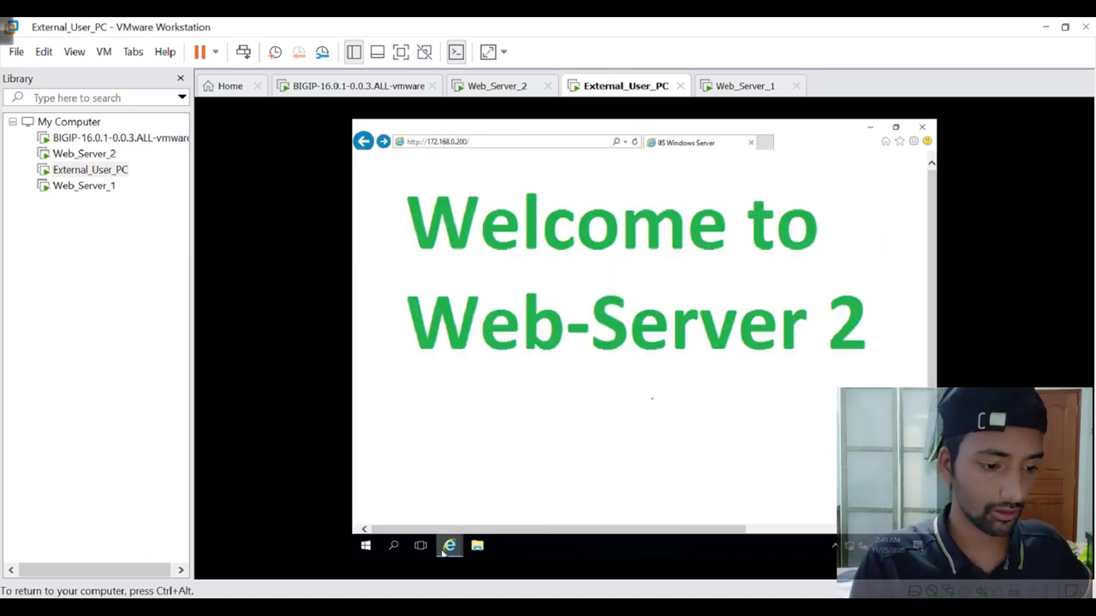
mouse_move(450, 544)
click(502, 509)
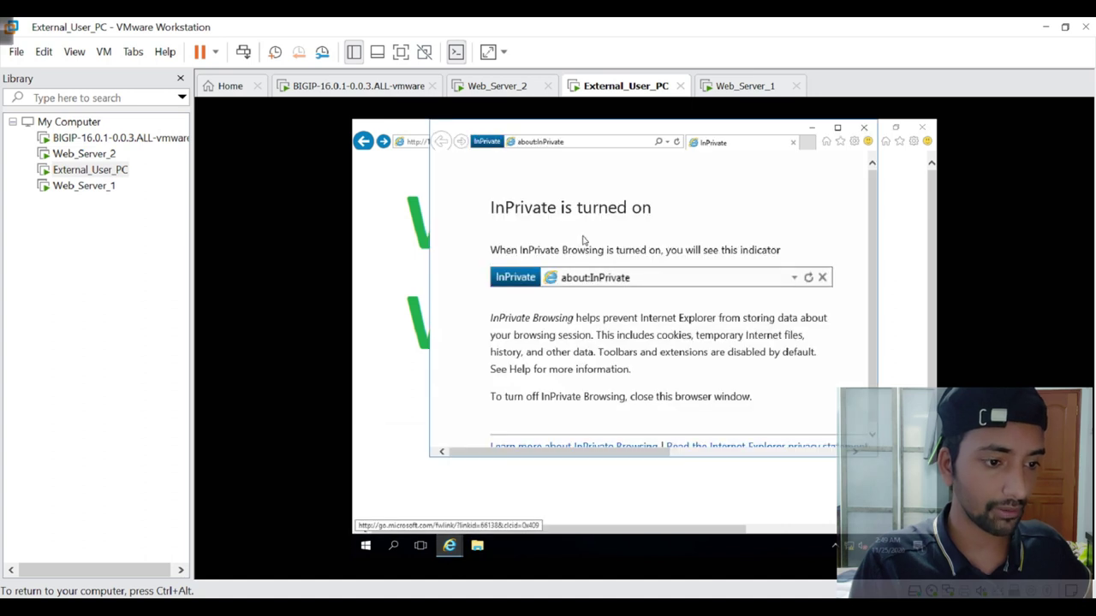
click(575, 148)
drag(602, 133, 684, 227)
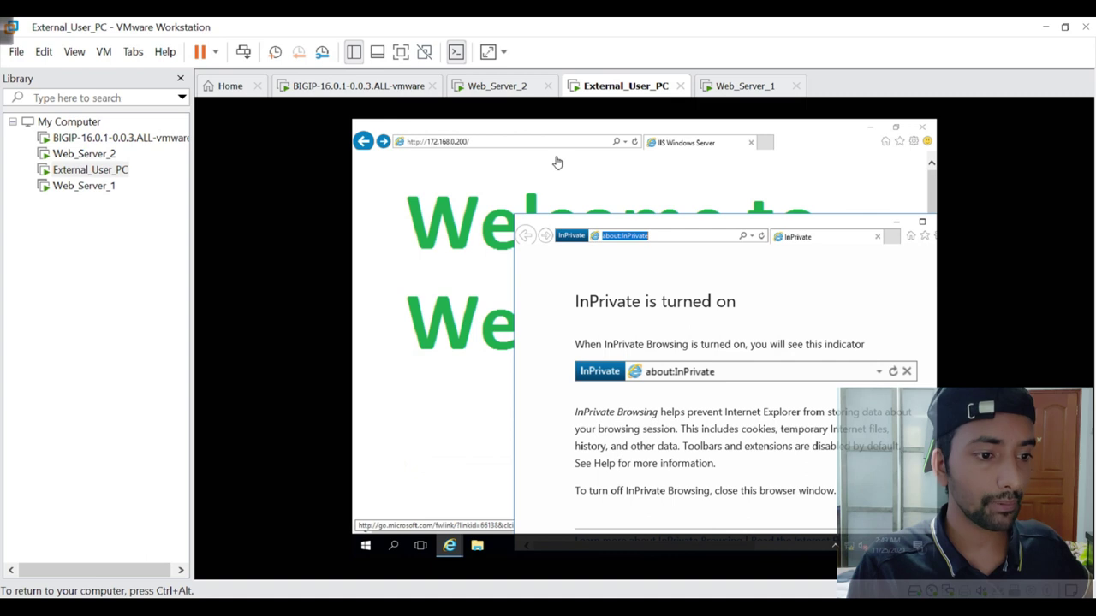
Refresh the VIP page twice, confirming it still reads 'Welcome to Web-Server 2'.
click(634, 148)
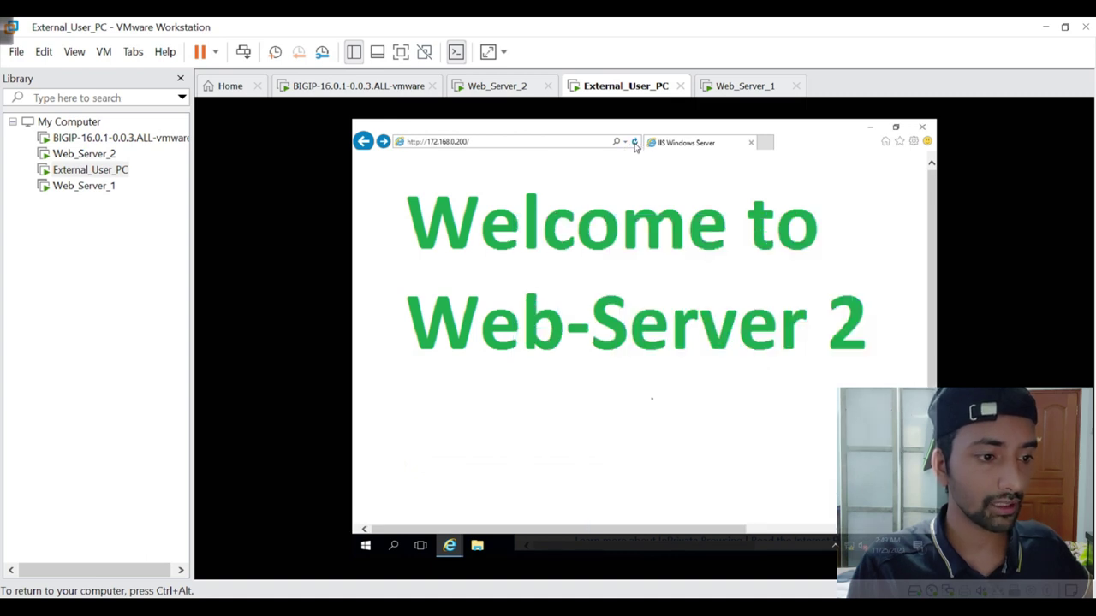
click(634, 147)
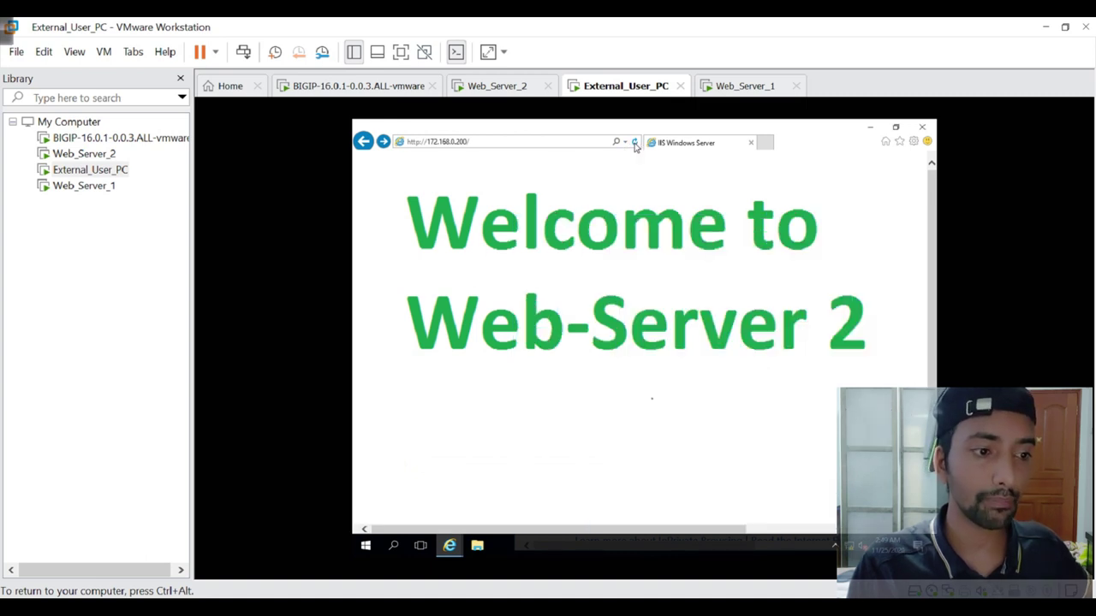
click(635, 147)
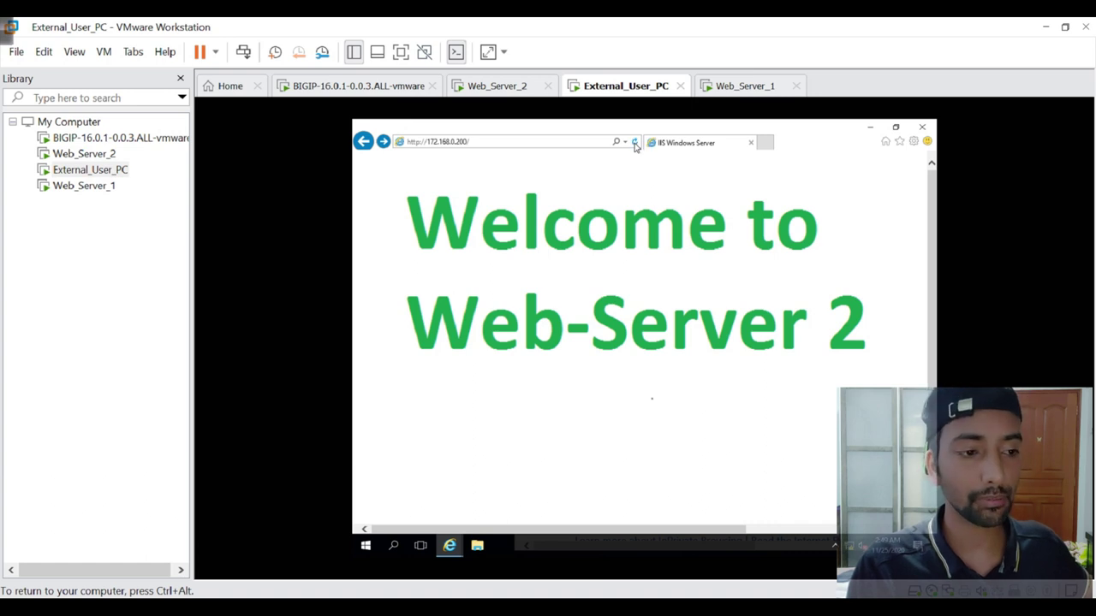